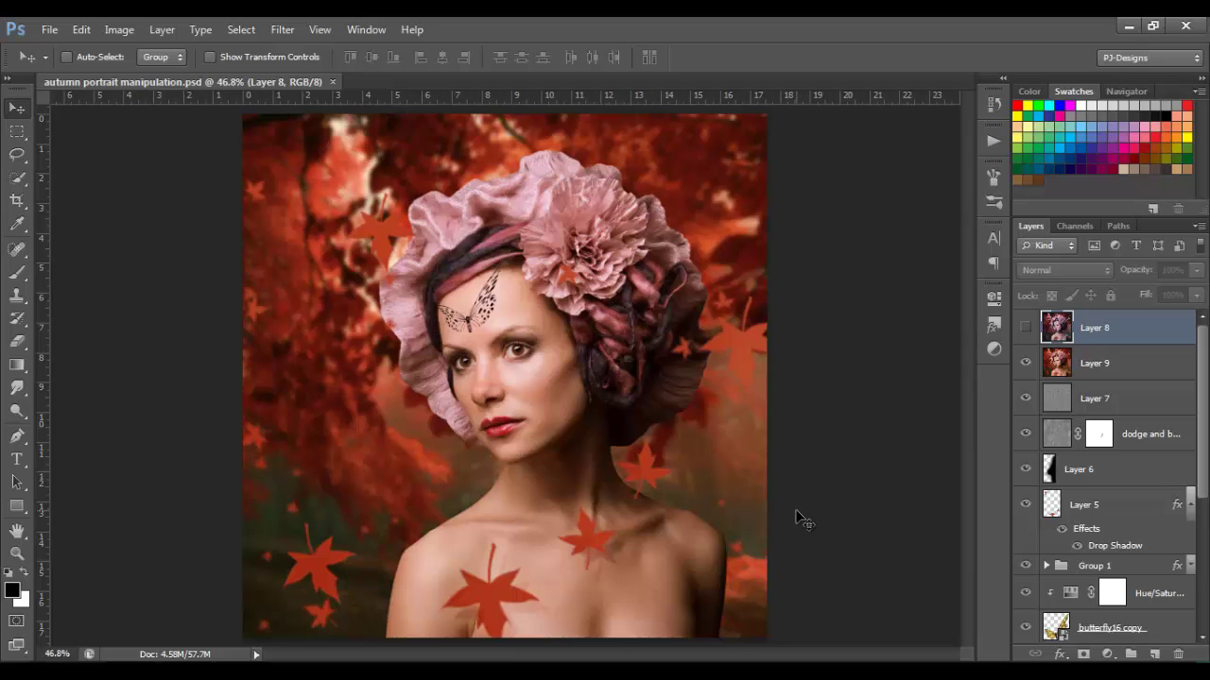
Step: Close the autumn portrait manipulation document and open the red forest photo from the tutorial folder in Photoshop
click(333, 83)
key(alt+Tab)
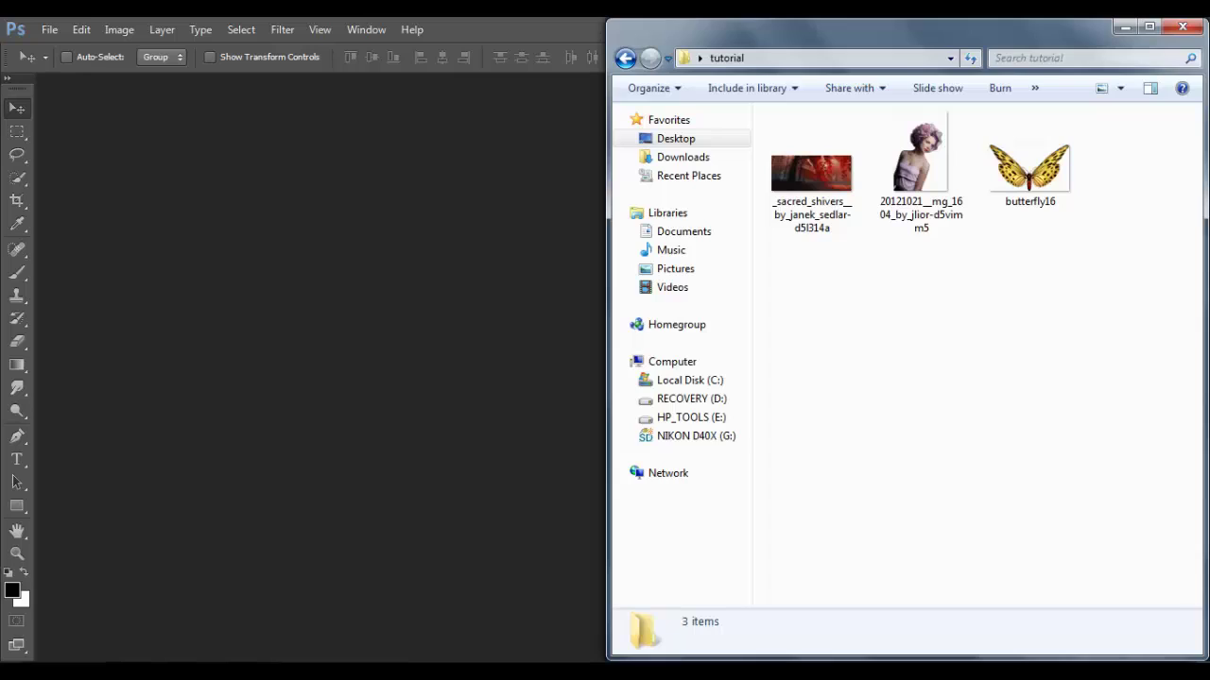
drag(810, 181, 448, 327)
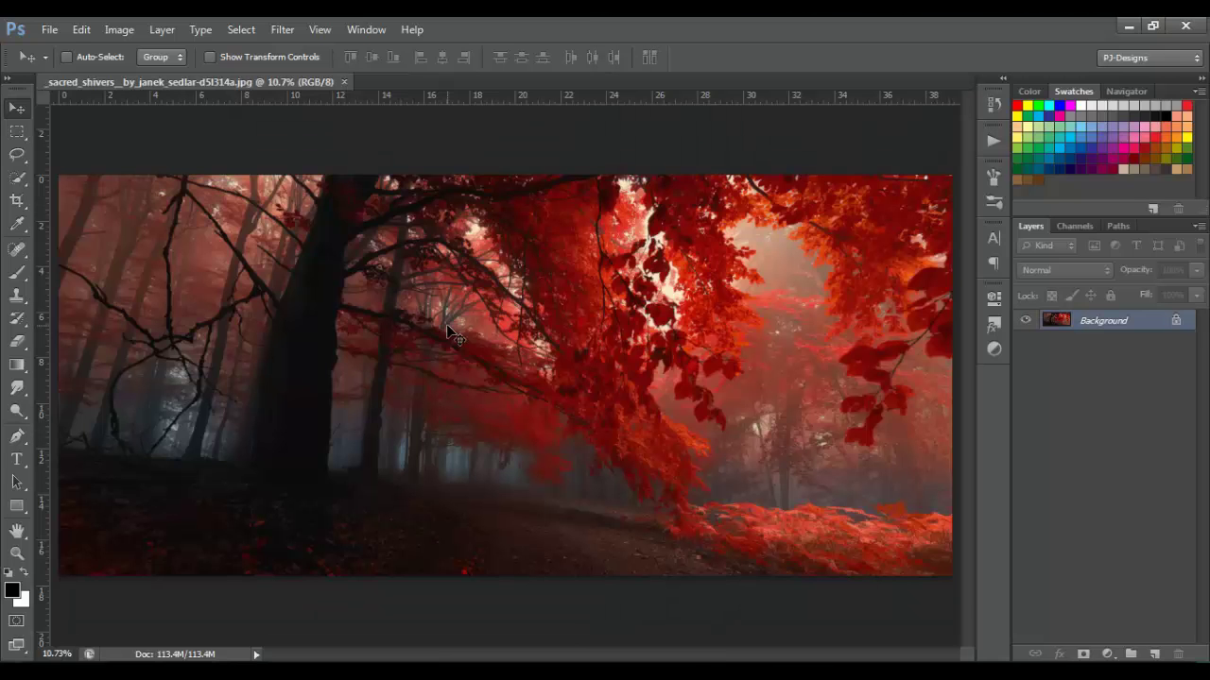
Step: Crop the forest photo to a 1 x 1 square framing the red foliage and misty clearing in its right half
click(16, 202)
click(515, 439)
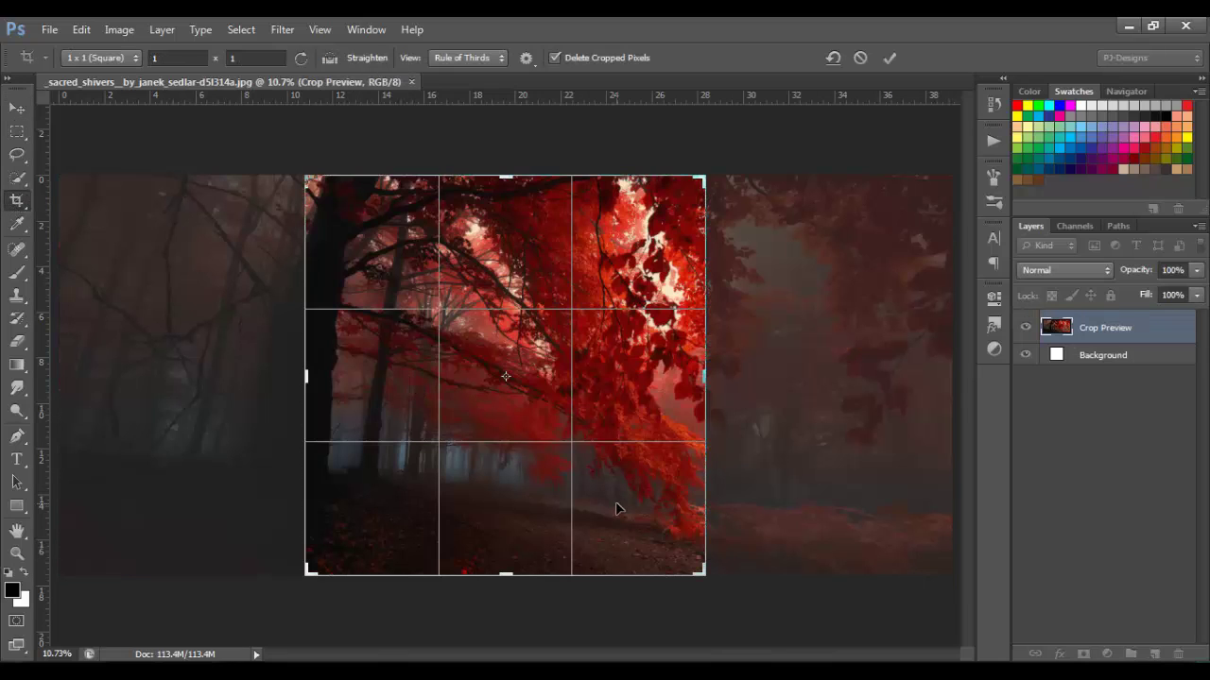
drag(616, 508, 371, 502)
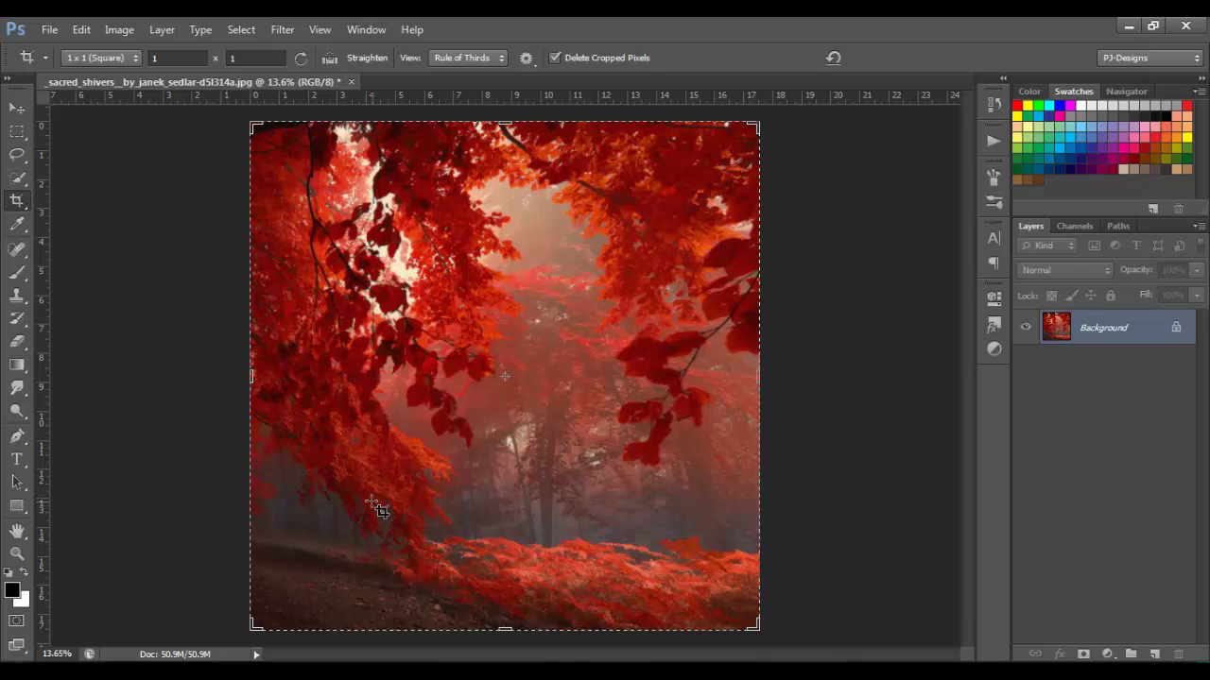
Step: Resample the cropped image to a resolution of 72 pixels/inch
key(ctrl+alt+i)
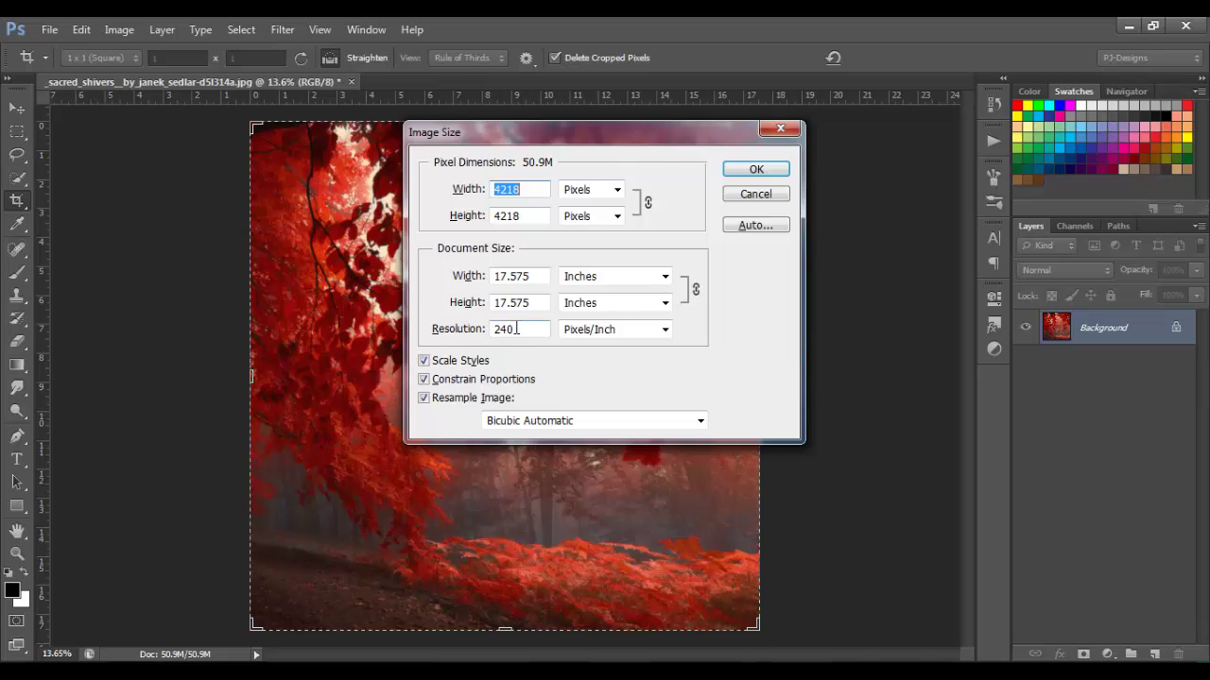
click(464, 338)
text(72)
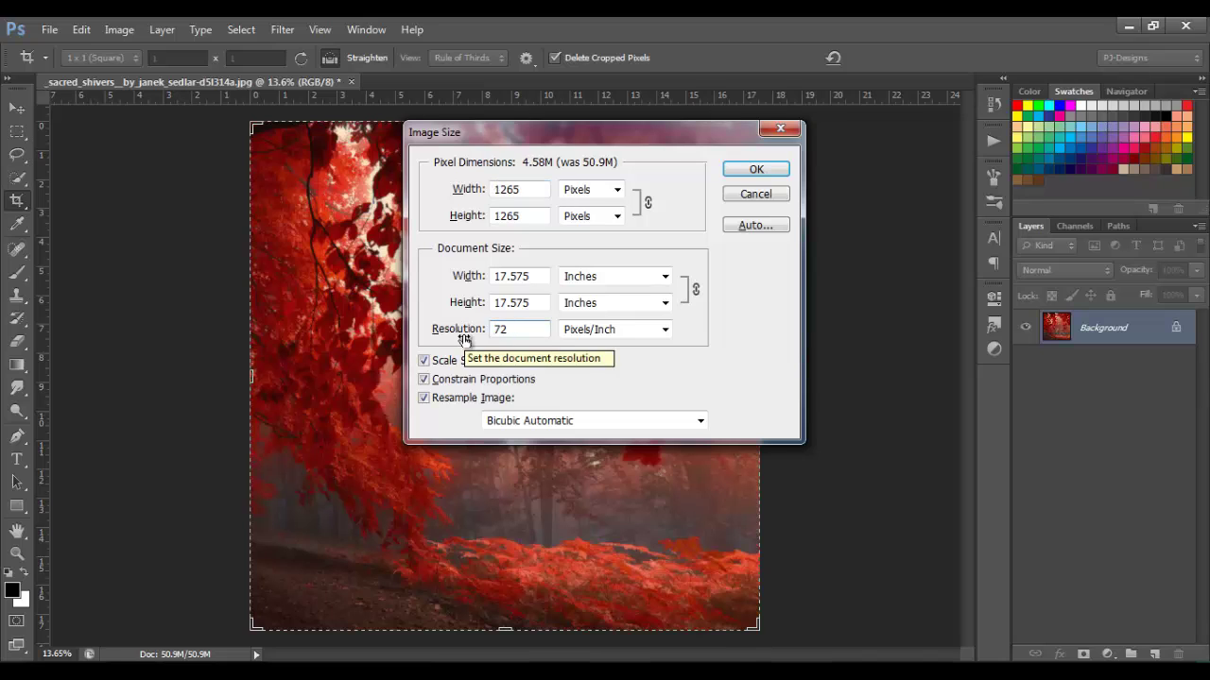
key(Return)
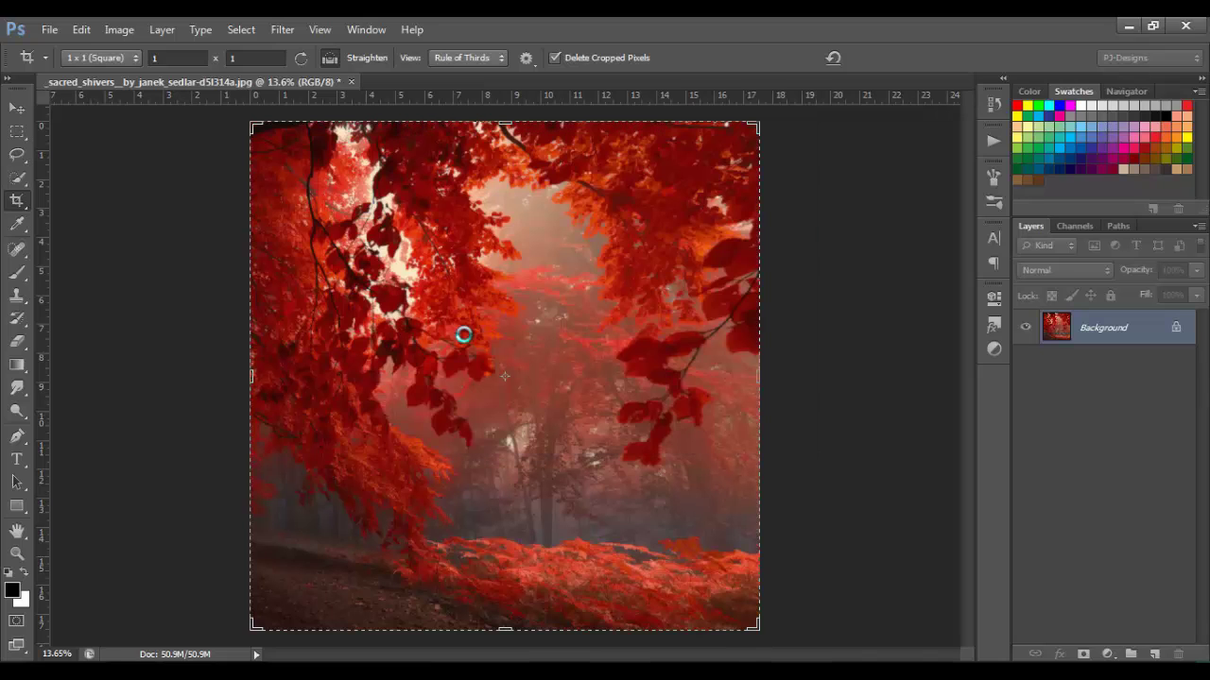
key(ctrl+0)
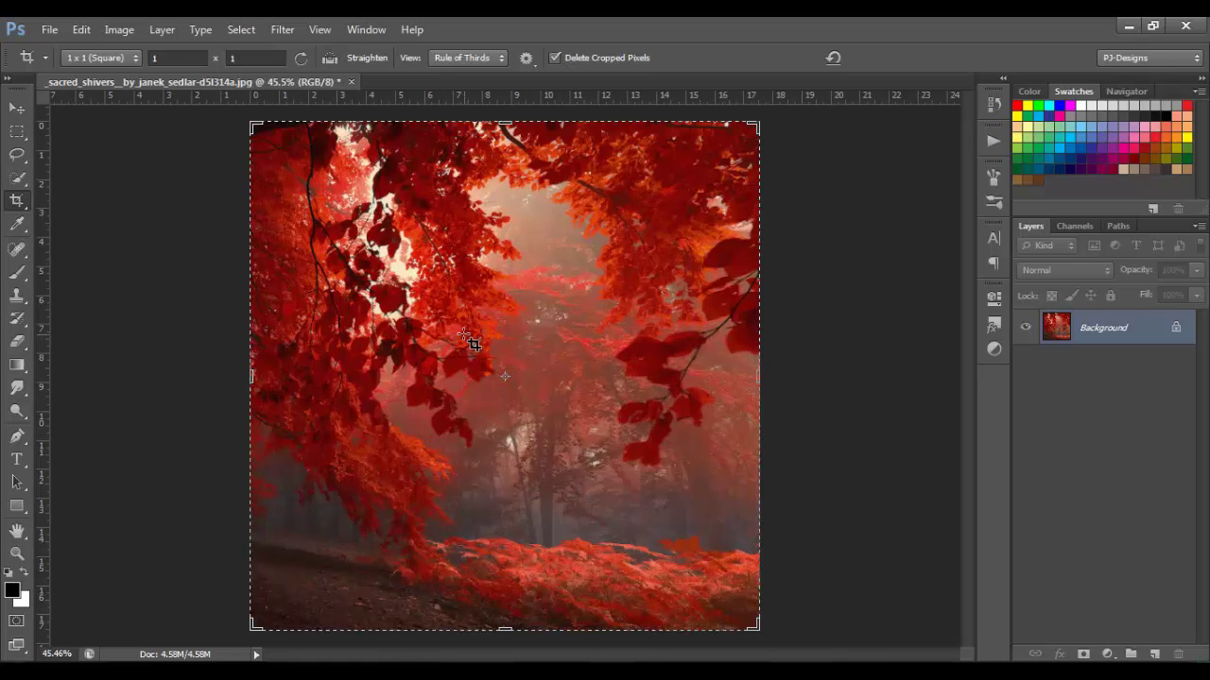
Step: Duplicate the background layer and apply a Gaussian Blur with a 5.0 pixel radius to the copy
click(17, 108)
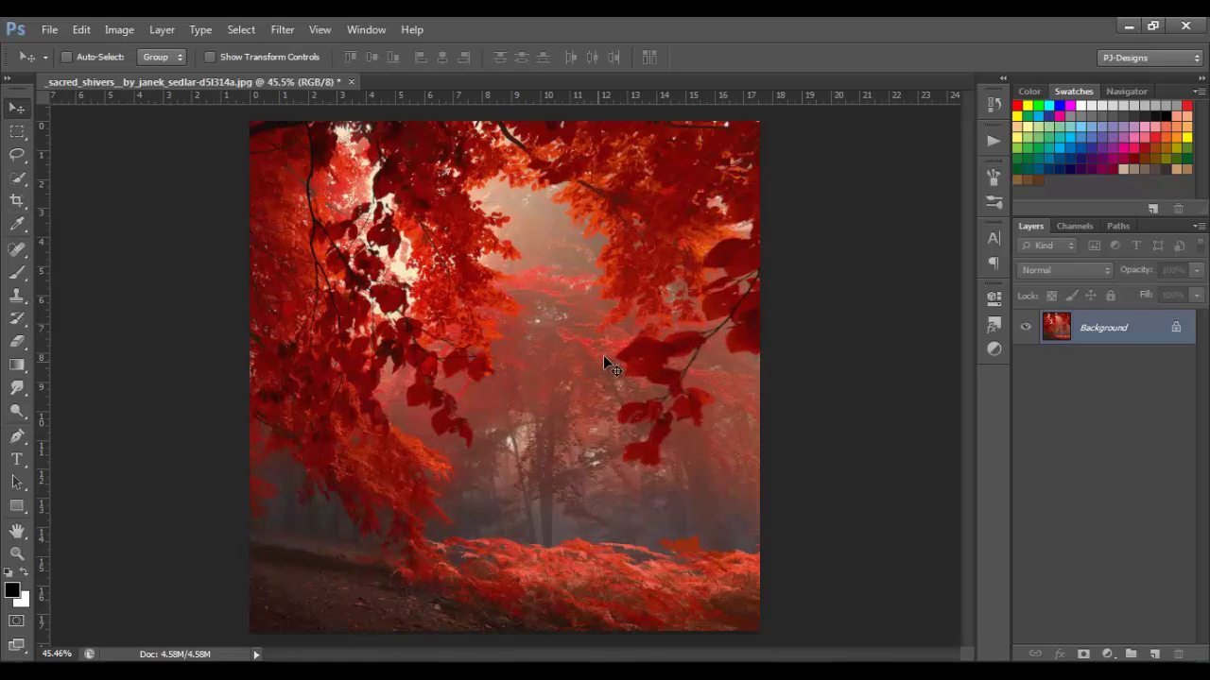
key(ctrl+j)
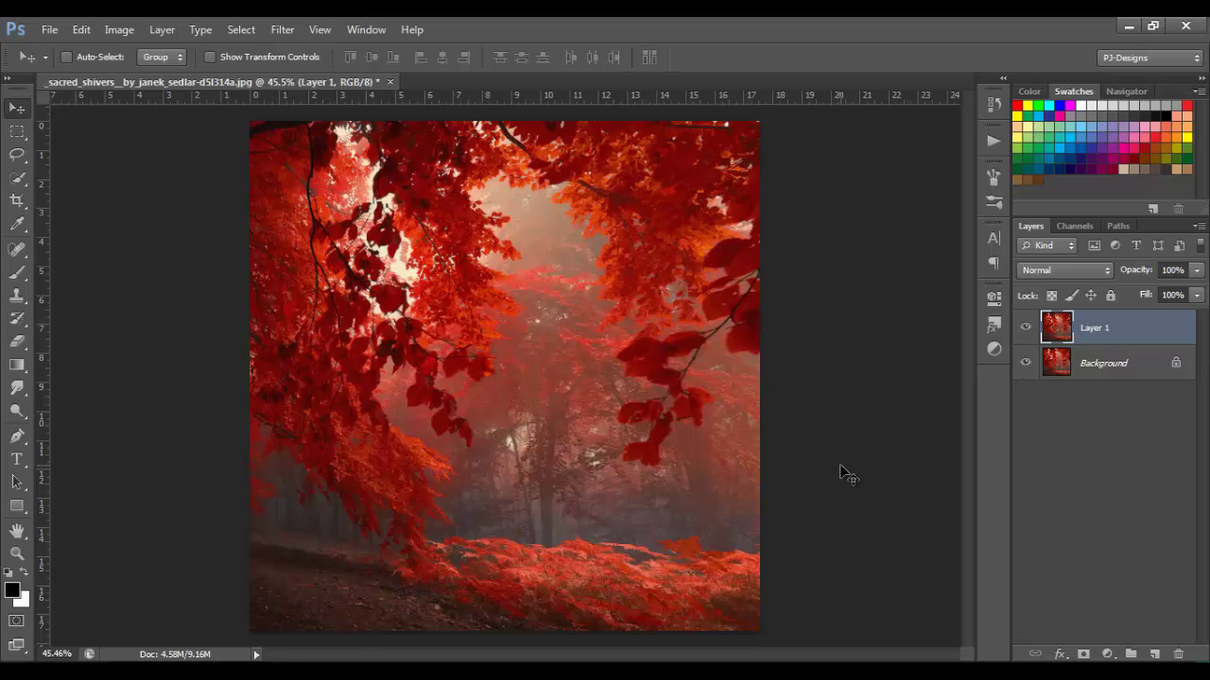
click(279, 29)
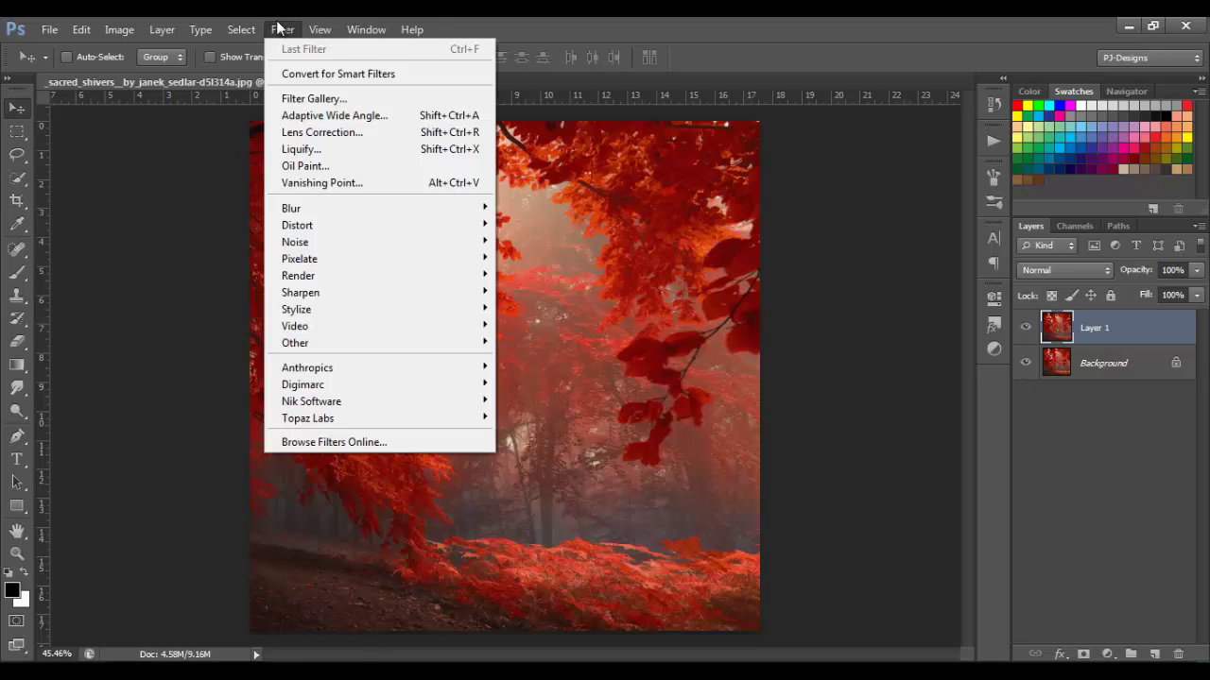
mouse_move(334, 202)
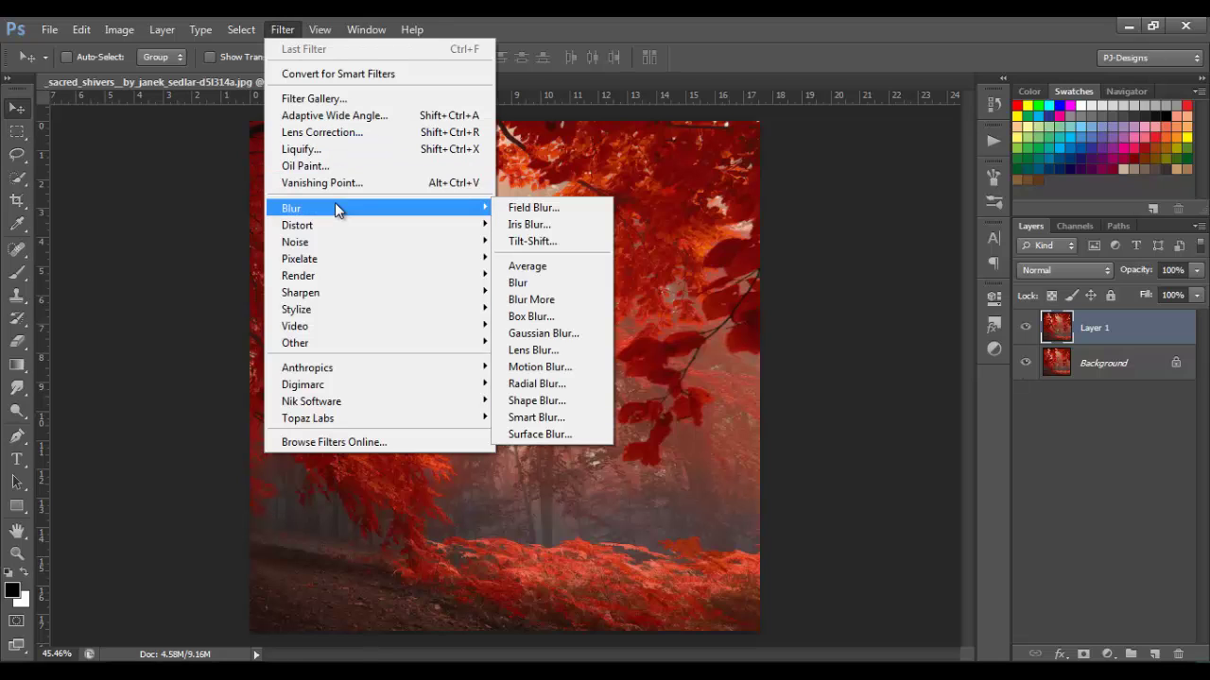
click(534, 333)
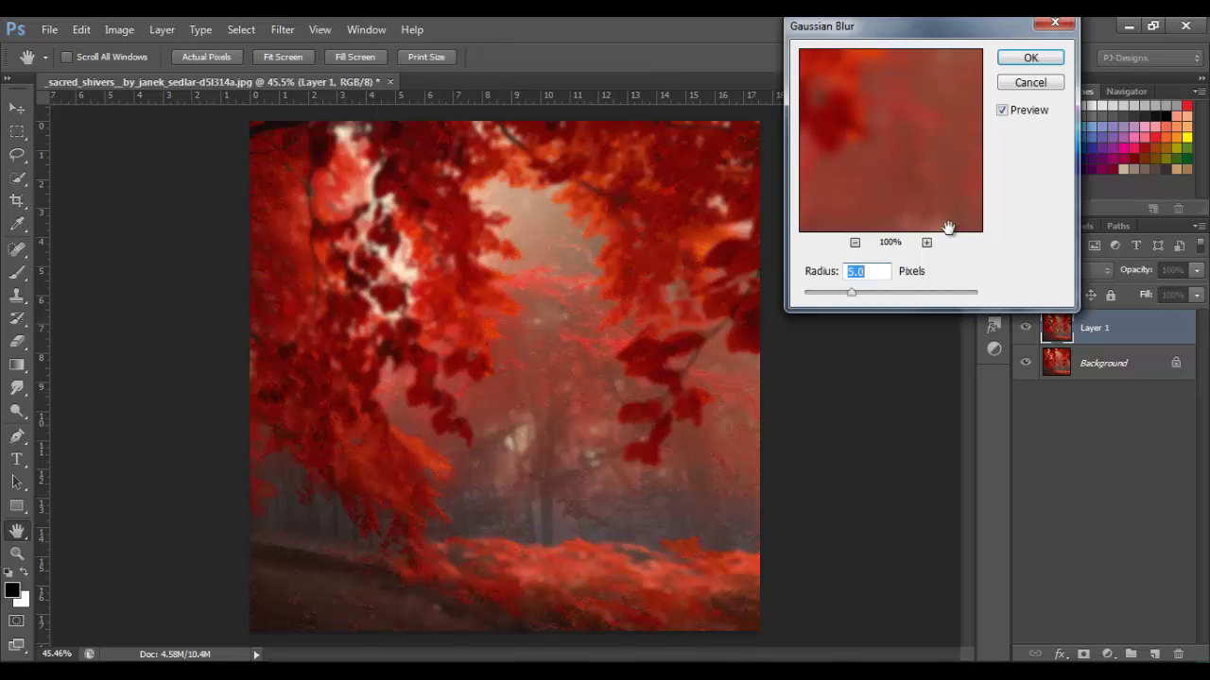
click(1030, 57)
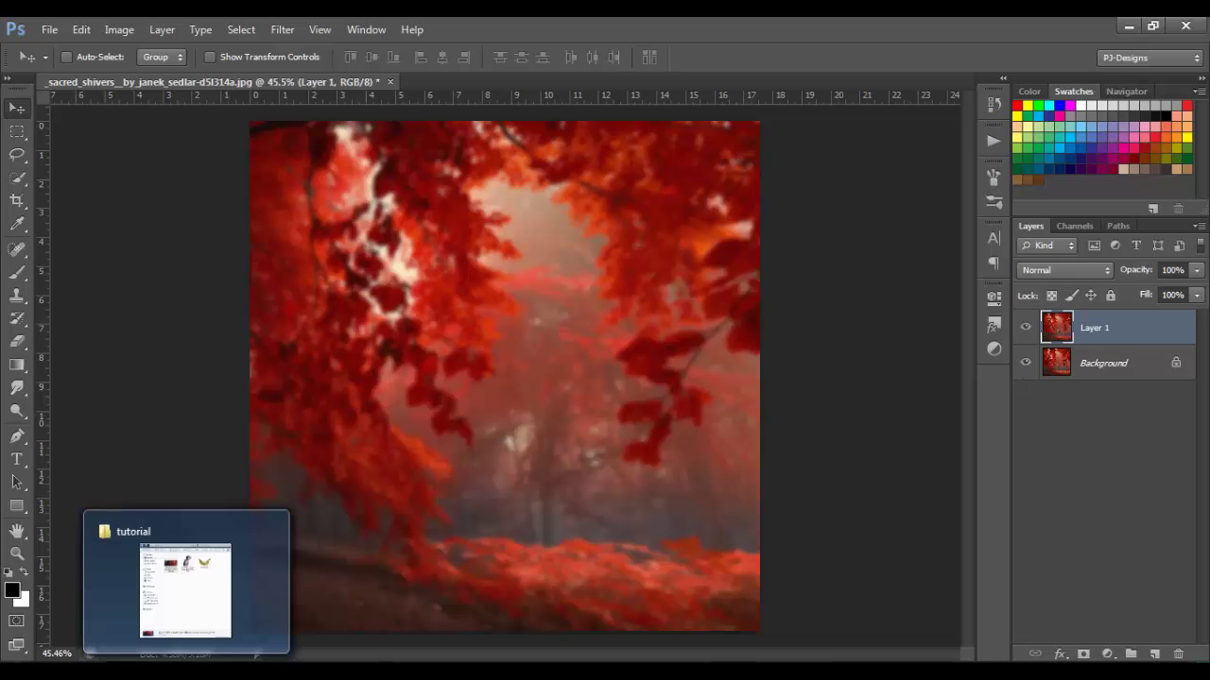
Step: Open the cut-out portrait of the woman from the tutorial folder and copy it into the forest document above the blurred layer
click(186, 673)
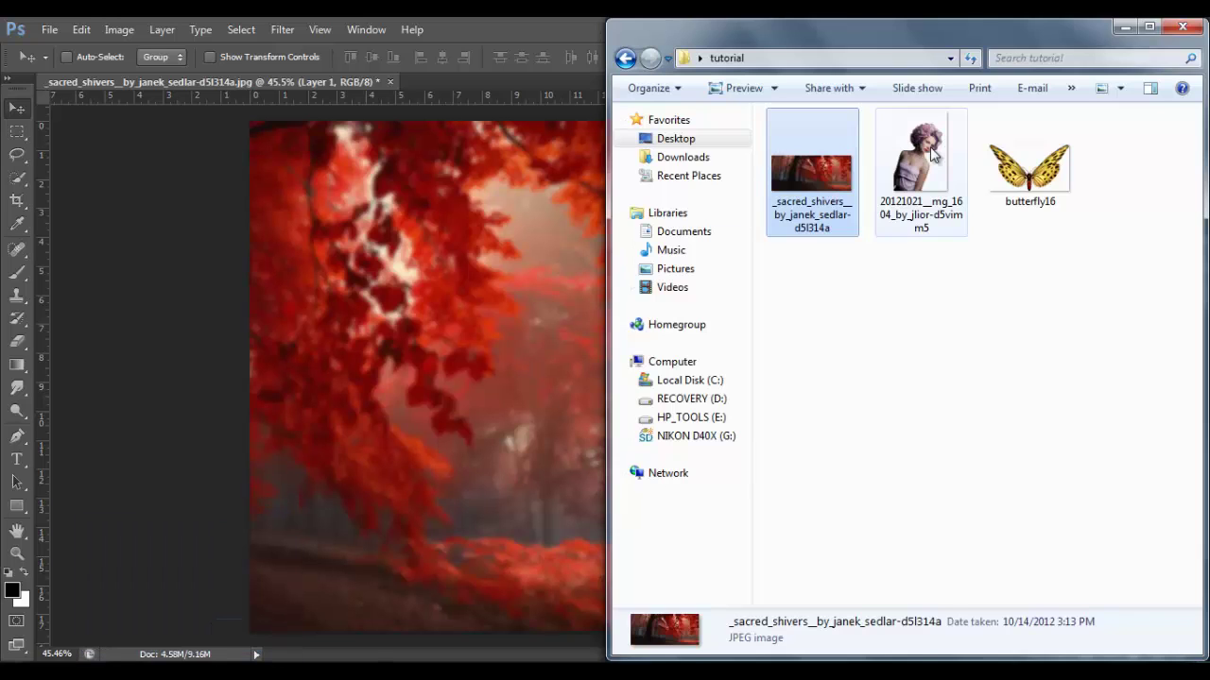
drag(931, 154, 569, 29)
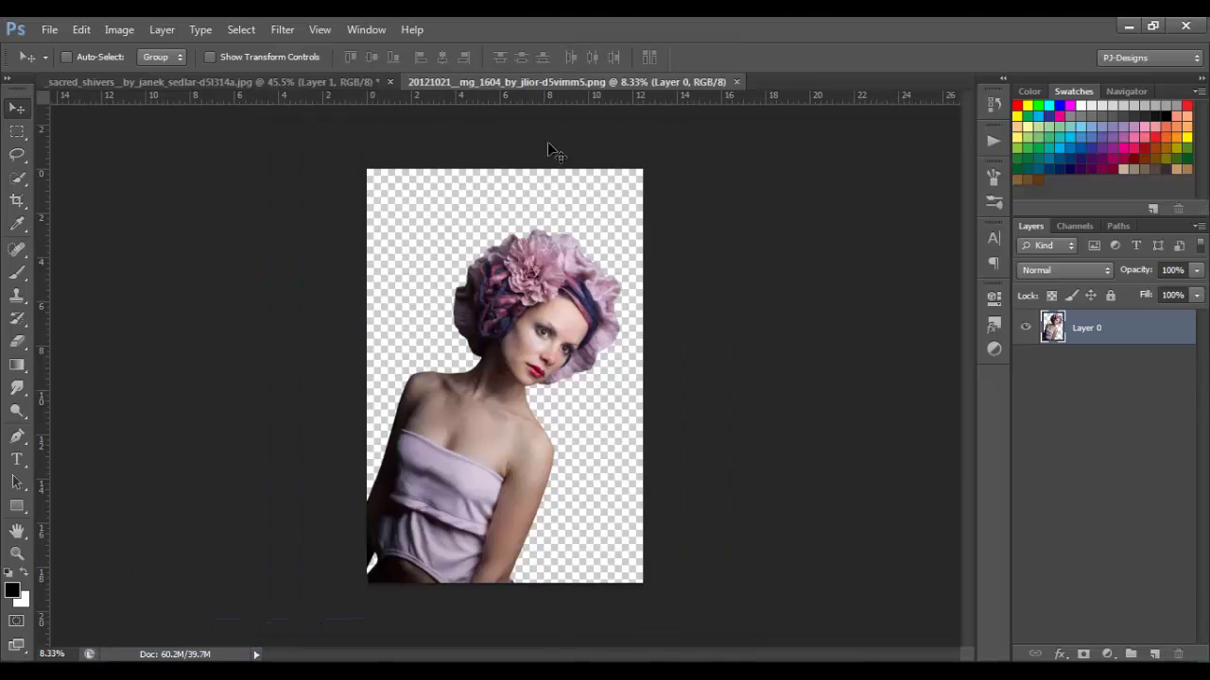
drag(502, 346, 502, 400)
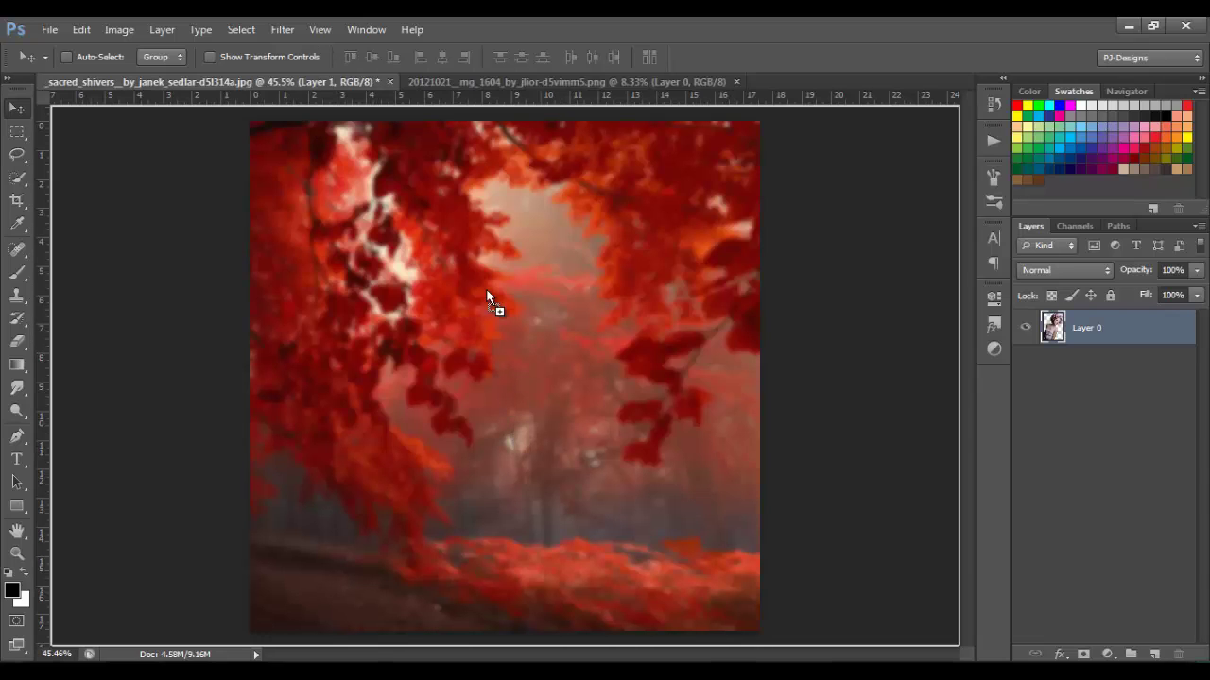
drag(486, 290, 486, 290)
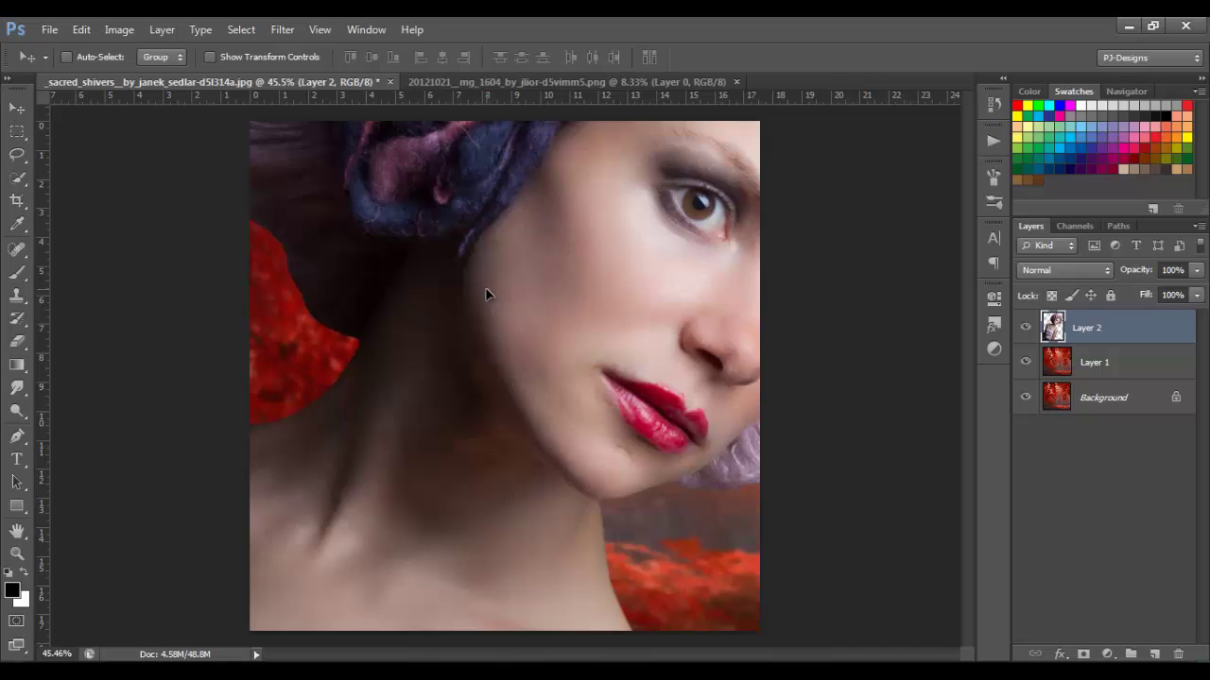
Step: Scale the portrait layer proportionally to 37%, move it up over the forest and flip it horizontally
key(ctrl+t)
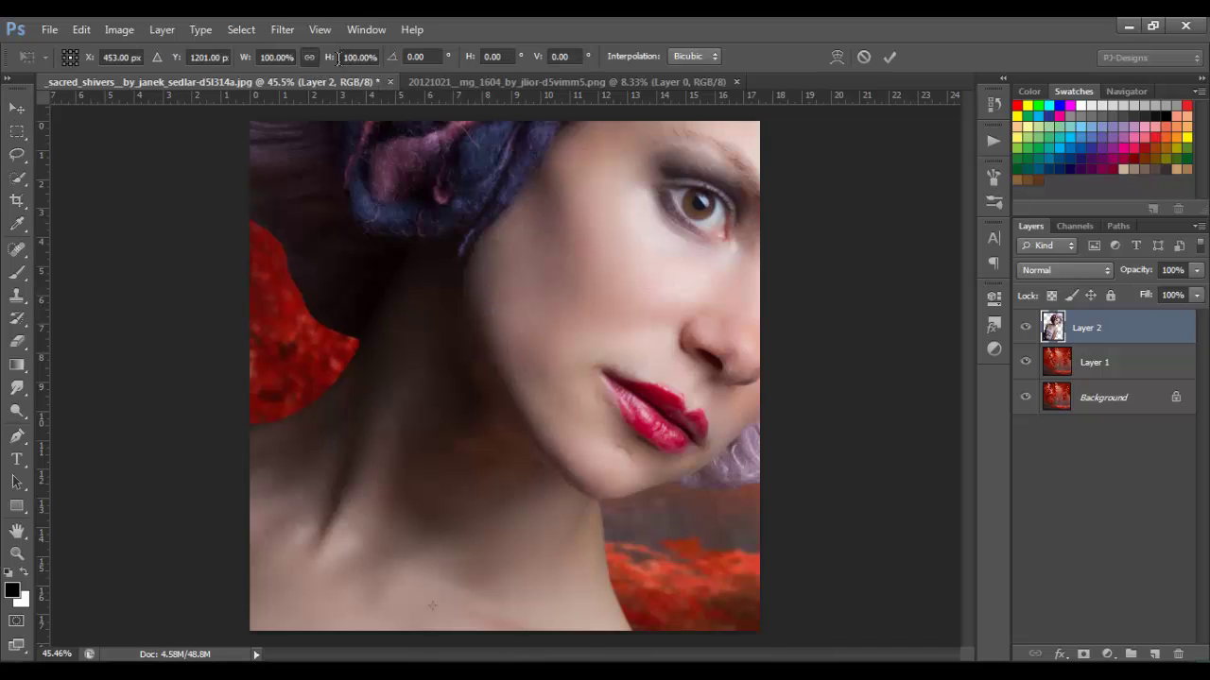
click(357, 56)
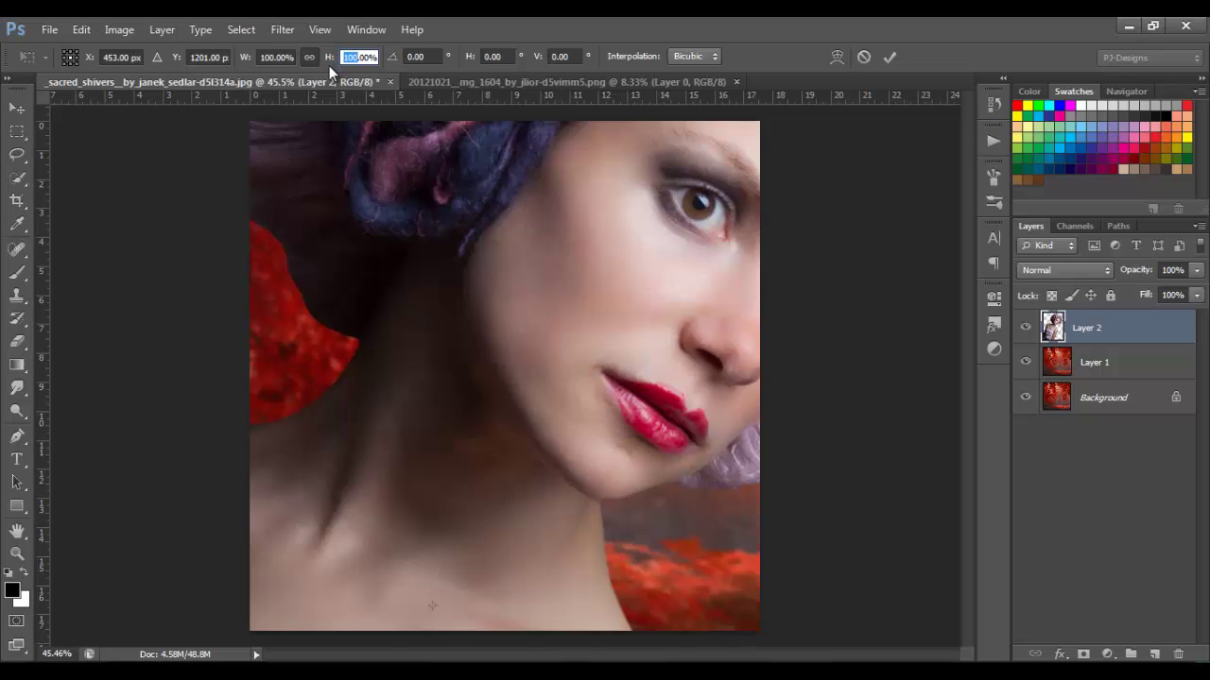
text(37)
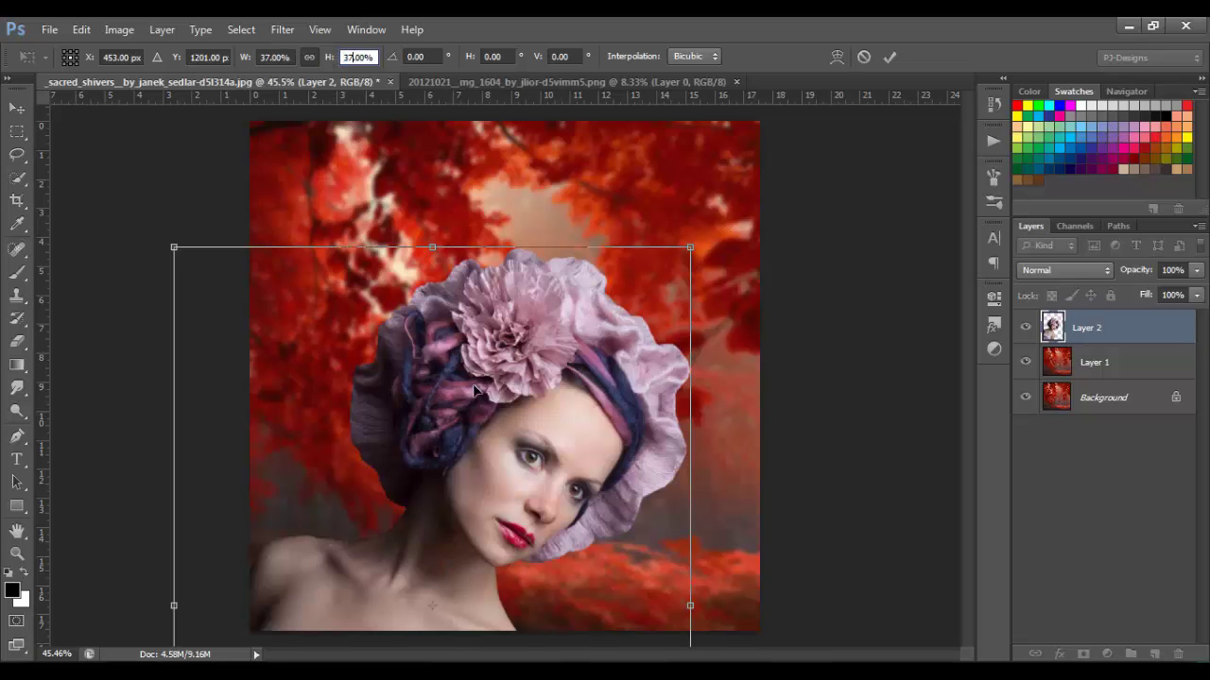
drag(477, 391, 535, 289)
right_click(567, 296)
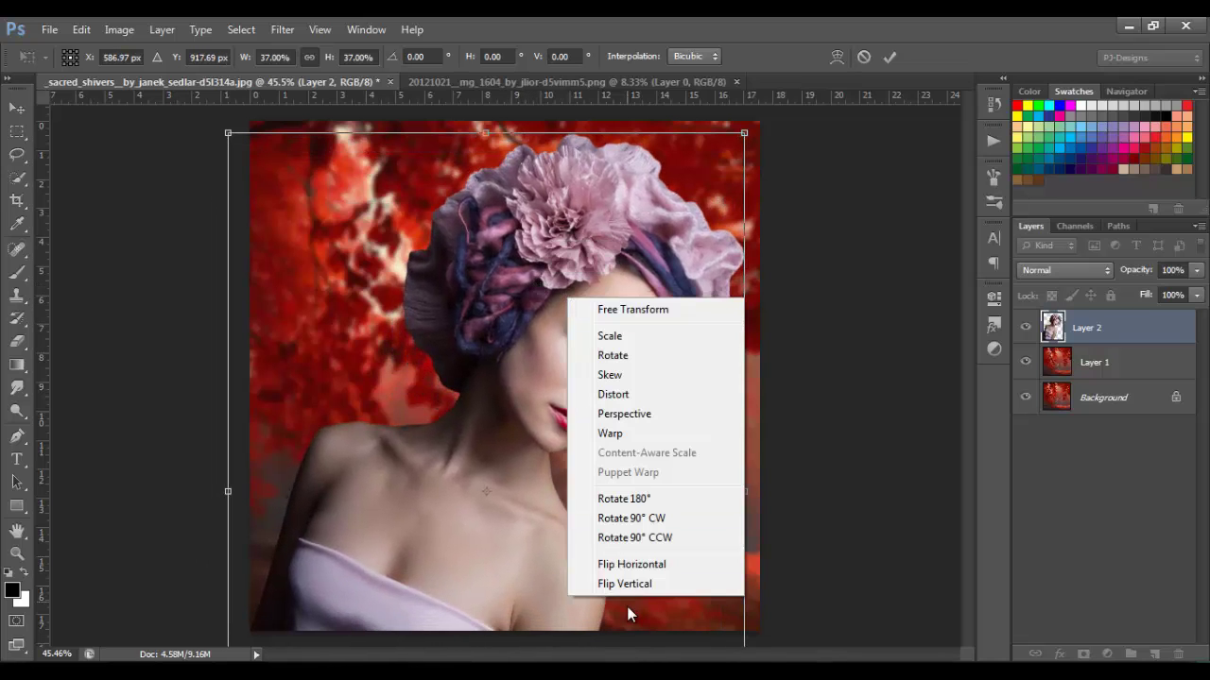
click(635, 565)
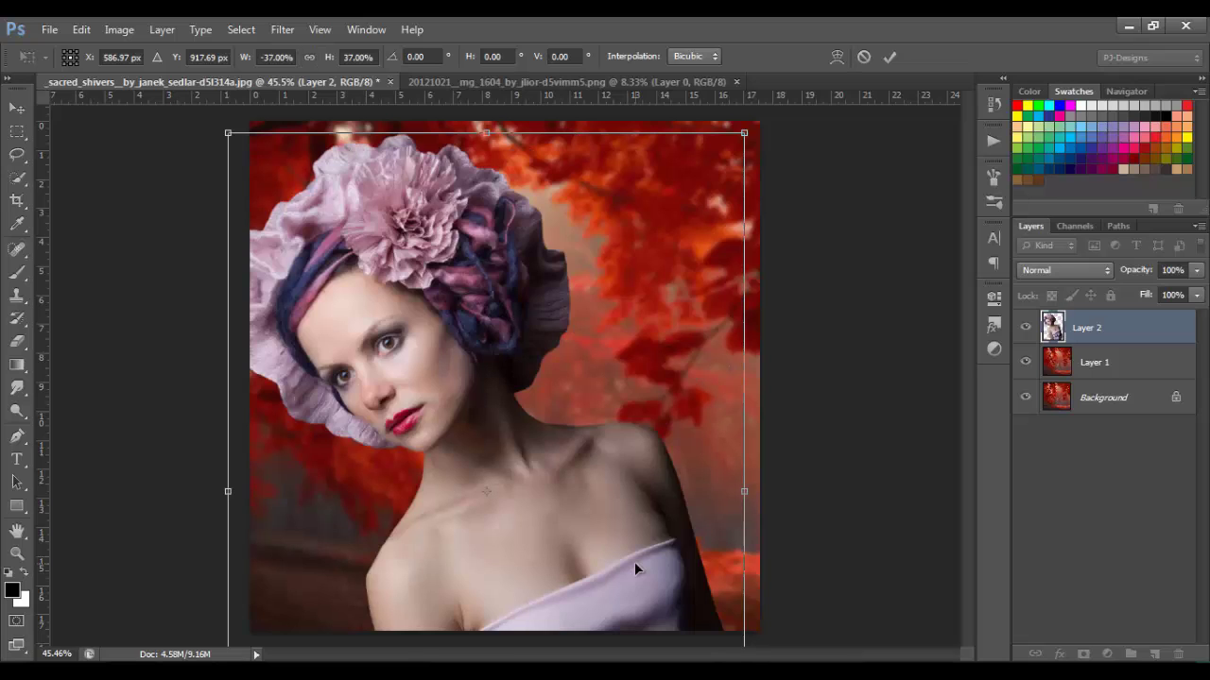
Step: Rotate the portrait by about 26° so the woman stands upright, position her slightly right of the canvas centre and apply the transform
drag(815, 340, 823, 487)
drag(650, 449, 653, 467)
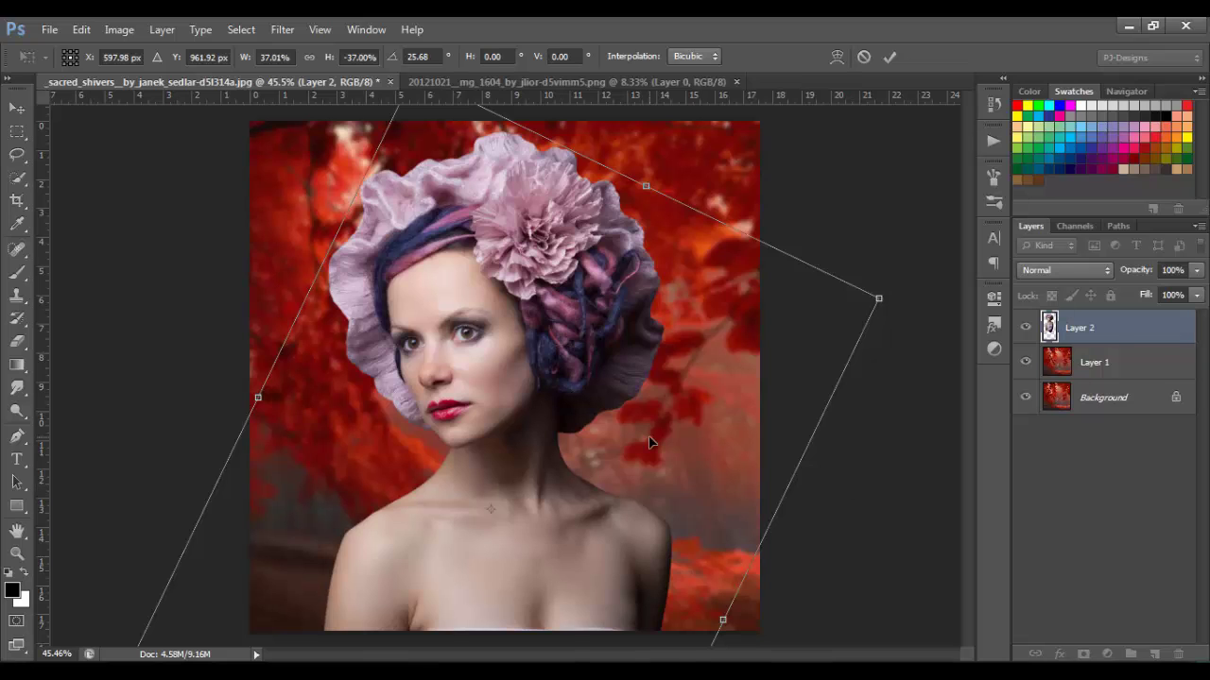
drag(649, 442, 696, 438)
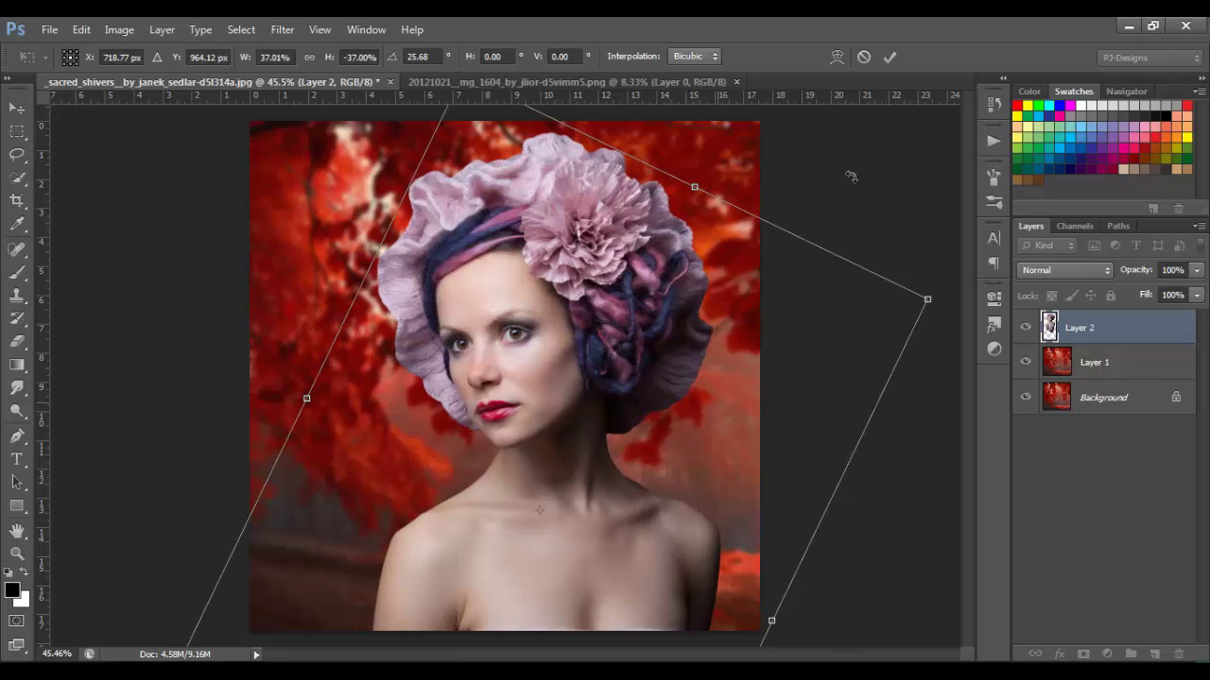
click(893, 54)
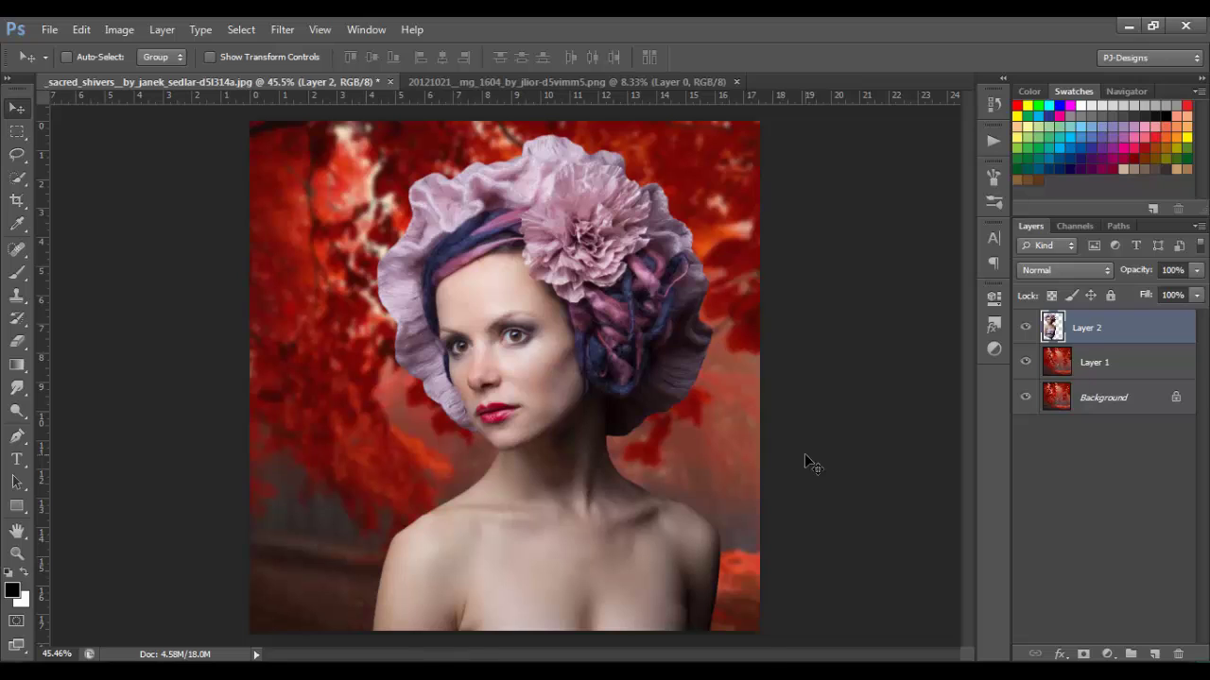
Step: Add a Color Balance adjustment layer above the portrait and clip it to the portrait layer
click(1107, 654)
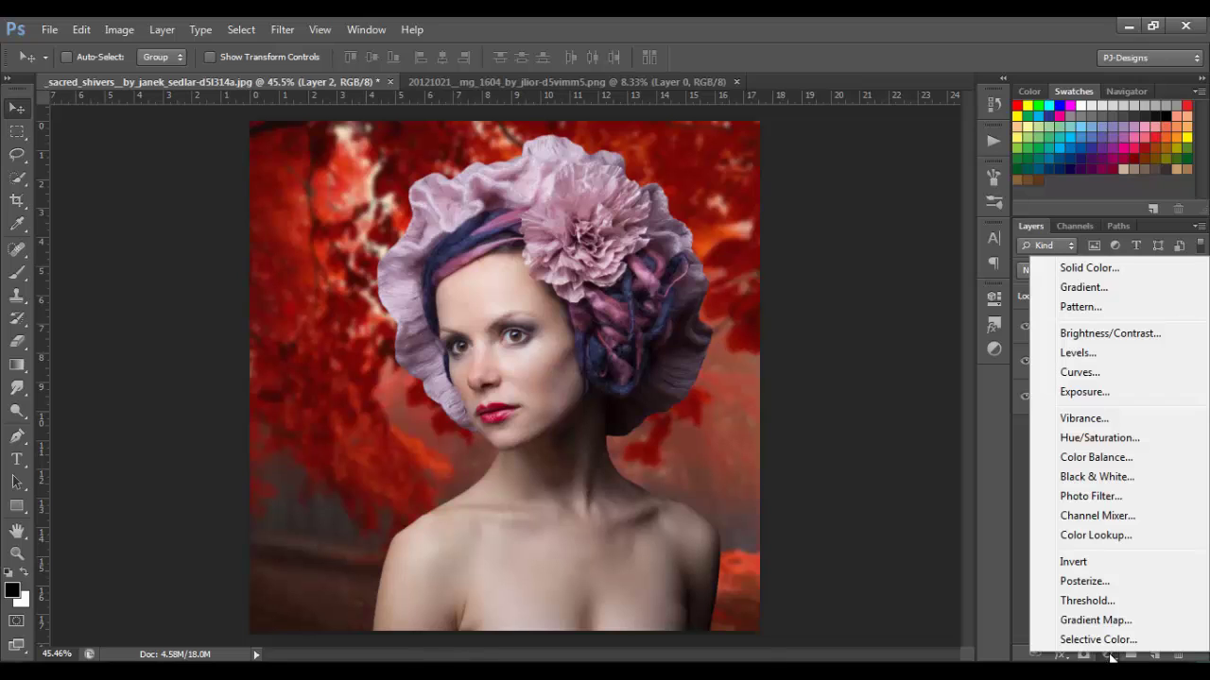
click(1123, 457)
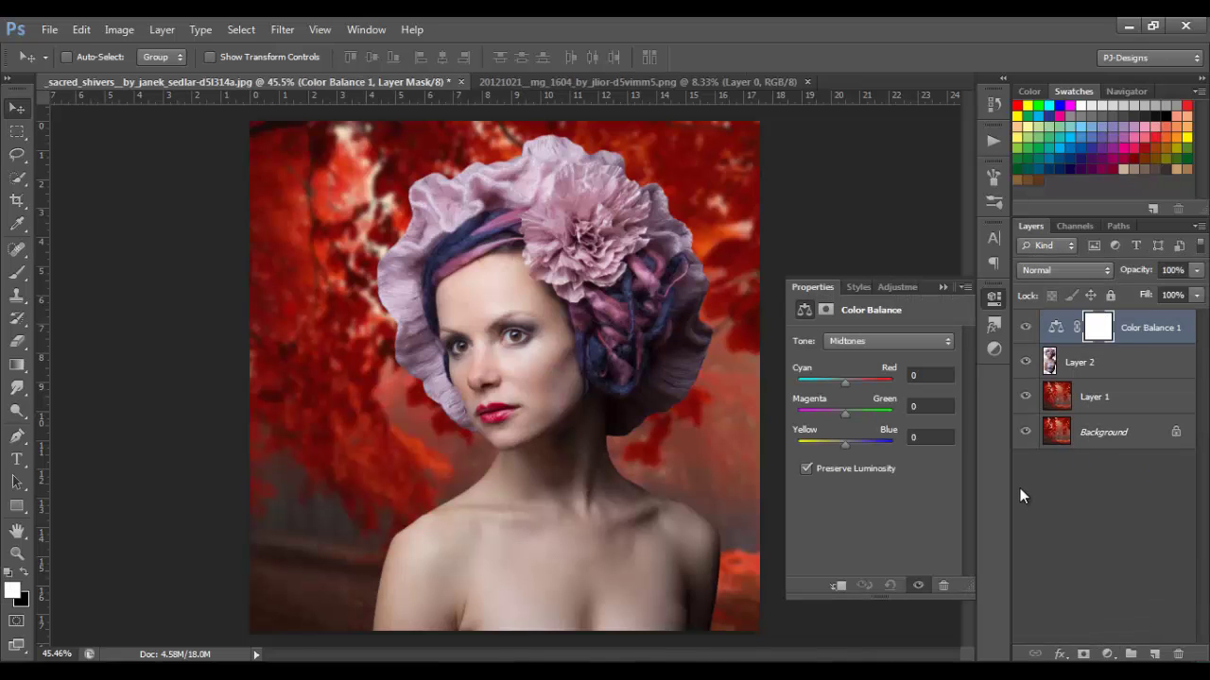
click(837, 585)
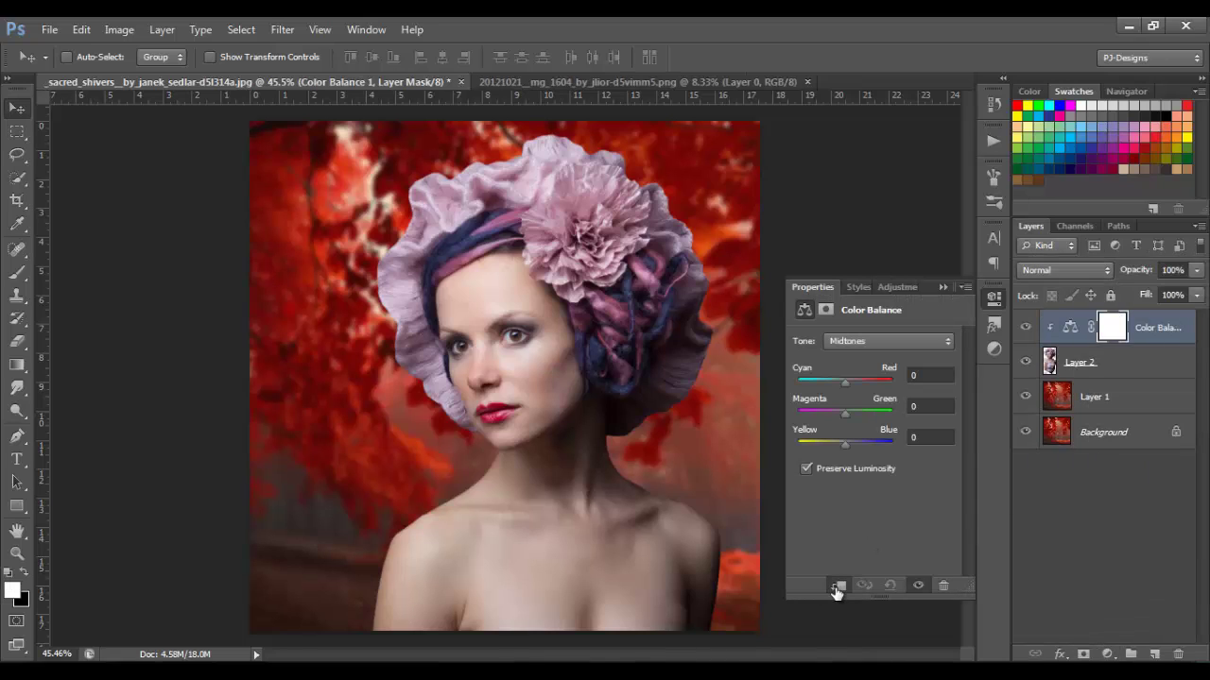
Step: Set the Color Balance midtones to Cyan/Red 50, Magenta/Green -15 and Yellow/Blue -15
click(931, 378)
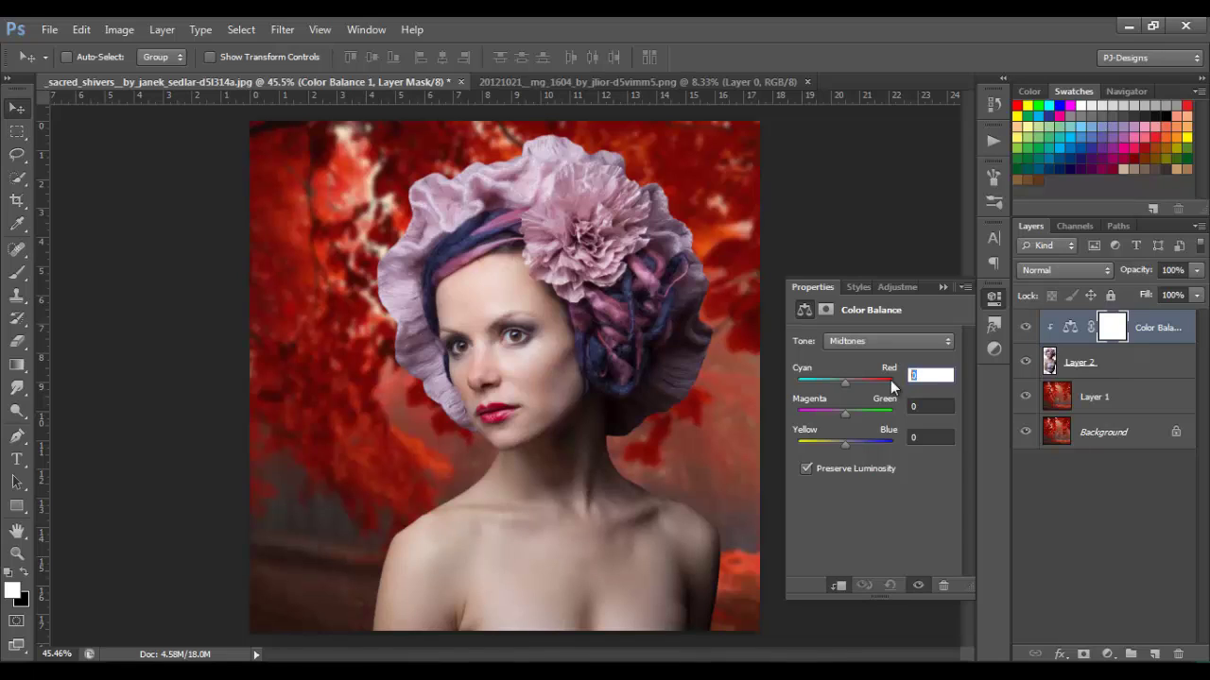
text(50)
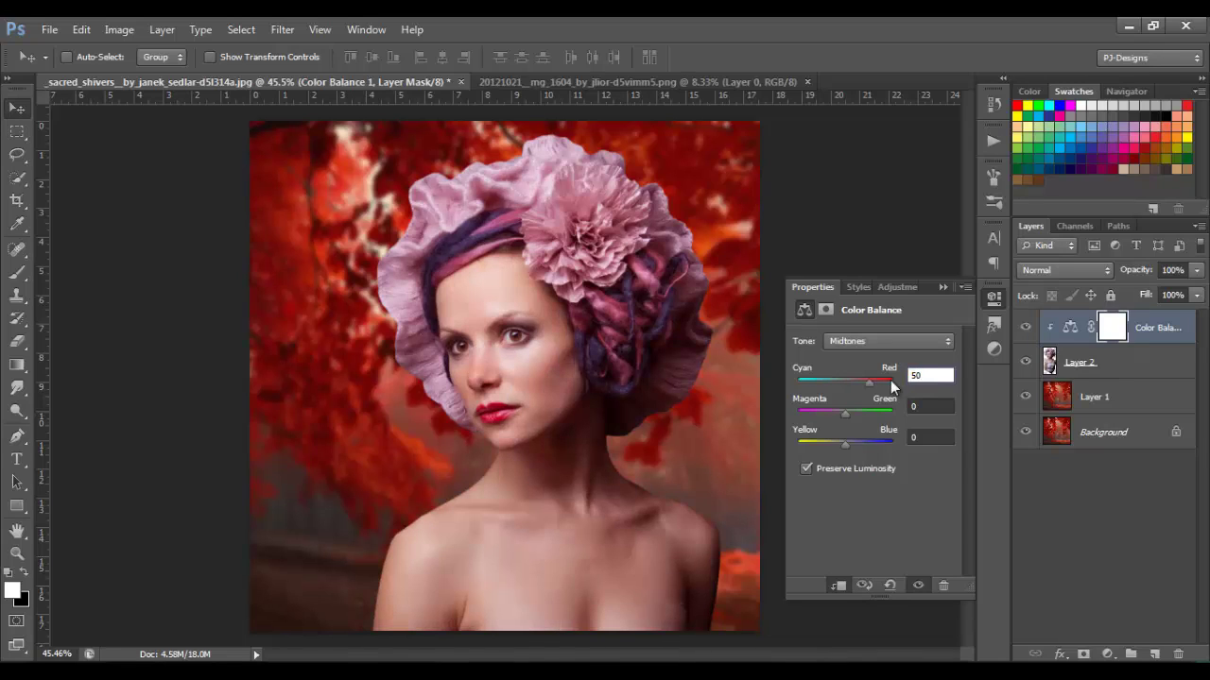
key(Tab)
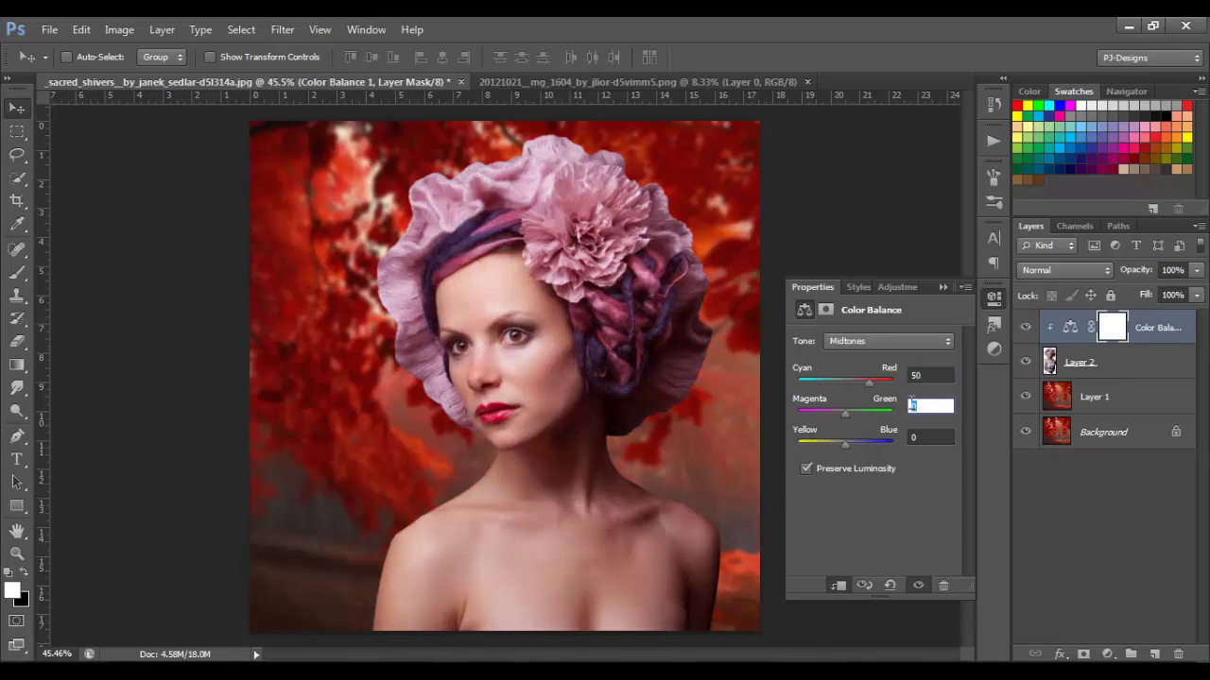
text(-15)
key(Tab)
text(-15)
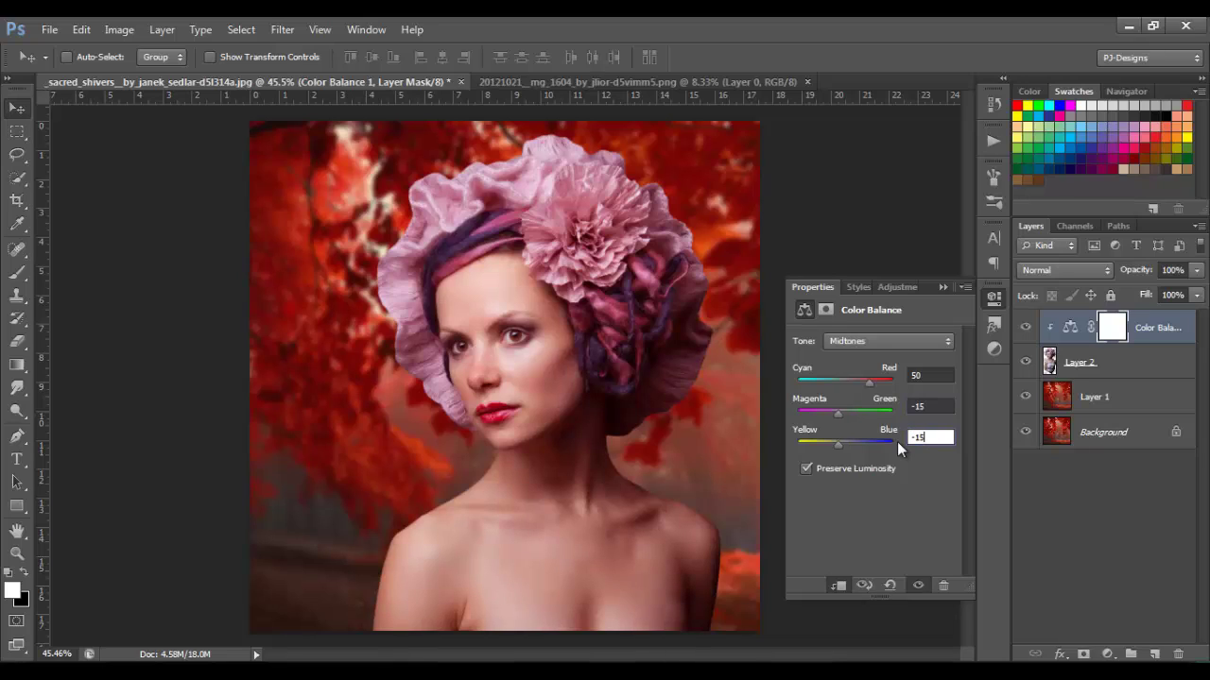
Step: Set the Color Balance shadows to Cyan/Red -4 and Magenta/Green -4
click(921, 342)
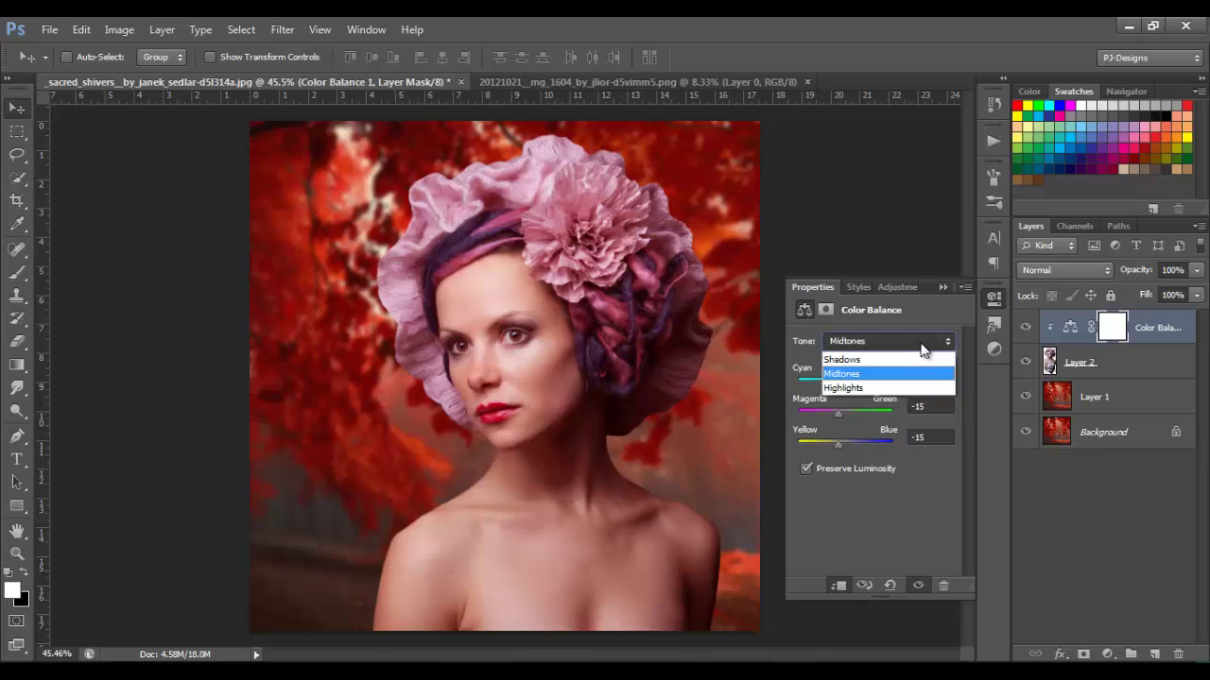
click(910, 356)
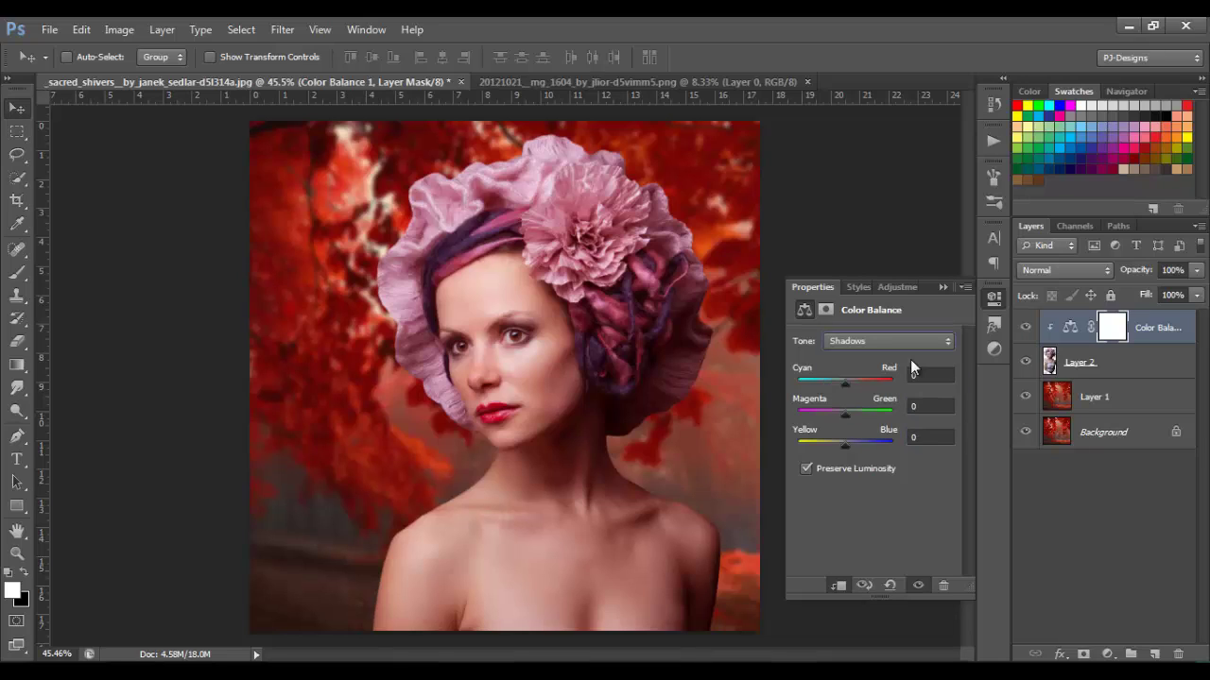
click(904, 377)
click(913, 406)
text(-4)
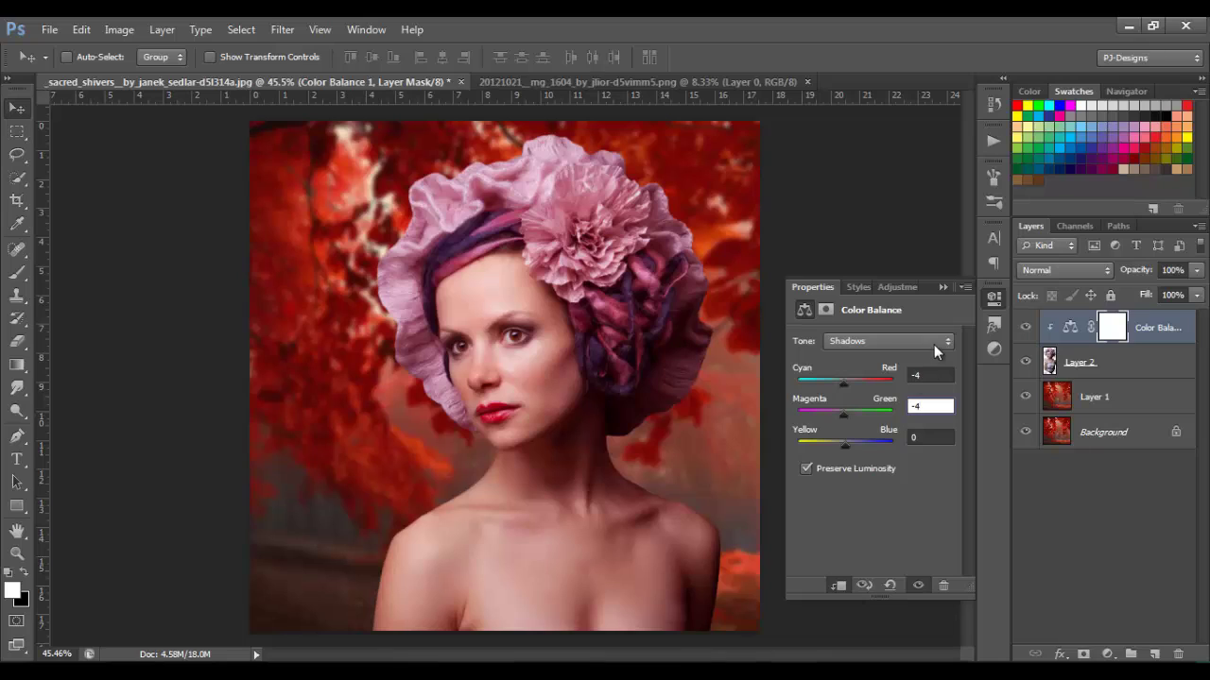
Step: Set the Color Balance highlights to Cyan/Red -9 and Yellow/Blue -25
click(936, 341)
click(915, 388)
click(923, 375)
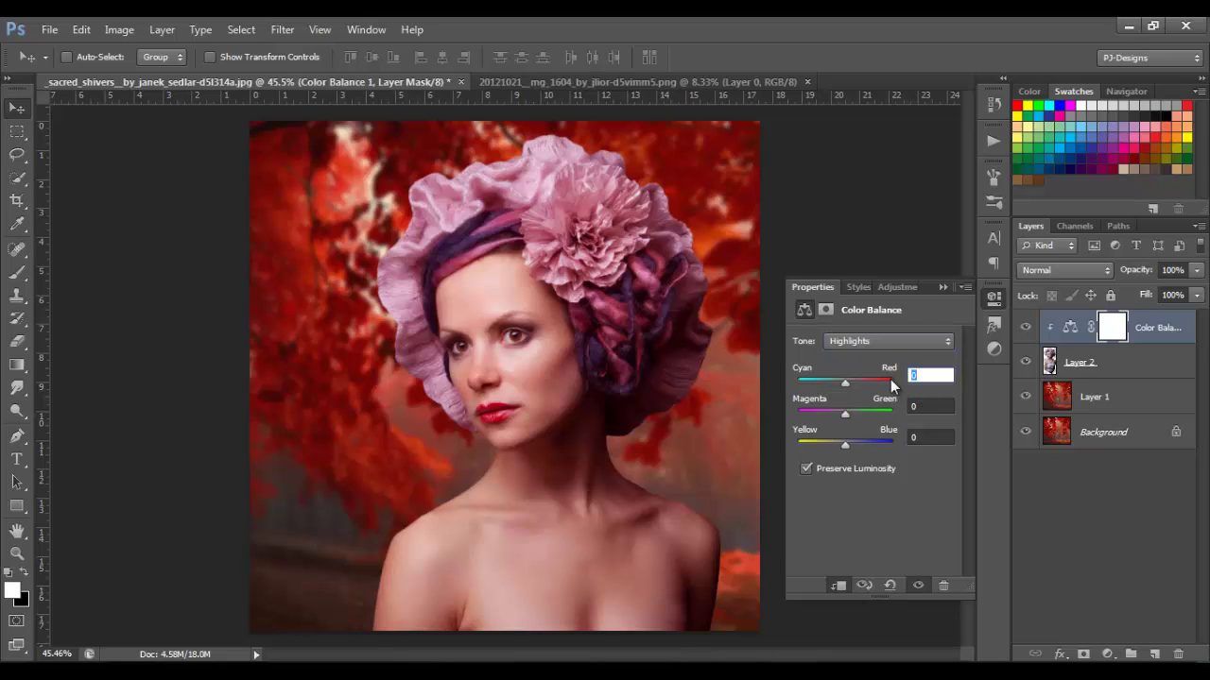
text(-9)
click(911, 437)
double_click(913, 437)
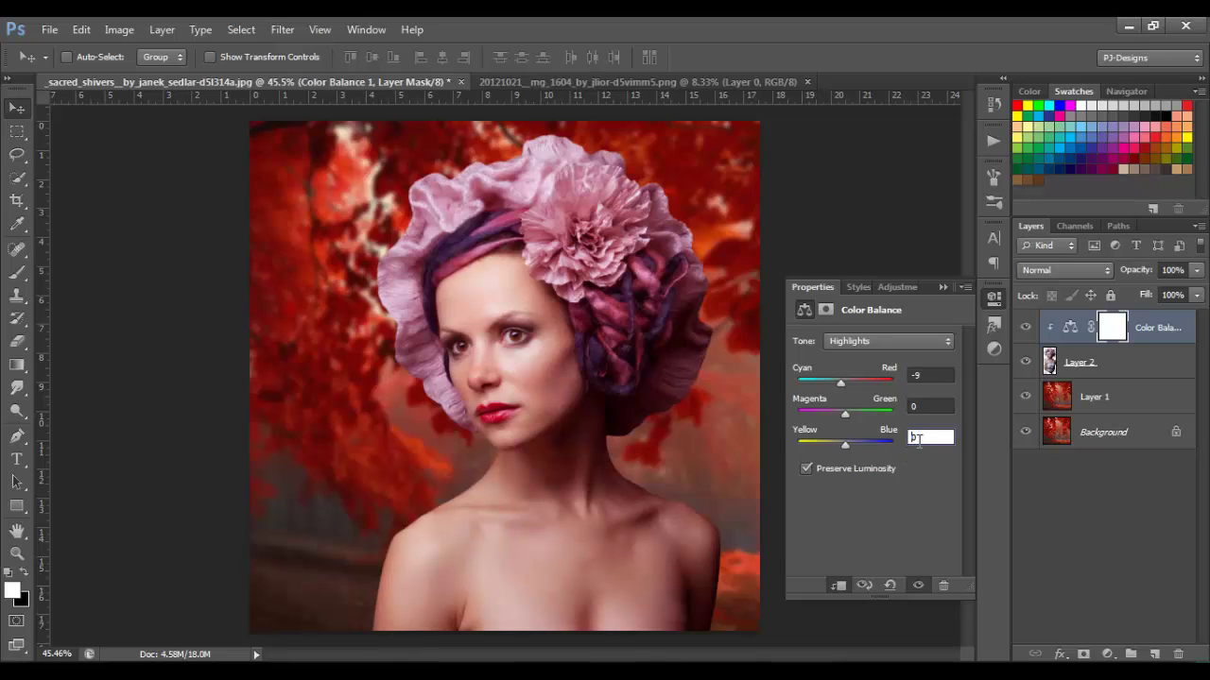
text(-25)
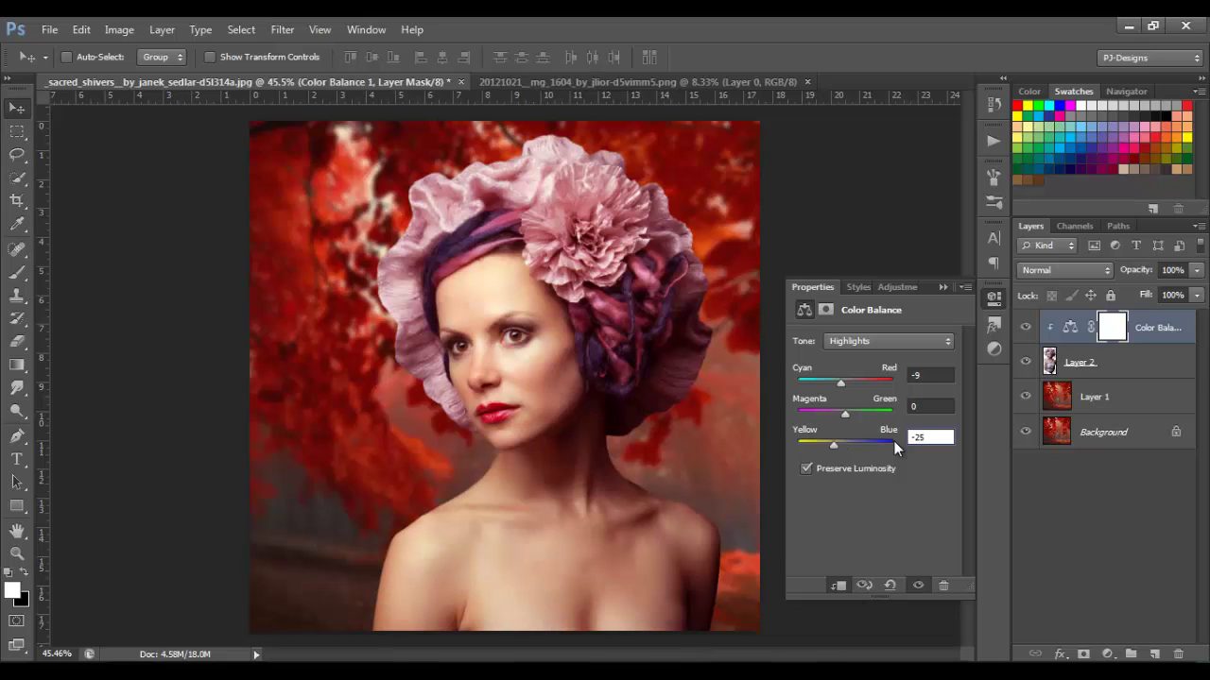
click(943, 286)
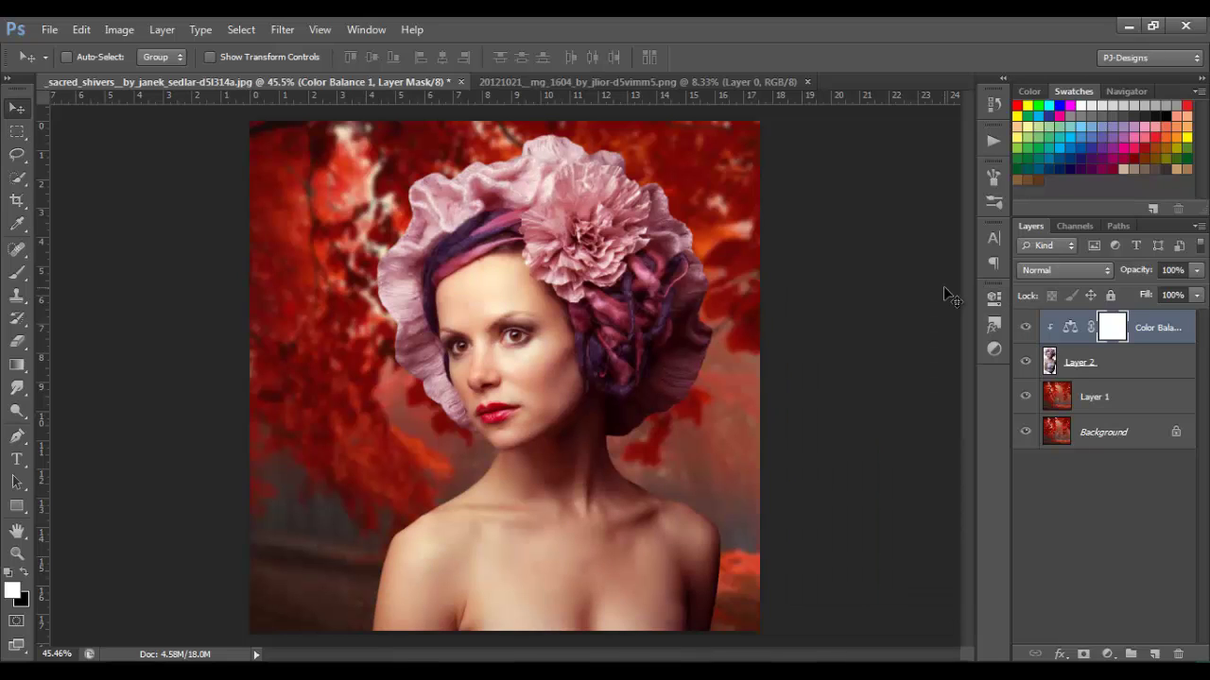
Step: Add a Curves adjustment layer above the Color Balance layer and clip it to the portrait layer
click(1107, 654)
click(1077, 370)
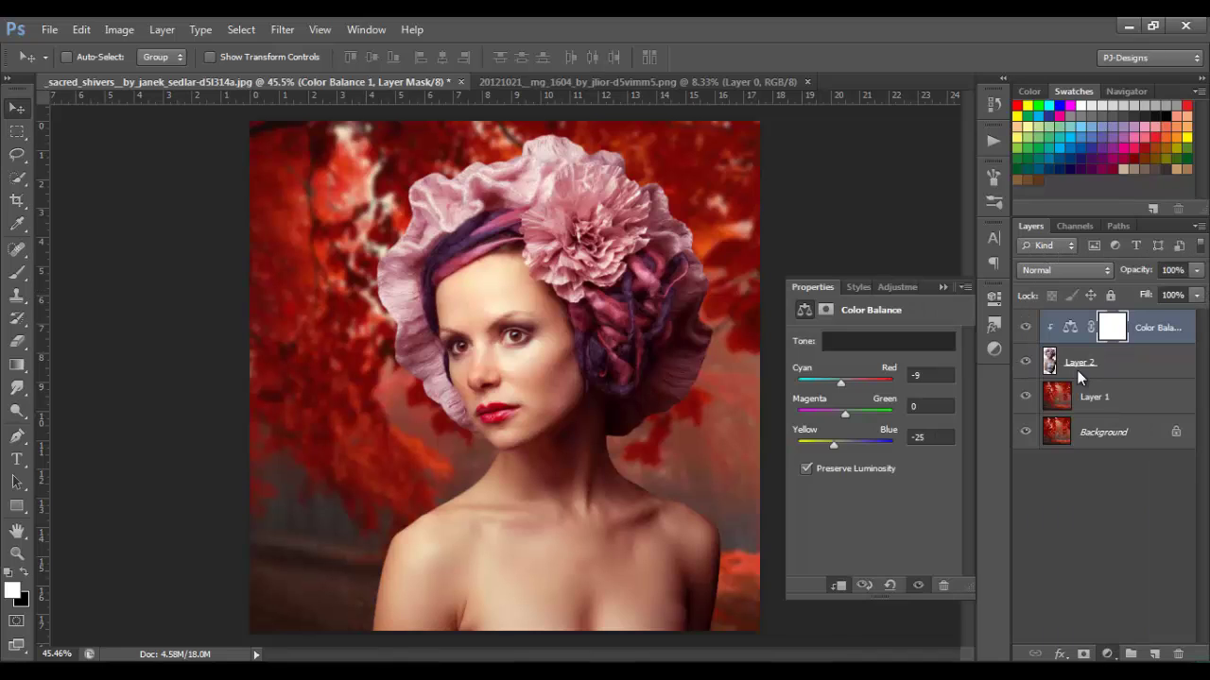
click(838, 586)
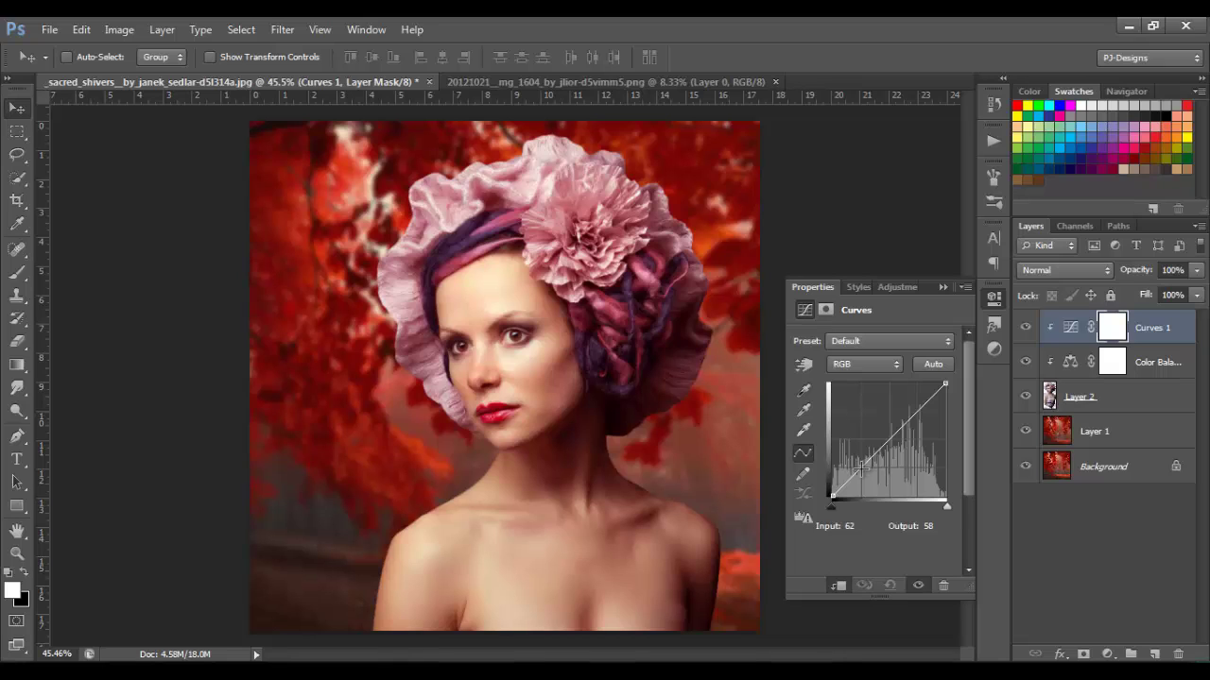
Step: Soften the portrait's contrast with two RGB curve points, at about input 60, output 66 and about input 197, output 189
drag(862, 467, 859, 466)
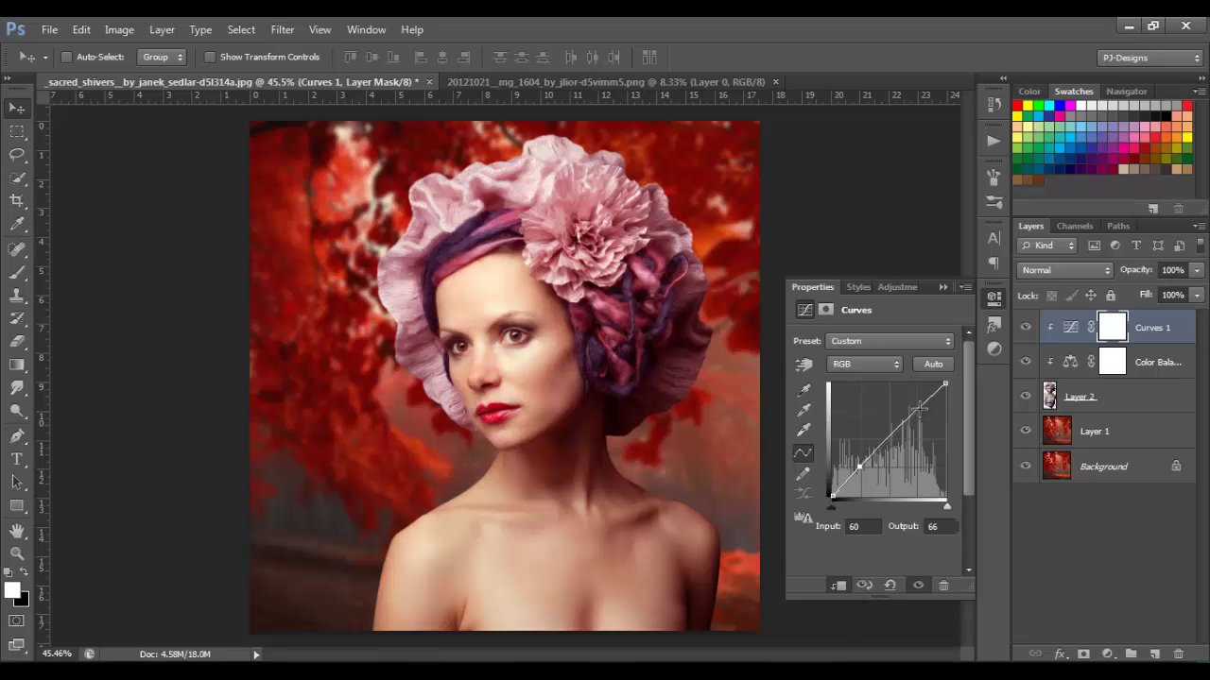
drag(916, 408, 919, 413)
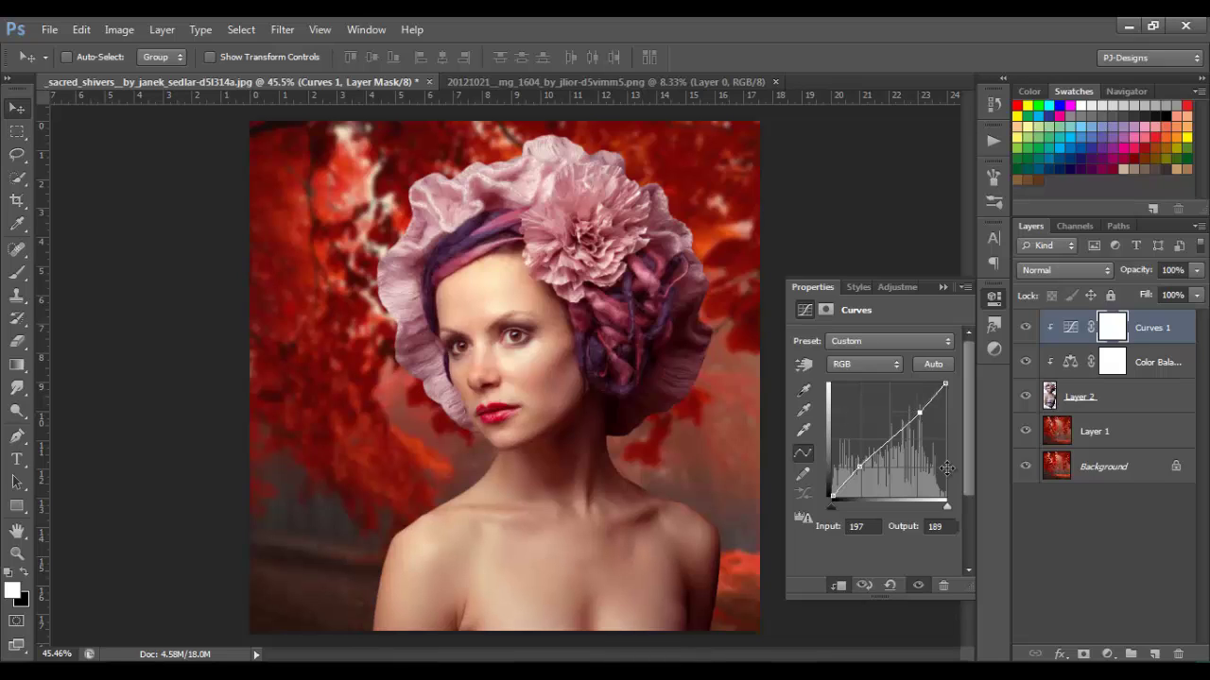
drag(858, 468, 858, 466)
drag(919, 413, 920, 414)
click(940, 288)
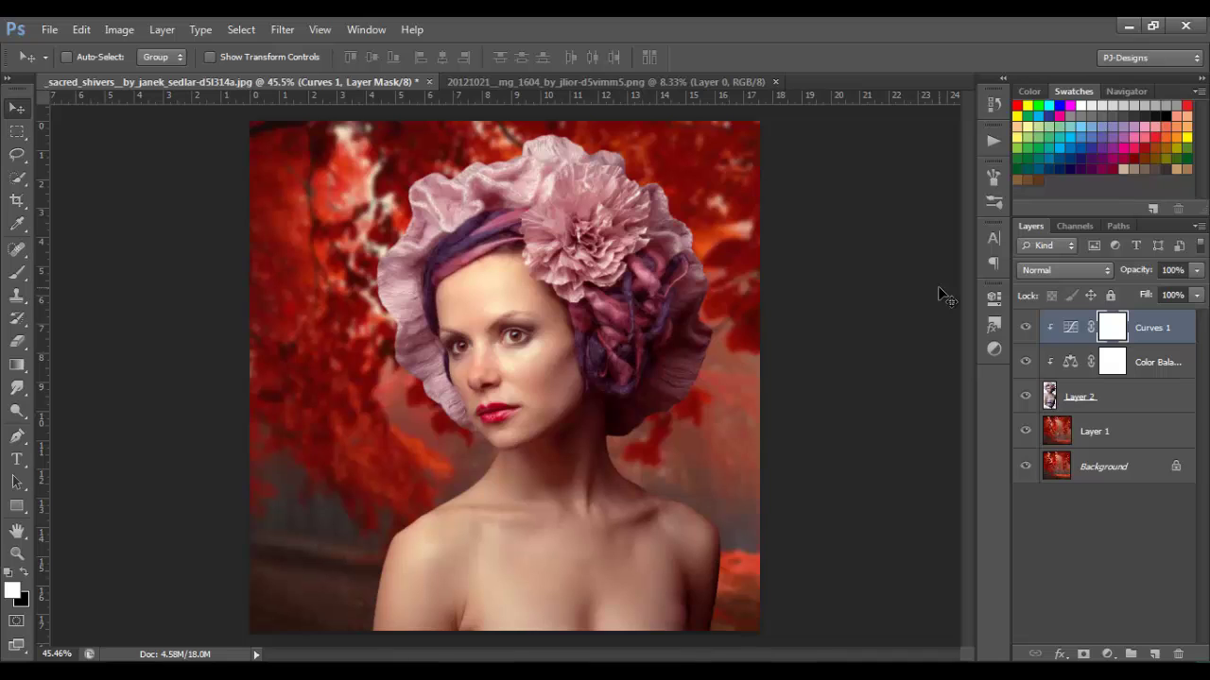
Step: Add an unclipped Vibrance adjustment layer on top of the stack and set its Saturation to -11
click(1109, 655)
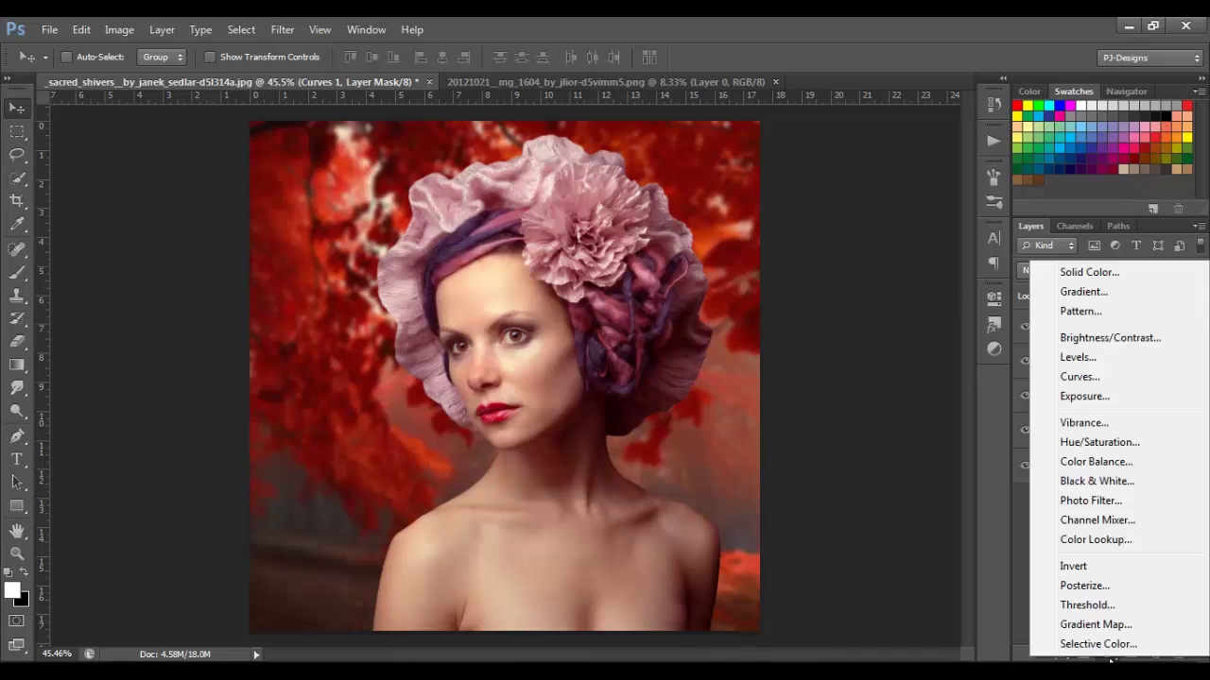
click(1085, 425)
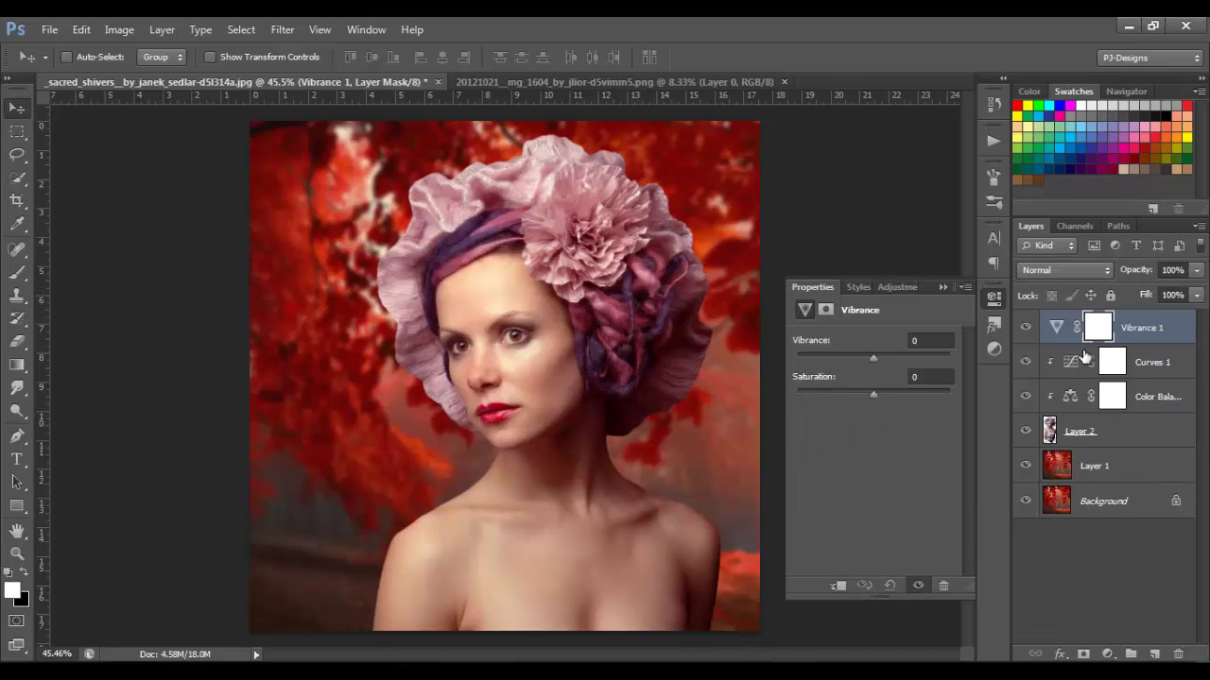
click(930, 376)
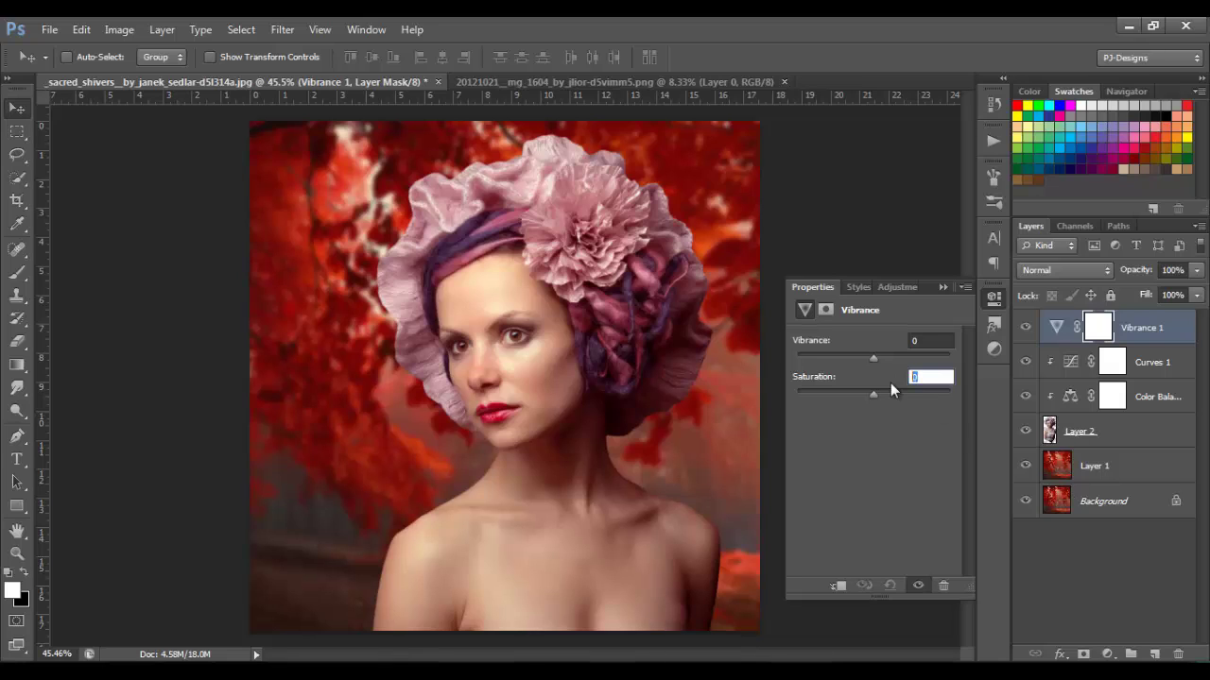
text(-11)
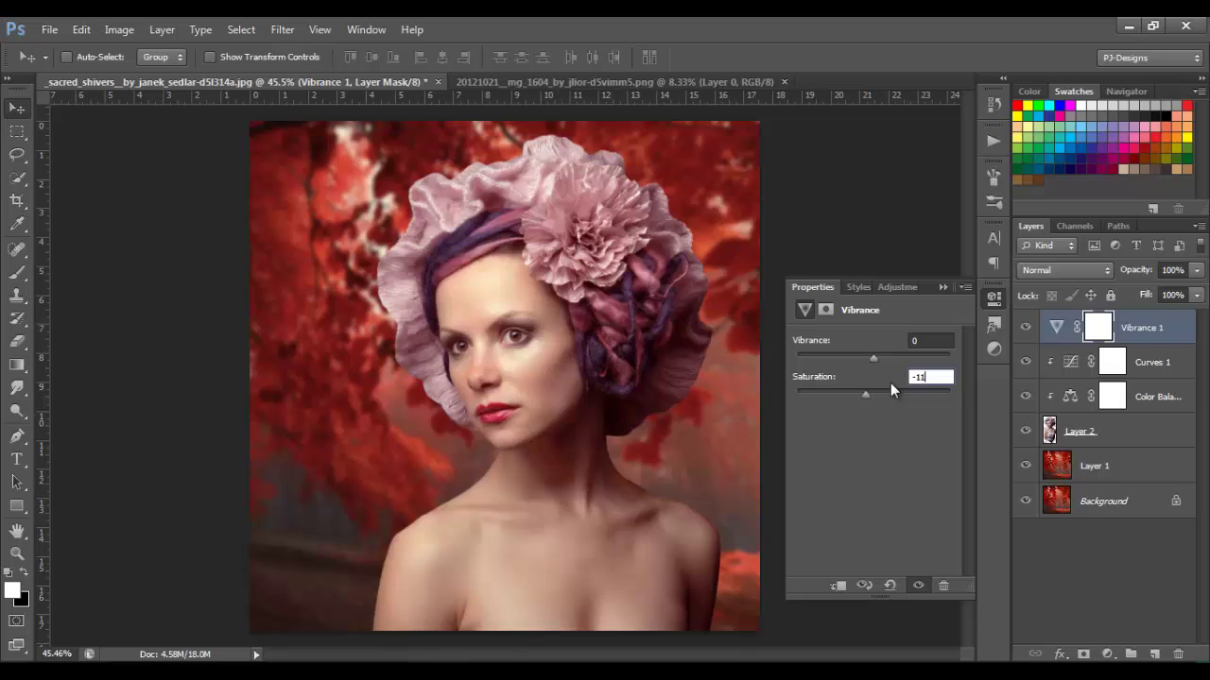
key(Return)
click(943, 287)
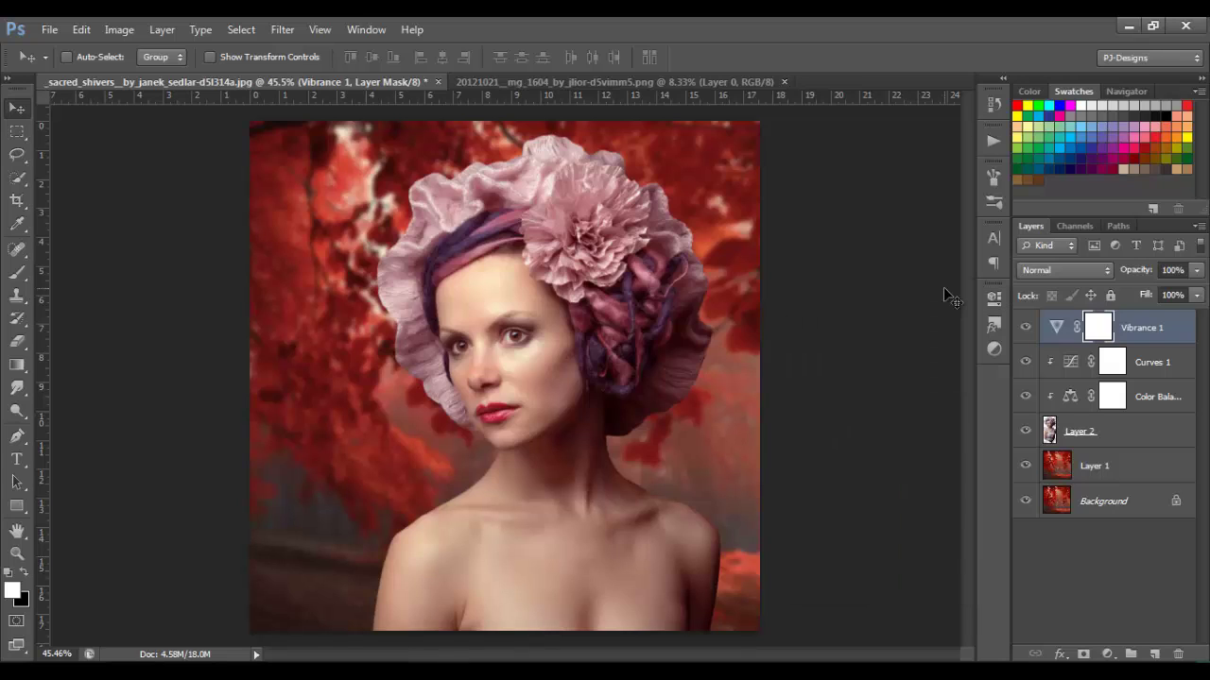
Step: Add a Gradient Map adjustment layer on top, set to Soft Light blending at 75% opacity
click(1107, 654)
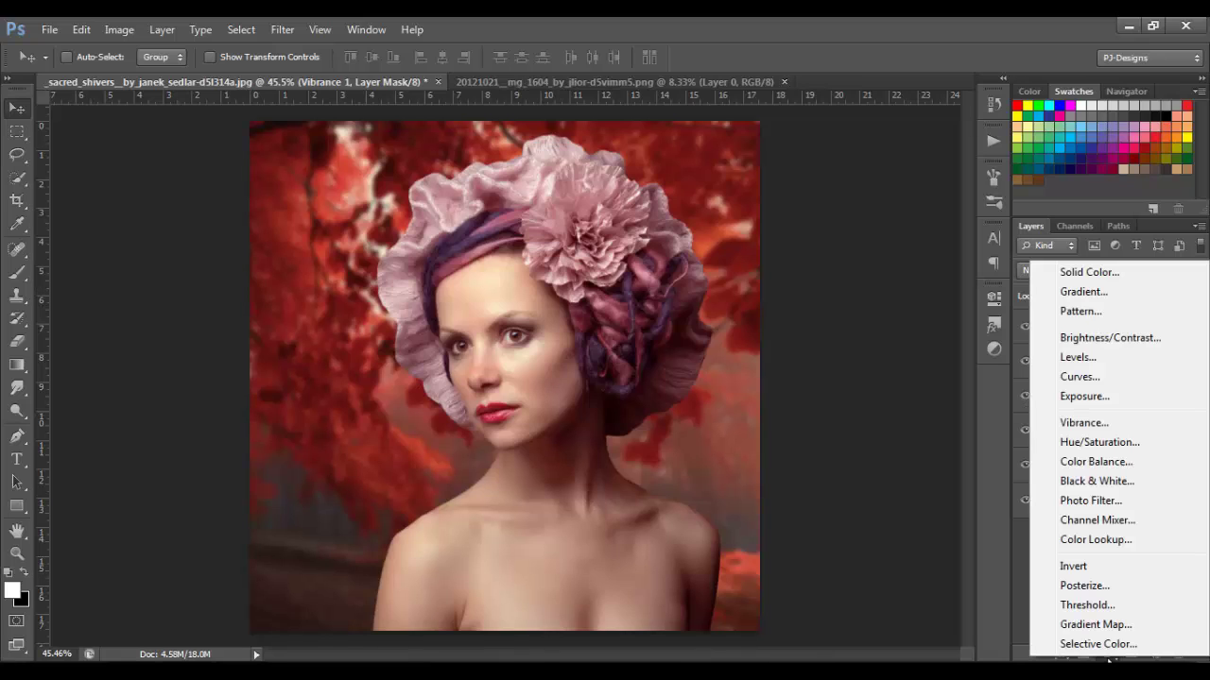
click(1103, 626)
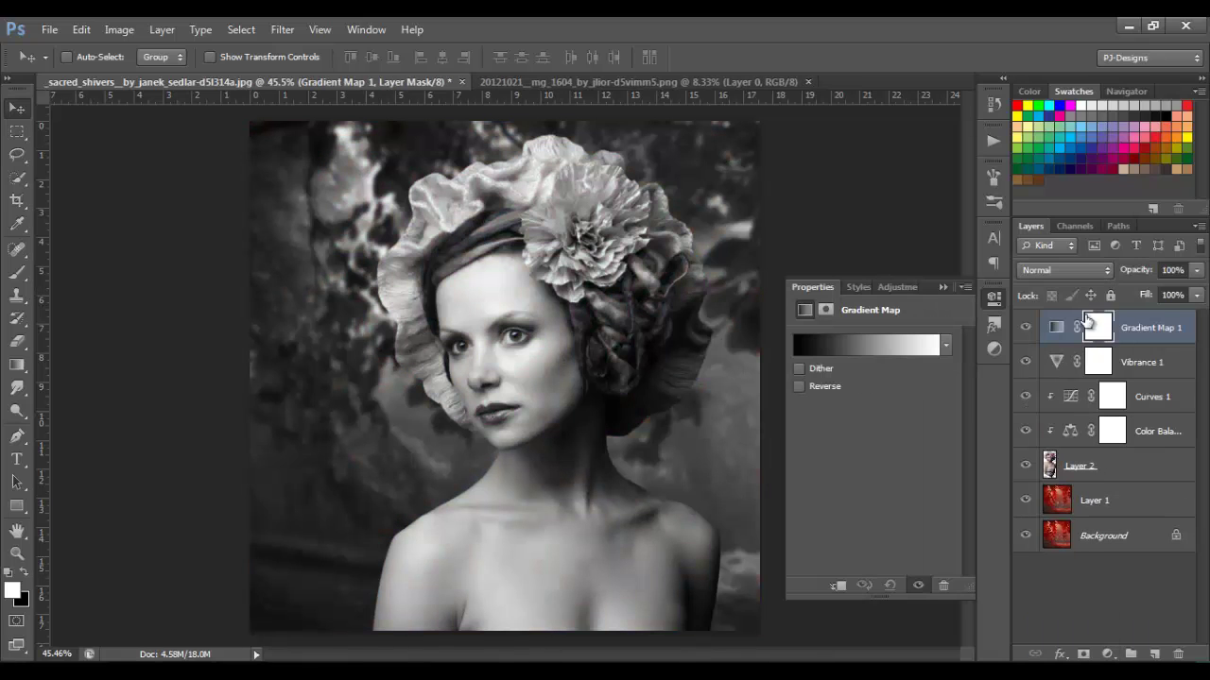
click(1085, 269)
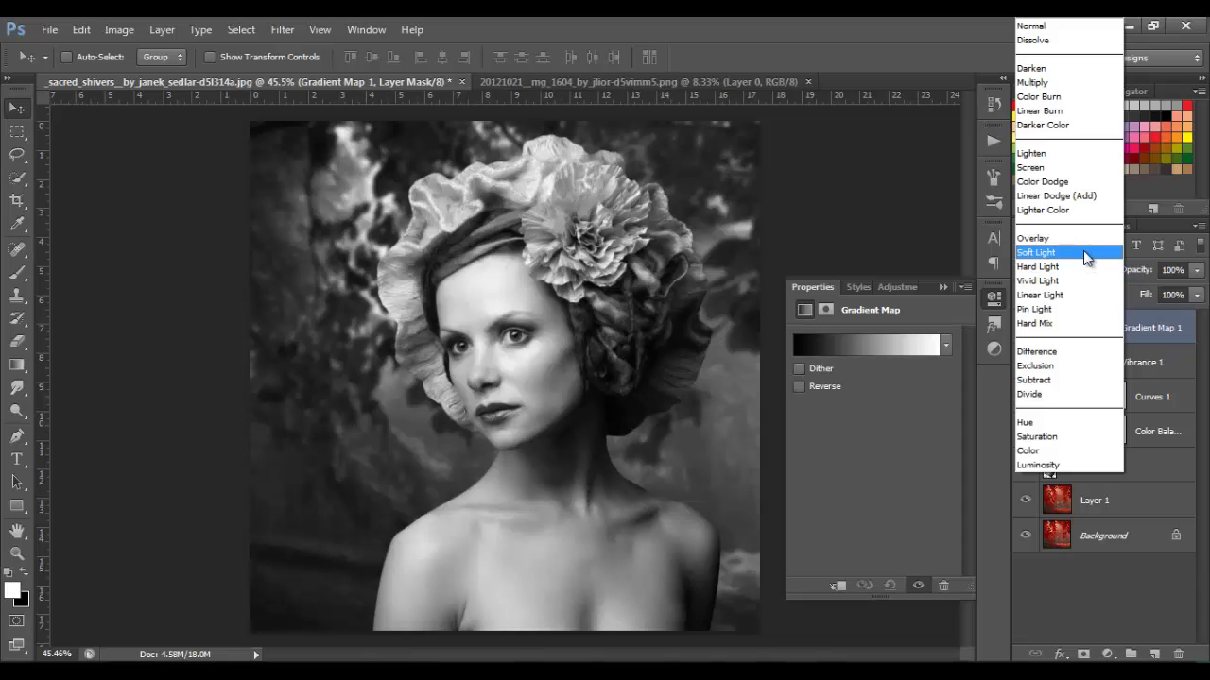
click(1086, 253)
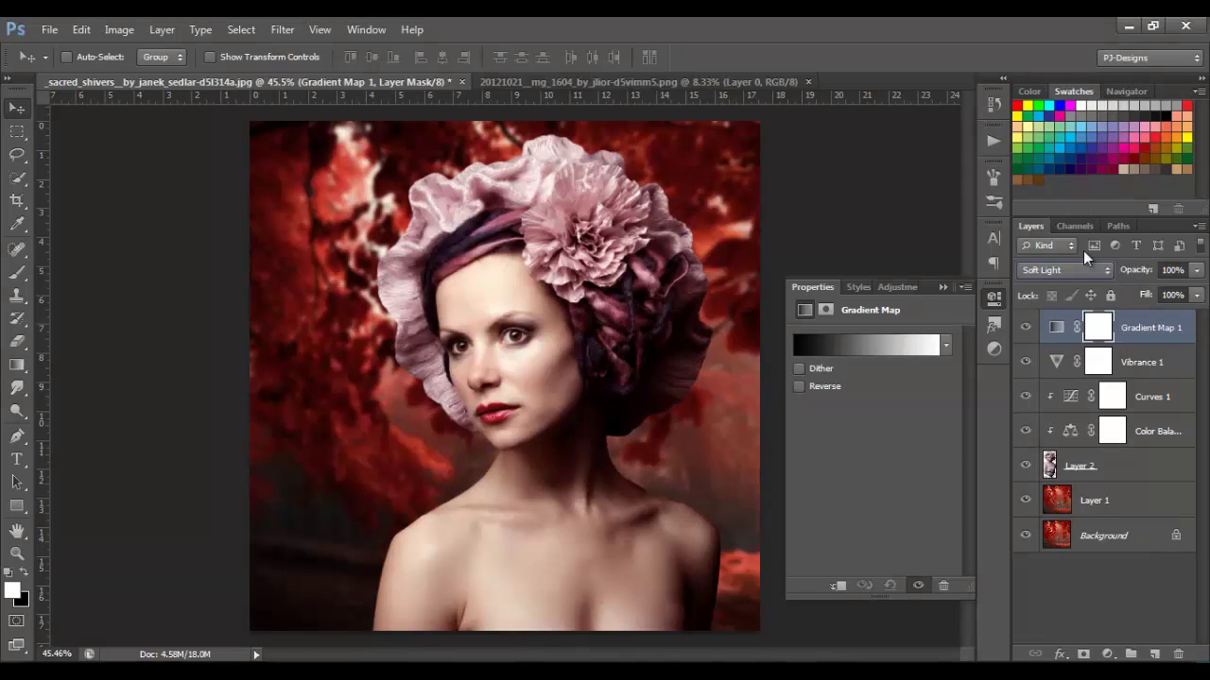
click(1197, 270)
click(1172, 290)
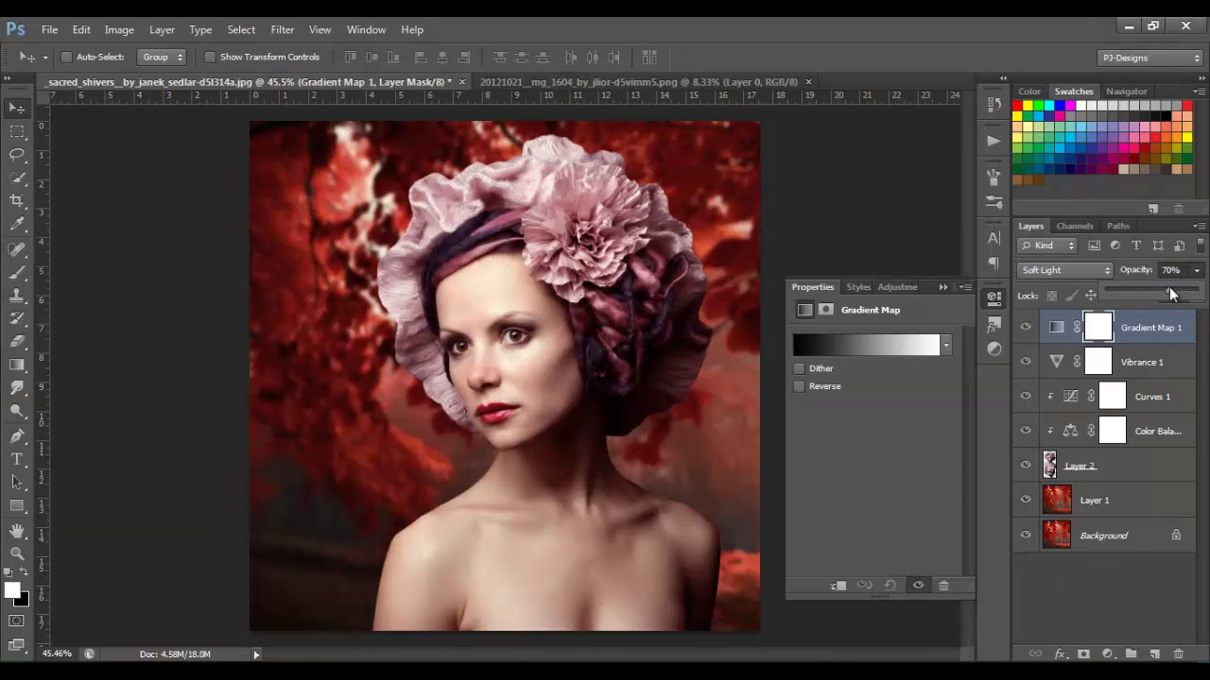
drag(1173, 290, 1174, 289)
Step: Open the gradient map's gradient for editing and set its 0% colour stop to green 2e781a
click(891, 346)
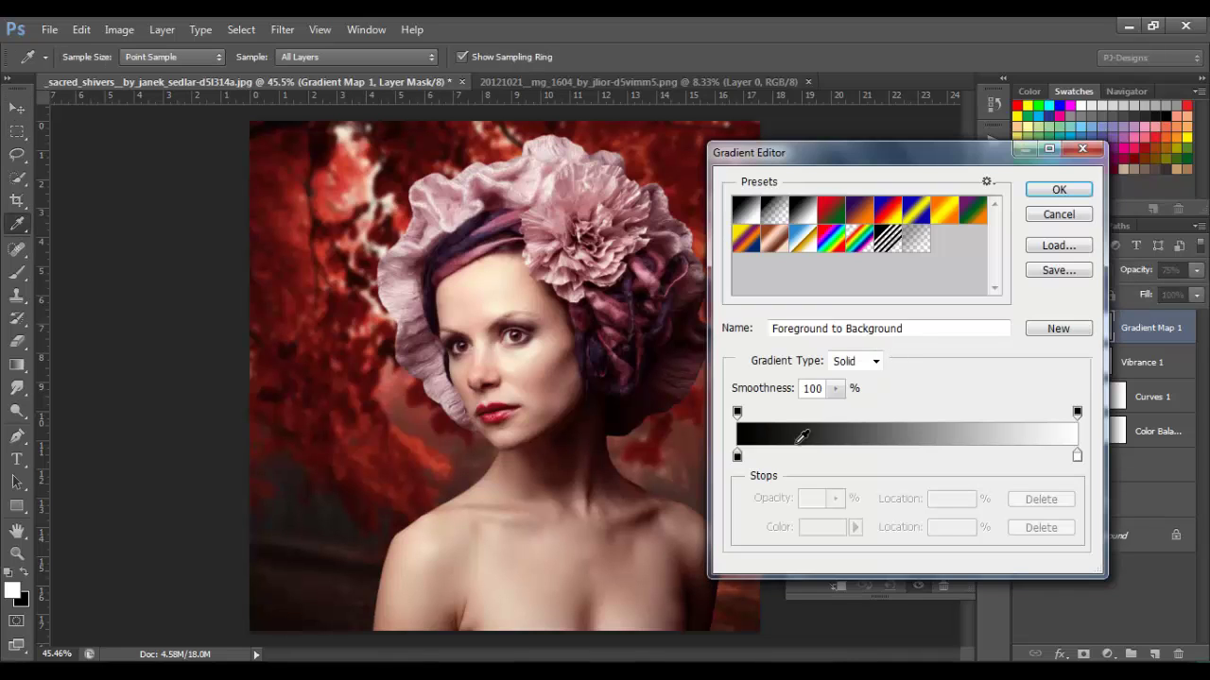
click(738, 456)
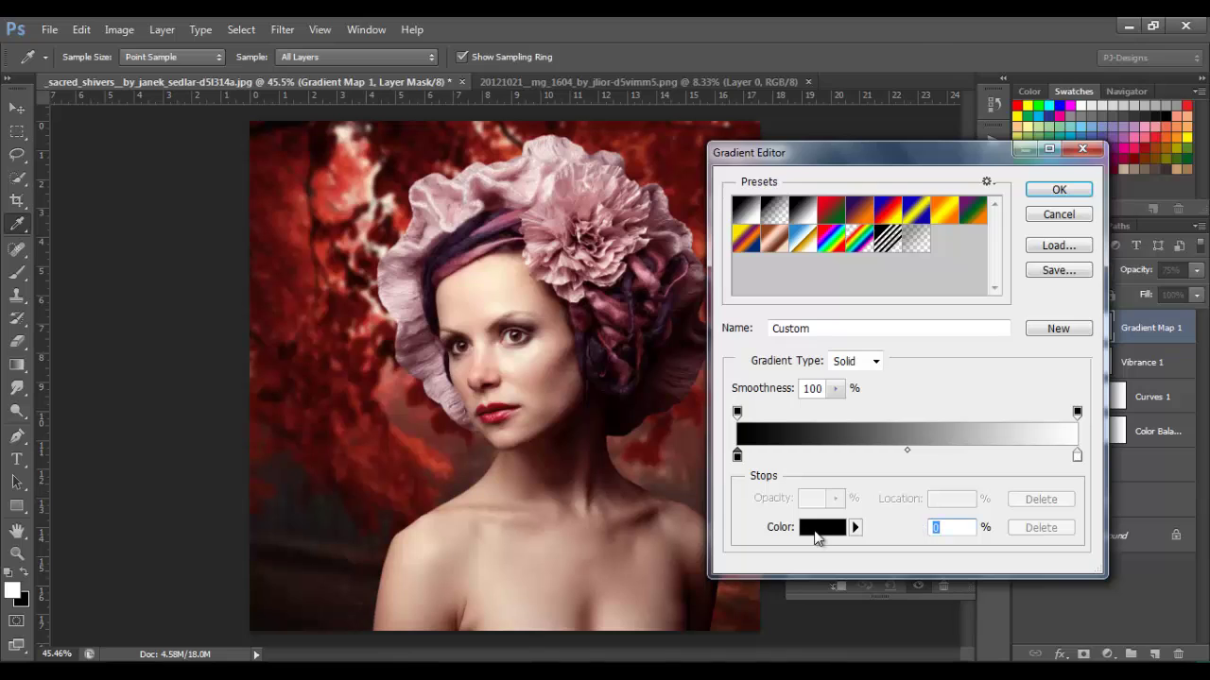
click(821, 529)
drag(1106, 315, 1020, 329)
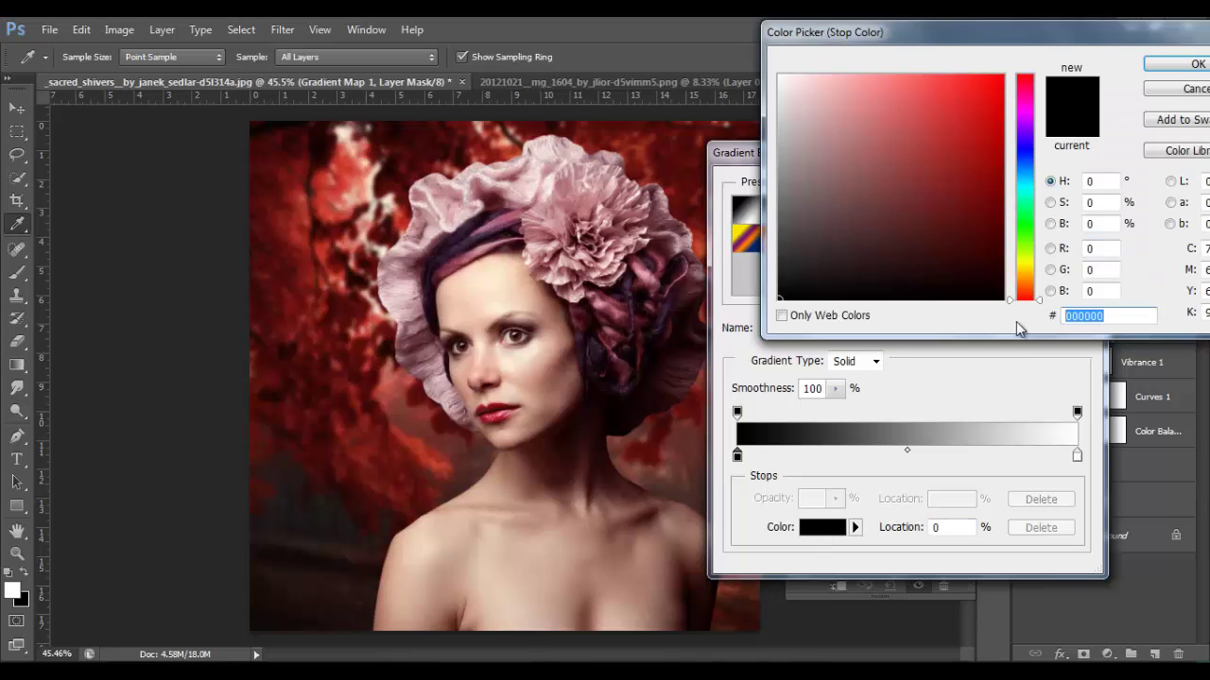
text(2e)
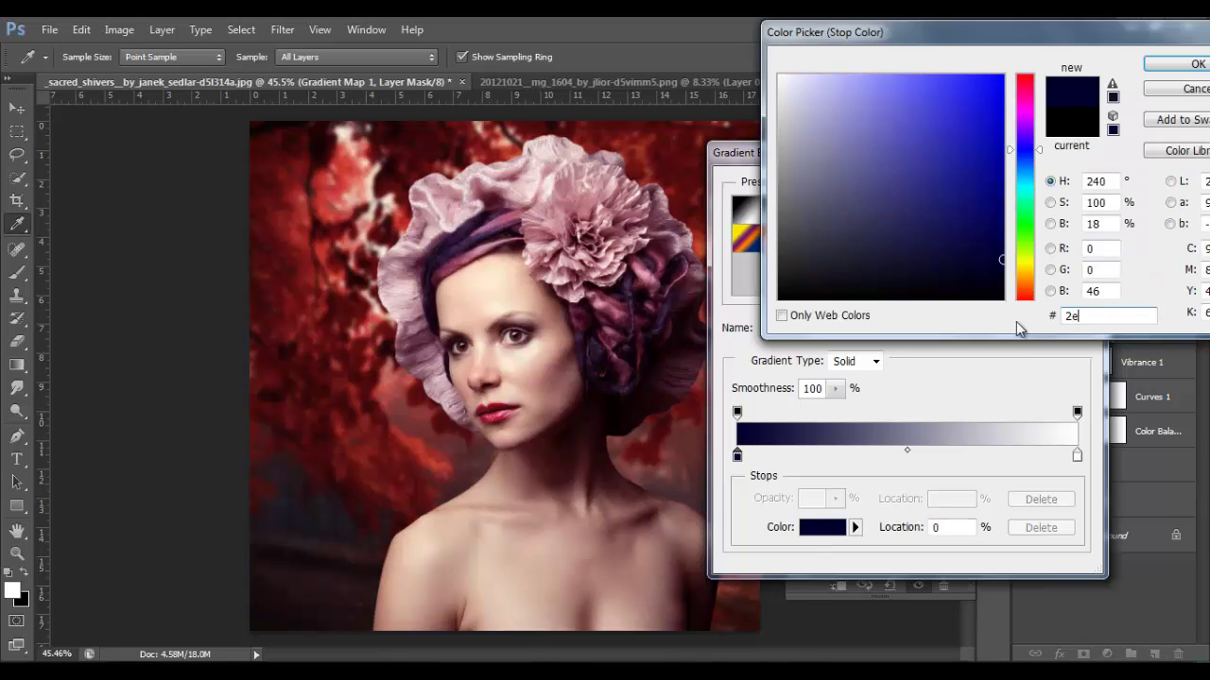
text(781a)
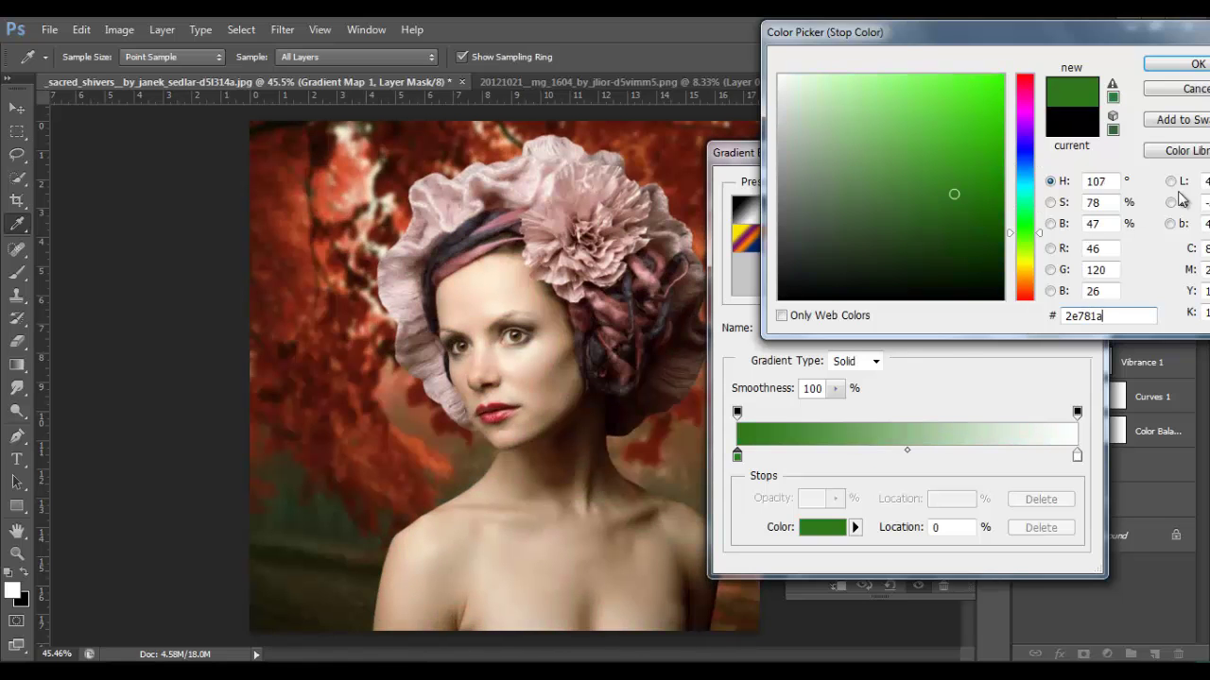
click(1162, 65)
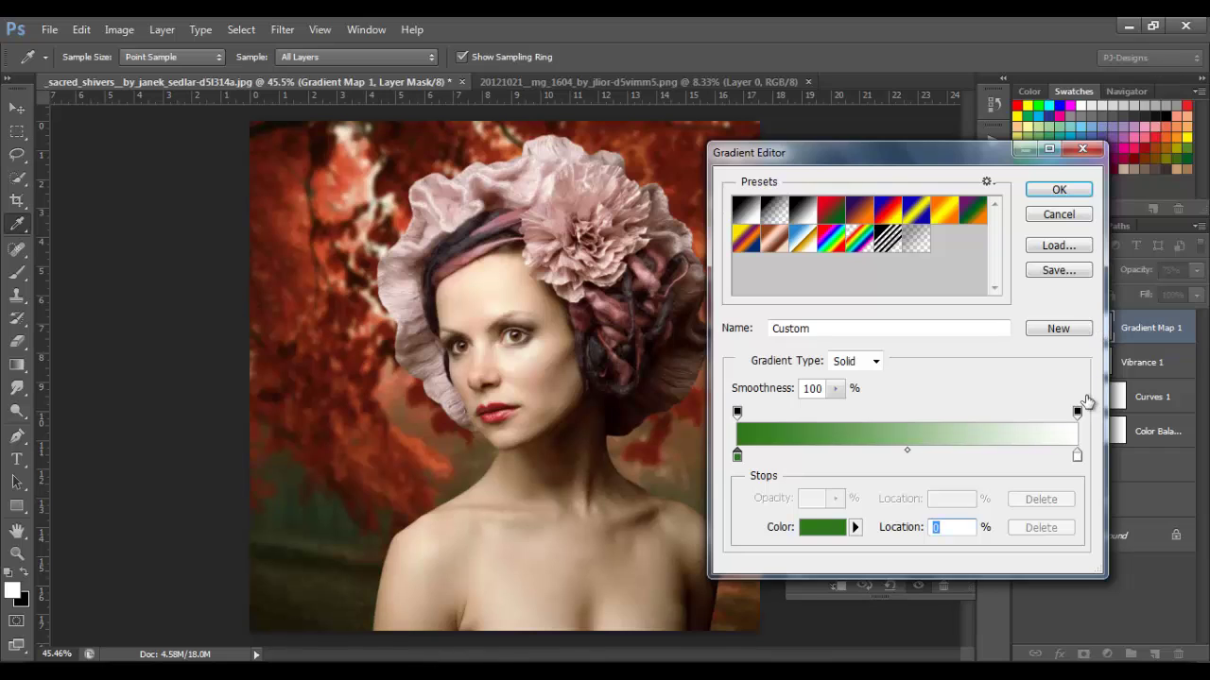
Step: Set the gradient's 100% colour stop to pink ff7c7c and apply the edited gradient
click(1077, 457)
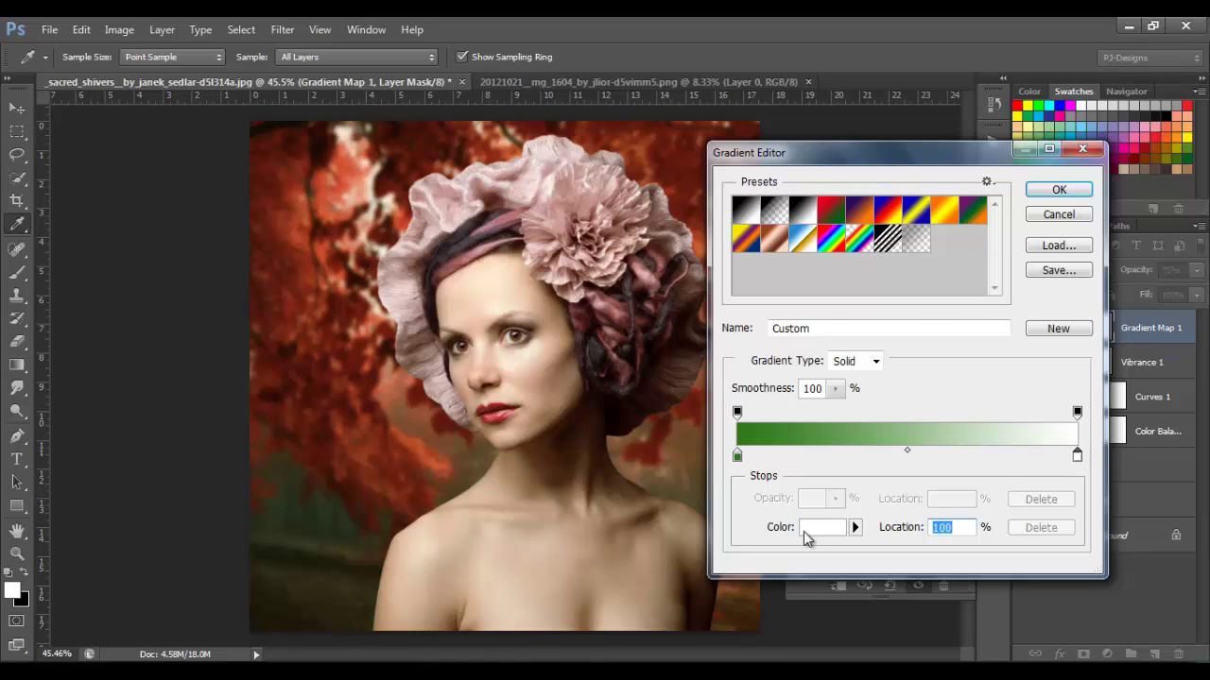
click(803, 532)
double_click(1101, 315)
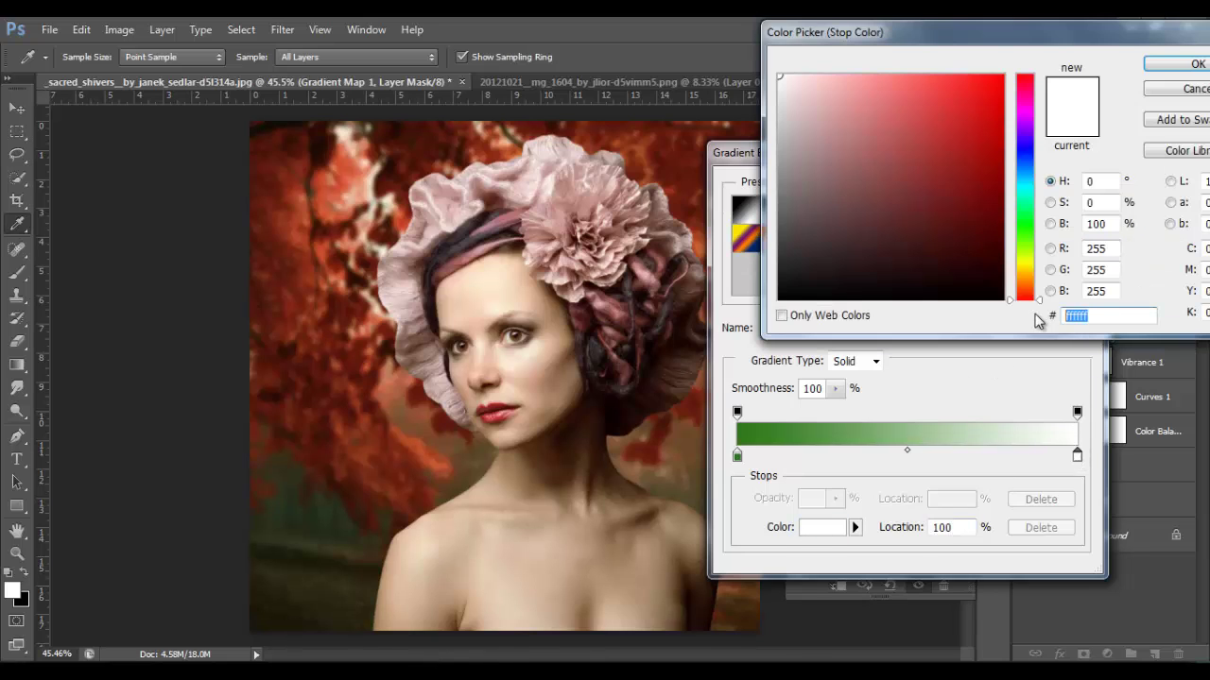
text(ff7)
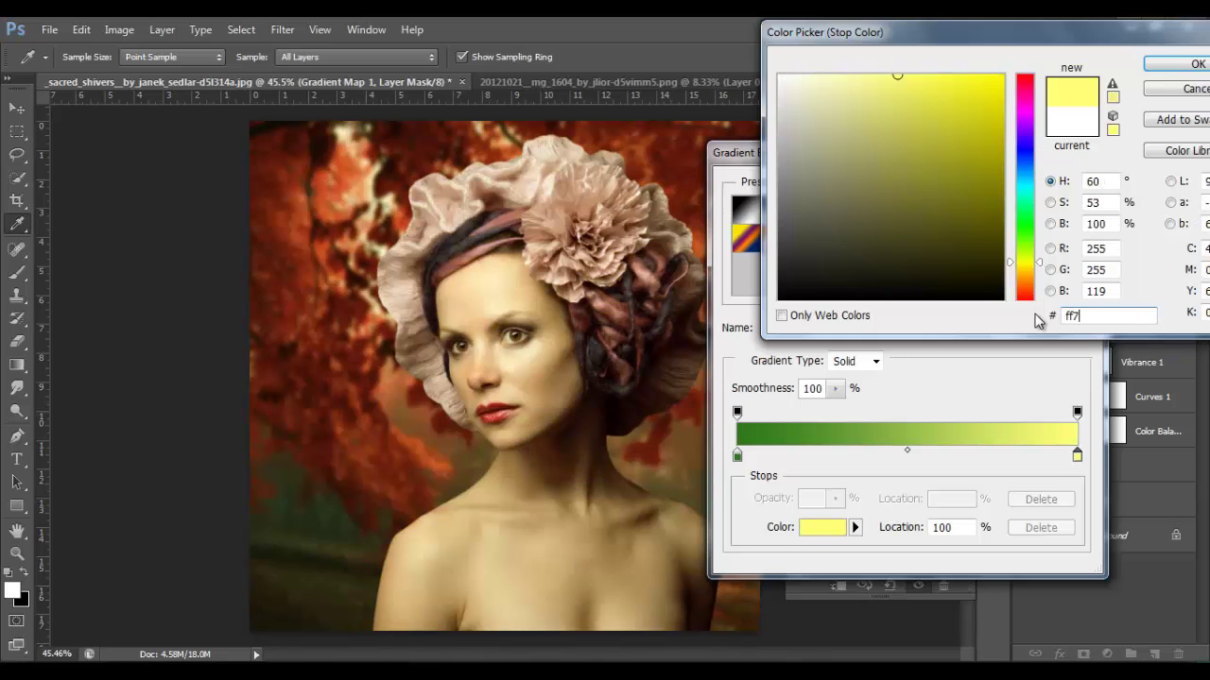
text(c7c)
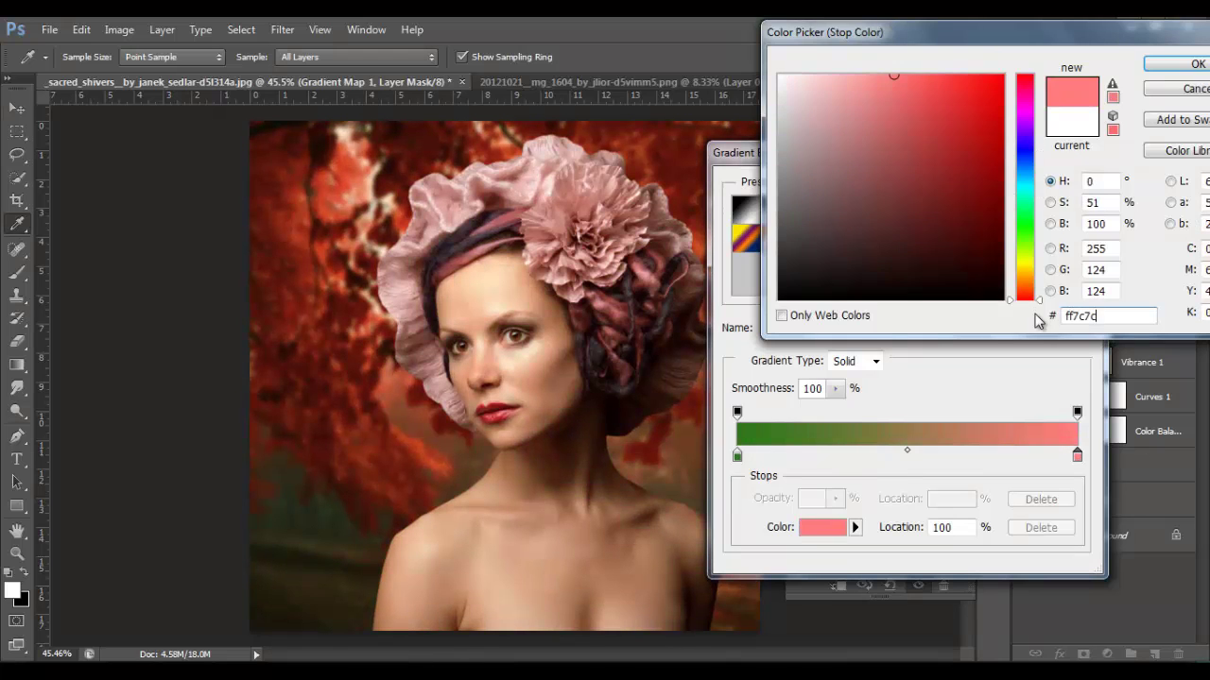
key(Return)
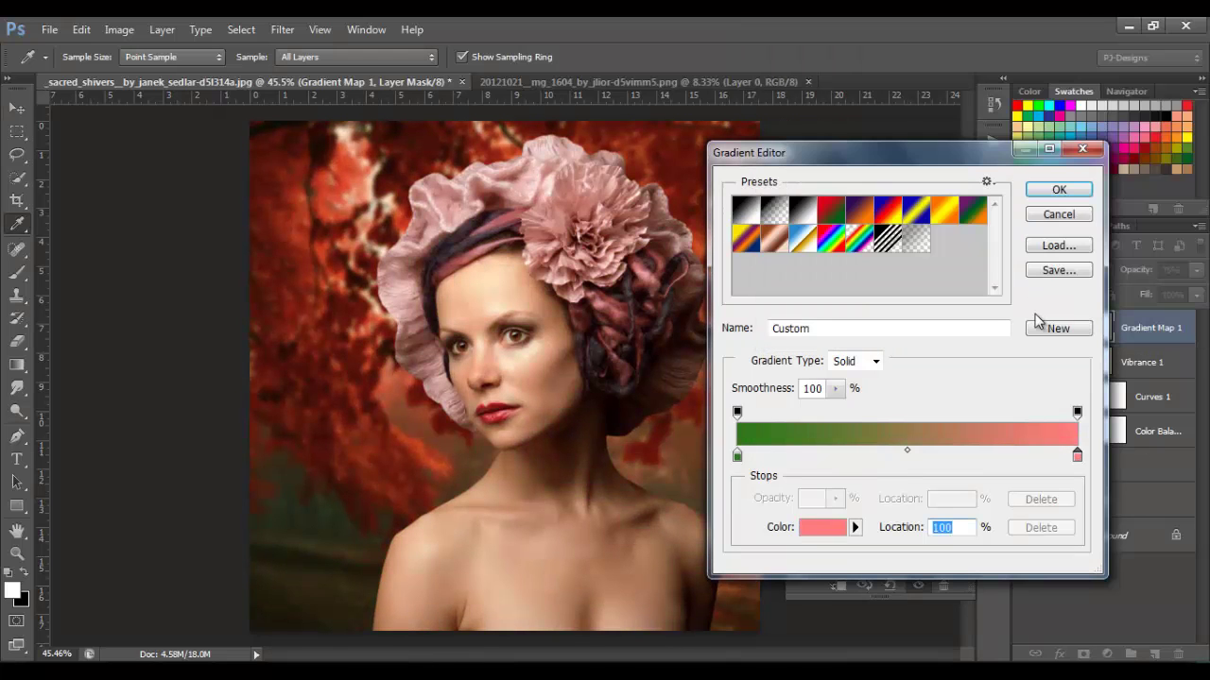
click(1063, 189)
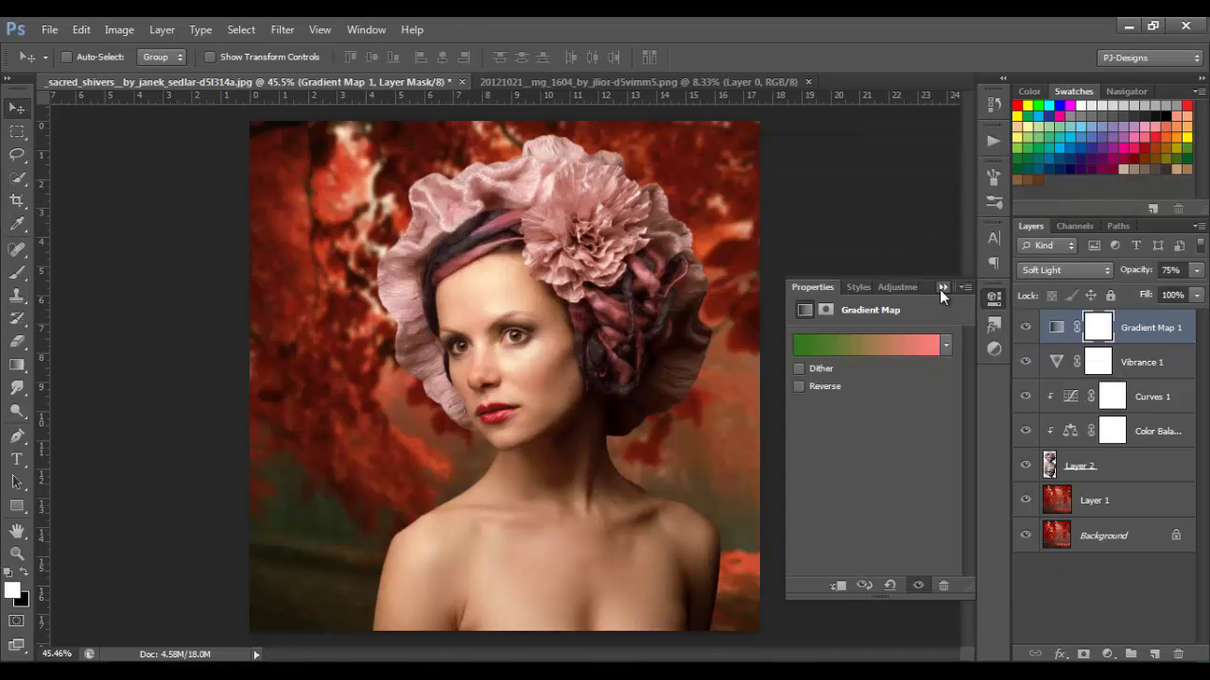
click(941, 287)
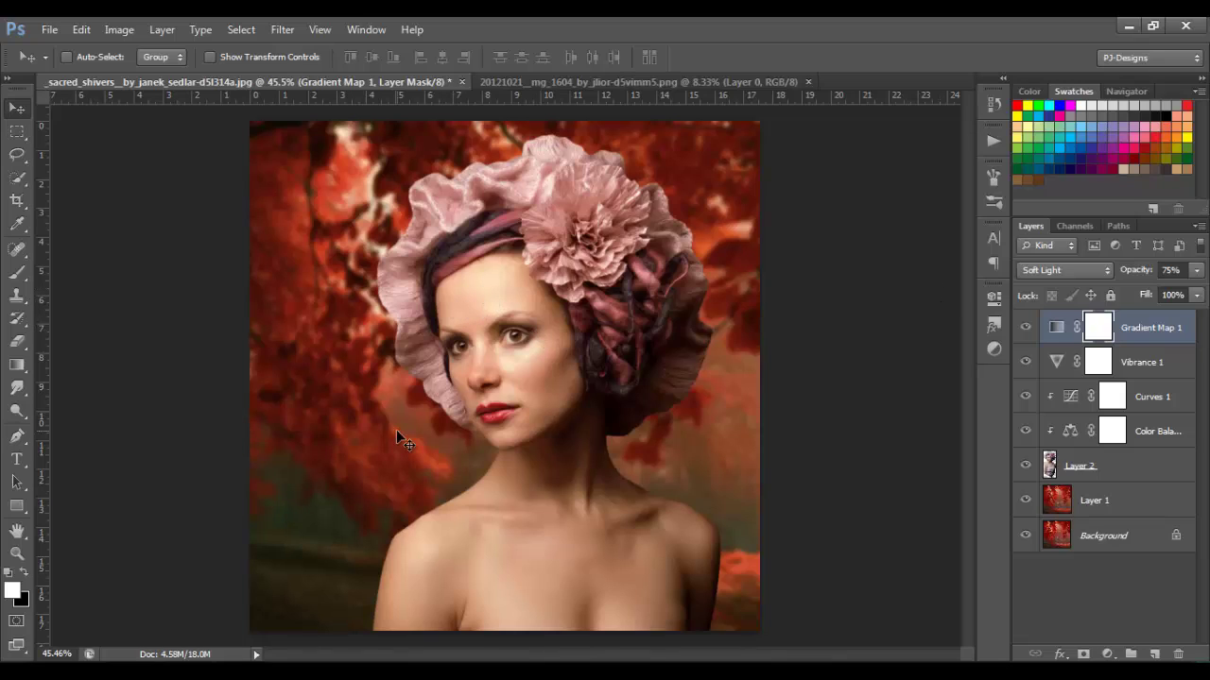
Step: Place the butterfly16 image from the tutorial folder into the portrait, scale it to about 59%, and position it on the woman's forehead
click(214, 672)
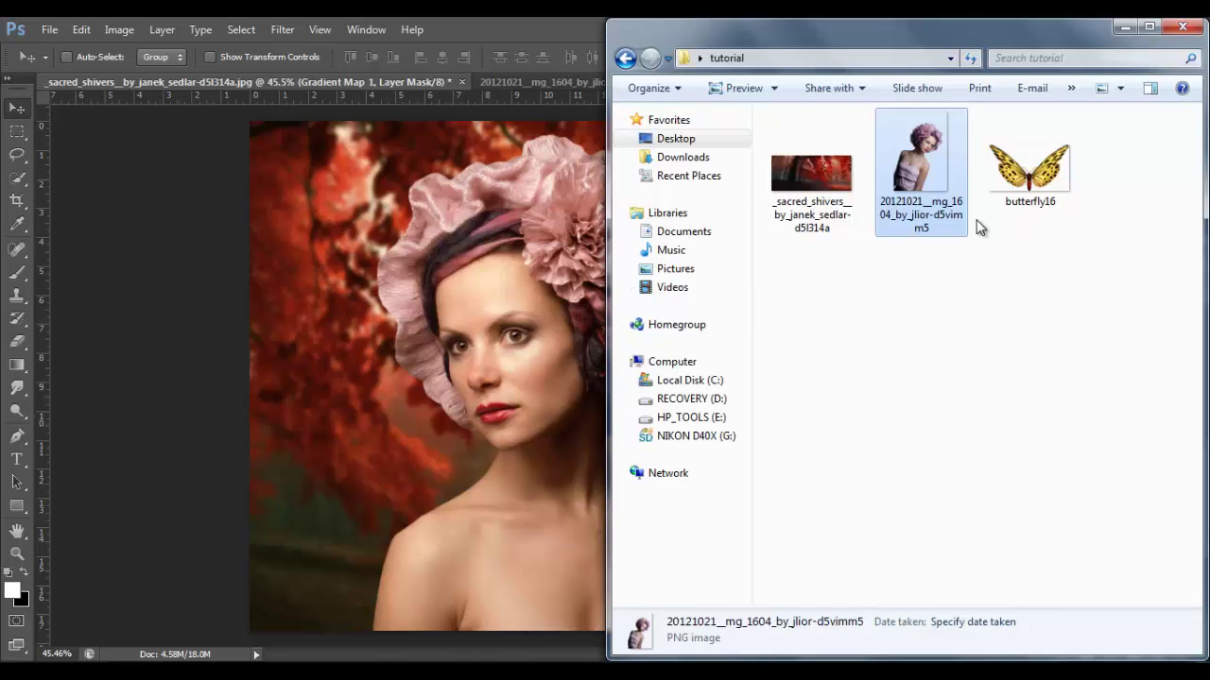
drag(1028, 171, 498, 303)
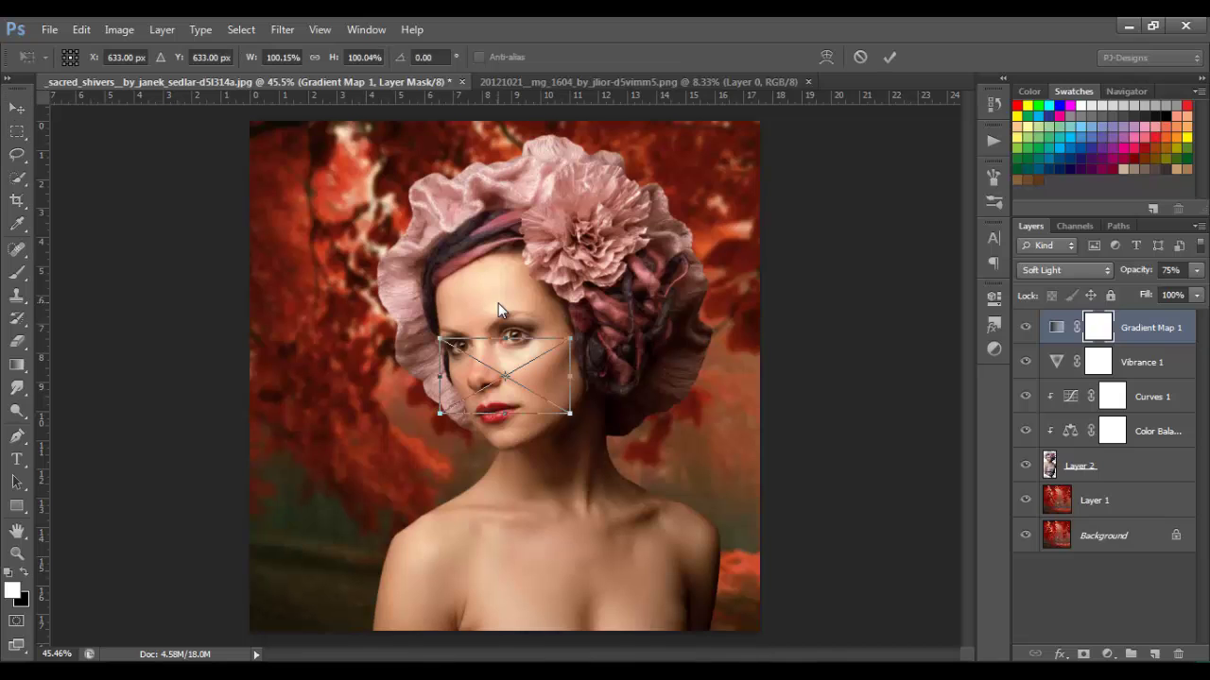
scroll(498, 303, up, 2)
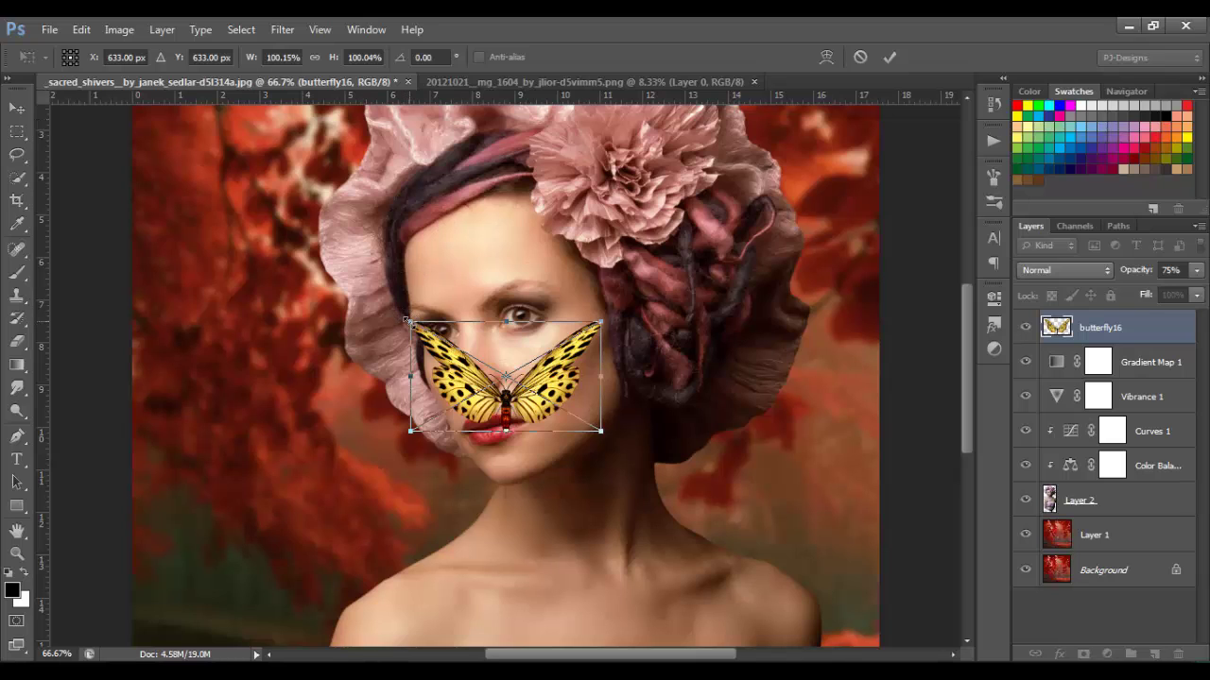
drag(410, 321, 437, 269)
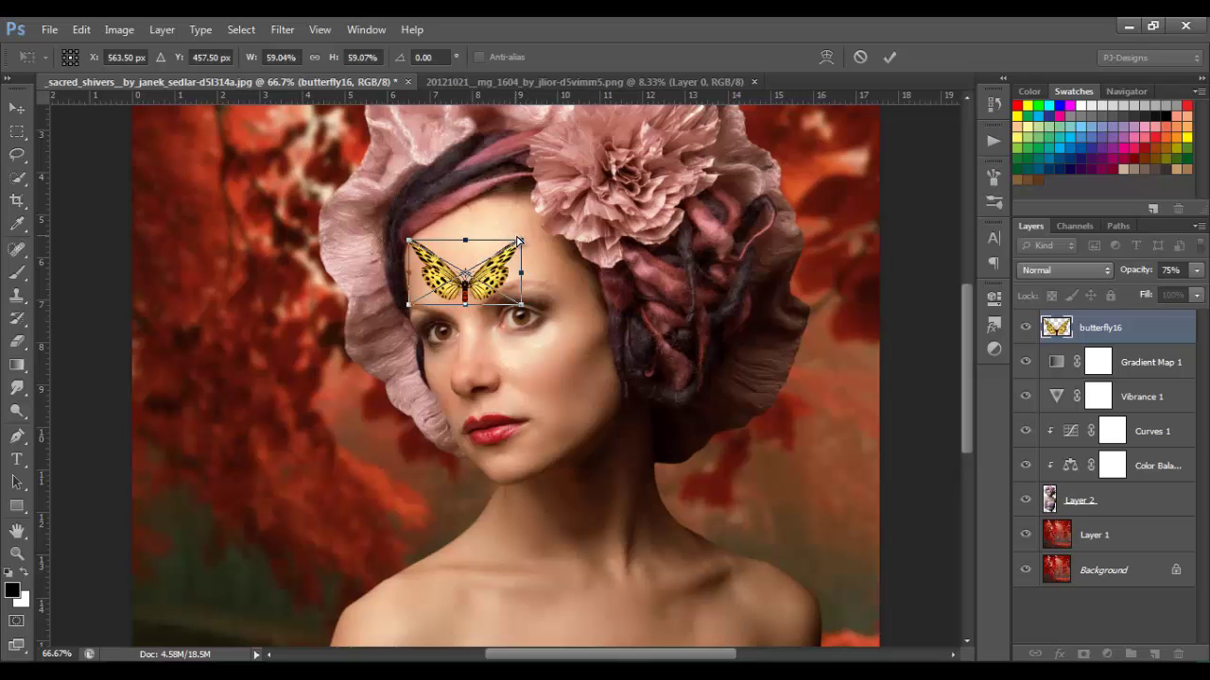
Step: Distort the placed butterfly's corners so it follows the angle of the forehead, and commit the transform
drag(522, 240, 503, 198)
drag(521, 305, 515, 280)
drag(409, 304, 416, 303)
drag(409, 243, 409, 248)
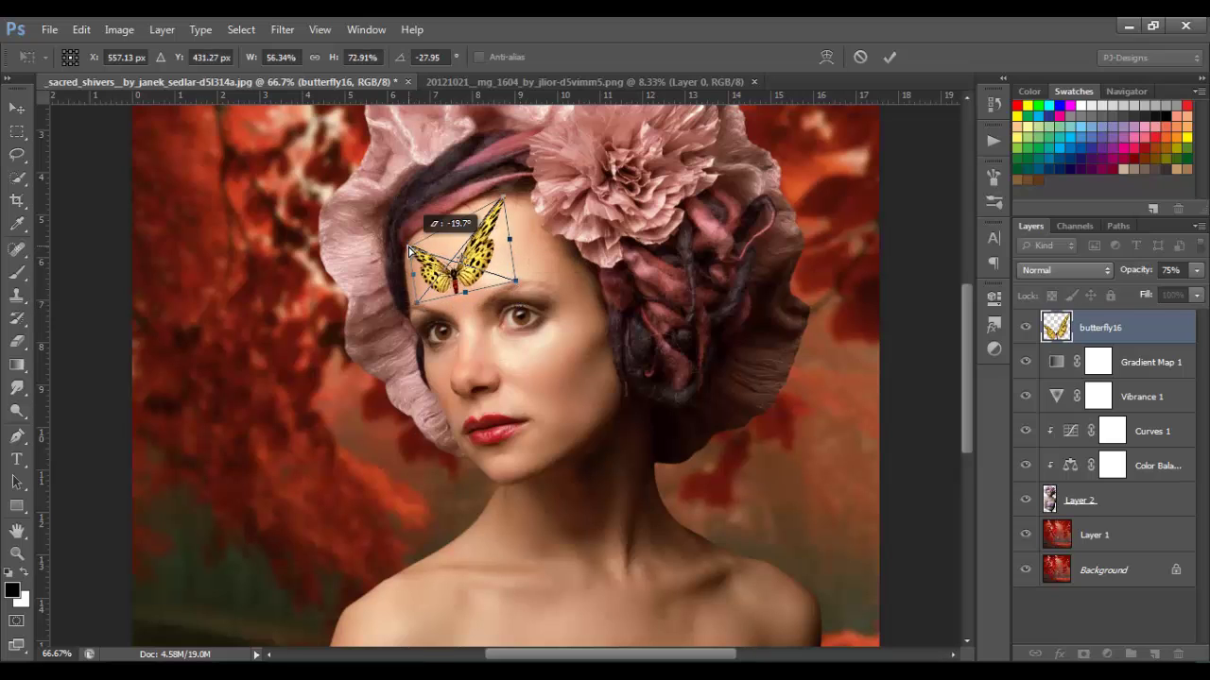
drag(504, 199, 497, 202)
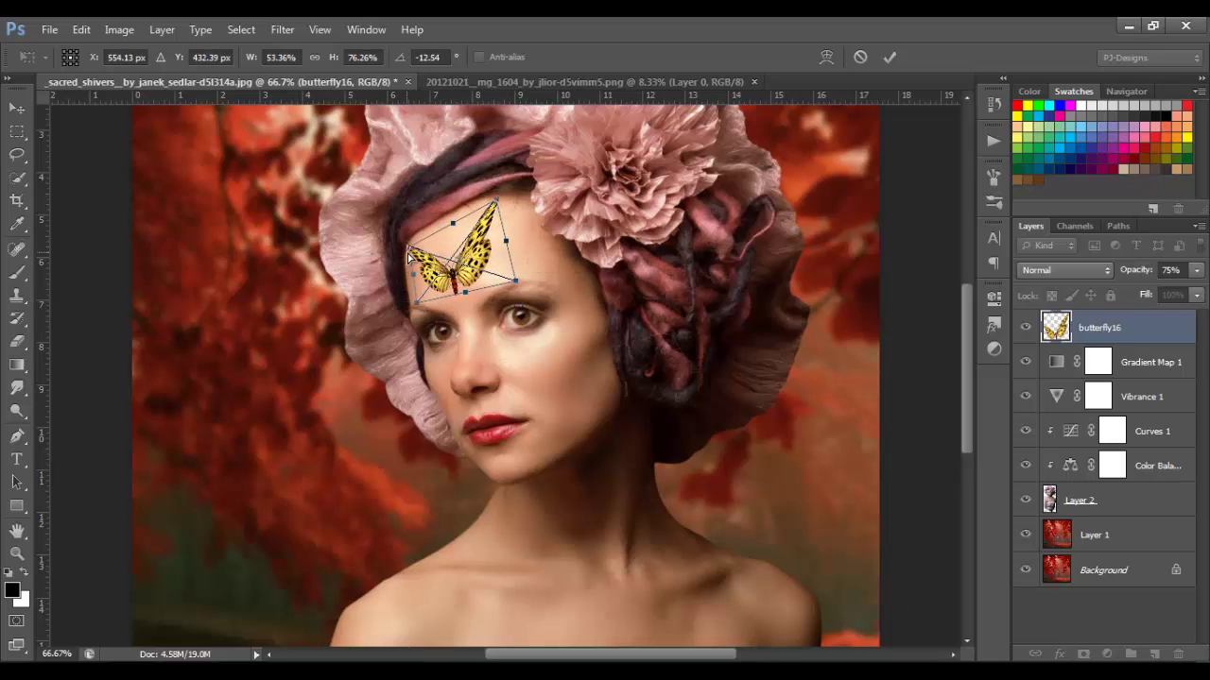
drag(408, 248, 411, 243)
drag(515, 281, 513, 280)
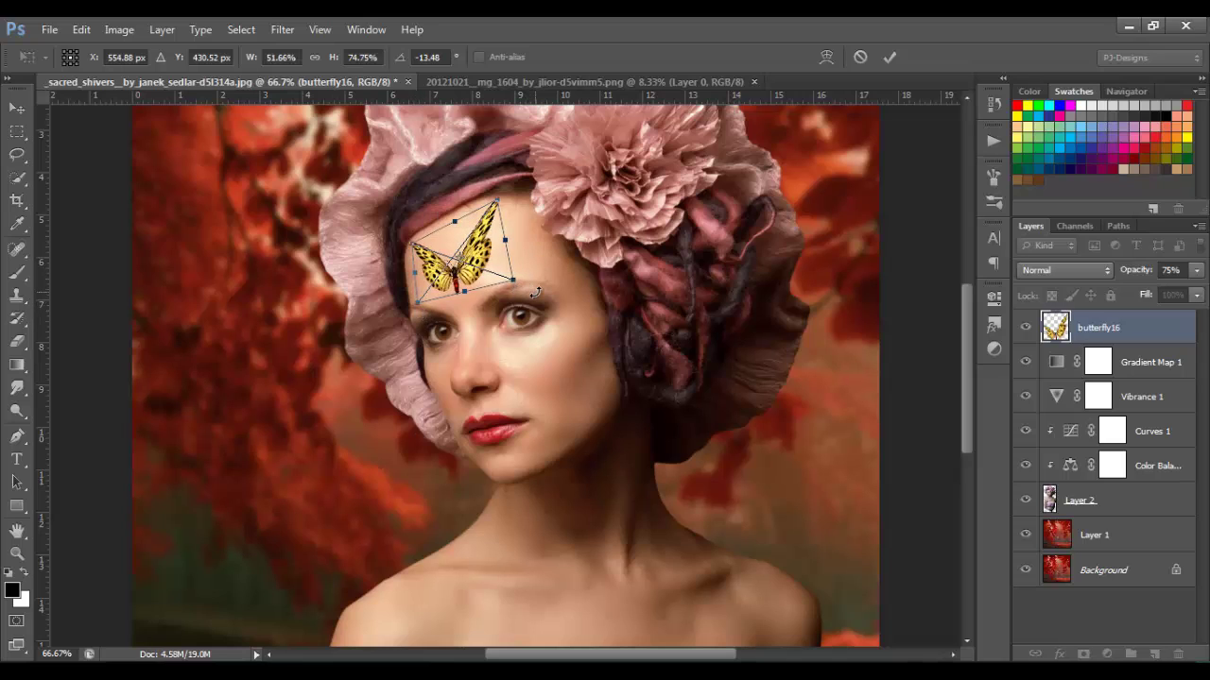
key(Return)
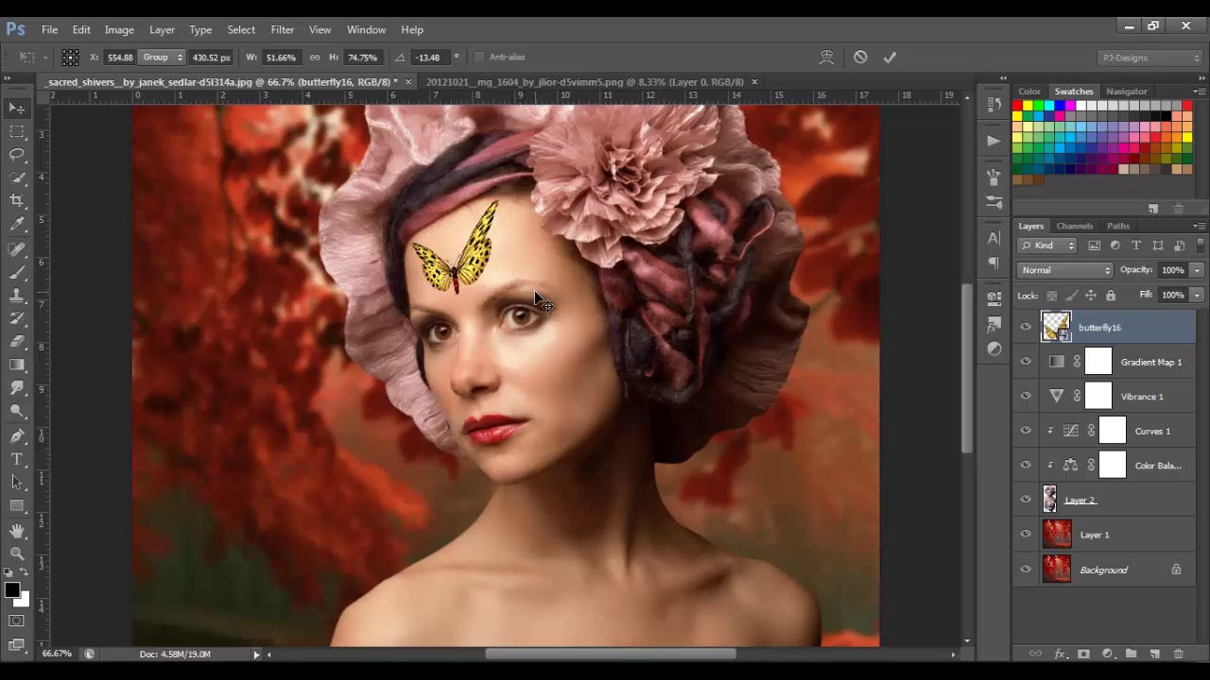
Step: Set the butterfly layer's blending to Pin Light and clip a Hue/Saturation adjustment with Colorize enabled to it
click(1043, 267)
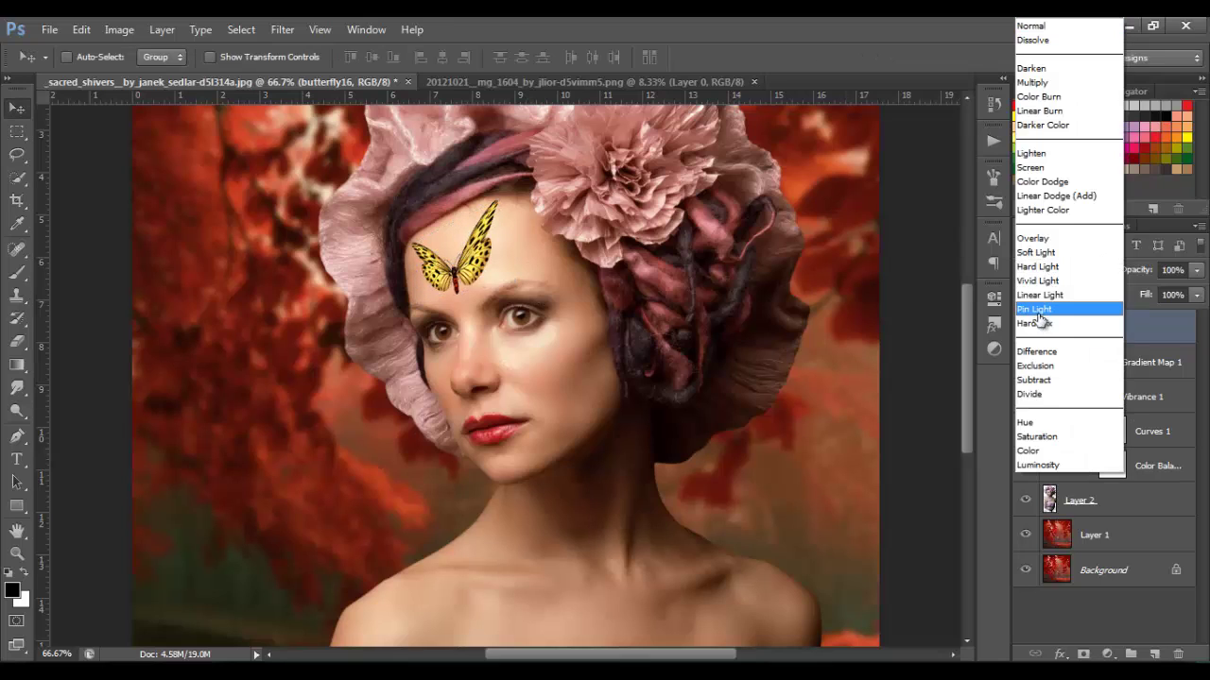
click(1038, 313)
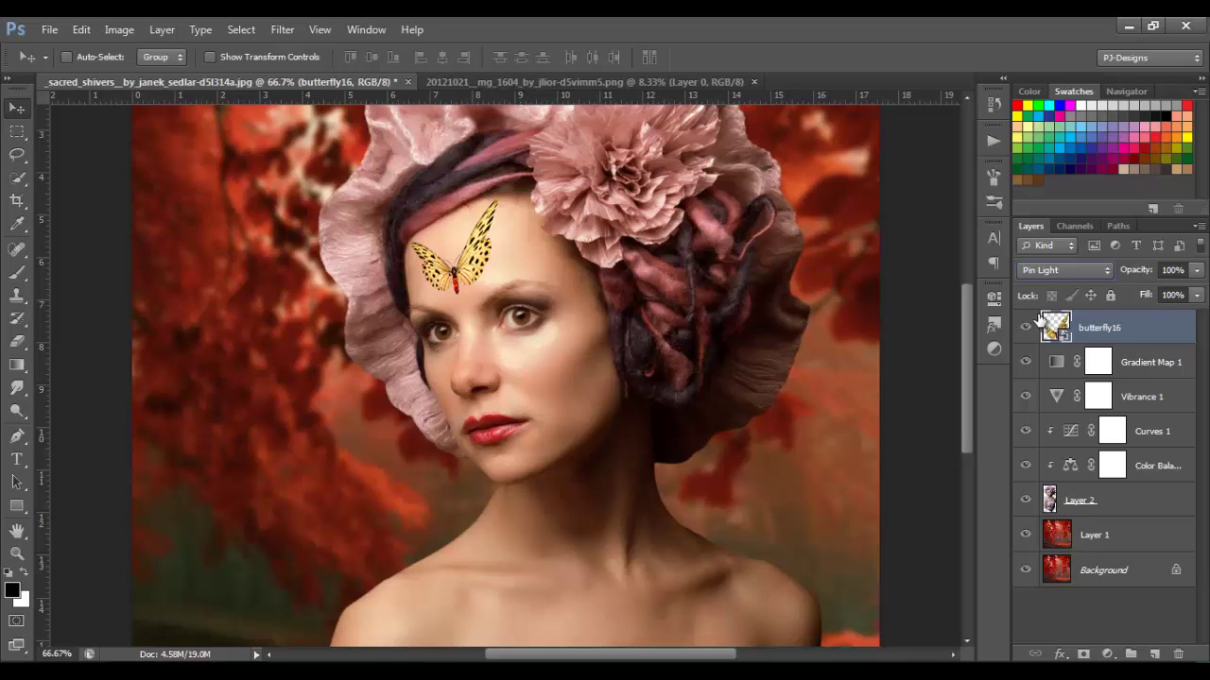
click(1112, 655)
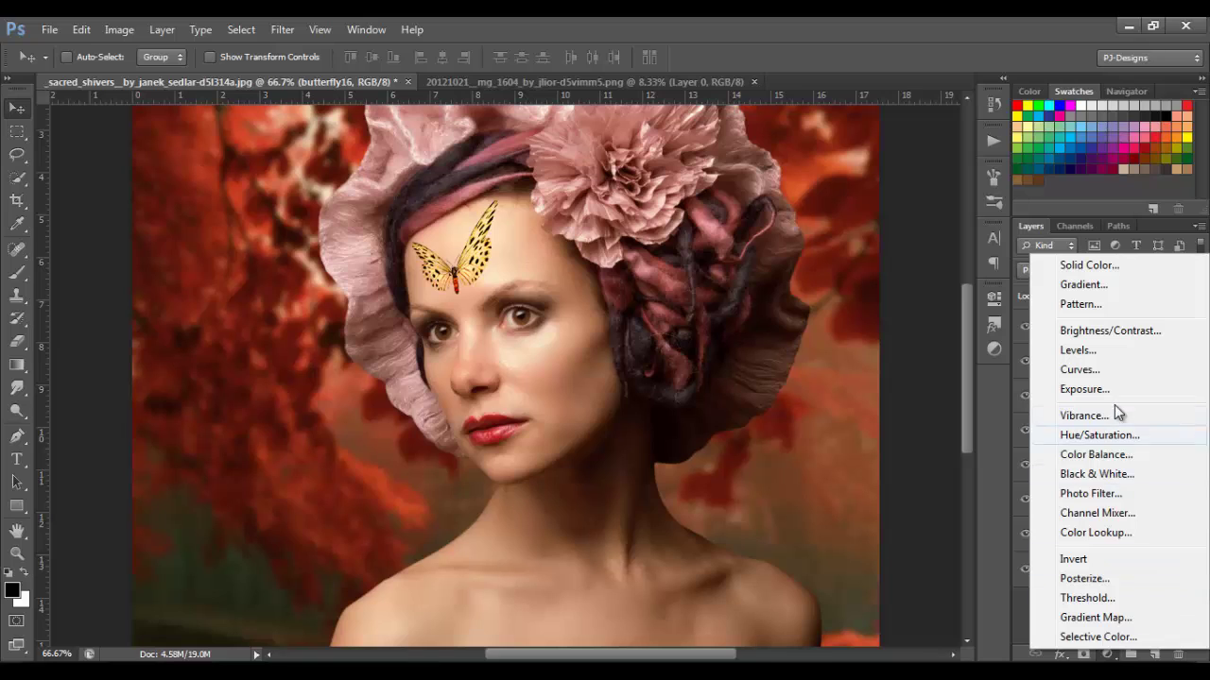
click(1099, 435)
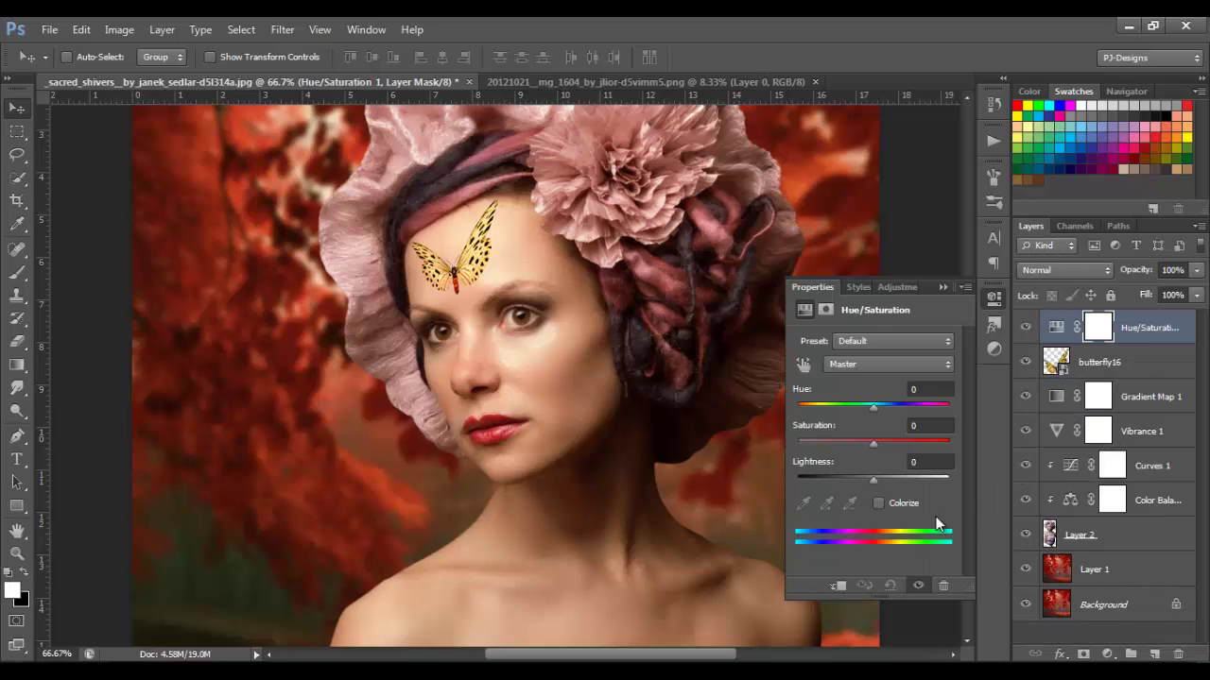
click(837, 585)
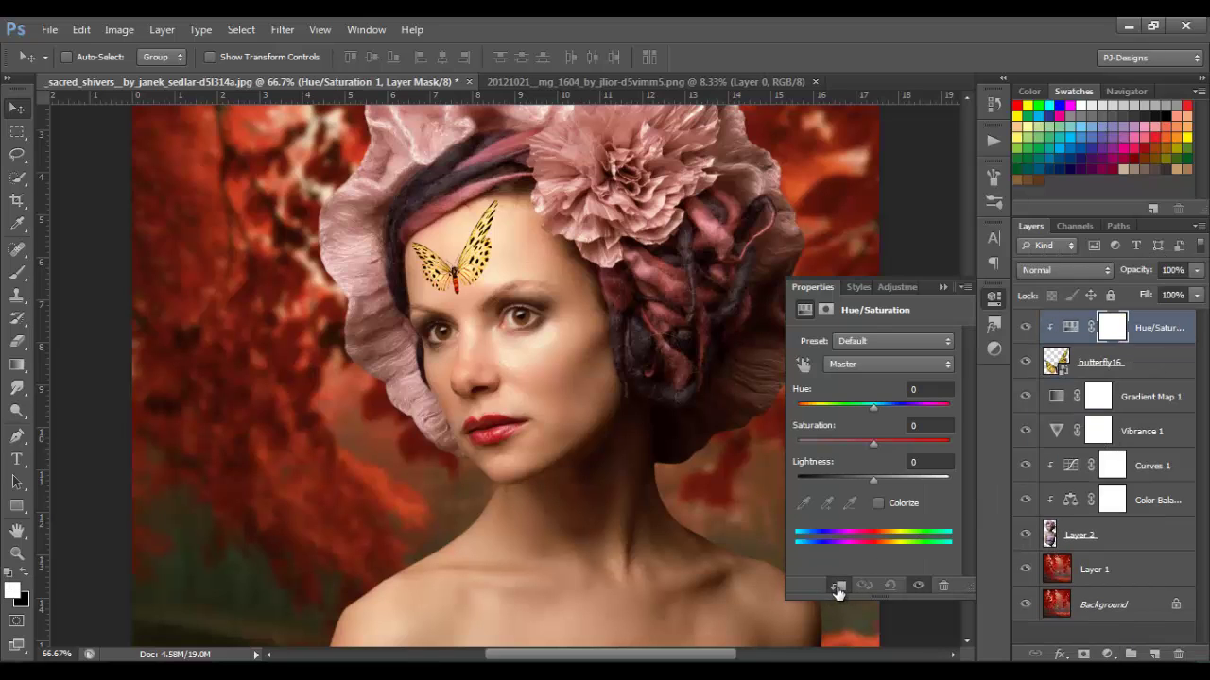
click(877, 504)
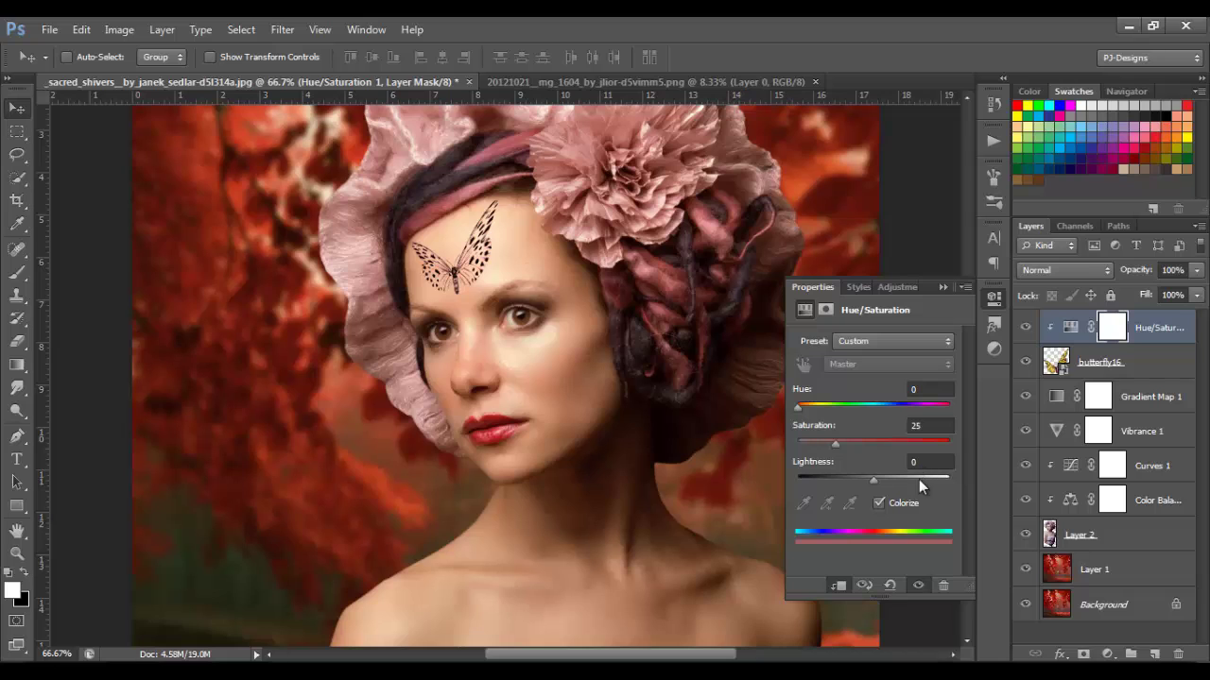
click(942, 287)
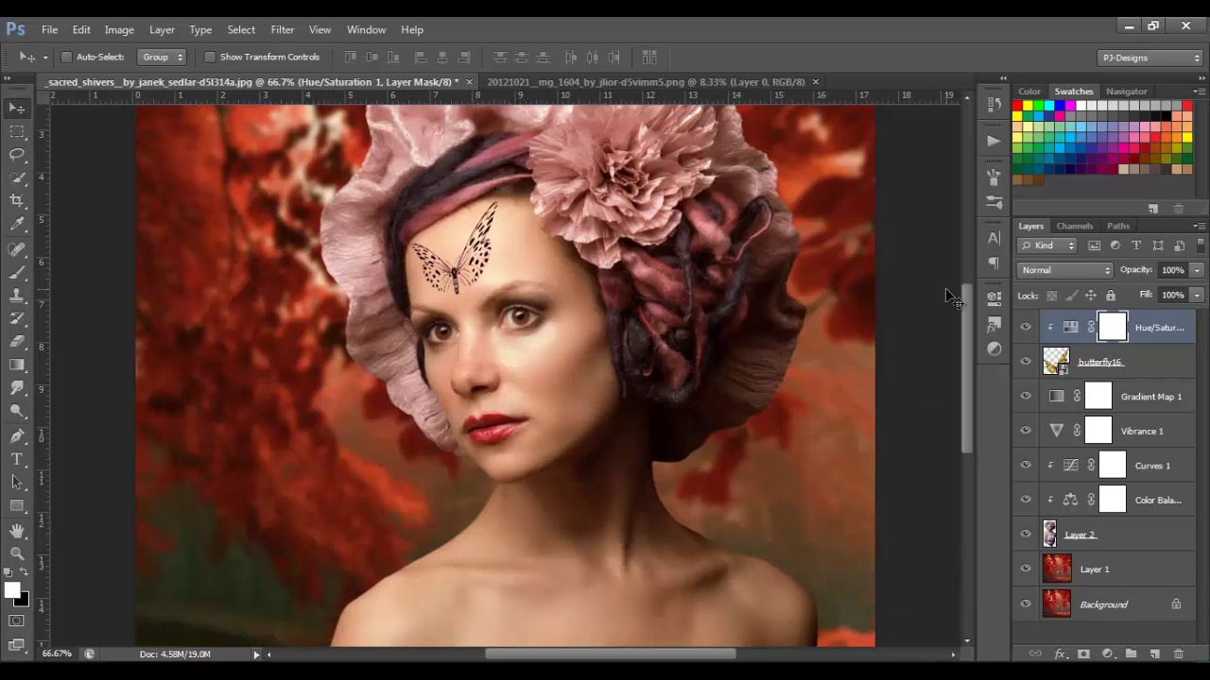
Step: Create a new empty layer named "leaves" on top of the stack and reset the colours to default black and white
key(ctrl+0)
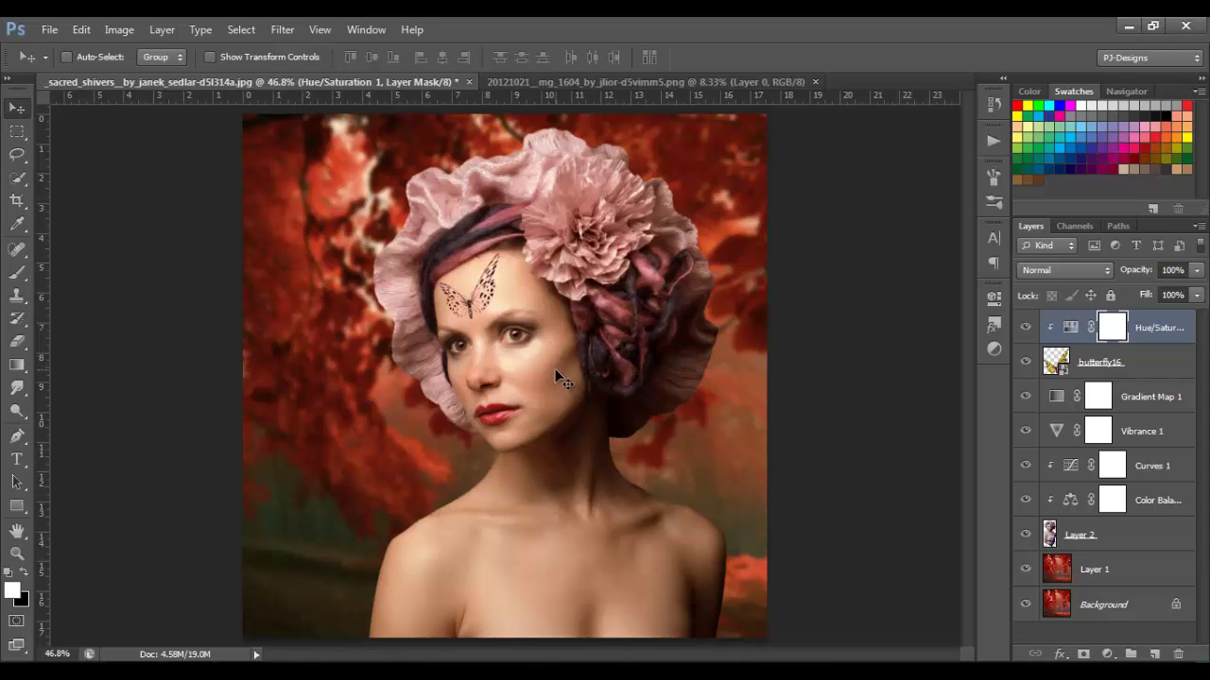
click(1155, 654)
key(d)
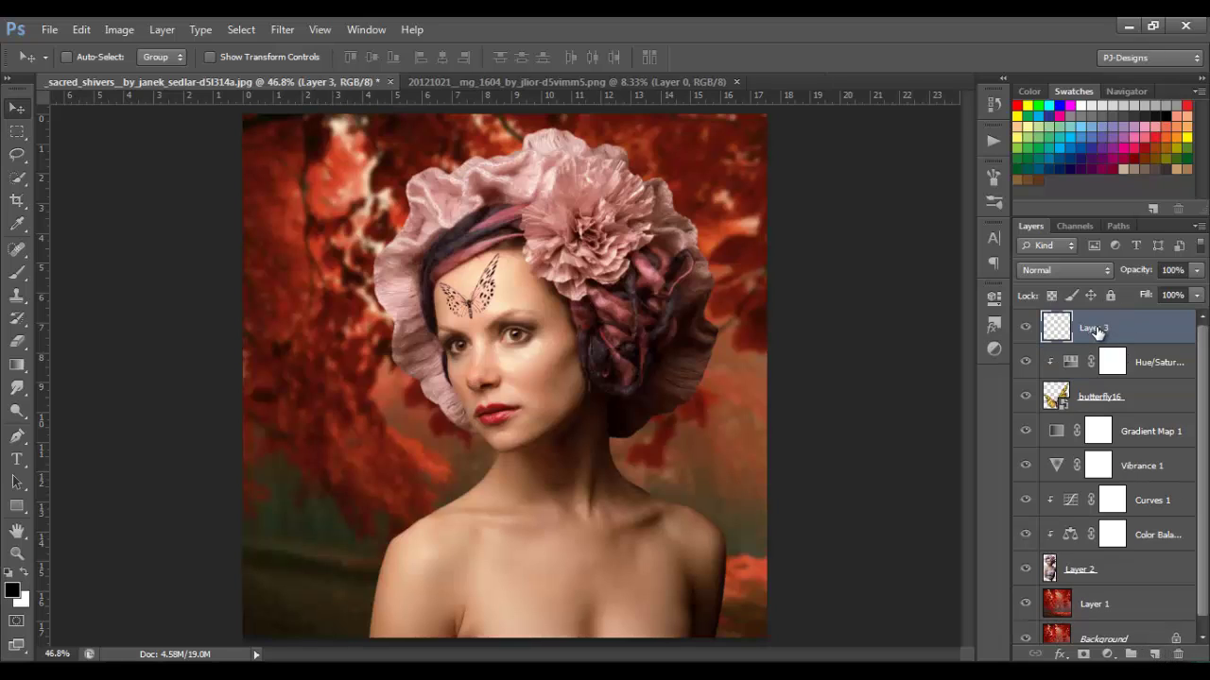
double_click(1095, 327)
text(leaves)
key(Return)
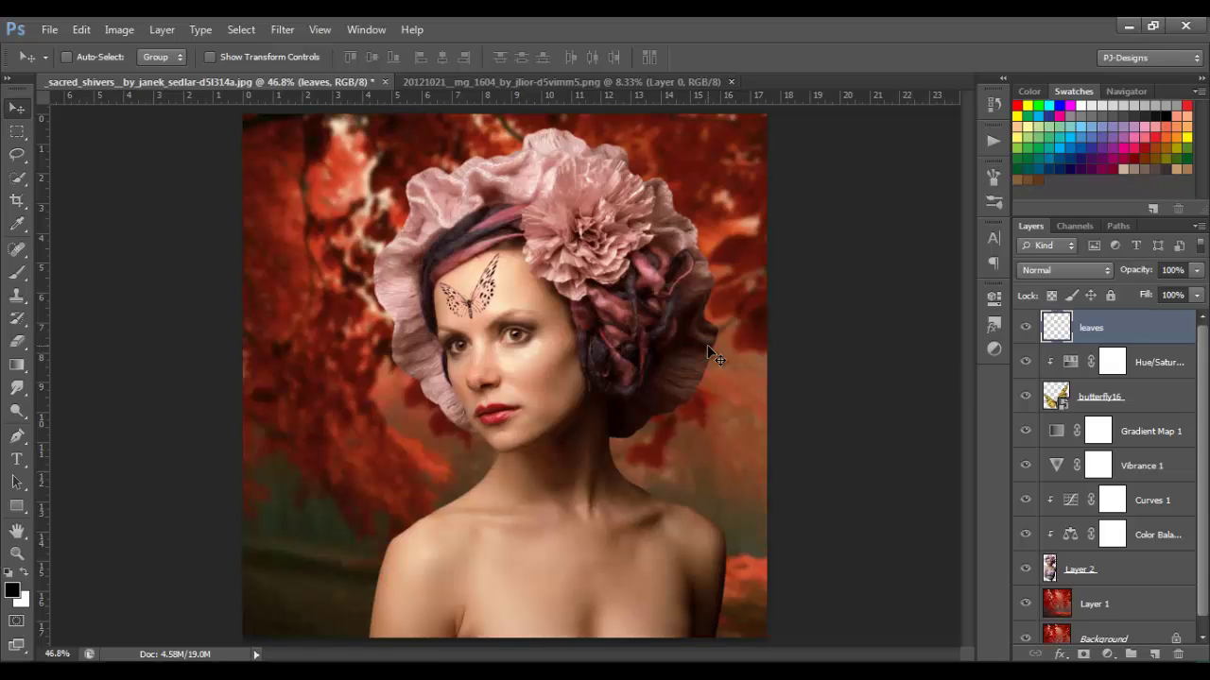
Step: Select the Brush tool and set its size to 50 px
click(17, 272)
click(88, 60)
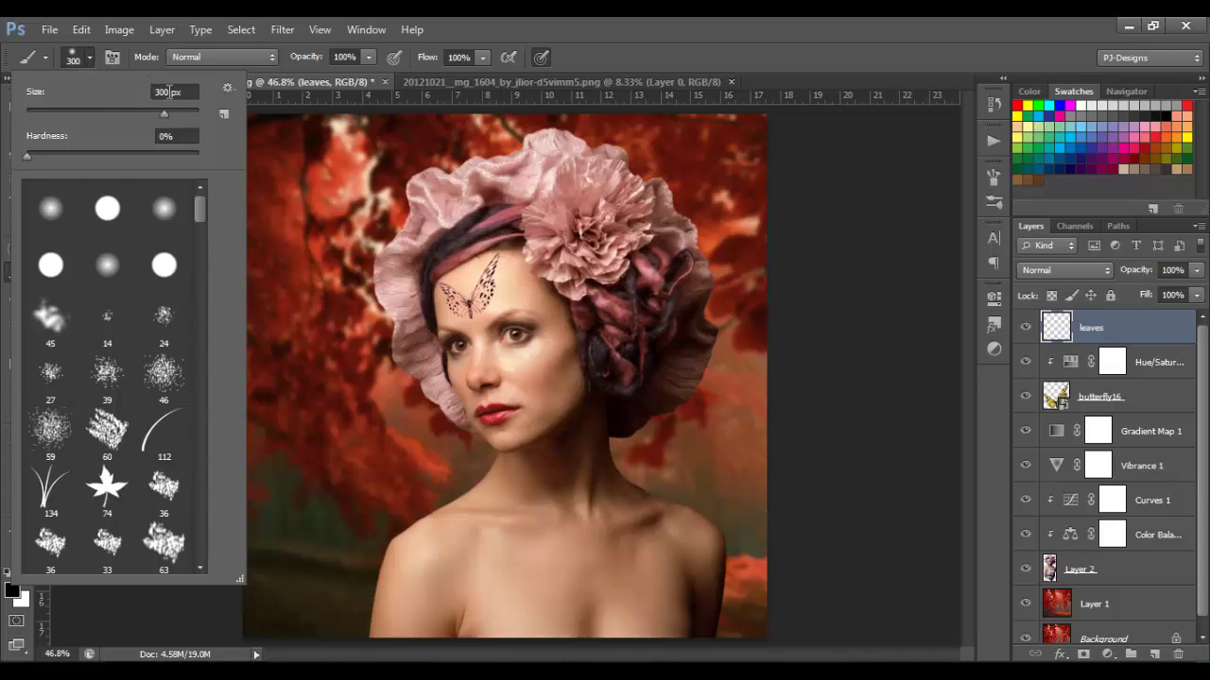
drag(169, 91, 148, 98)
text(50)
key(Return)
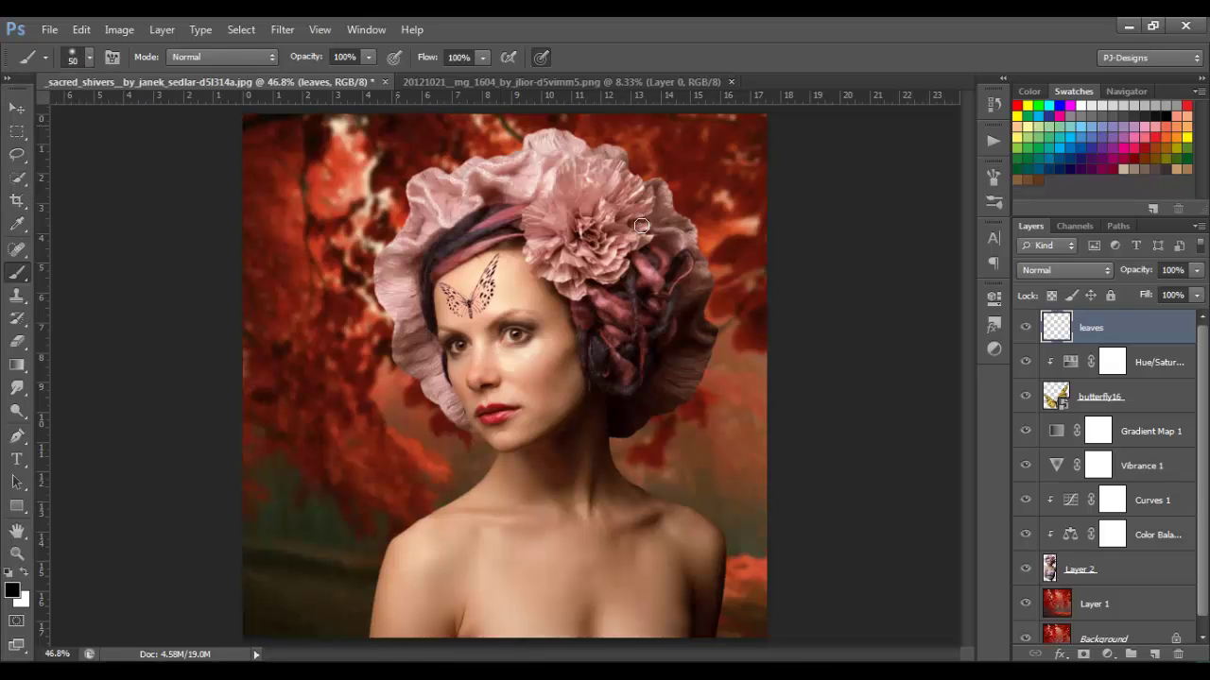
Step: In the brush settings, choose the 74 px maple leaf tip and set its Spacing to 500%
click(993, 177)
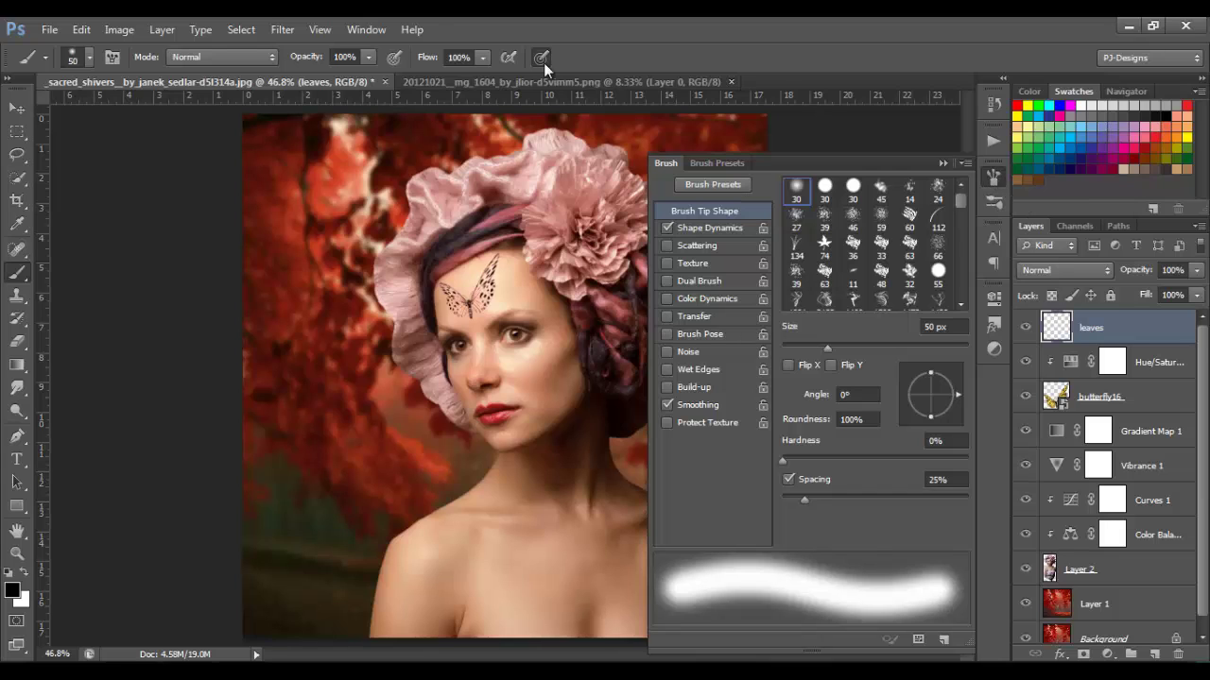
click(376, 31)
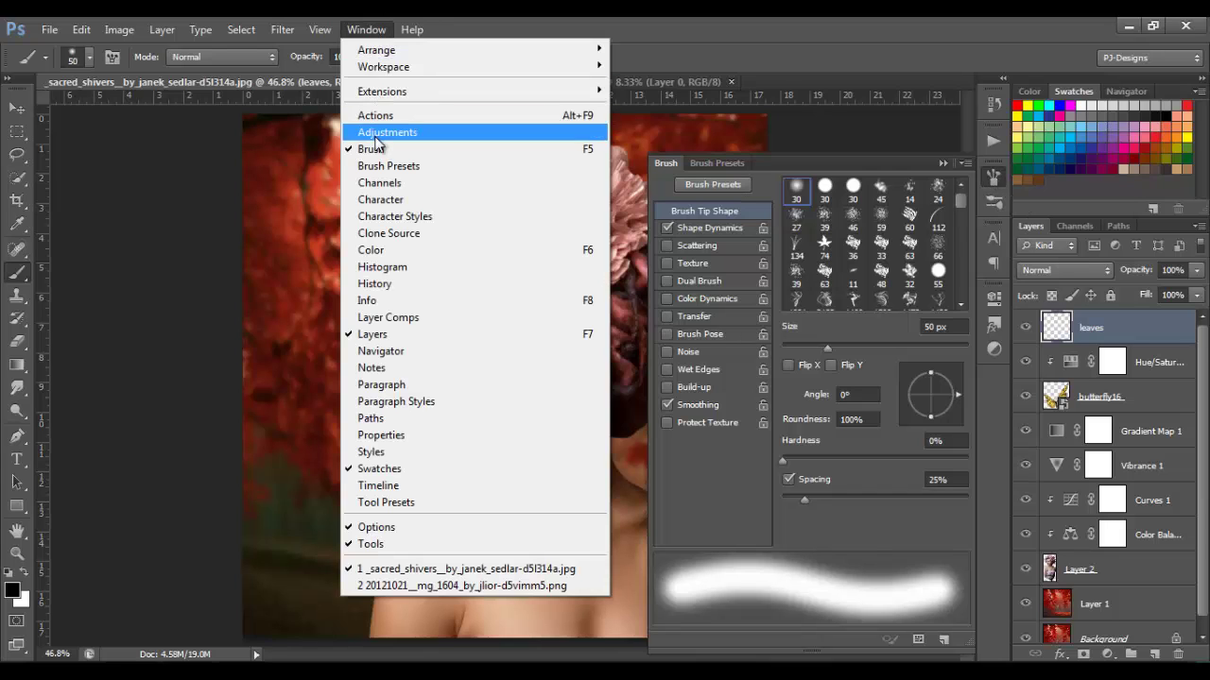
click(916, 158)
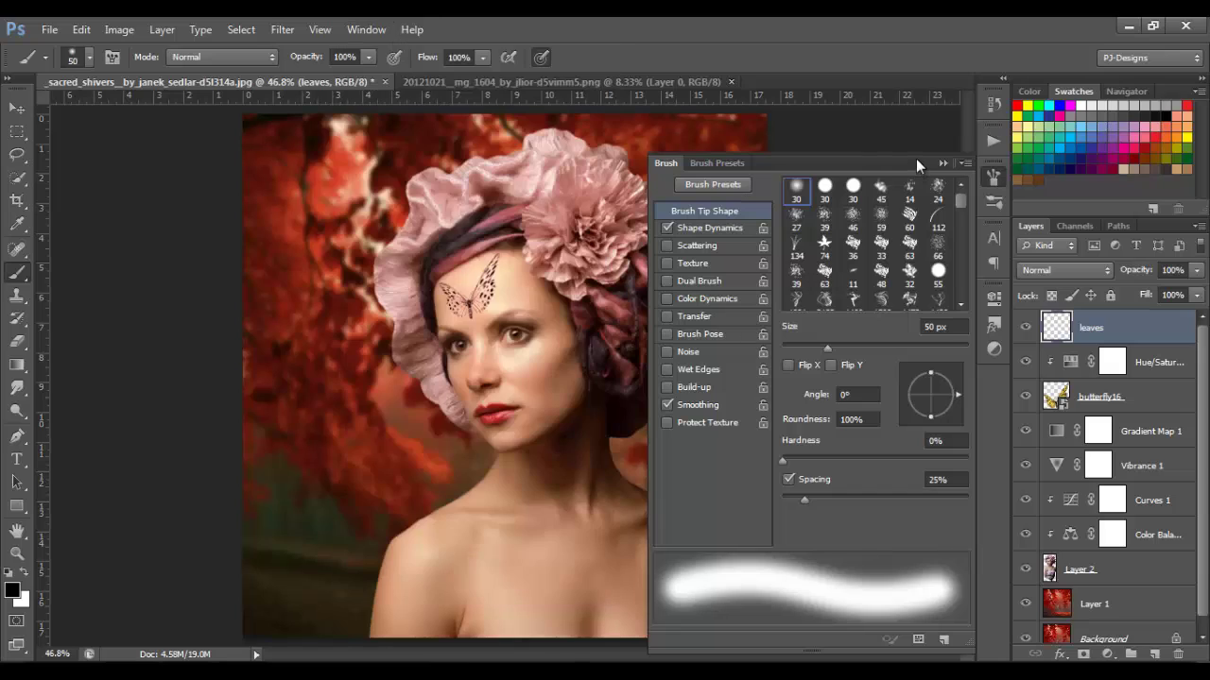
click(824, 242)
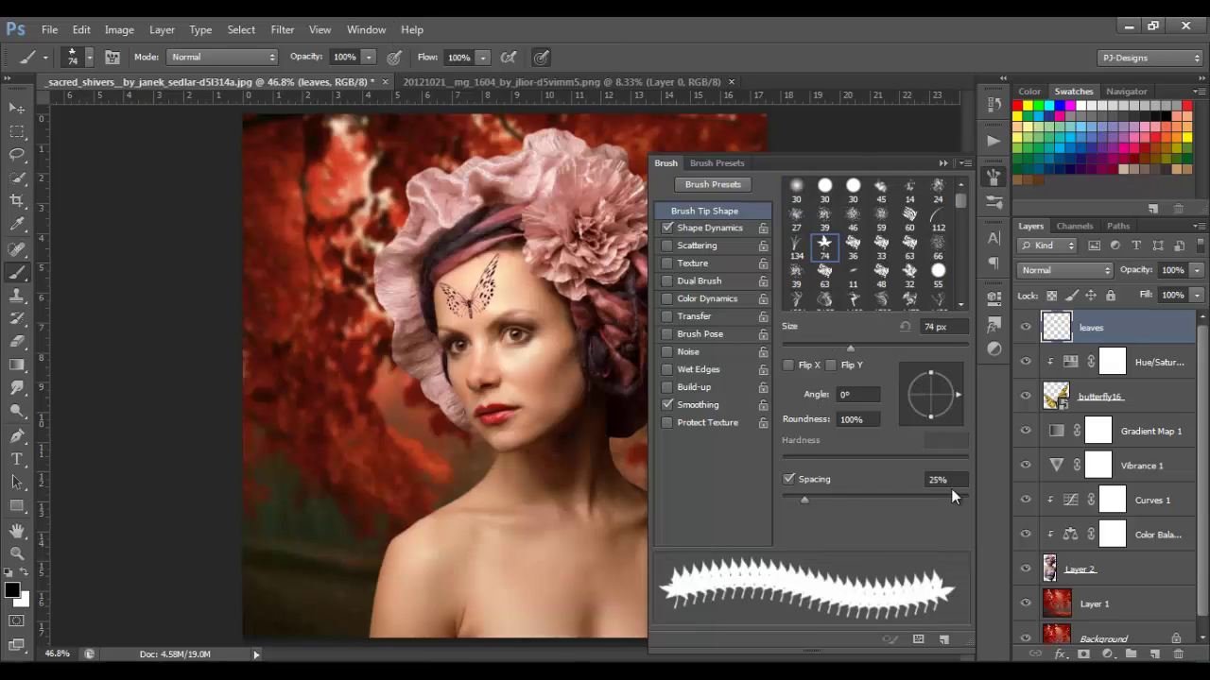
drag(956, 481, 880, 477)
text(5)
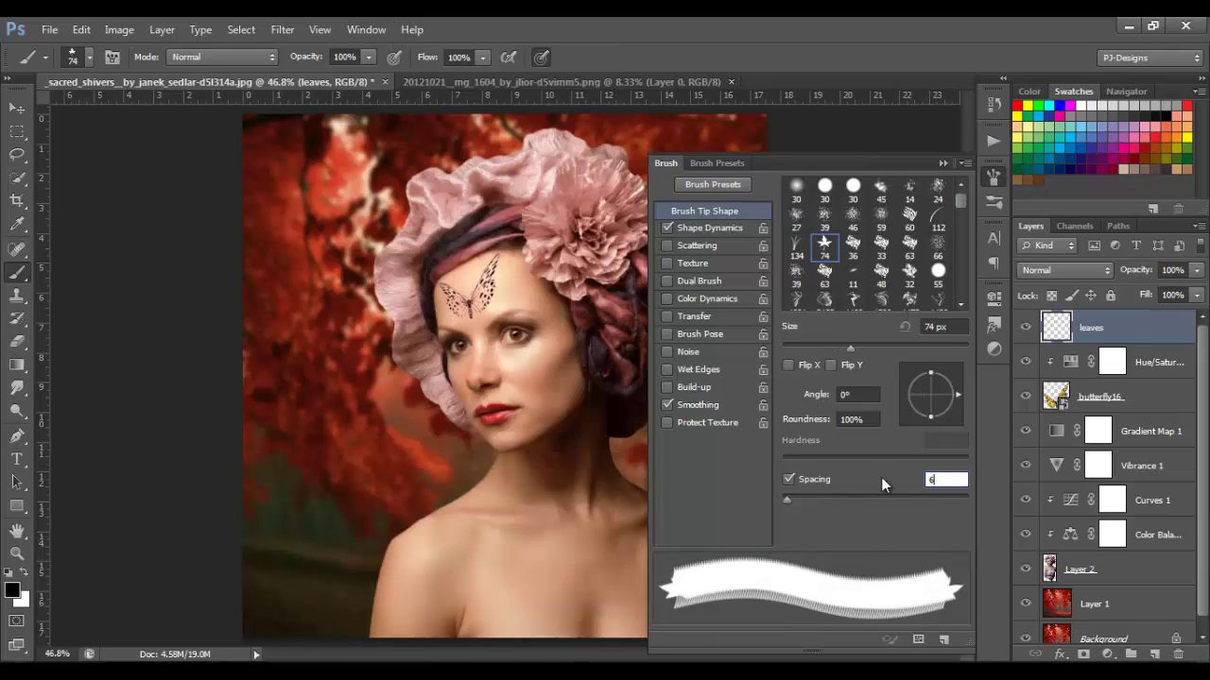
text(00)
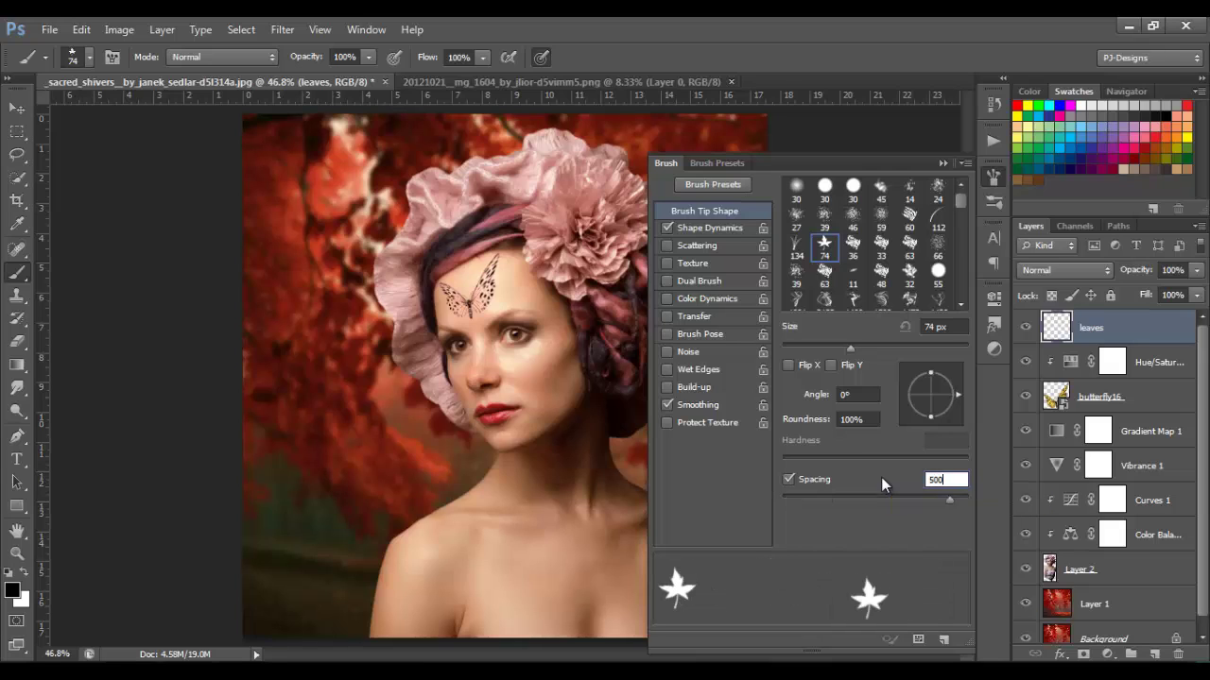
Step: Set the leaf brush's Shape Dynamics to 100% Size Jitter, 50% Minimum Diameter and 100% Angle Jitter
click(696, 230)
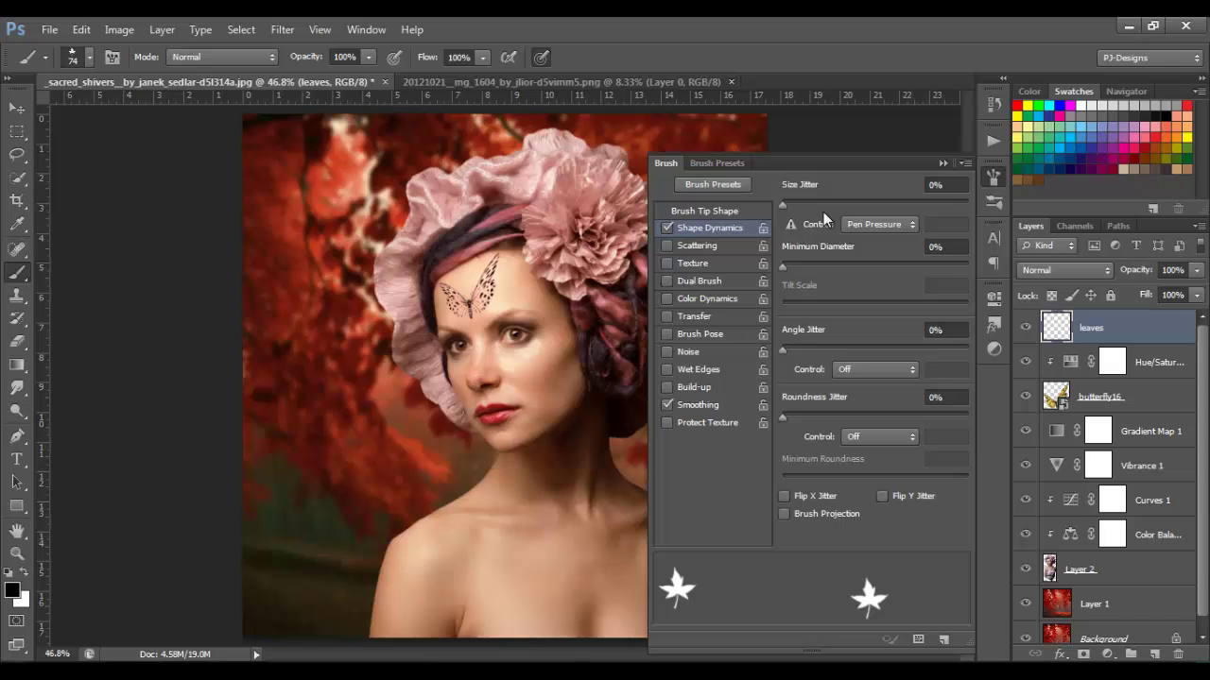
click(949, 185)
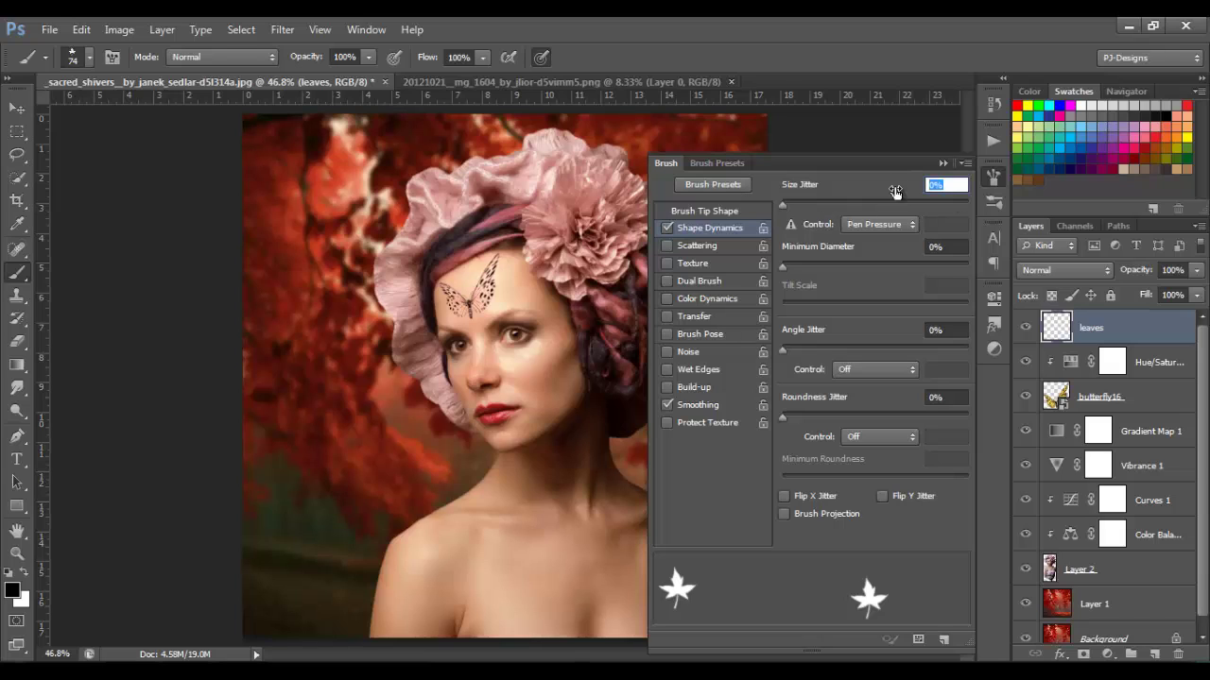
text(100)
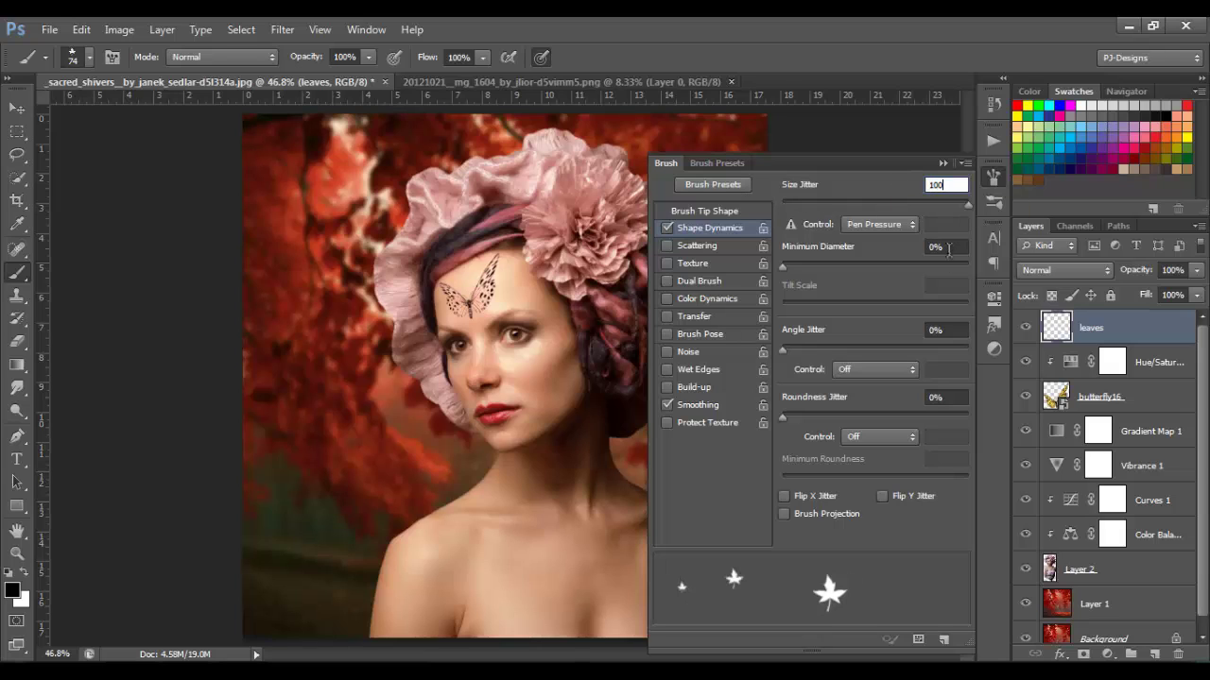
click(949, 247)
text(50)
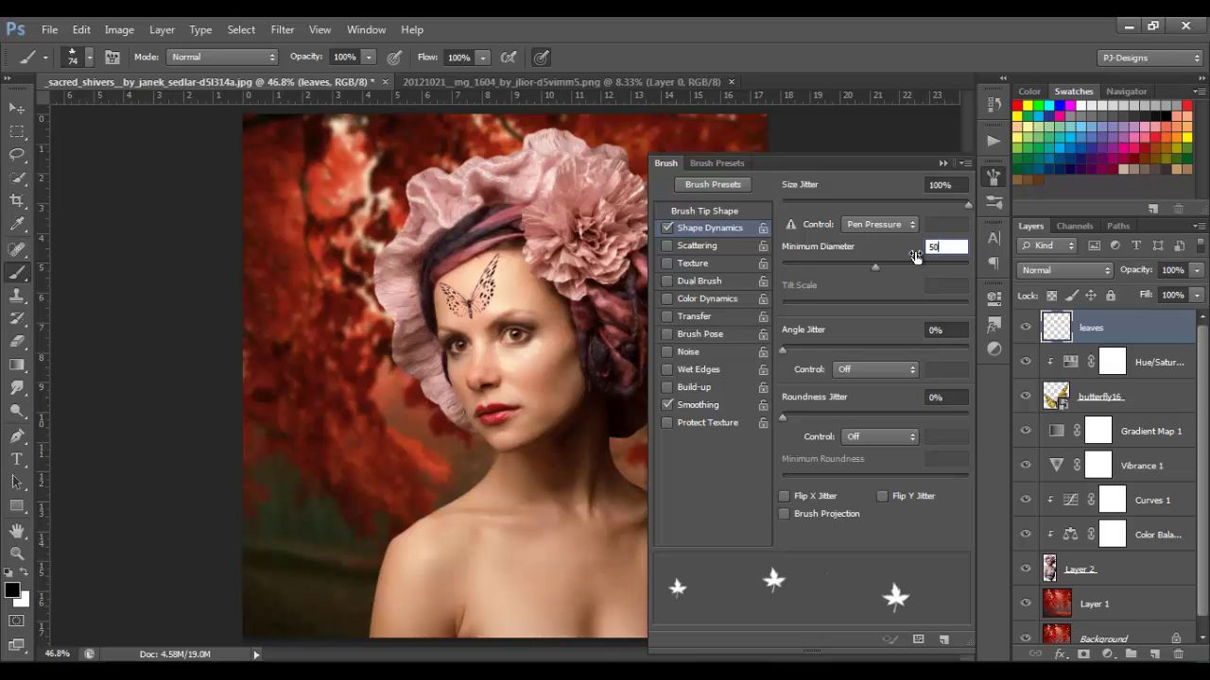
key(Tab)
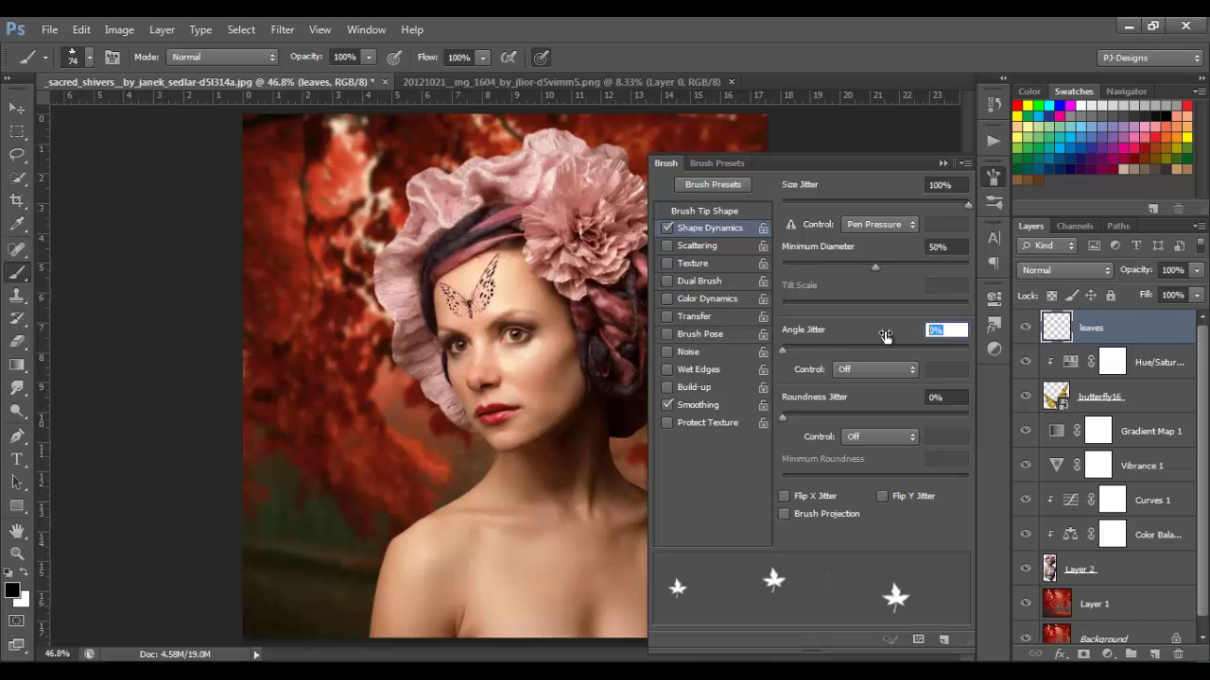
text(100)
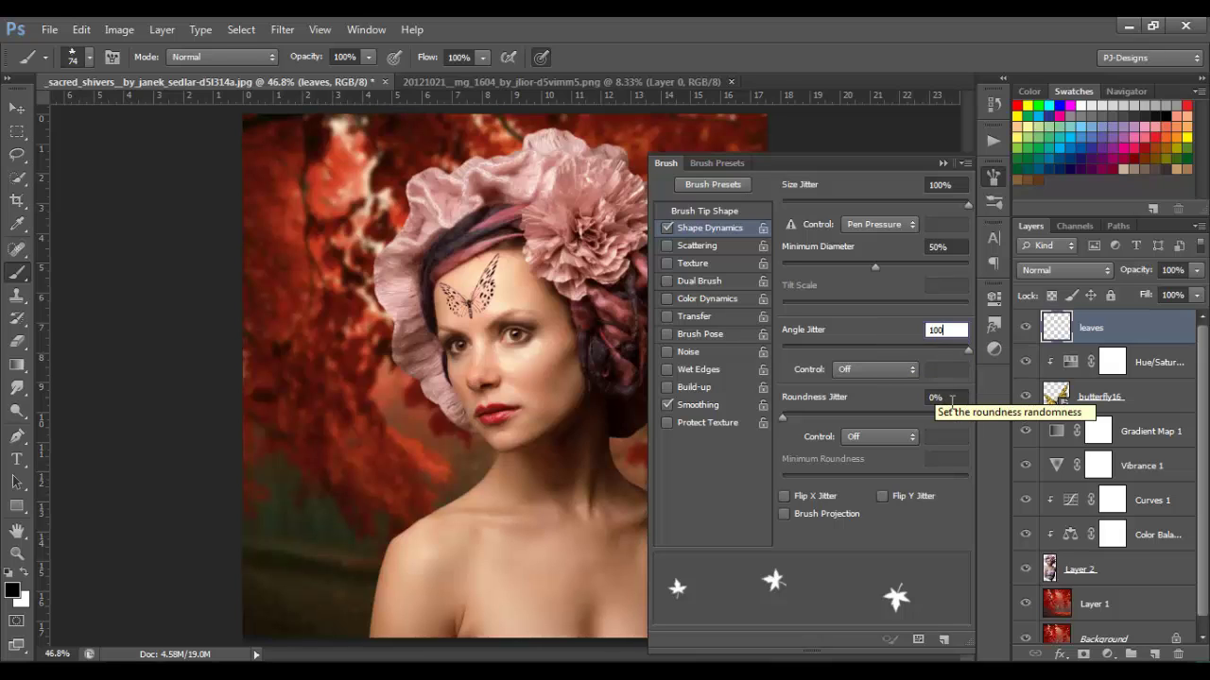
Step: Enable the leaf brush's Scattering on Both Axes at 1000%, with Count 2 and Count Jitter 98%, and turn Smoothing off
click(689, 247)
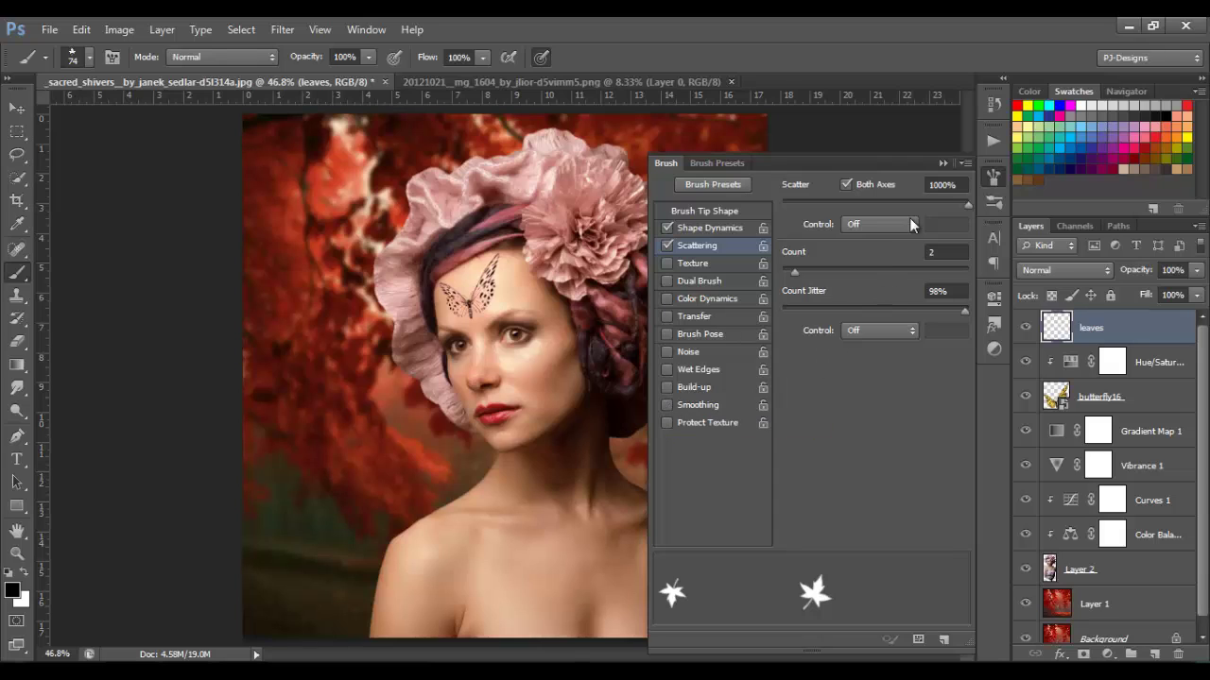
click(942, 163)
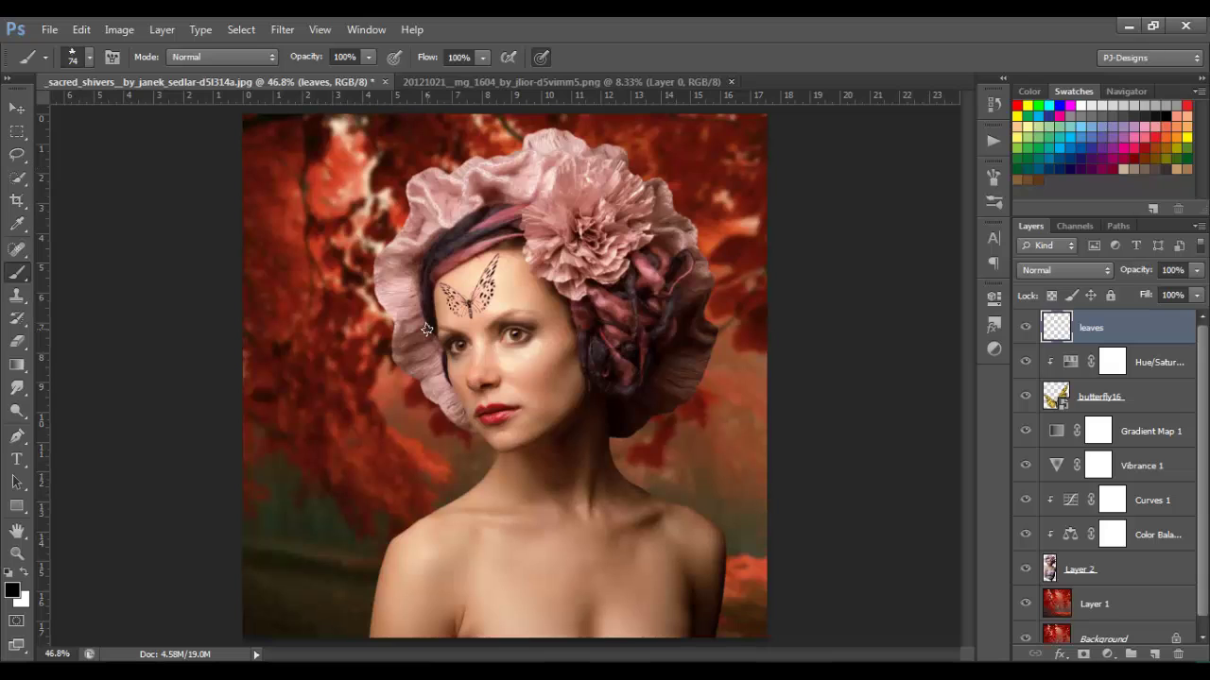
Step: Set the foreground colour to the hex value b93d1d
click(13, 590)
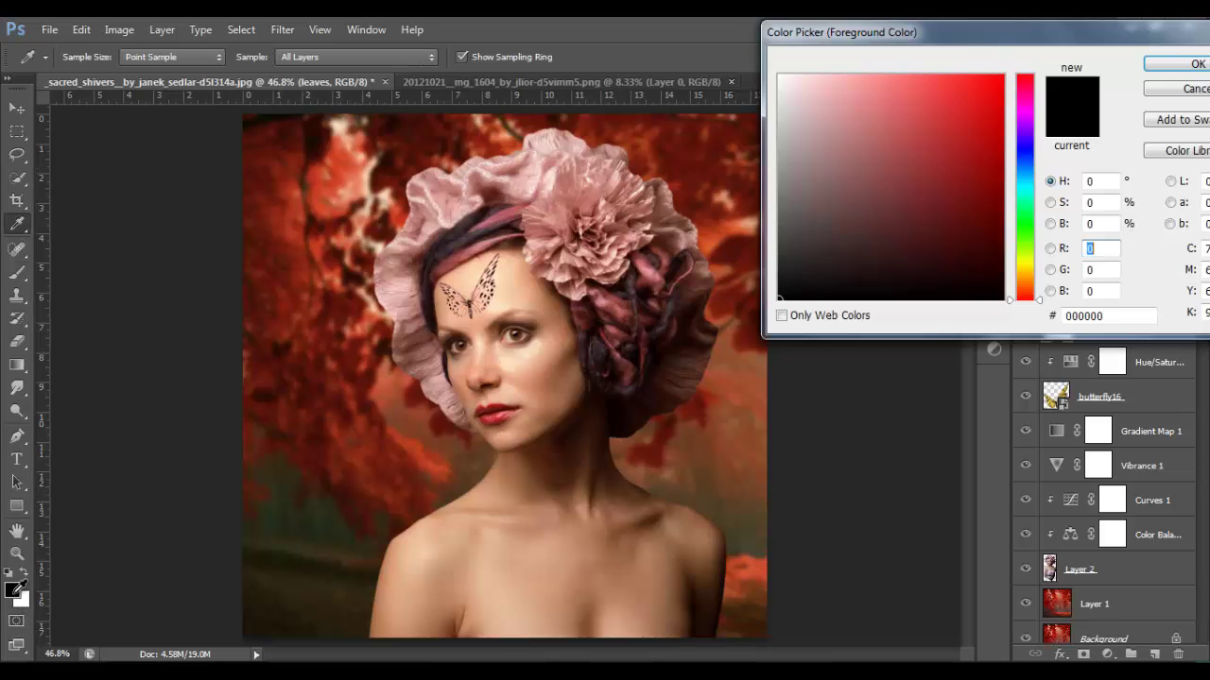
click(1111, 317)
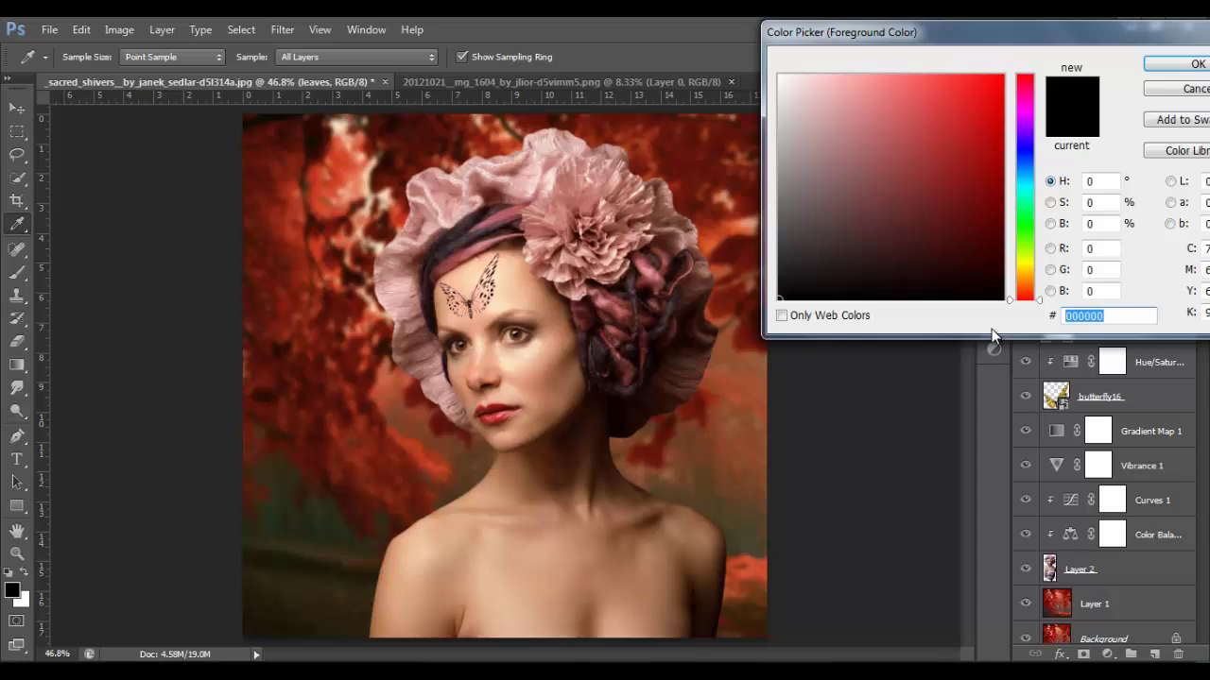
text(b9)
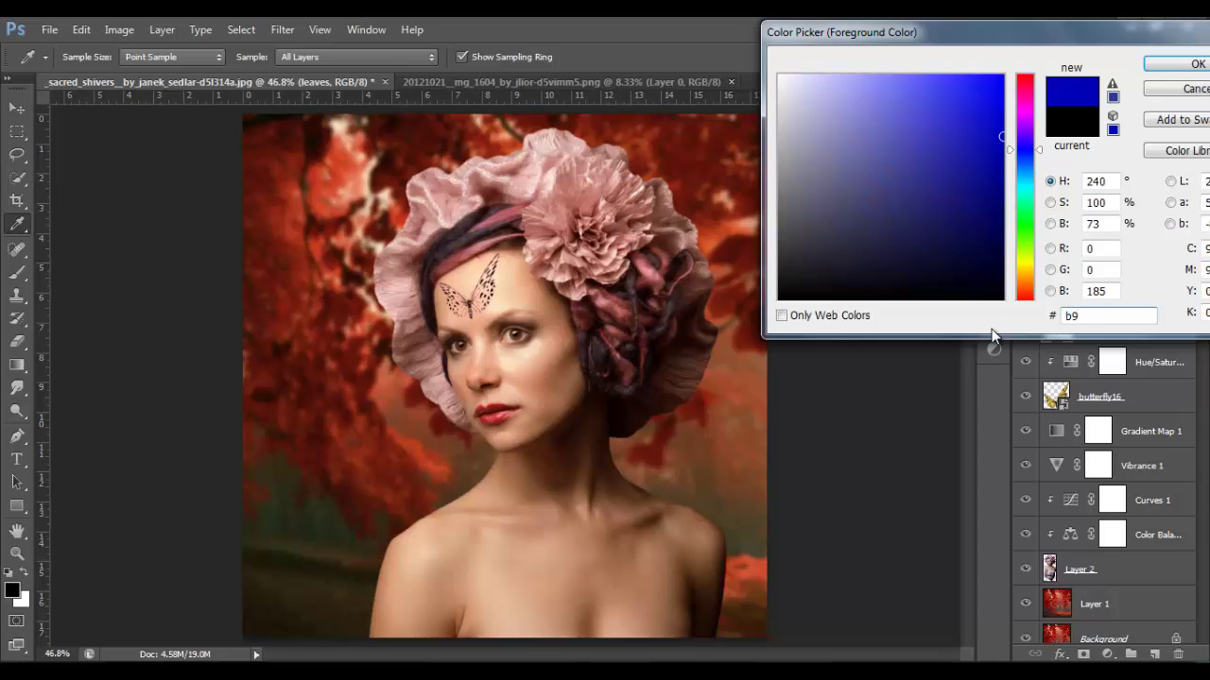
text(3d)
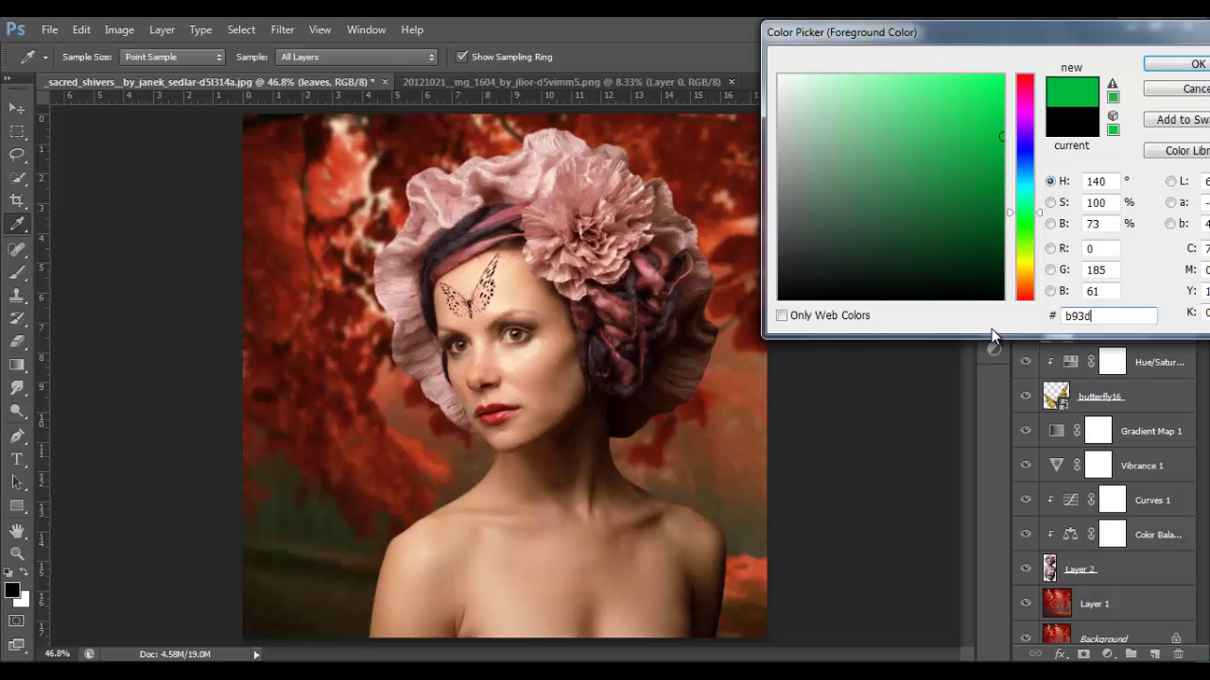
text(1d)
key(Return)
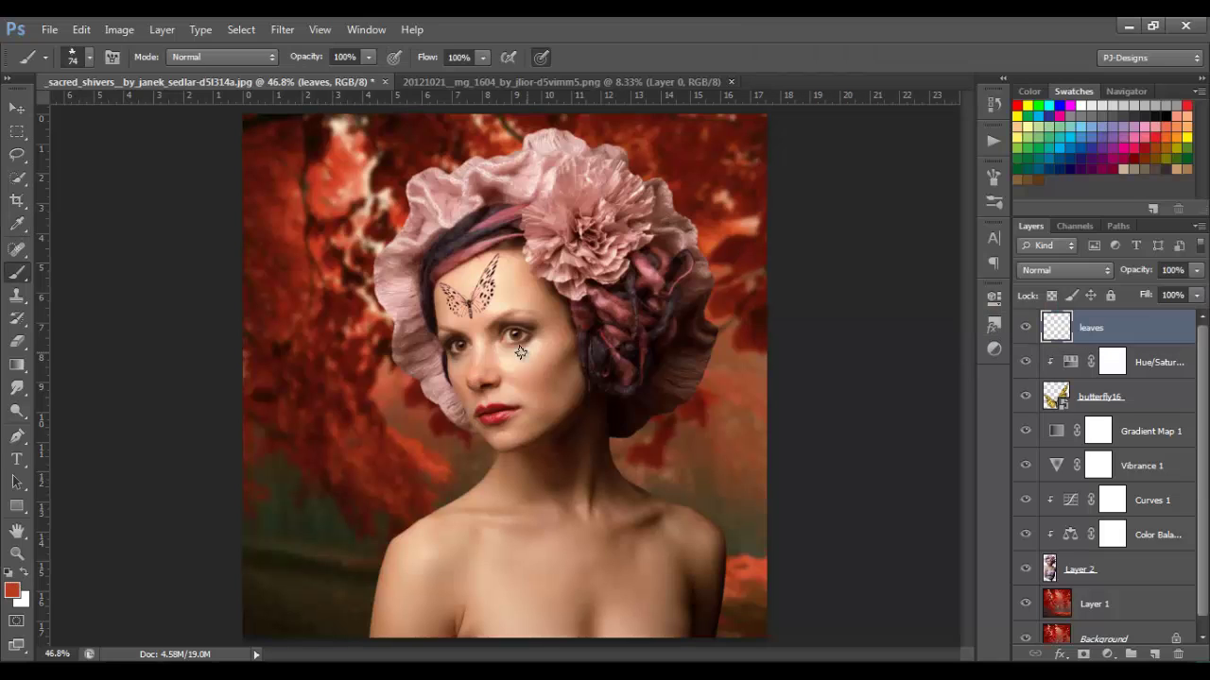
Step: Paint small 50 px maple leaves down both sides of the background on the leaves layer
mouse_move(299, 183)
mouse_down()
mouse_move(336, 377)
mouse_move(315, 588)
mouse_up()
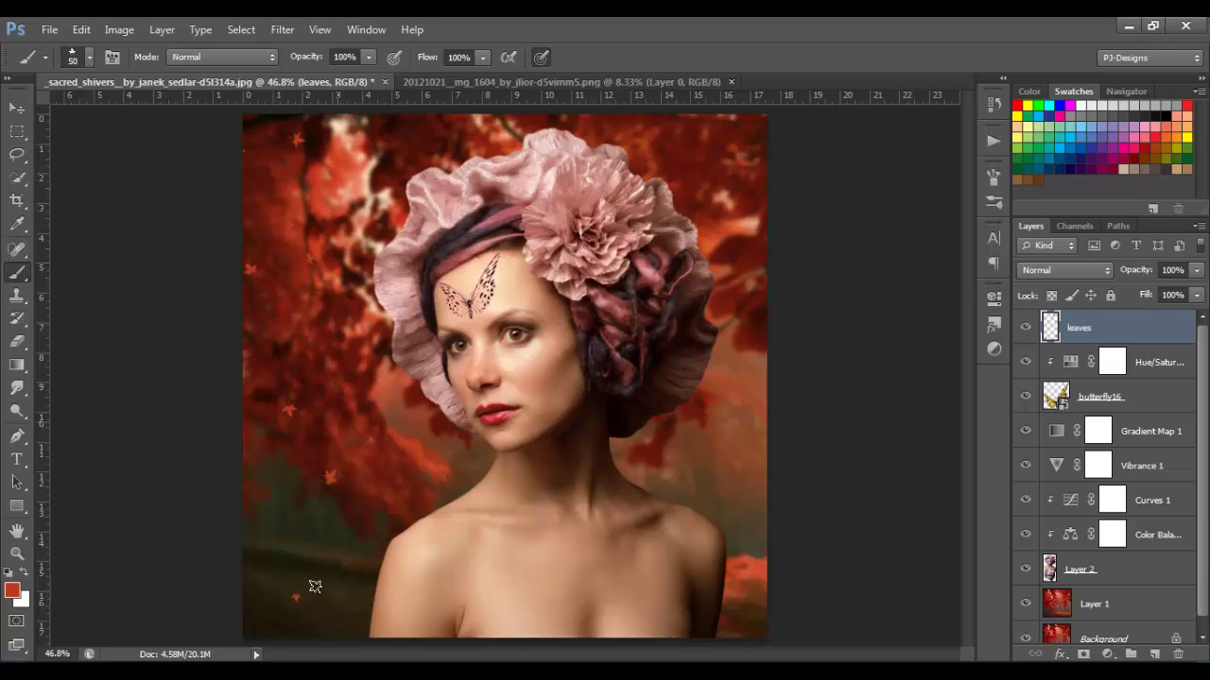
click(708, 166)
drag(773, 533, 768, 663)
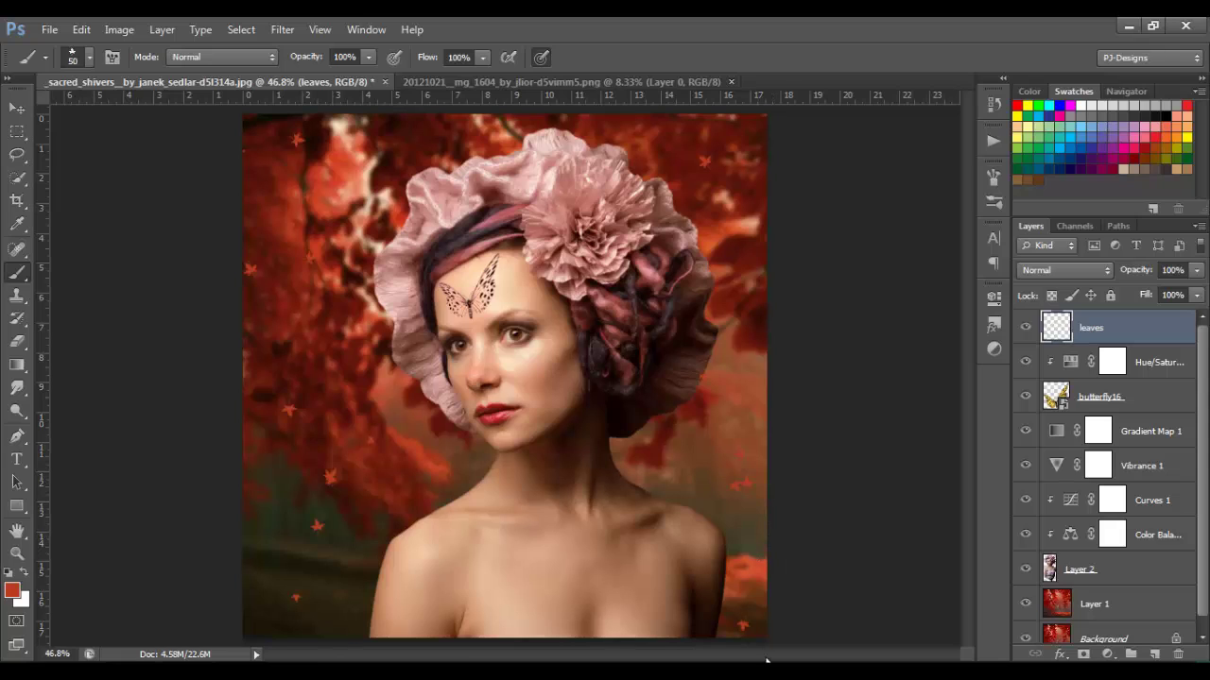
Step: Add a new layer above the leaves layer and name it "leaves 2"
click(1155, 654)
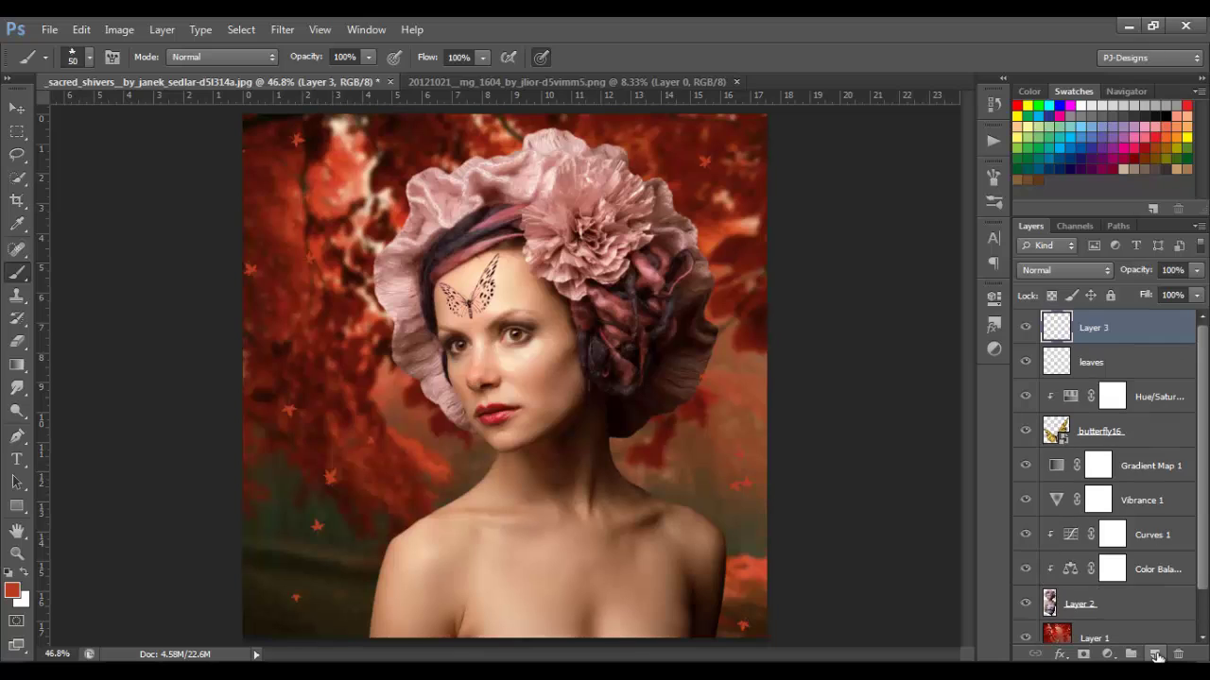
double_click(1095, 329)
text(leaves 2)
key(Return)
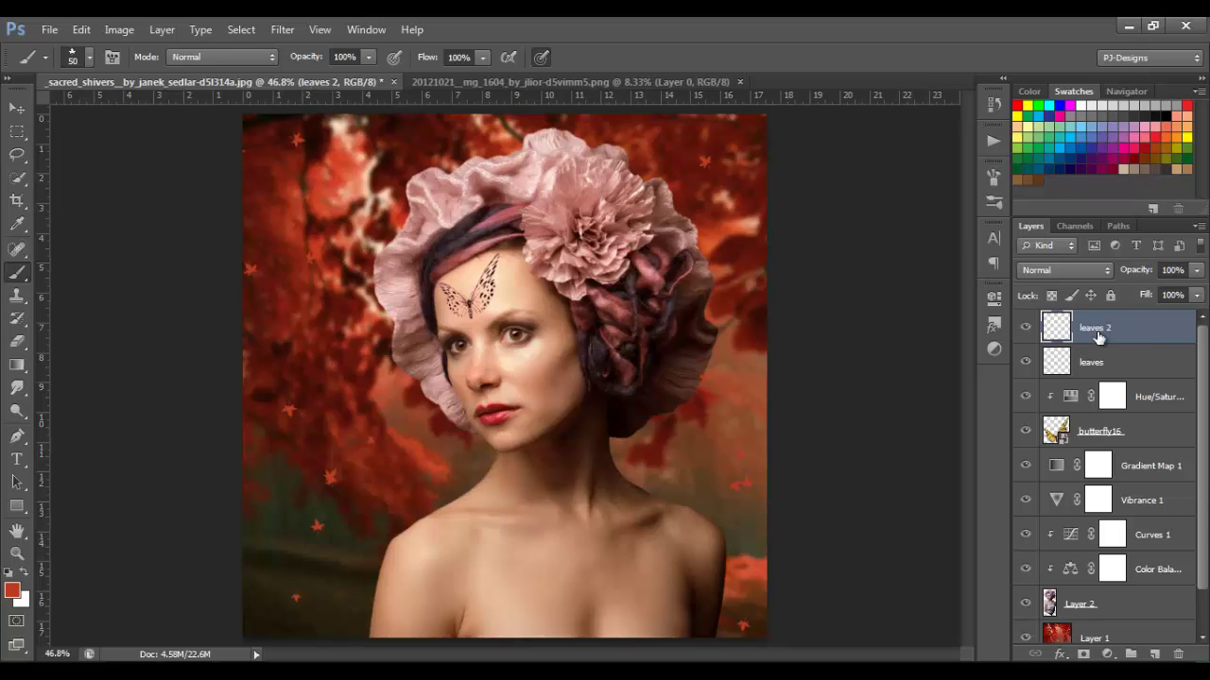
Step: Set the leaf brush size to 100 px and scatter medium leaves over the background on both sides of the woman
click(89, 57)
double_click(165, 92)
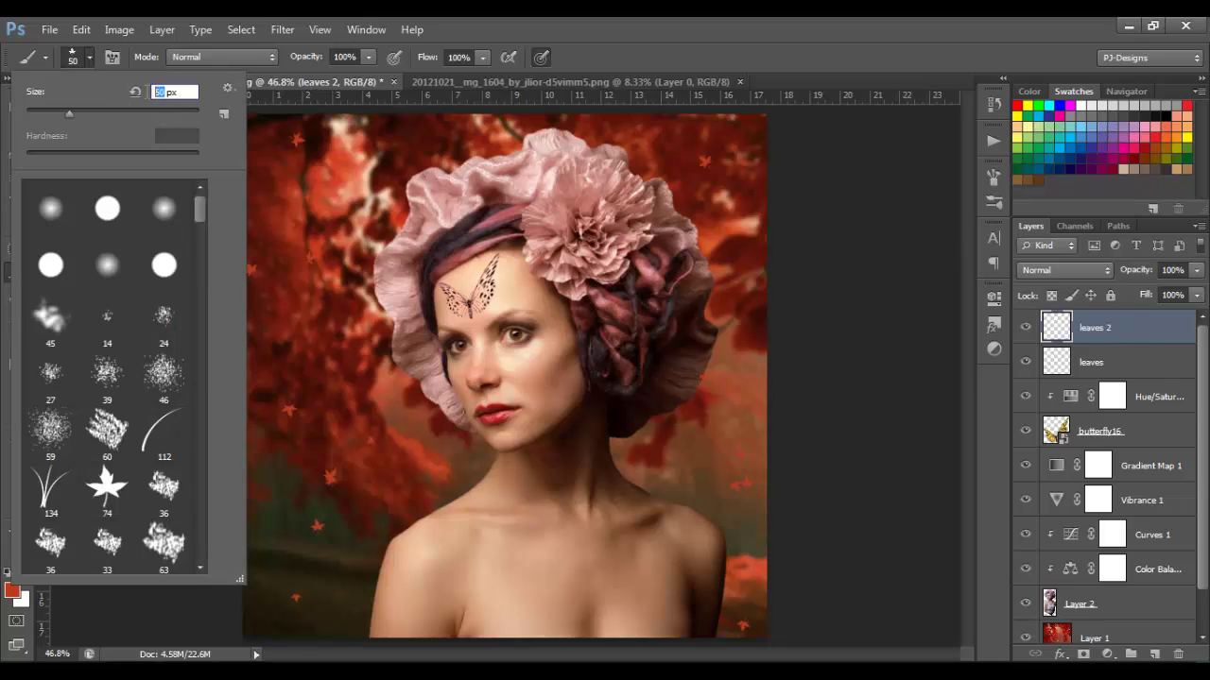
text(100)
key(Return)
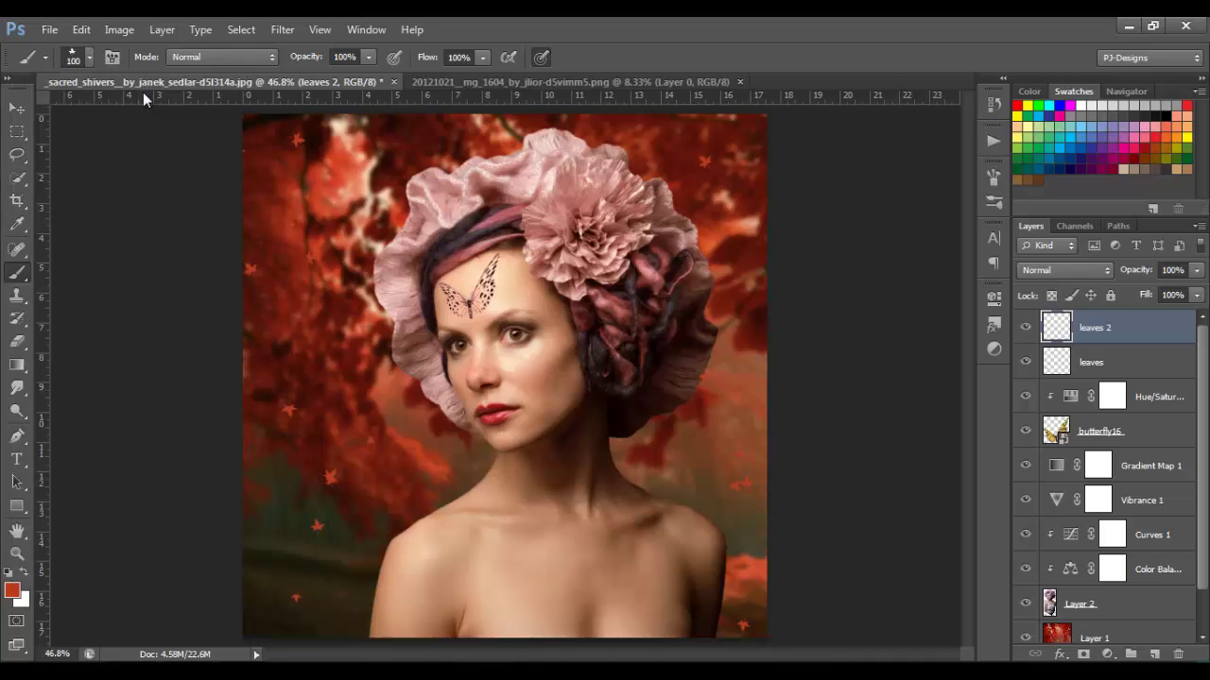
click(319, 275)
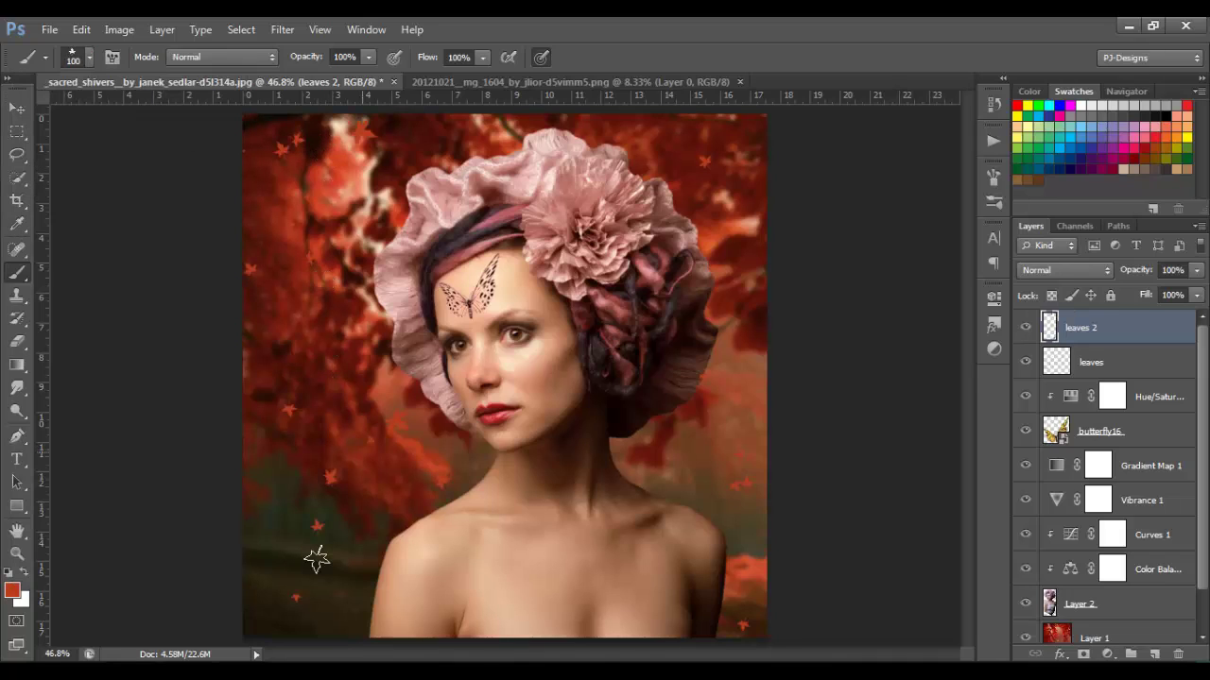
click(317, 559)
click(727, 170)
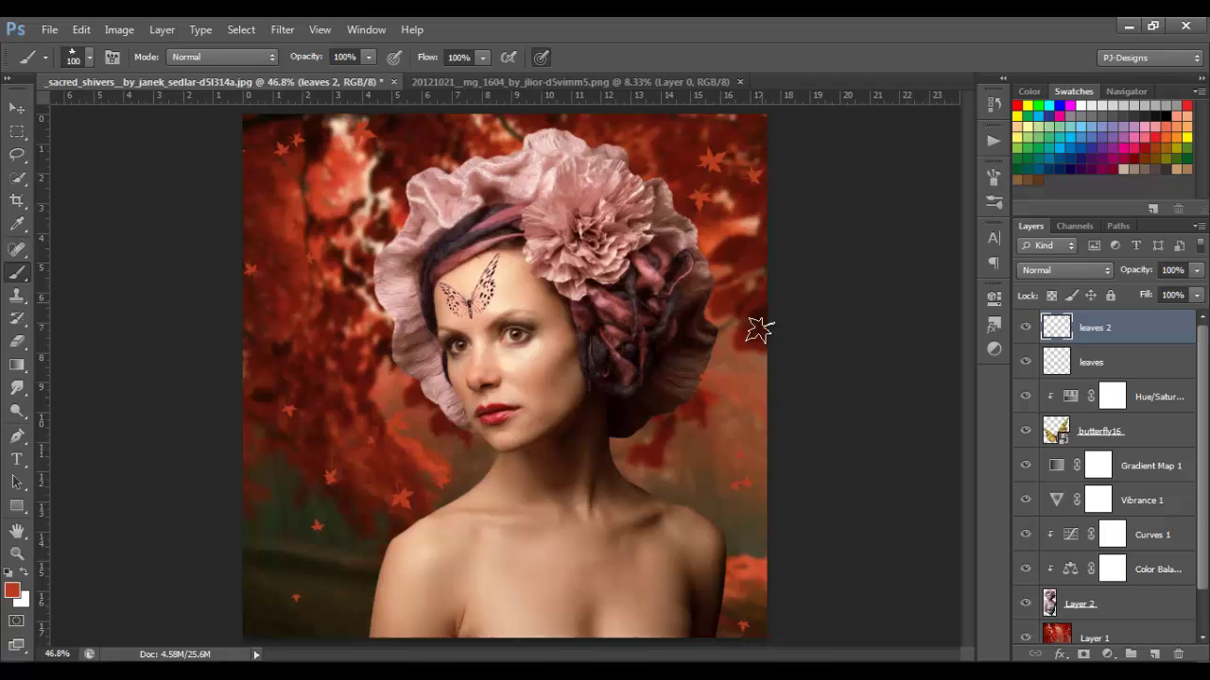
click(785, 535)
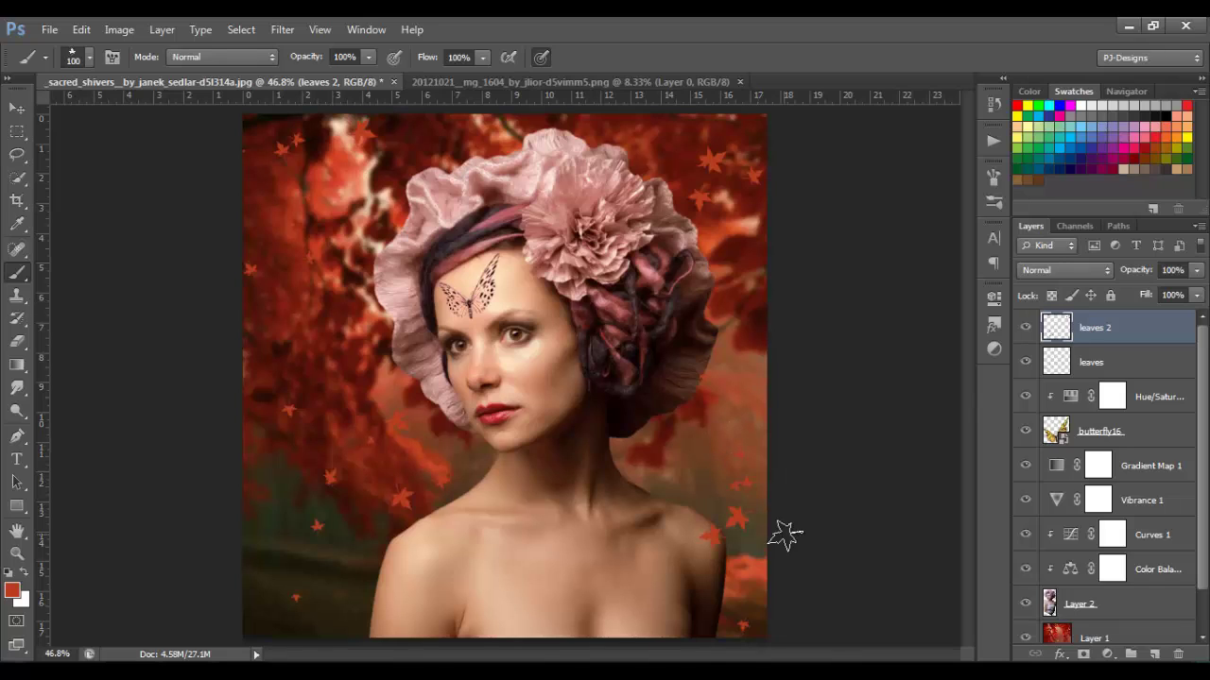
key(ctrl+z)
click(801, 547)
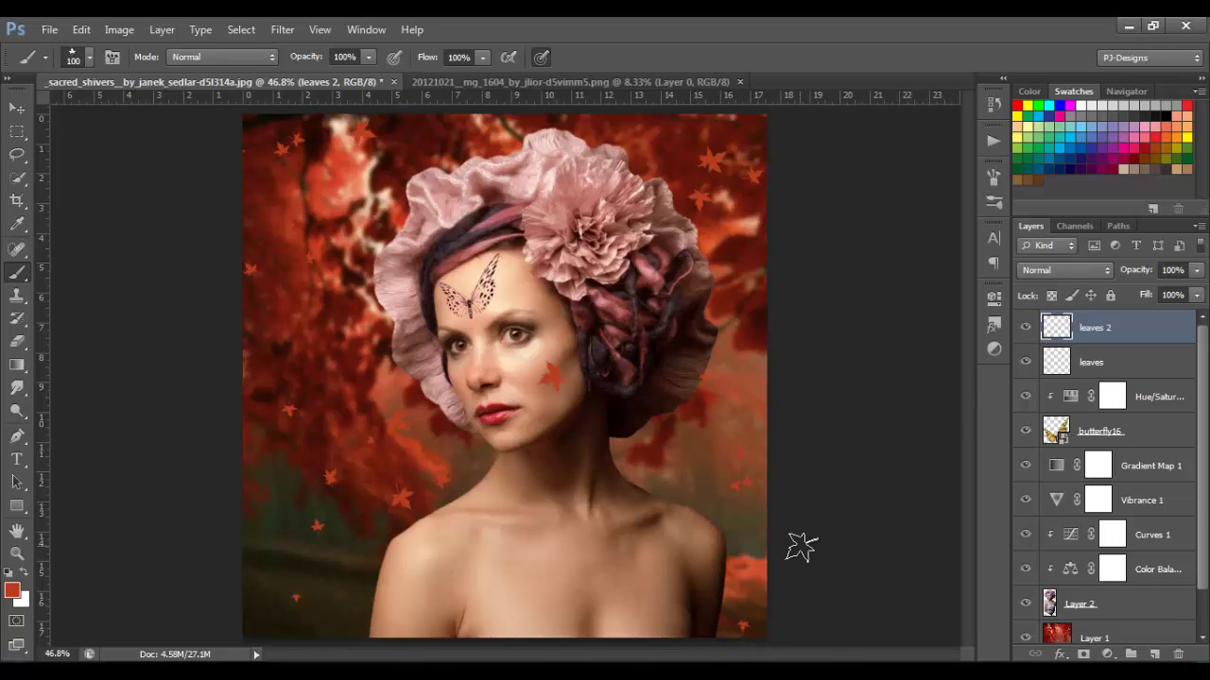
key(ctrl+z)
Step: Stamp more 100 px leaves beside the woman's neck and in the lower-left background, undoing any that land on her chest
click(798, 546)
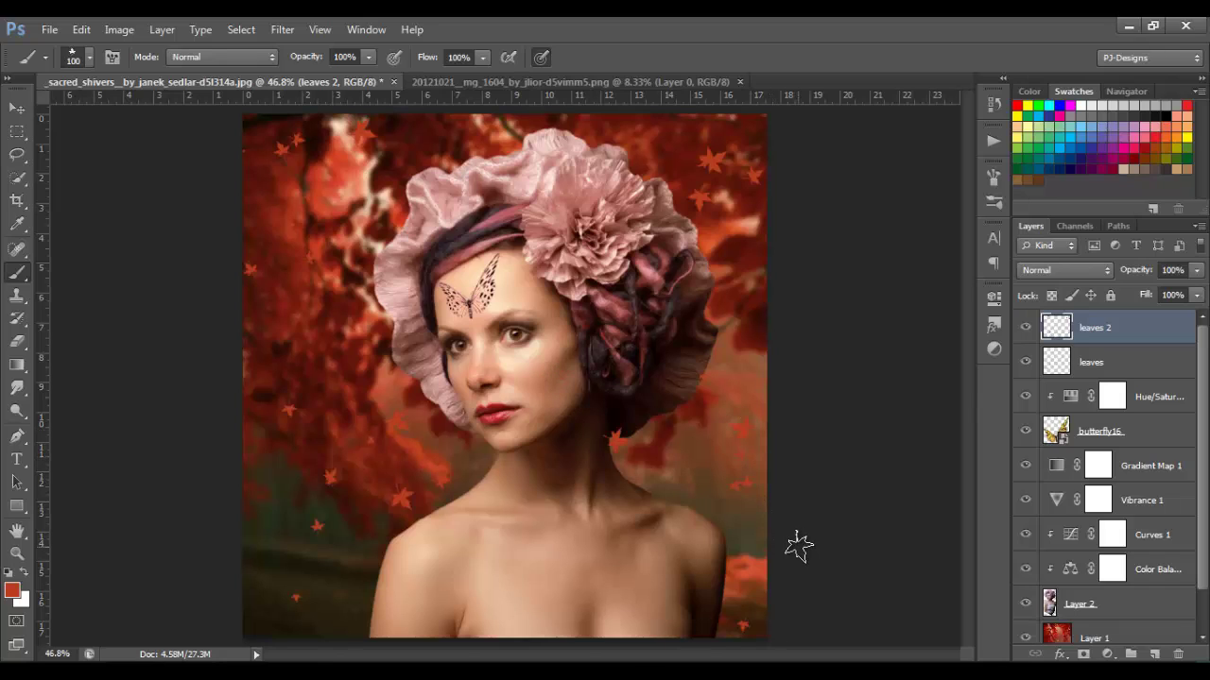
click(262, 584)
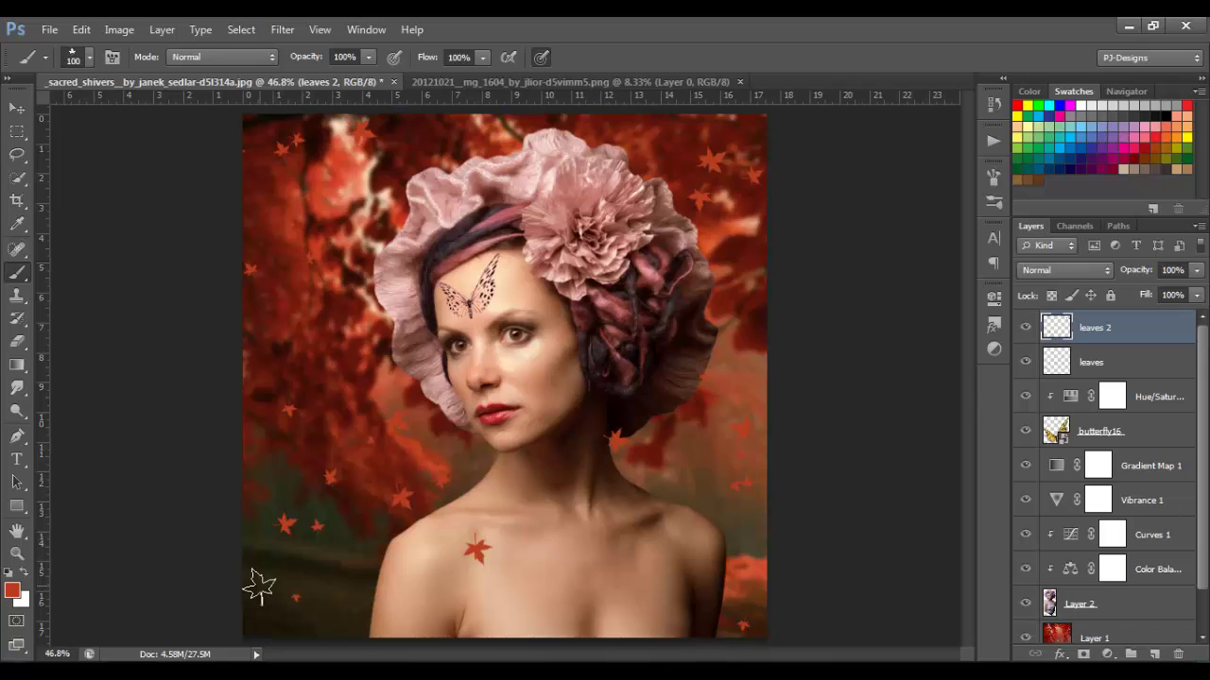
key(ctrl+z)
click(301, 463)
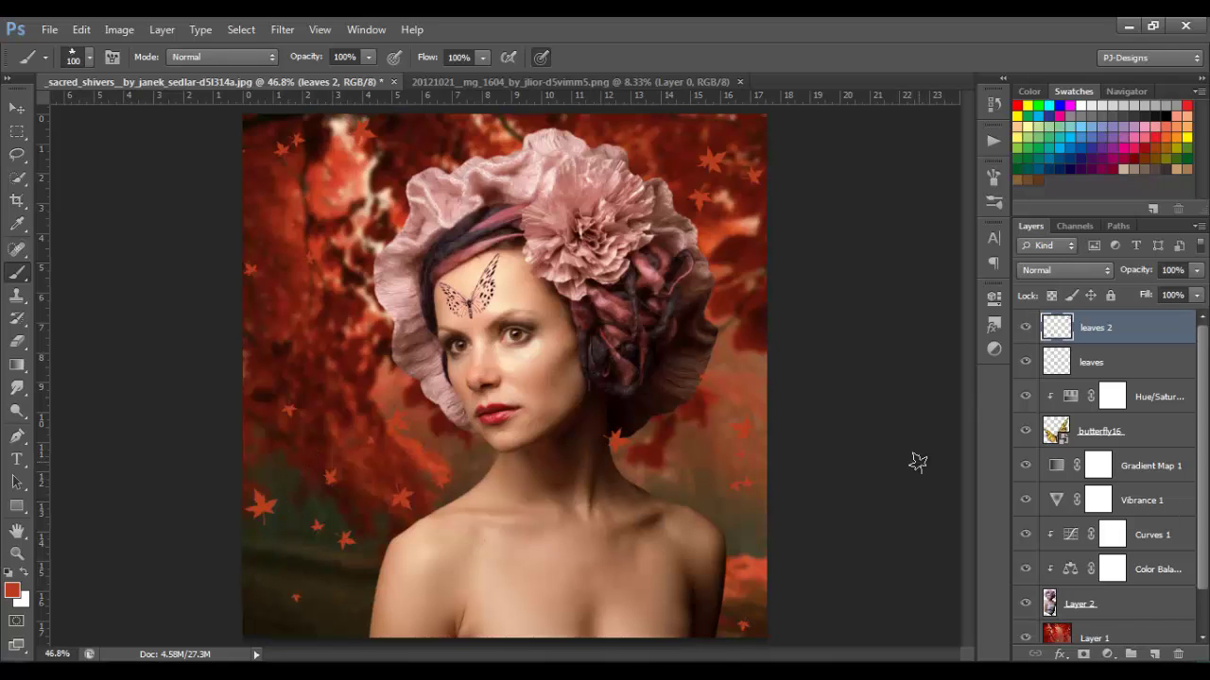
Step: Add a new layer above leaves 2 and name it "leaves 3"
click(1154, 654)
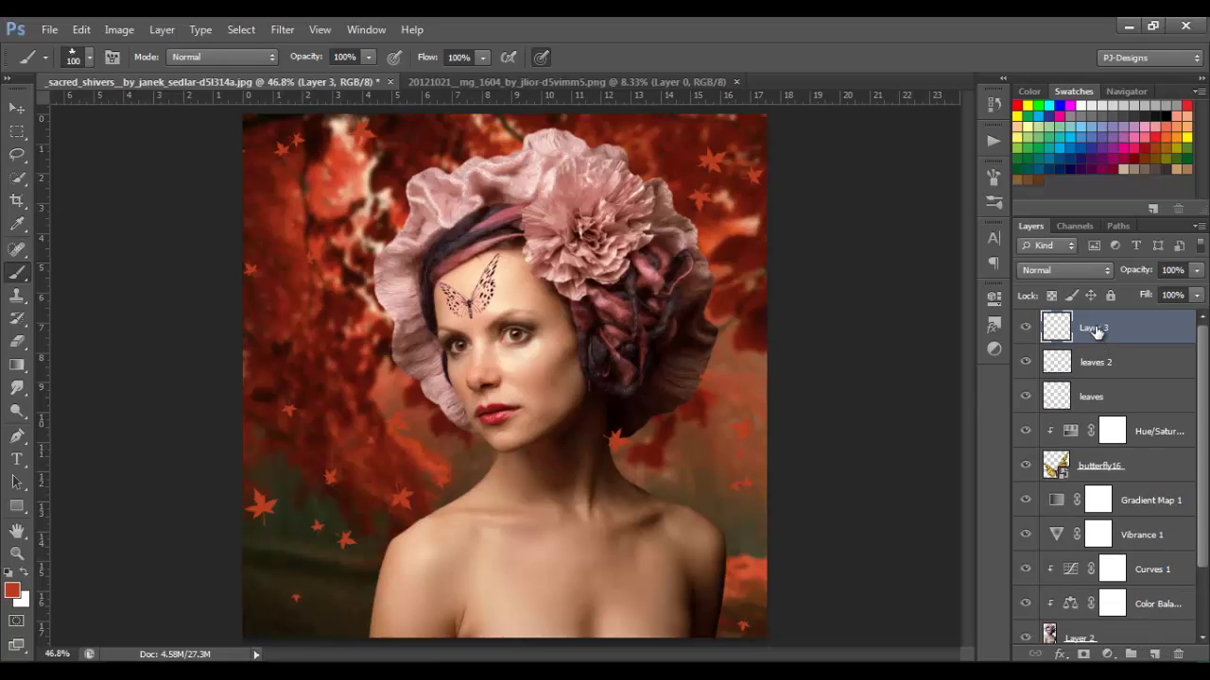
double_click(1094, 328)
text(leaves 3)
key(Return)
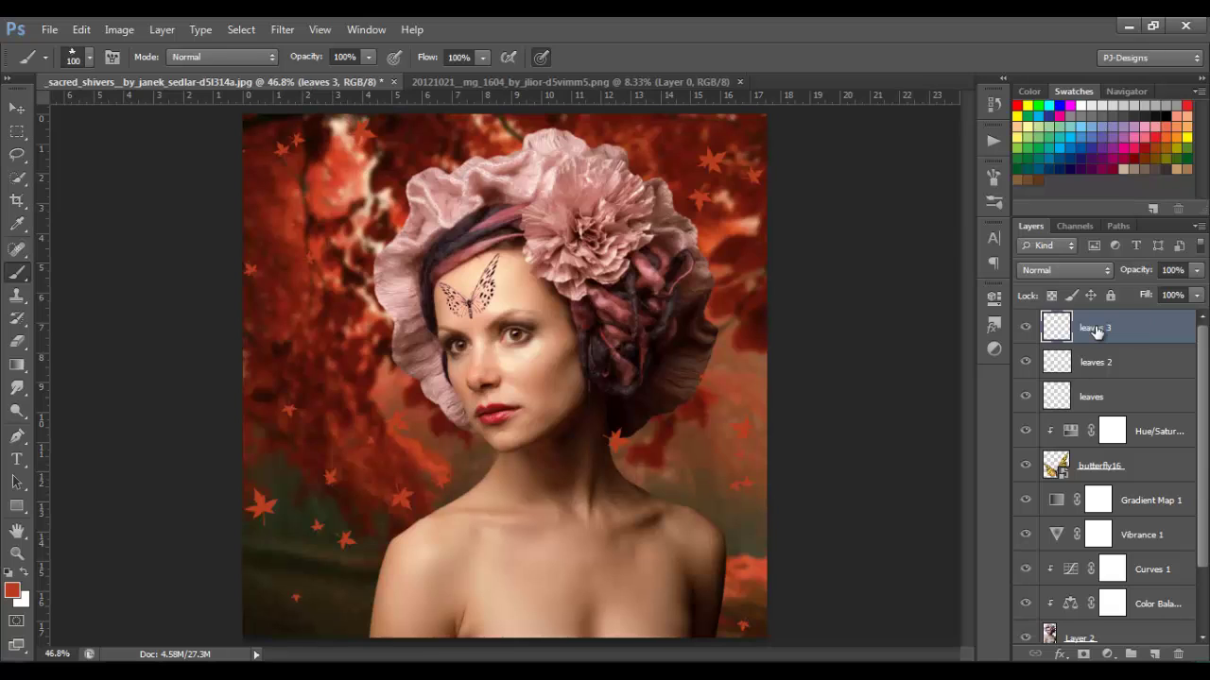
Step: Set the leaf brush size to 300 px and stamp large leaves around the woman's head and on her chest, undoing any that cover her face
click(88, 57)
click(154, 92)
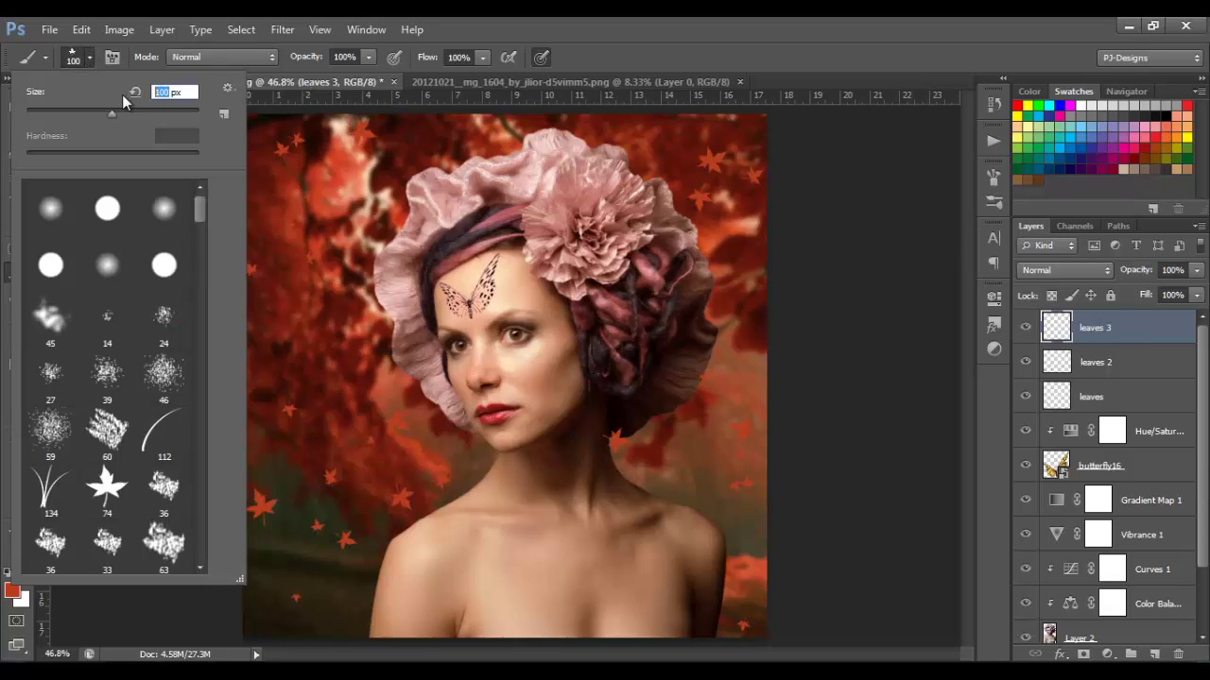
text(300)
key(Return)
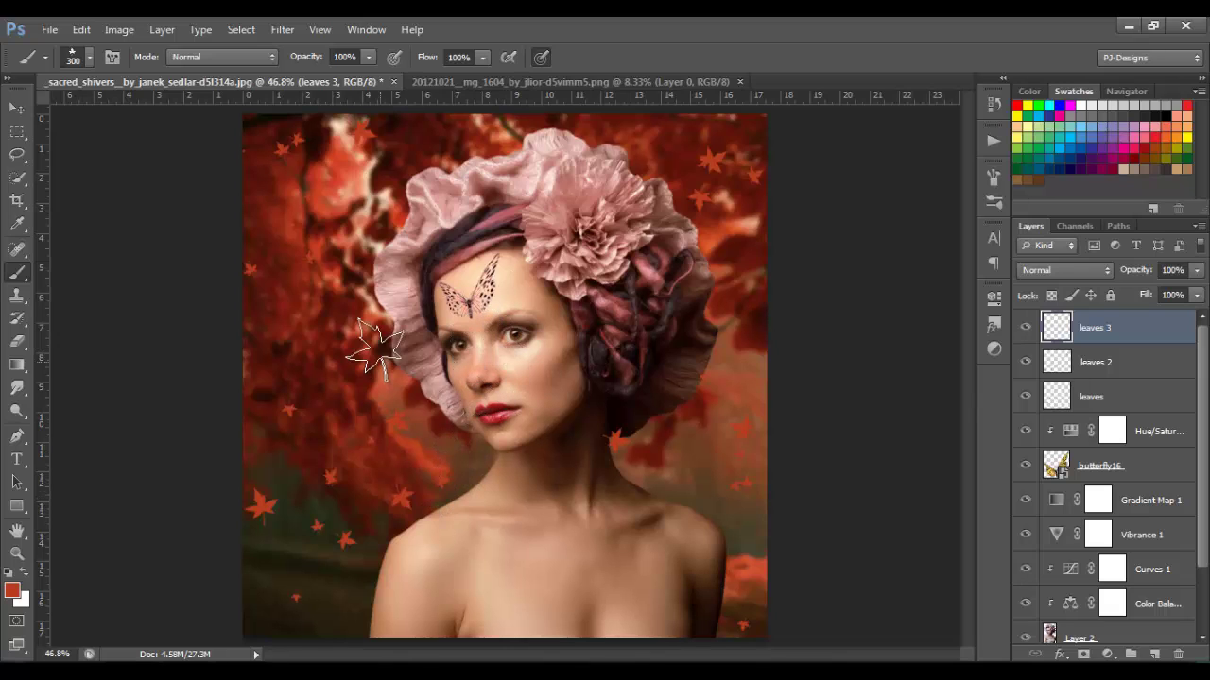
click(430, 449)
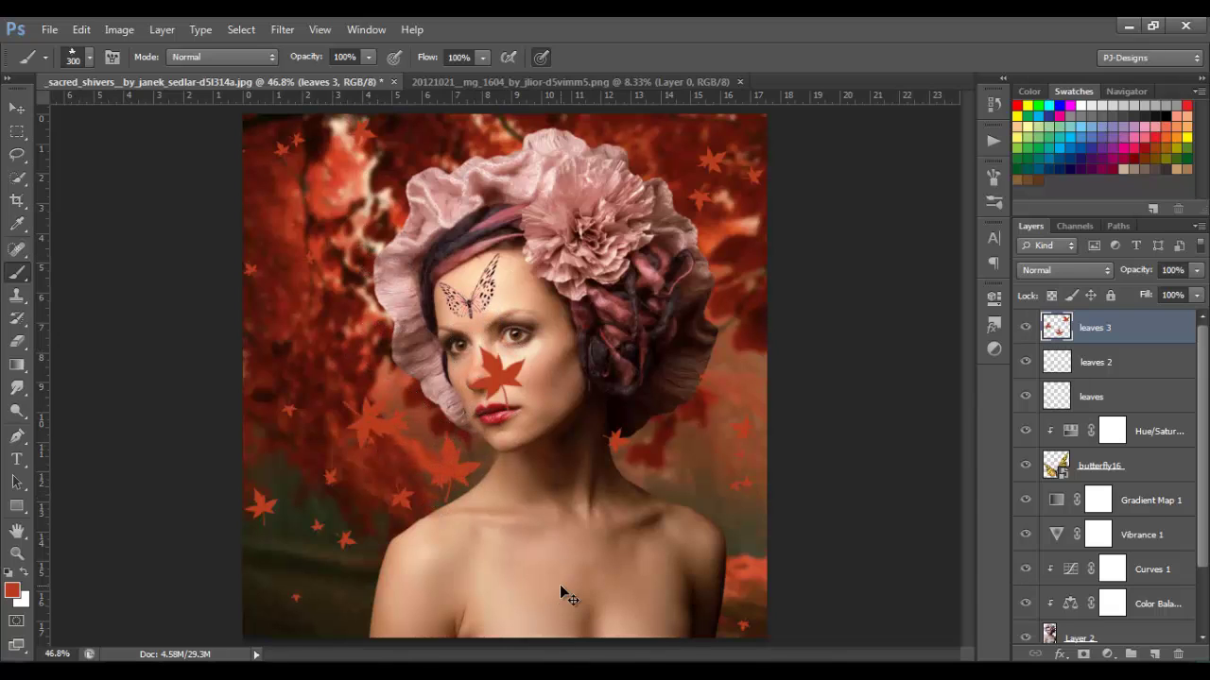
key(ctrl+z)
click(495, 546)
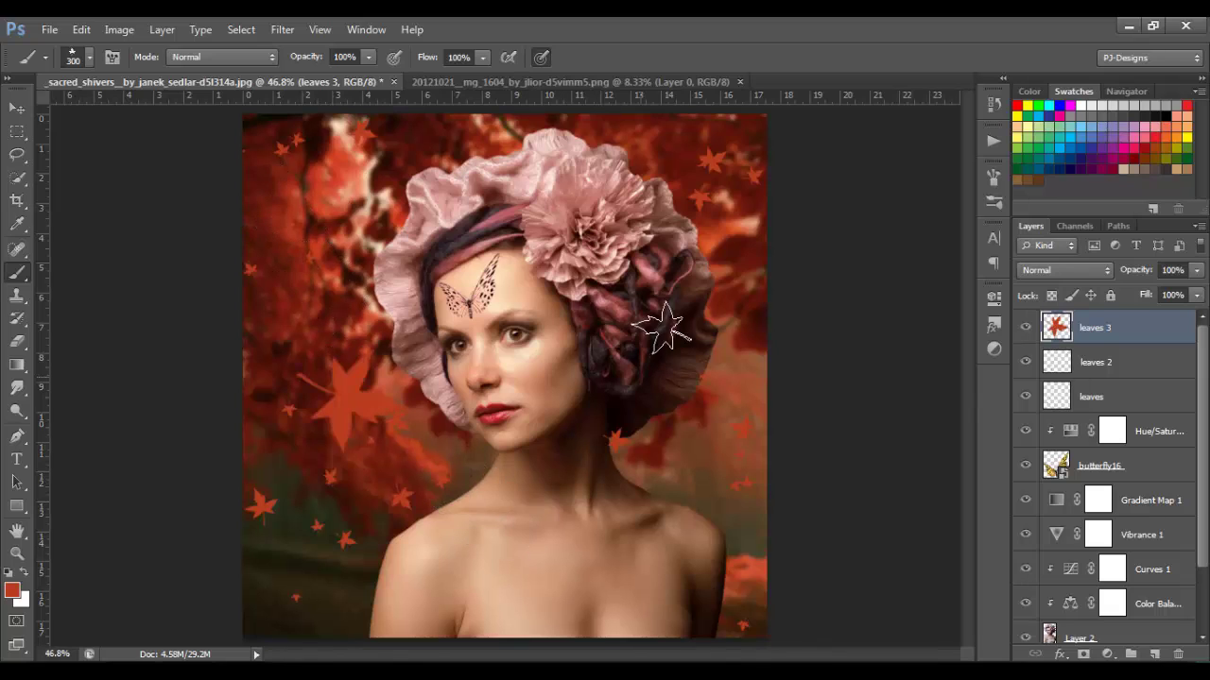
click(680, 304)
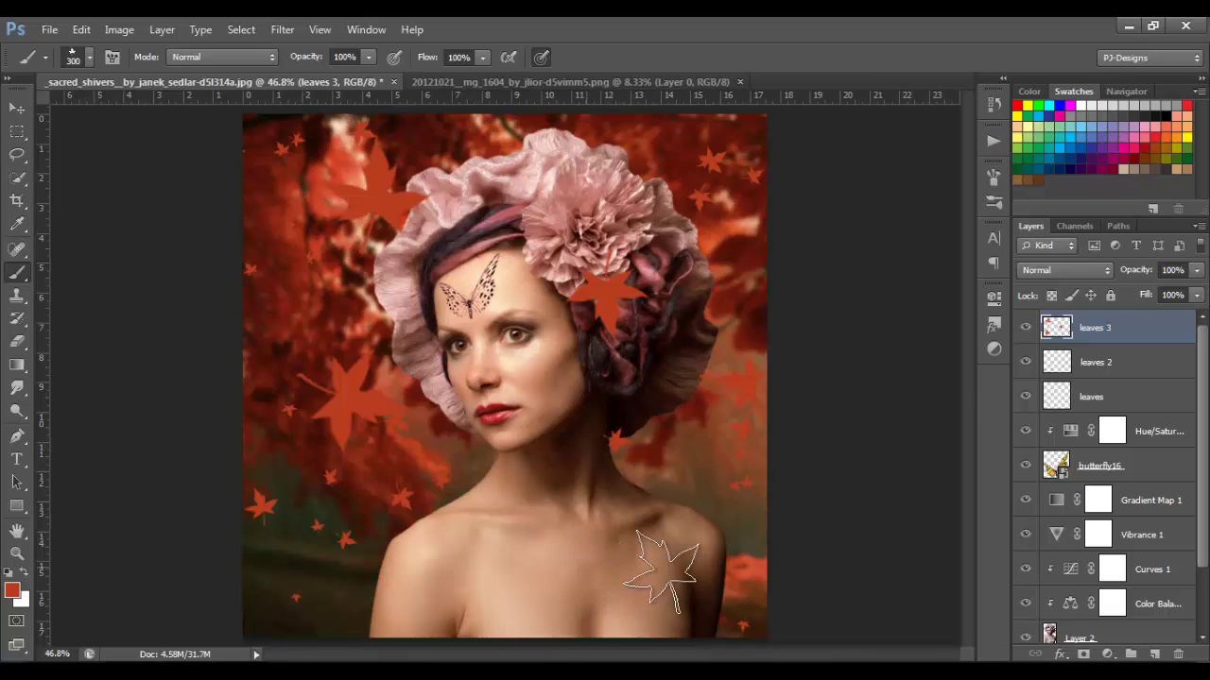
click(545, 607)
click(688, 513)
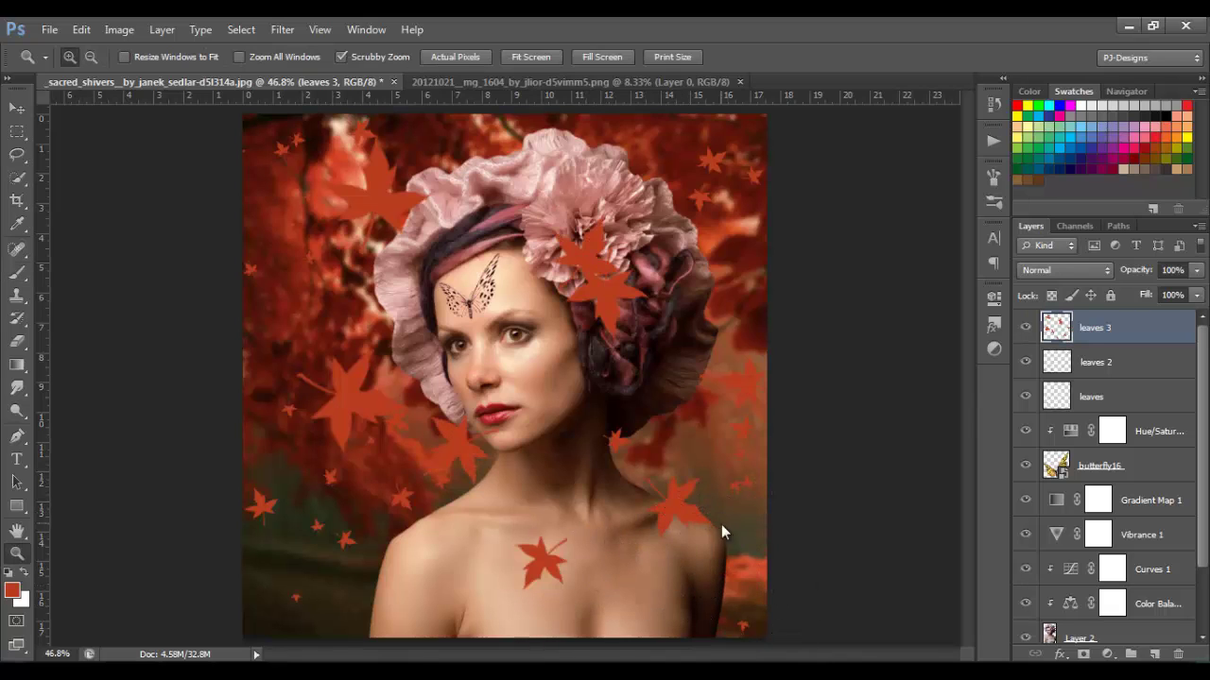
key(ctrl+z)
click(670, 526)
click(666, 525)
key(ctrl+alt+z)
key(ctrl+alt+z)
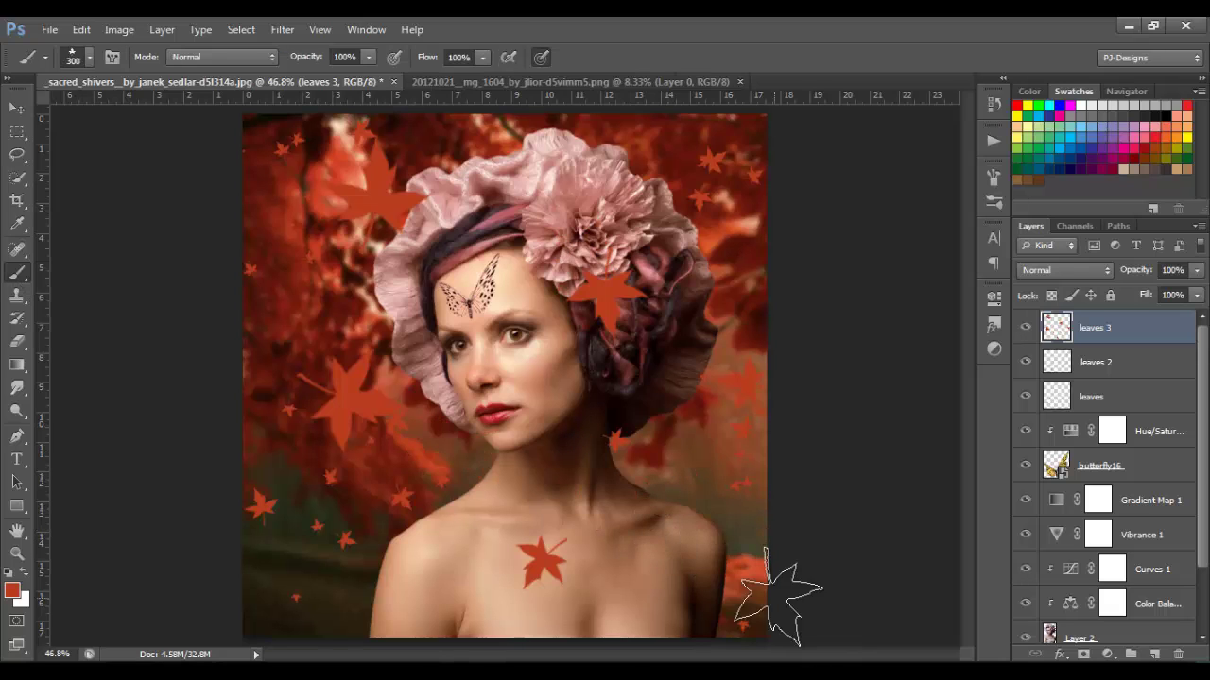
click(419, 561)
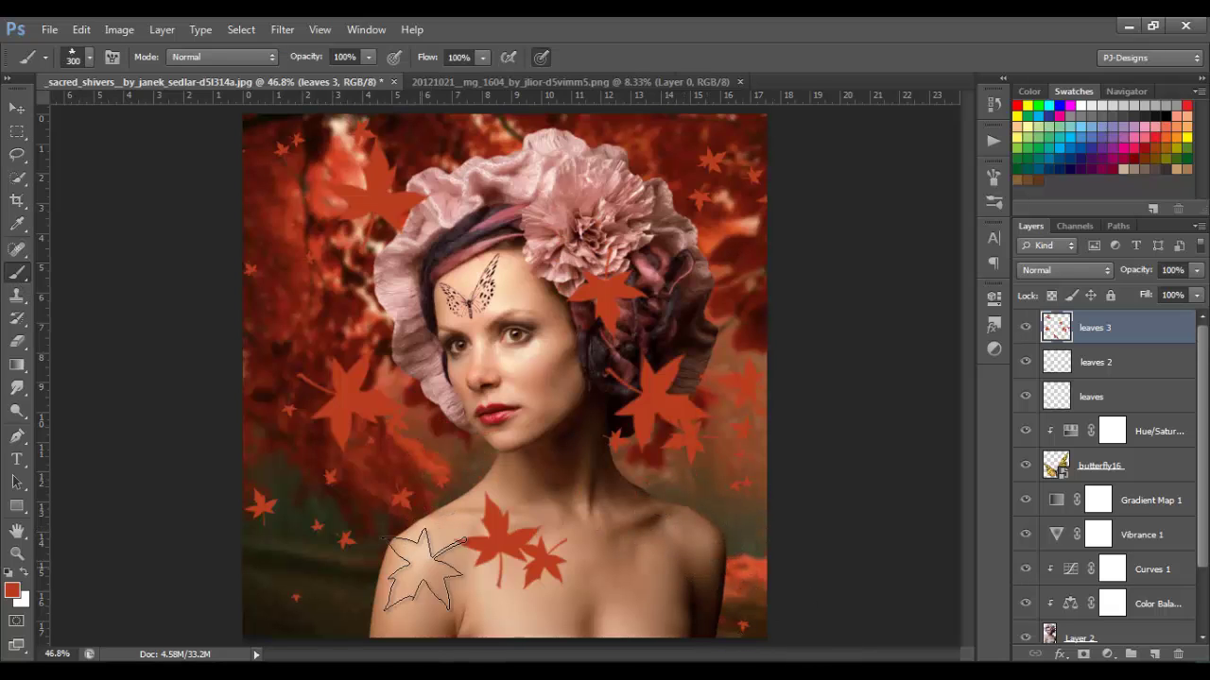
key(ctrl+z)
click(640, 464)
key(ctrl+z)
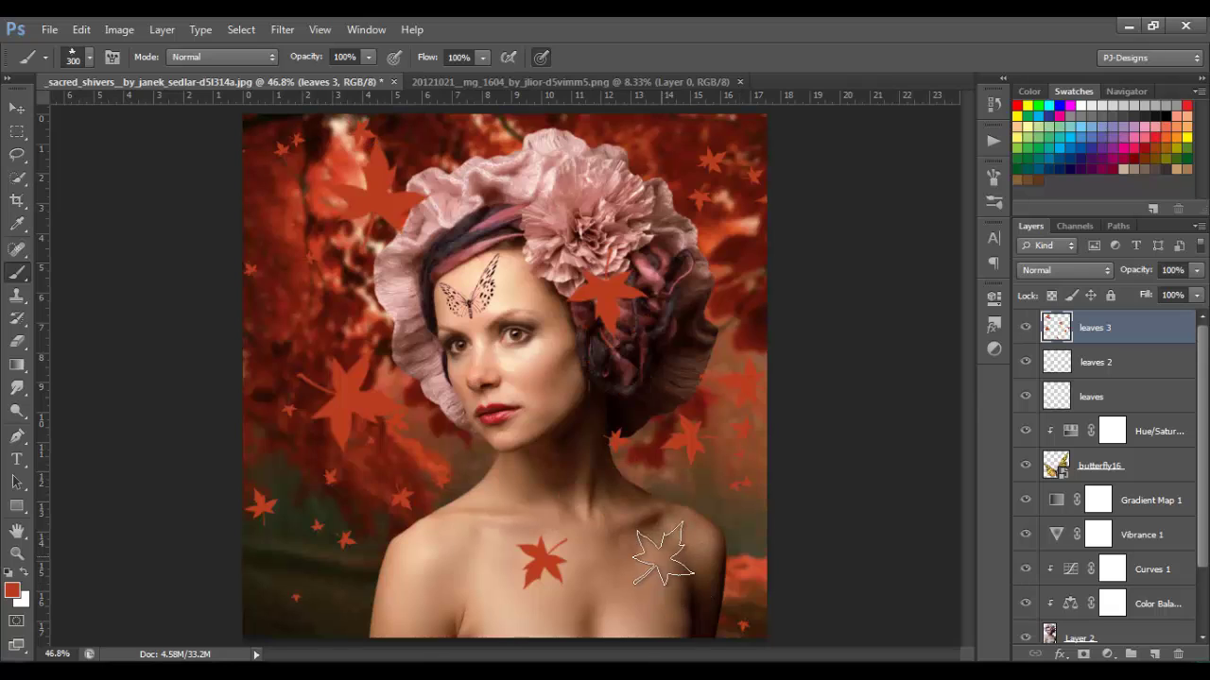
click(659, 555)
key(ctrl+z)
click(727, 535)
key(ctrl+z)
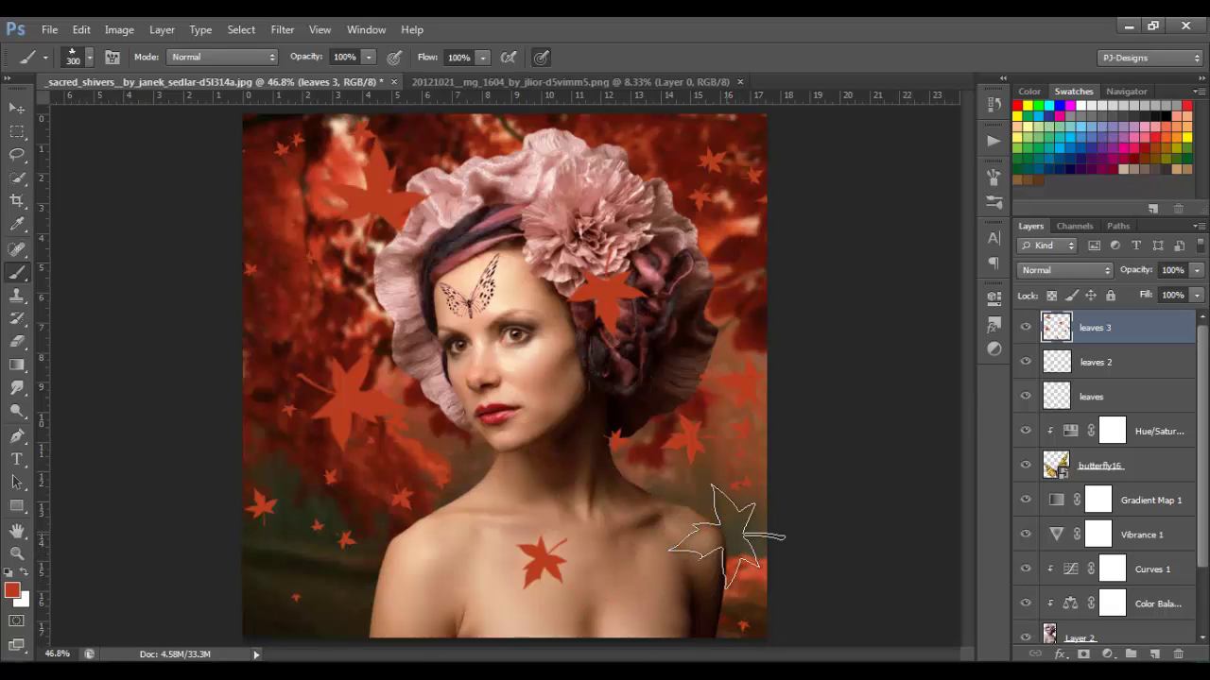
click(726, 536)
key(ctrl+z)
click(401, 570)
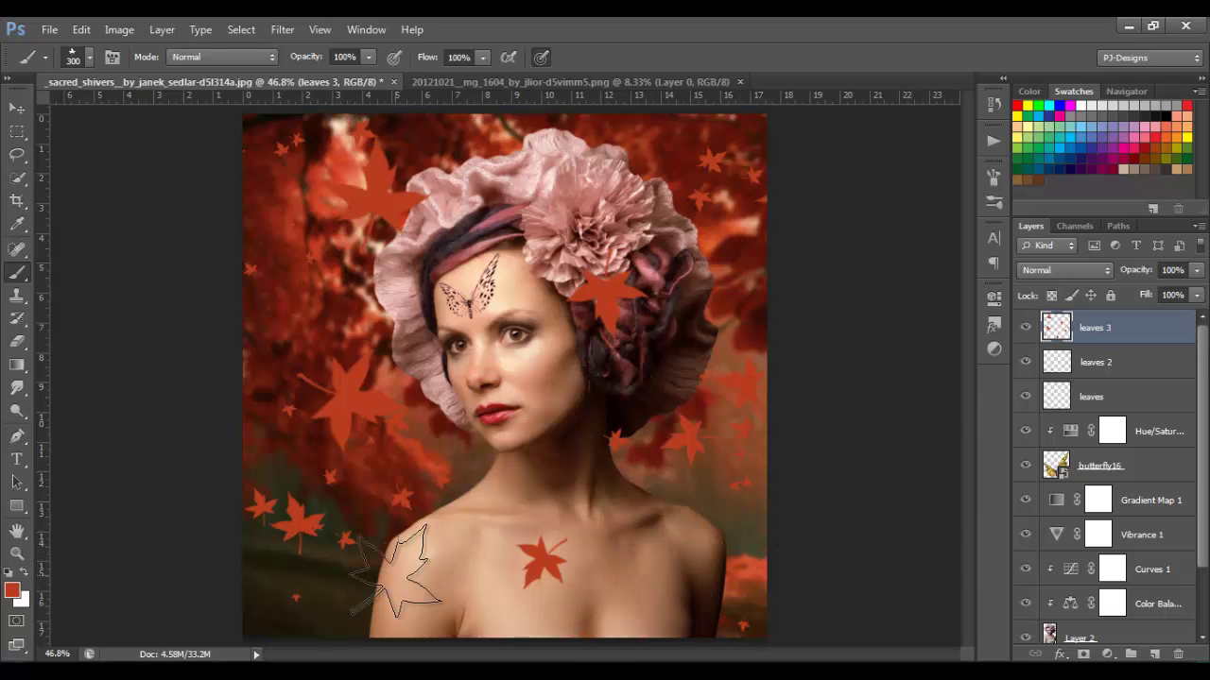
key(ctrl+z)
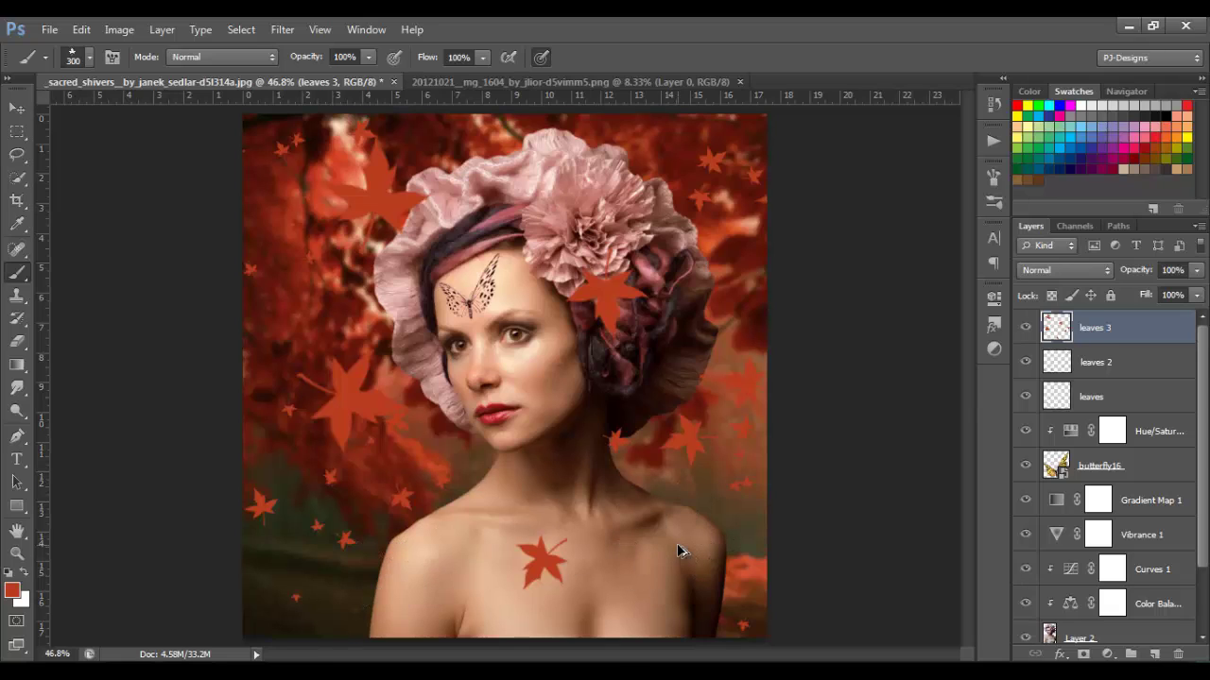
Step: Stamp further 300 px leaves at the base of the neck, on the chest and along the picture's lower edge
click(699, 534)
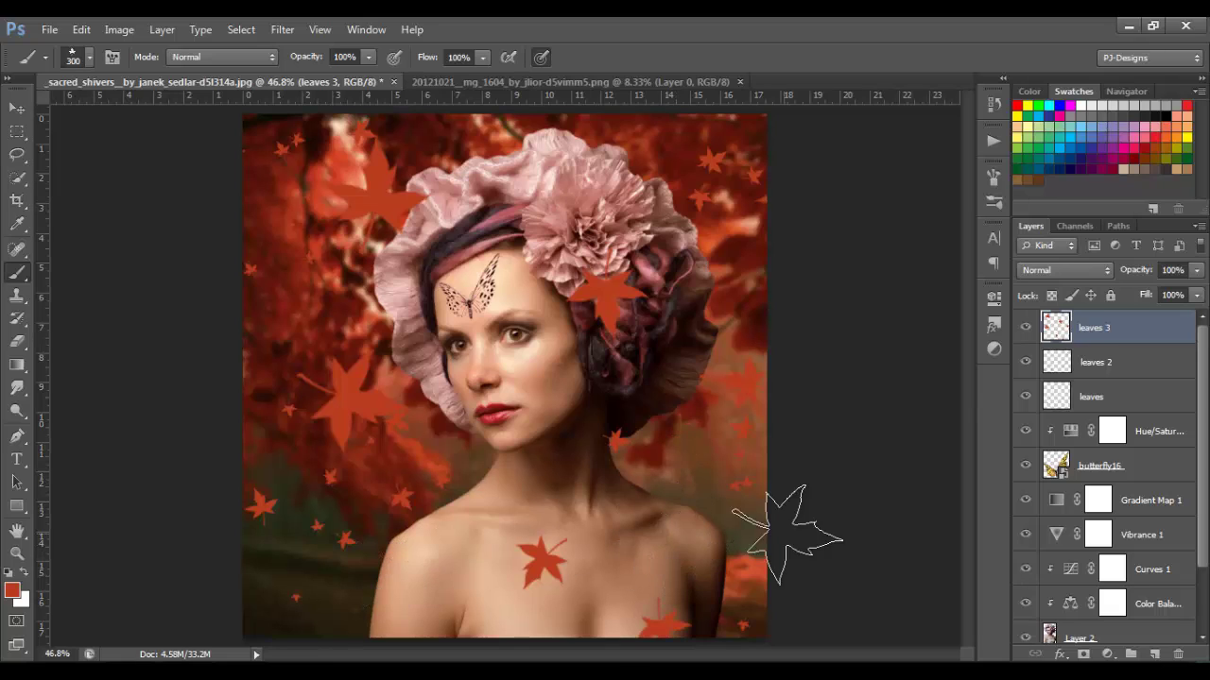
click(695, 501)
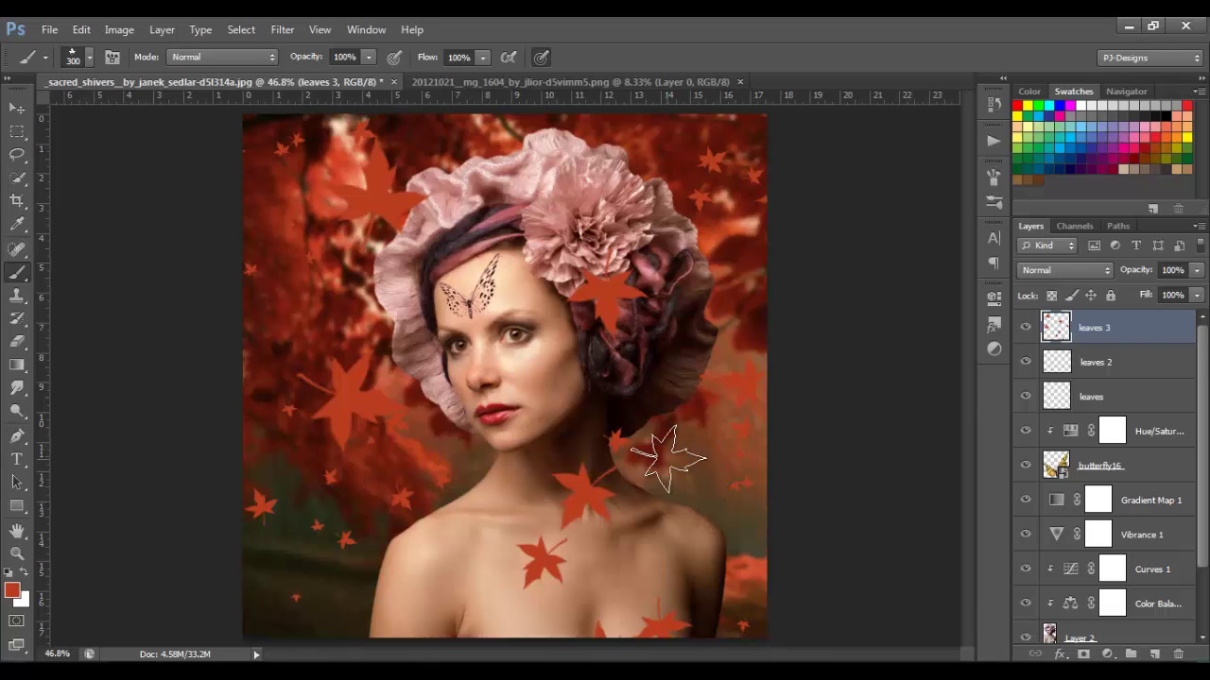
click(423, 553)
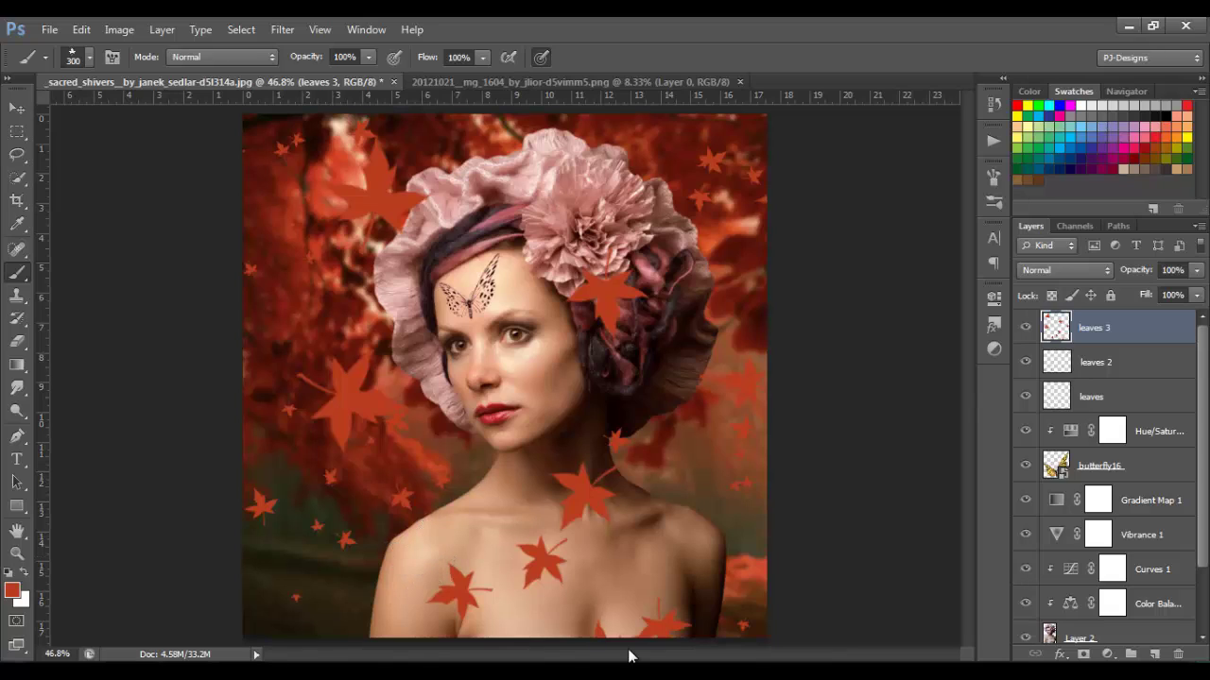
Step: Lasso the large leaf covering the dark braided hair, move it beside the woman's forehead below the flower, and deselect it
click(16, 155)
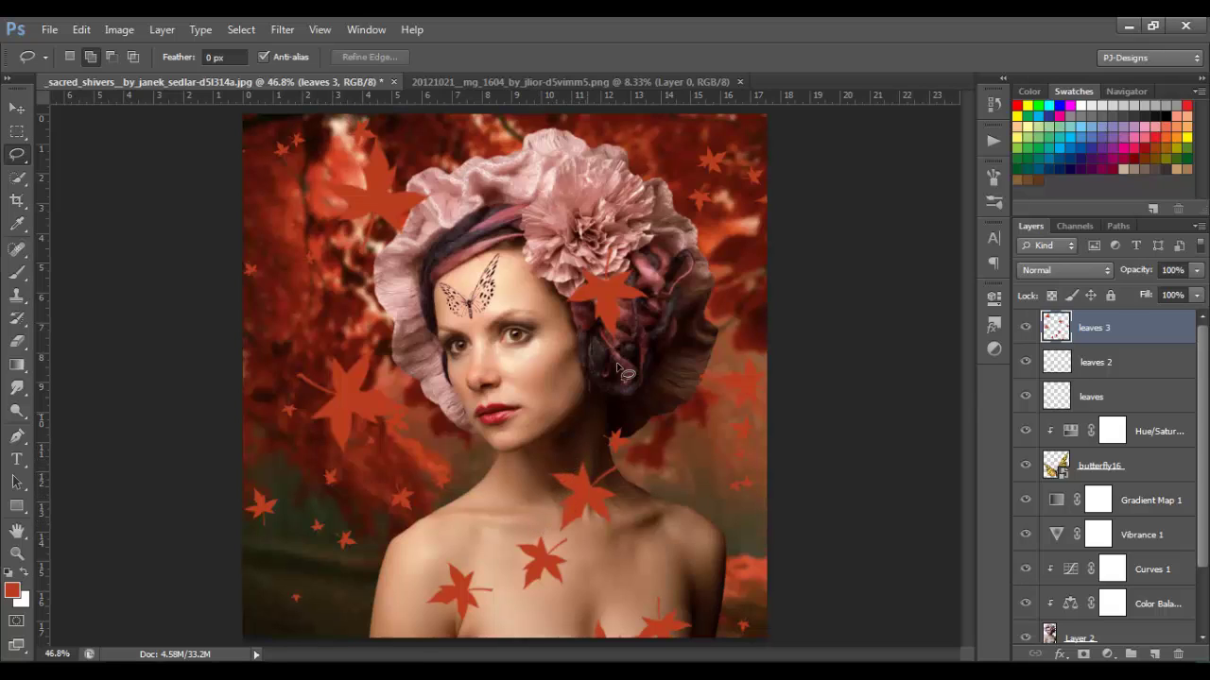
mouse_move(622, 362)
mouse_down()
mouse_move(640, 327)
mouse_move(640, 267)
mouse_move(604, 229)
mouse_move(571, 257)
mouse_move(569, 311)
mouse_move(596, 348)
mouse_move(625, 361)
mouse_up()
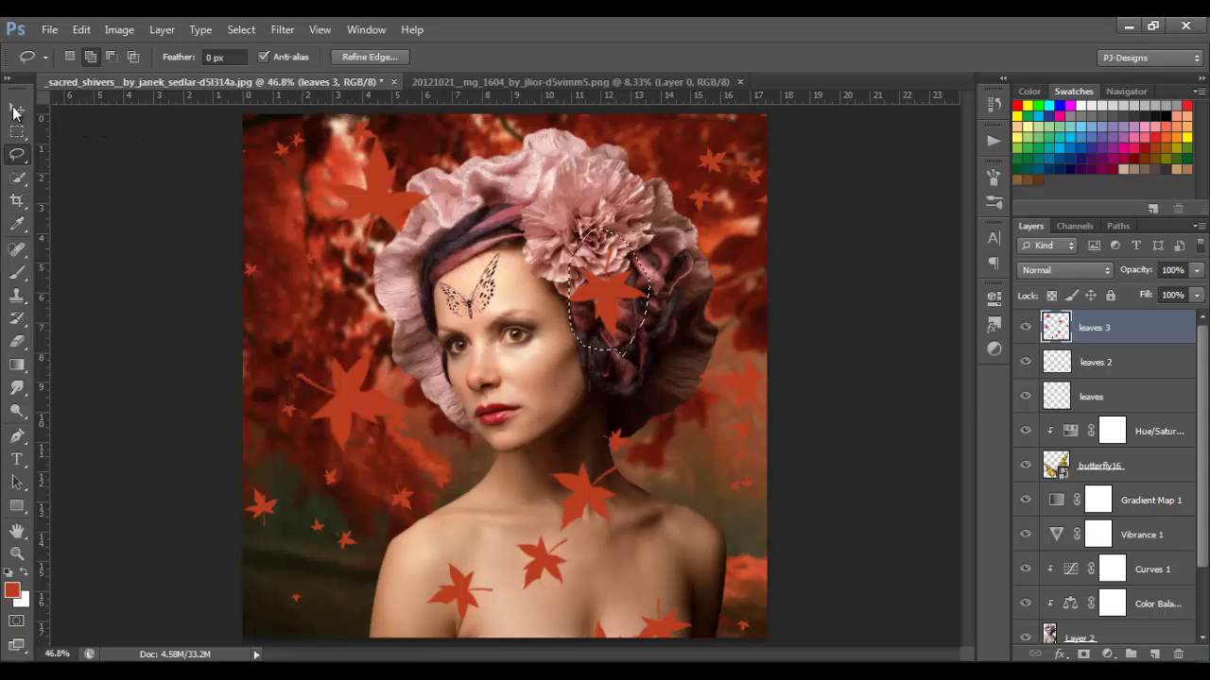
click(17, 108)
drag(605, 317, 557, 302)
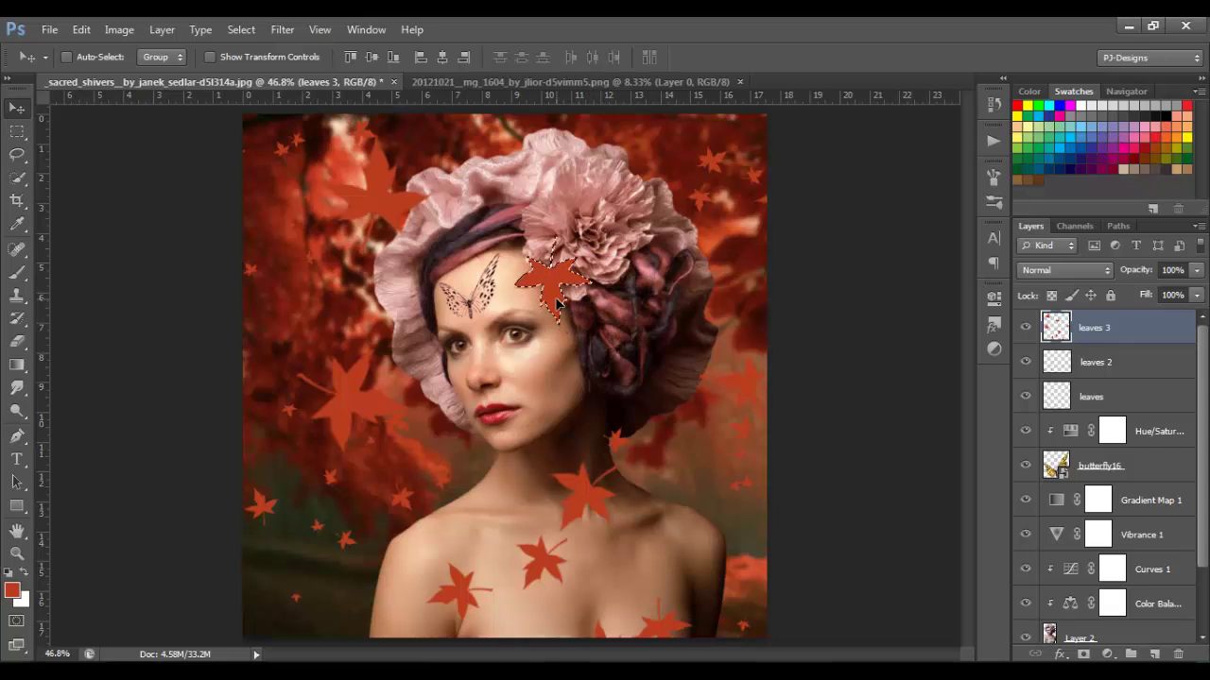
key(ctrl+d)
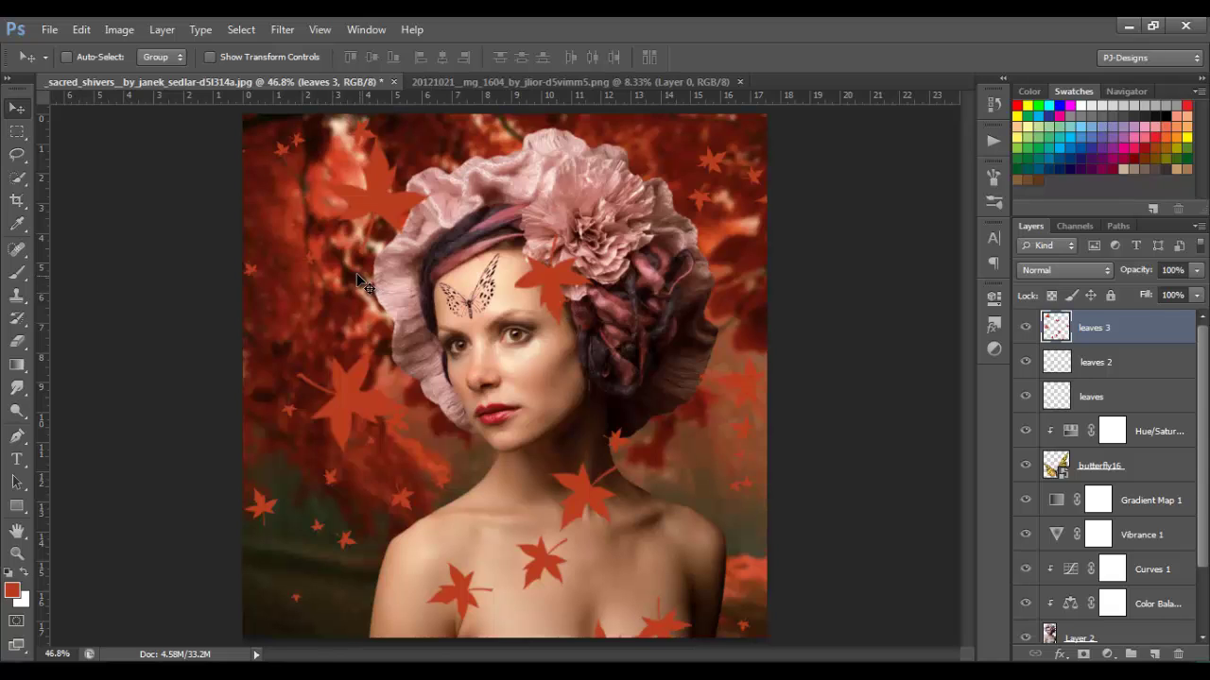
Step: Undo any shift of the whole leaf layer, then lasso the large upper-left leaf, move it onto the headpiece's left edge and deselect it
drag(416, 247, 440, 232)
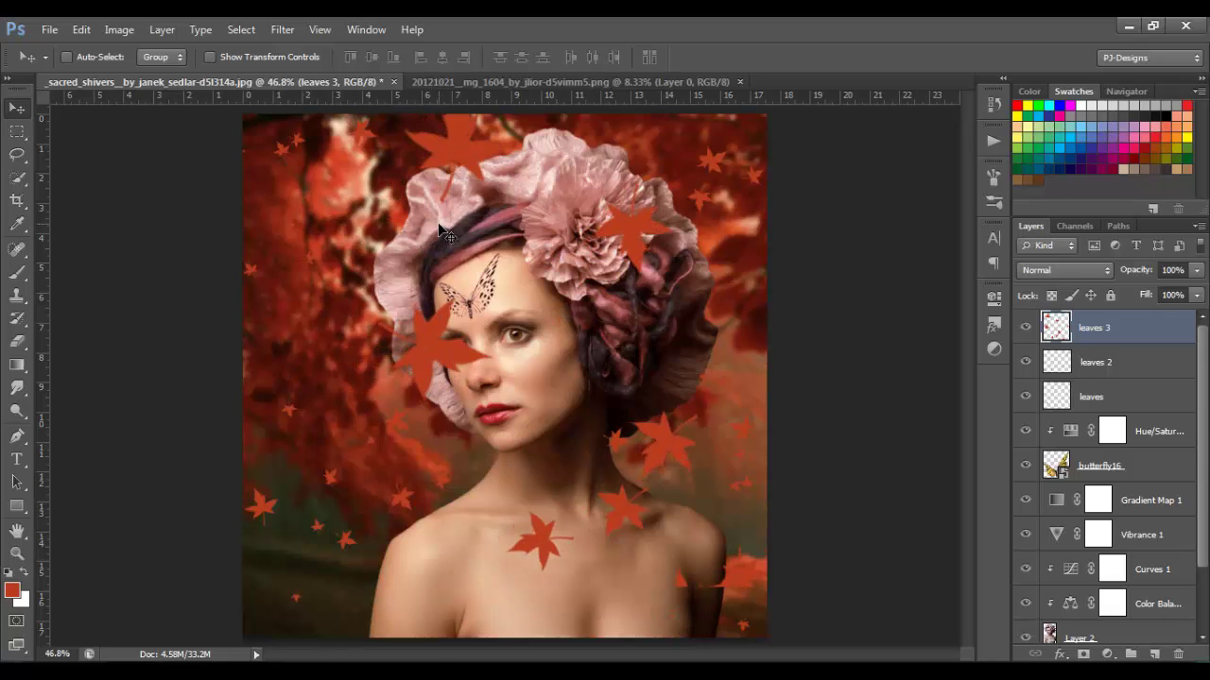
key(ctrl+z)
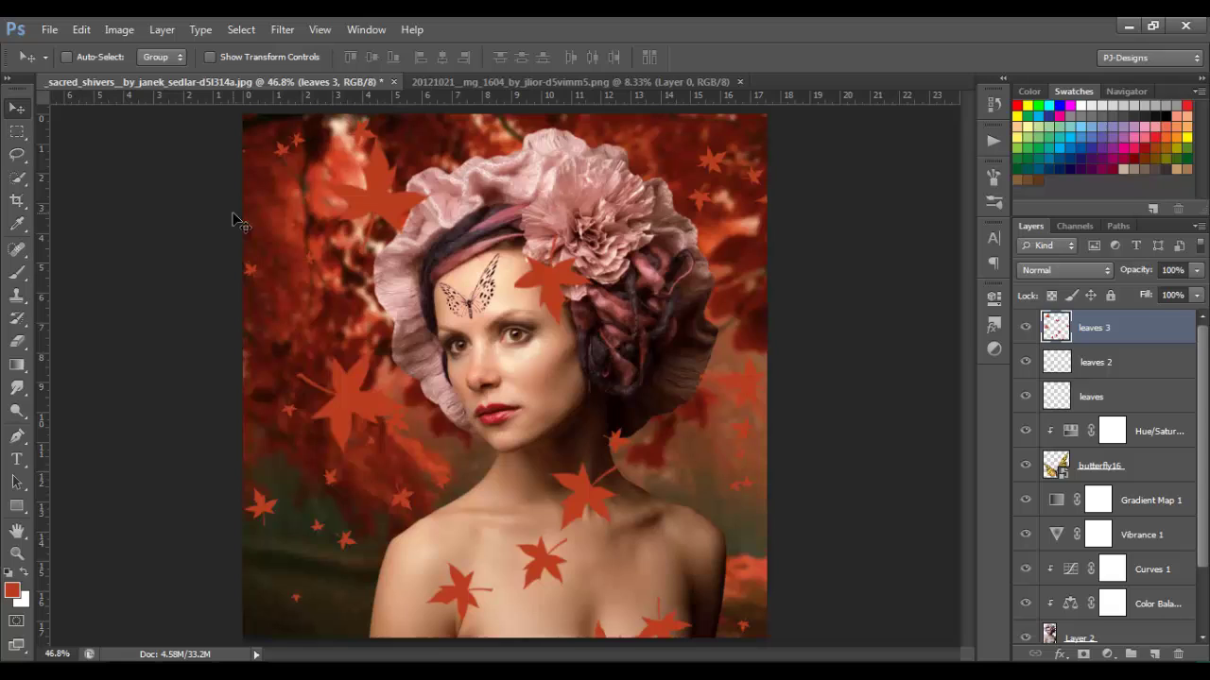
click(21, 154)
mouse_move(305, 173)
mouse_down()
mouse_move(372, 278)
mouse_move(457, 224)
mouse_move(334, 147)
mouse_move(305, 195)
mouse_up()
mouse_move(400, 164)
mouse_down()
mouse_move(448, 171)
mouse_move(451, 184)
mouse_up()
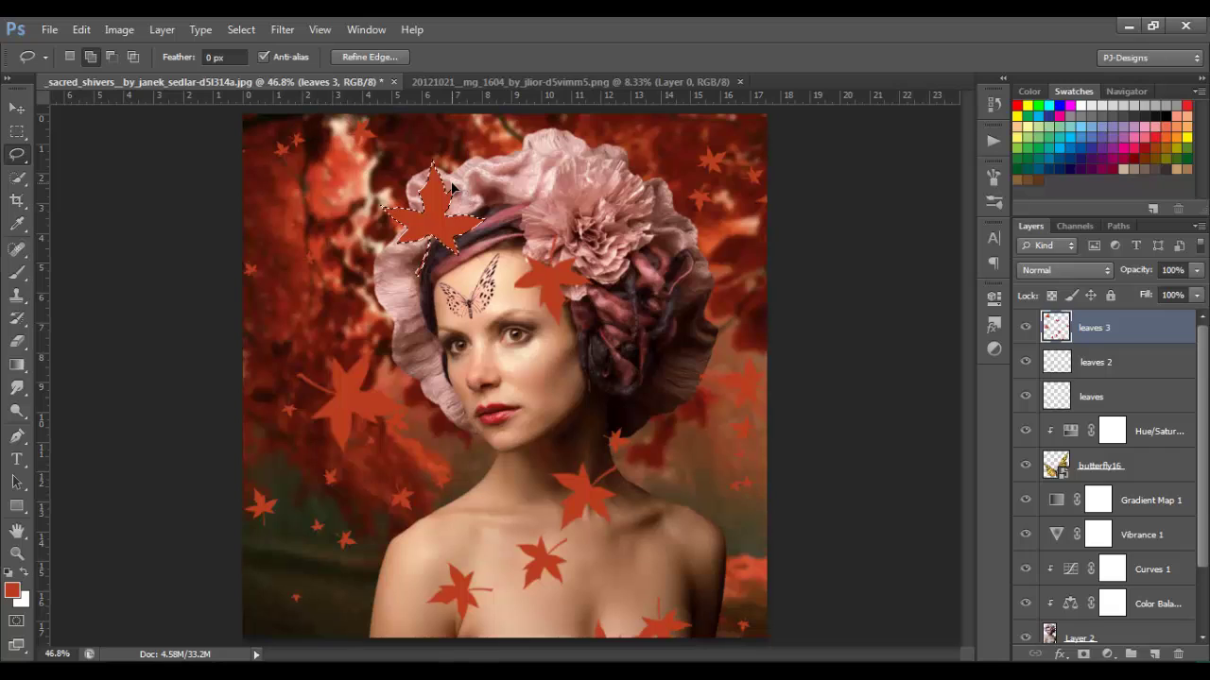
key(ctrl+d)
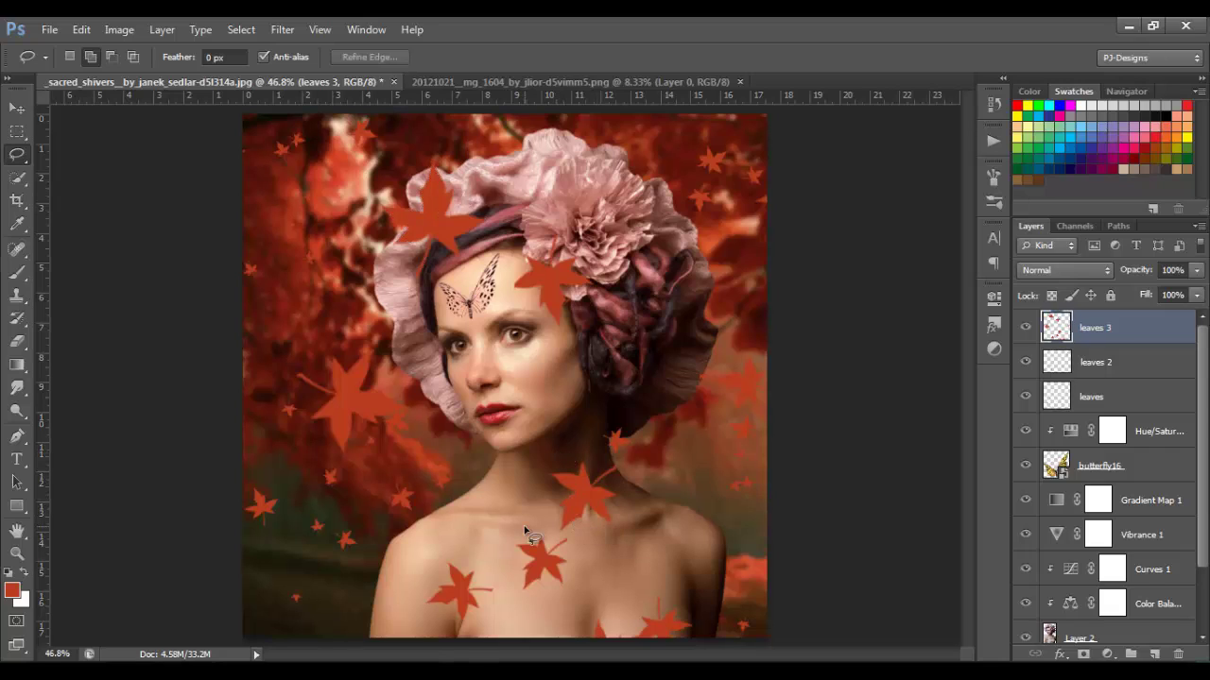
Step: Move the leaf at the chest's centre toward the right shoulder and the leaf beside the neck to the throat's base, deselecting each
mouse_move(524, 531)
mouse_down()
mouse_move(491, 572)
mouse_move(528, 604)
mouse_move(580, 584)
mouse_move(580, 556)
mouse_move(574, 532)
mouse_move(517, 531)
mouse_move(563, 563)
mouse_move(666, 555)
mouse_up()
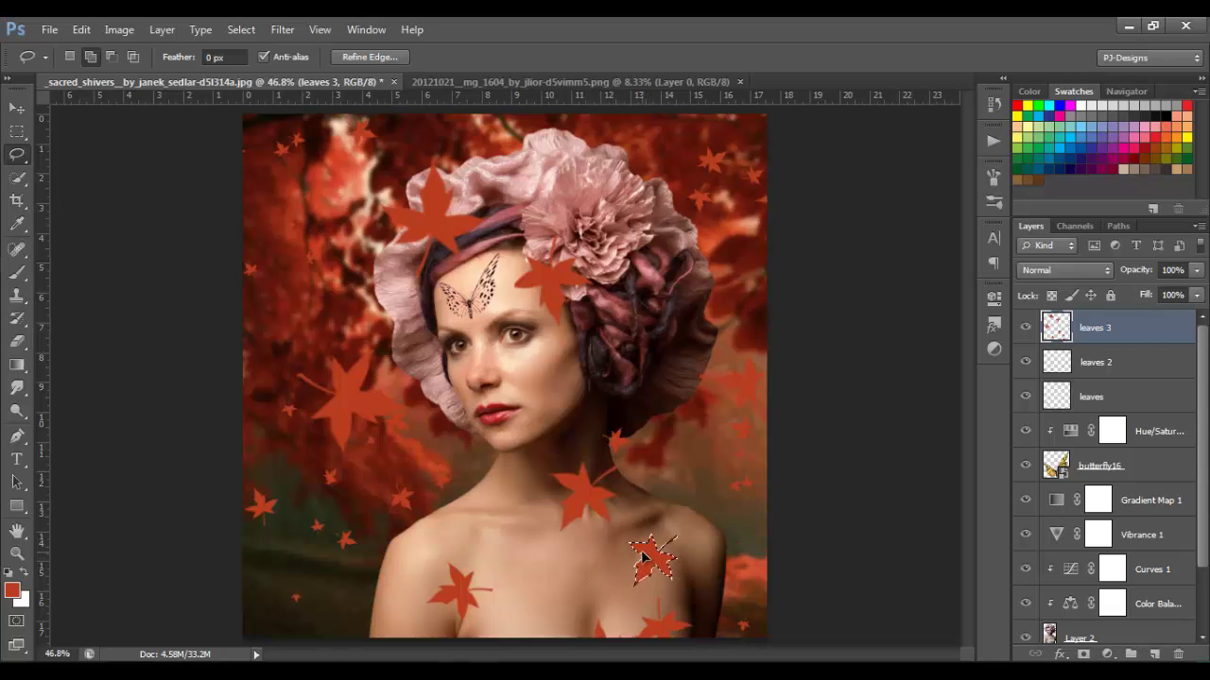
key(ctrl+d)
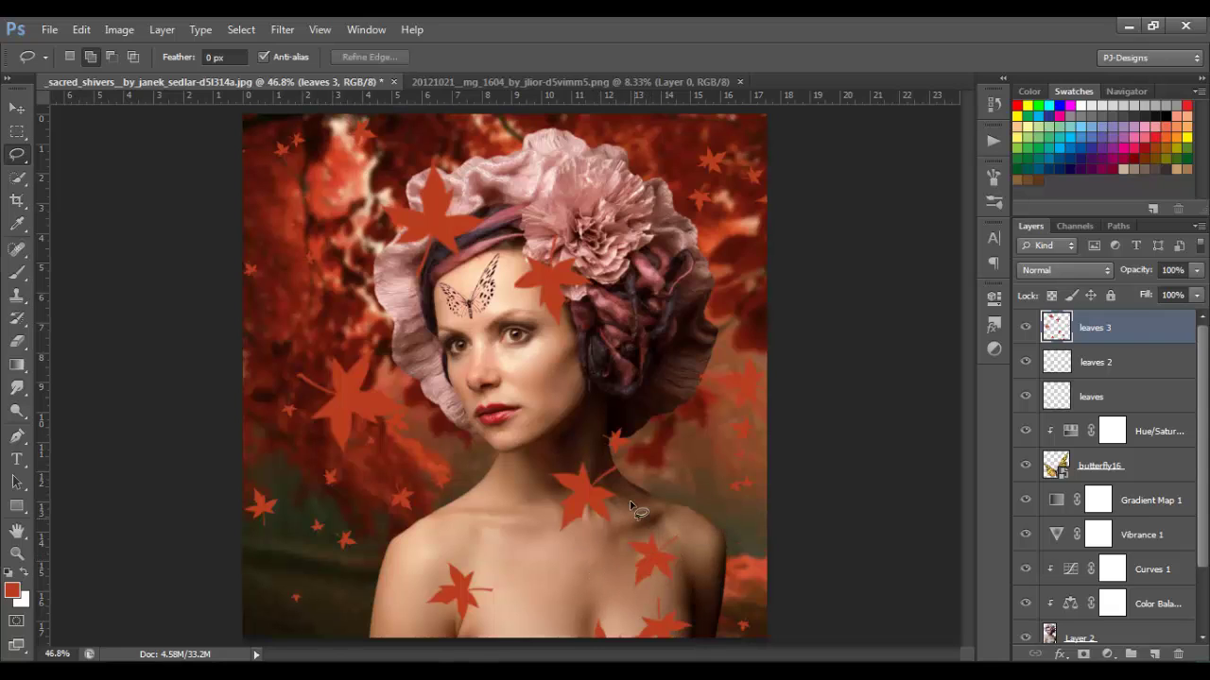
mouse_move(631, 500)
mouse_down()
mouse_move(618, 456)
mouse_move(576, 451)
mouse_move(546, 467)
mouse_move(524, 504)
mouse_move(561, 548)
mouse_move(596, 548)
mouse_move(632, 495)
mouse_move(548, 511)
mouse_up()
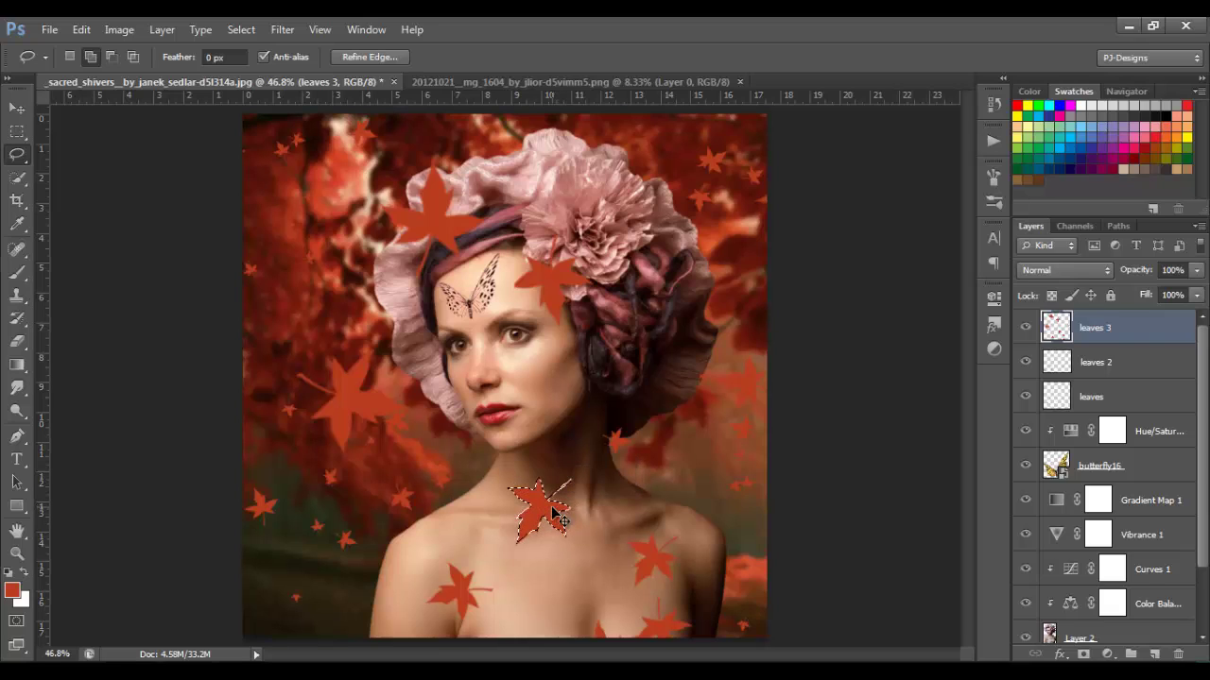
key(ctrl+d)
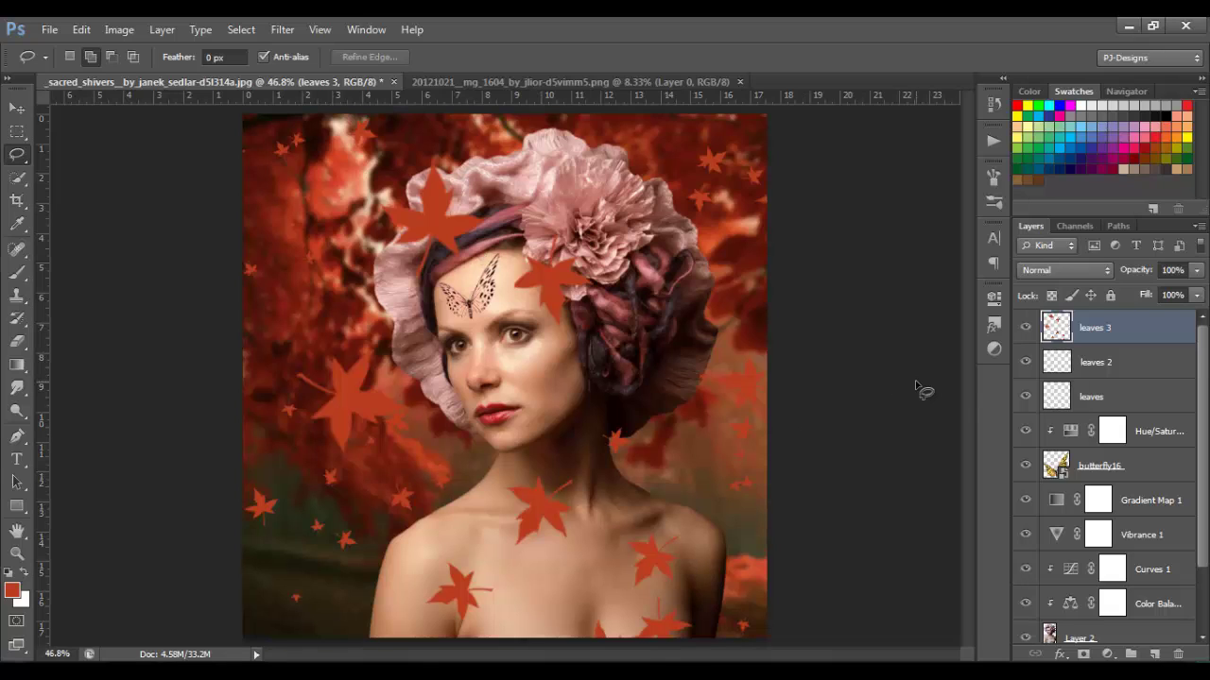
Step: Apply a Gaussian Blur with a radius of 4 pixels to the "leaves" layer
click(1129, 402)
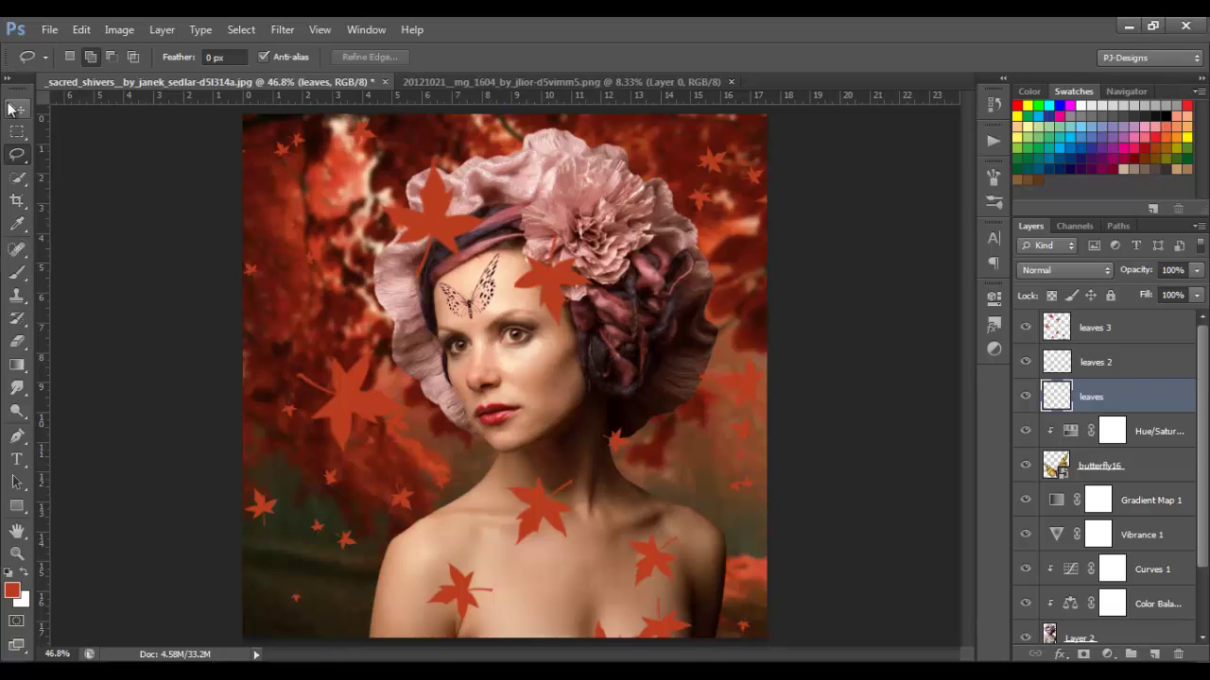
click(11, 109)
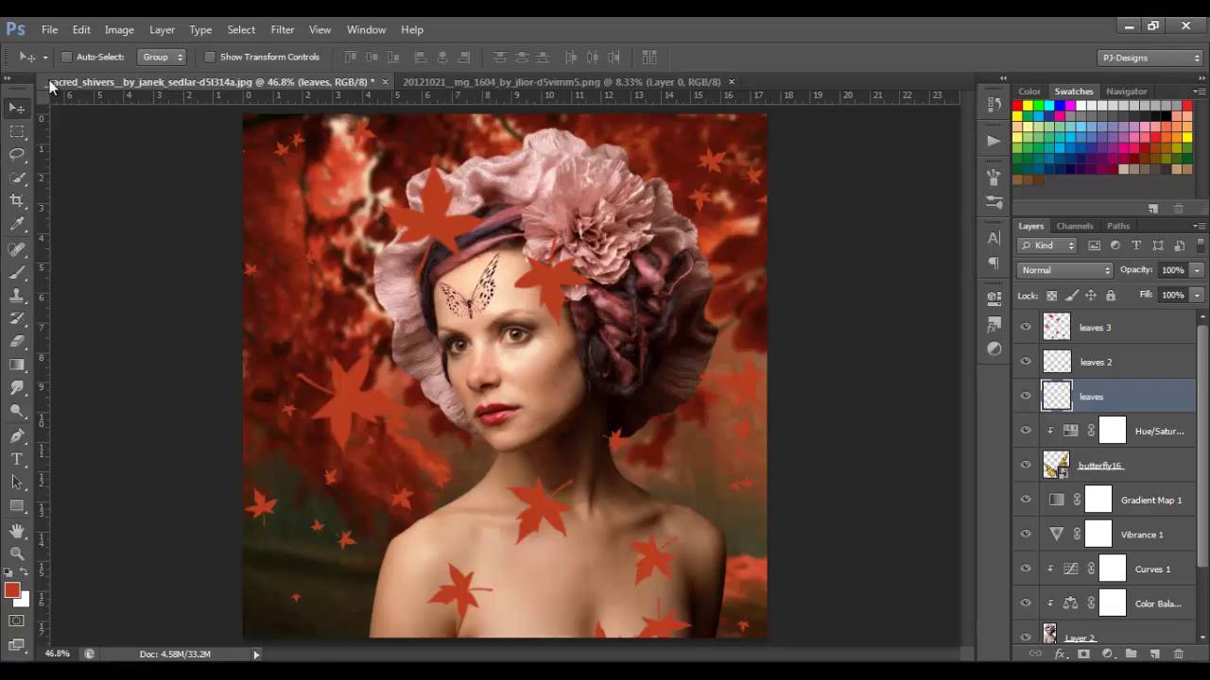
click(285, 31)
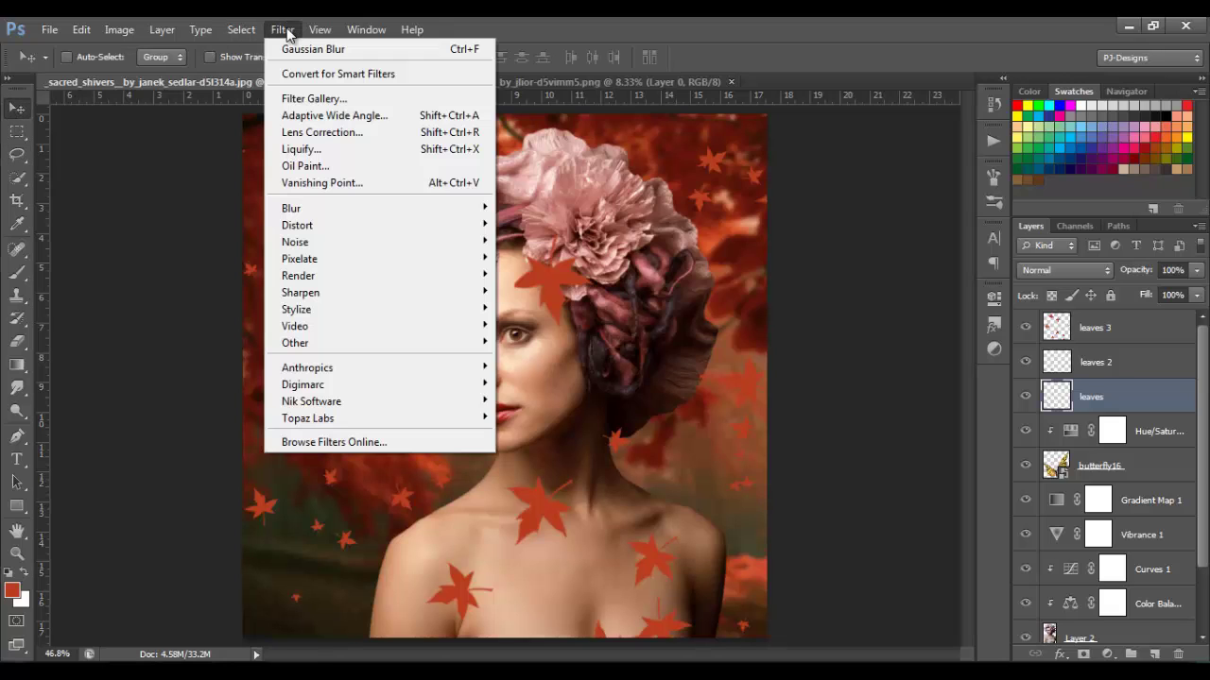
mouse_move(367, 217)
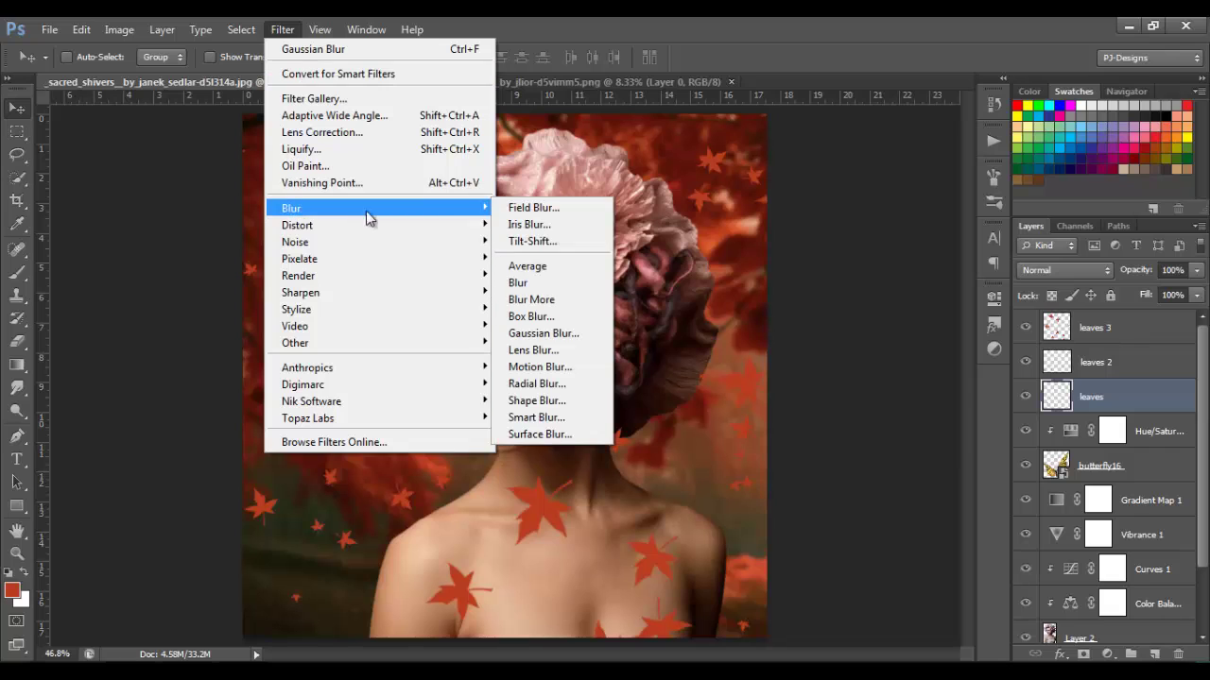
click(543, 333)
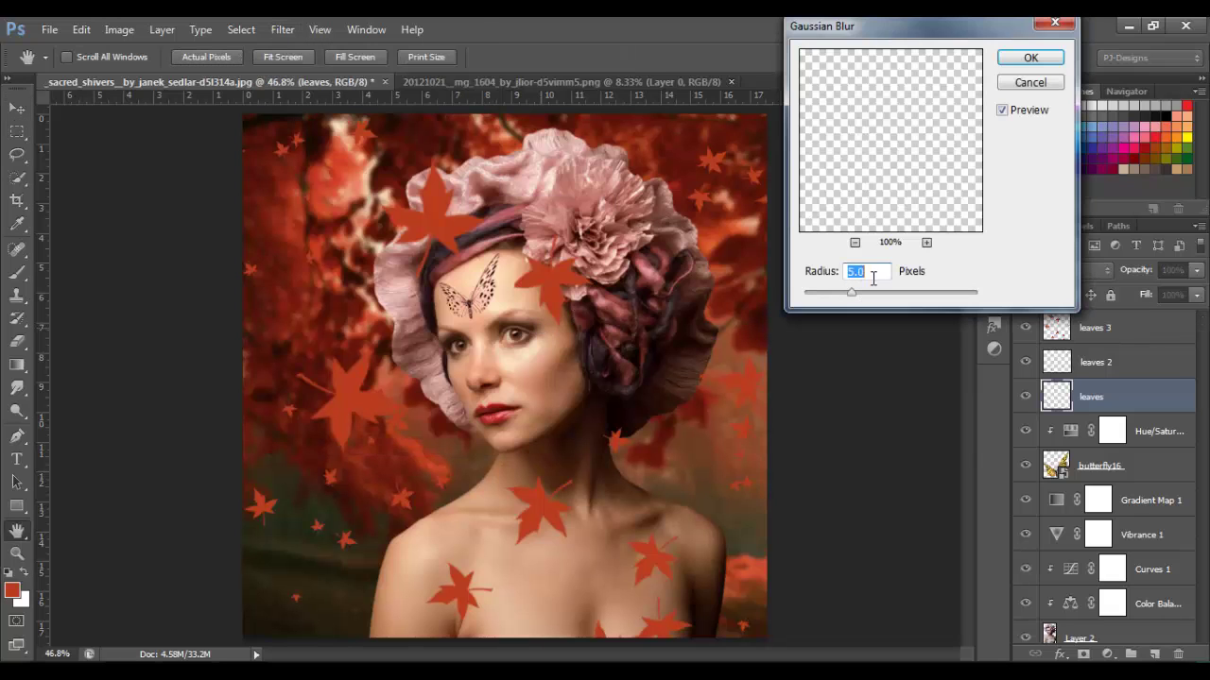
text(4)
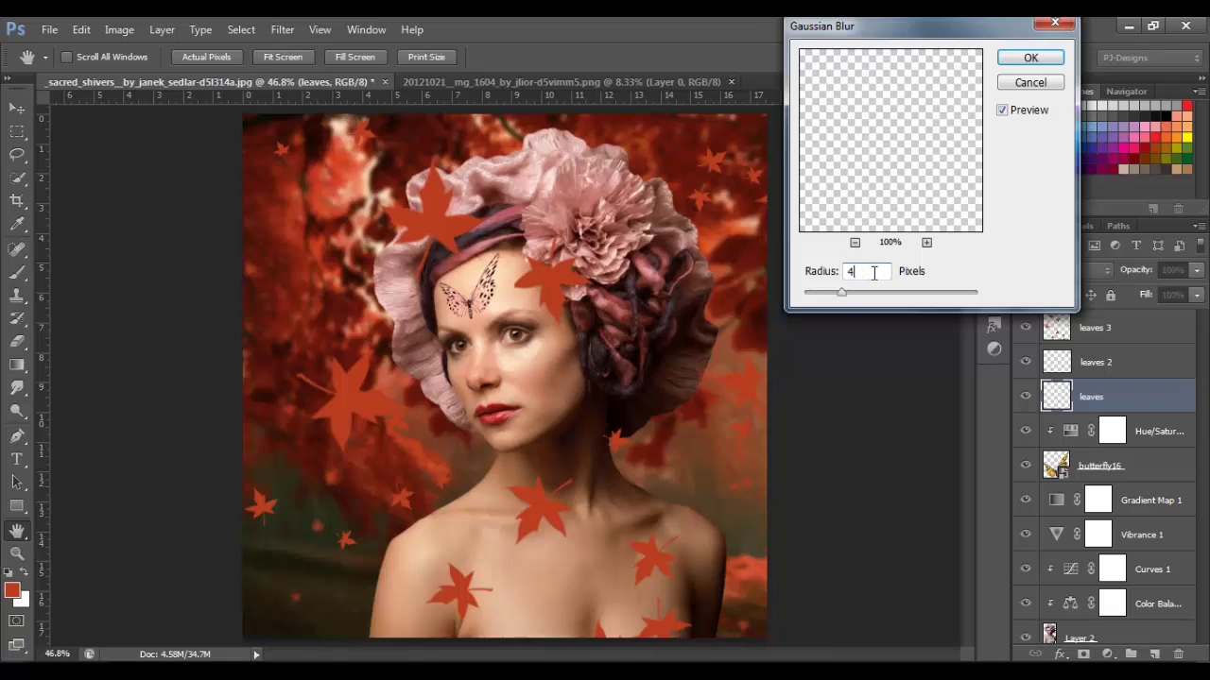
click(1015, 60)
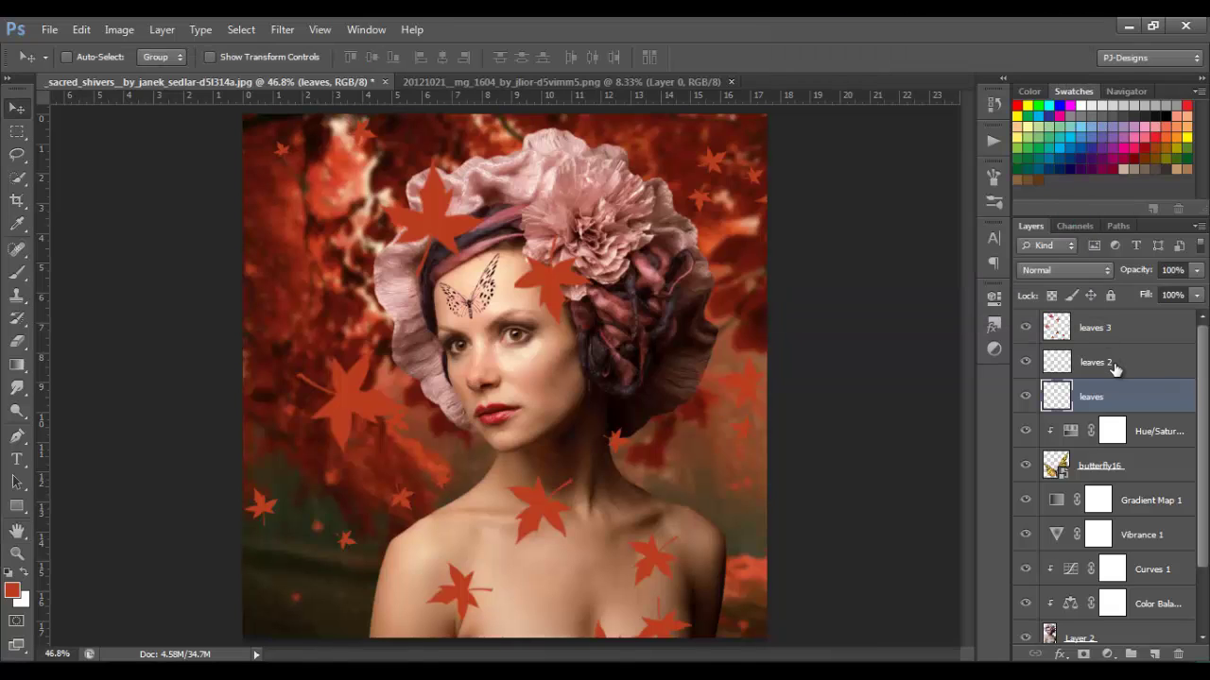
Step: Apply a Gaussian Blur with a radius of 3 pixels to the "leaves 2" layer
click(1075, 359)
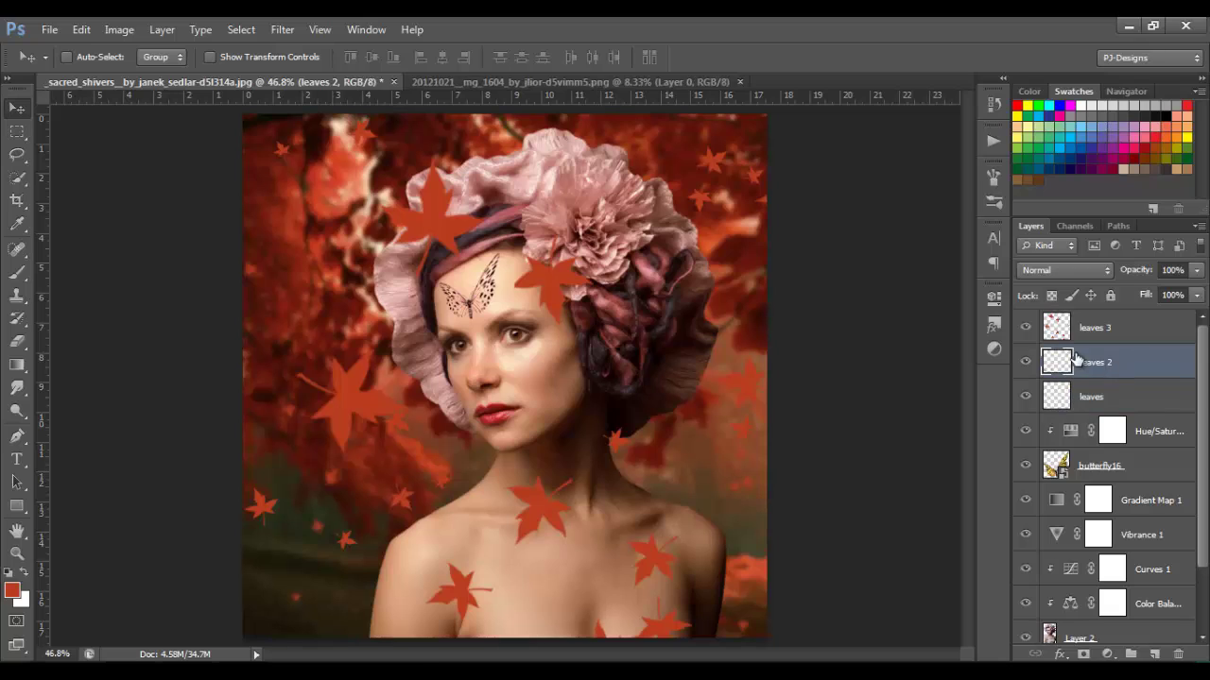
click(286, 33)
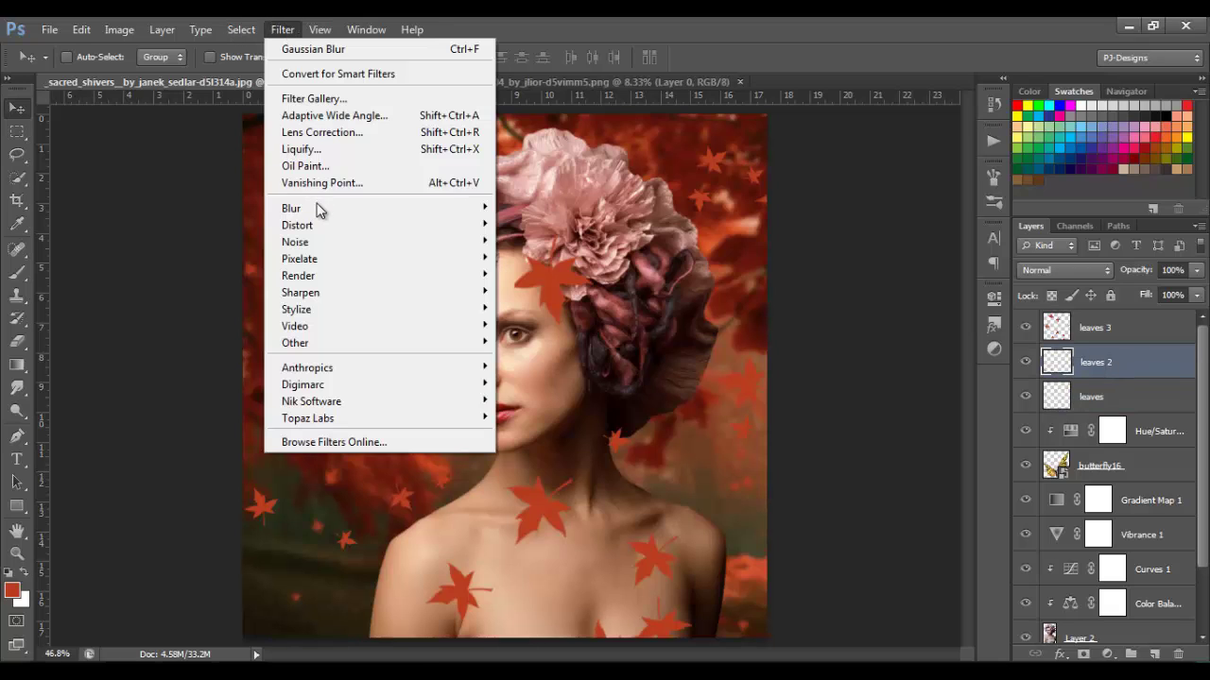
mouse_move(316, 208)
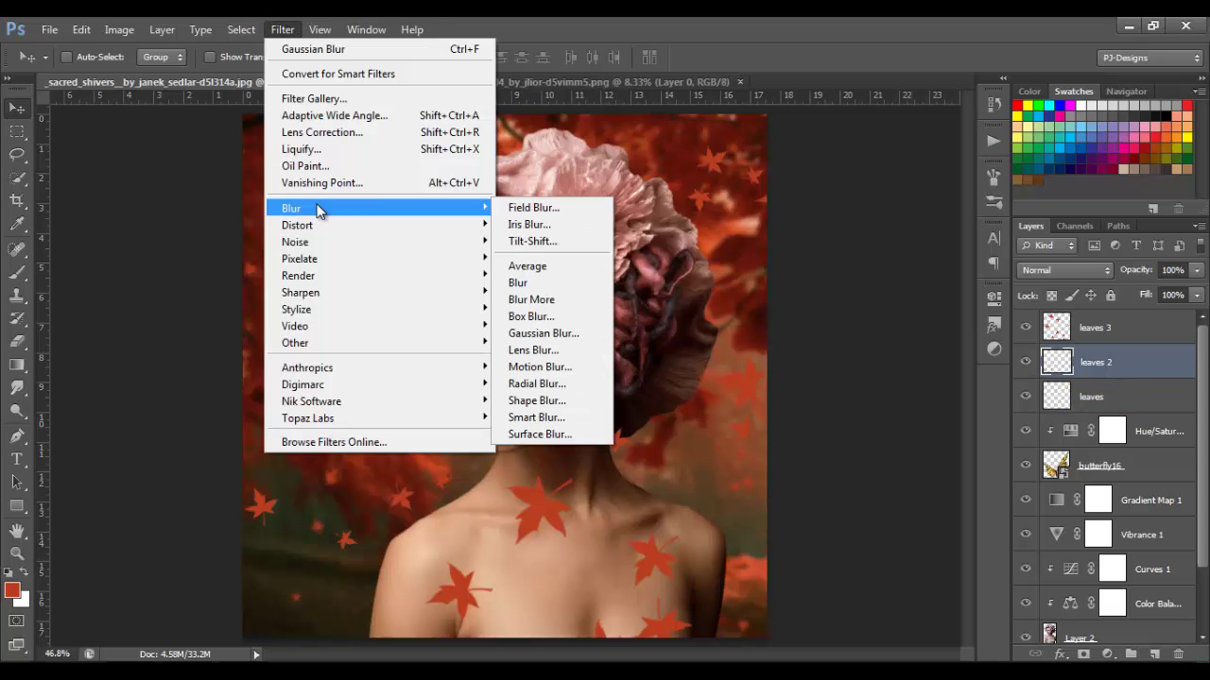
click(556, 334)
text(3)
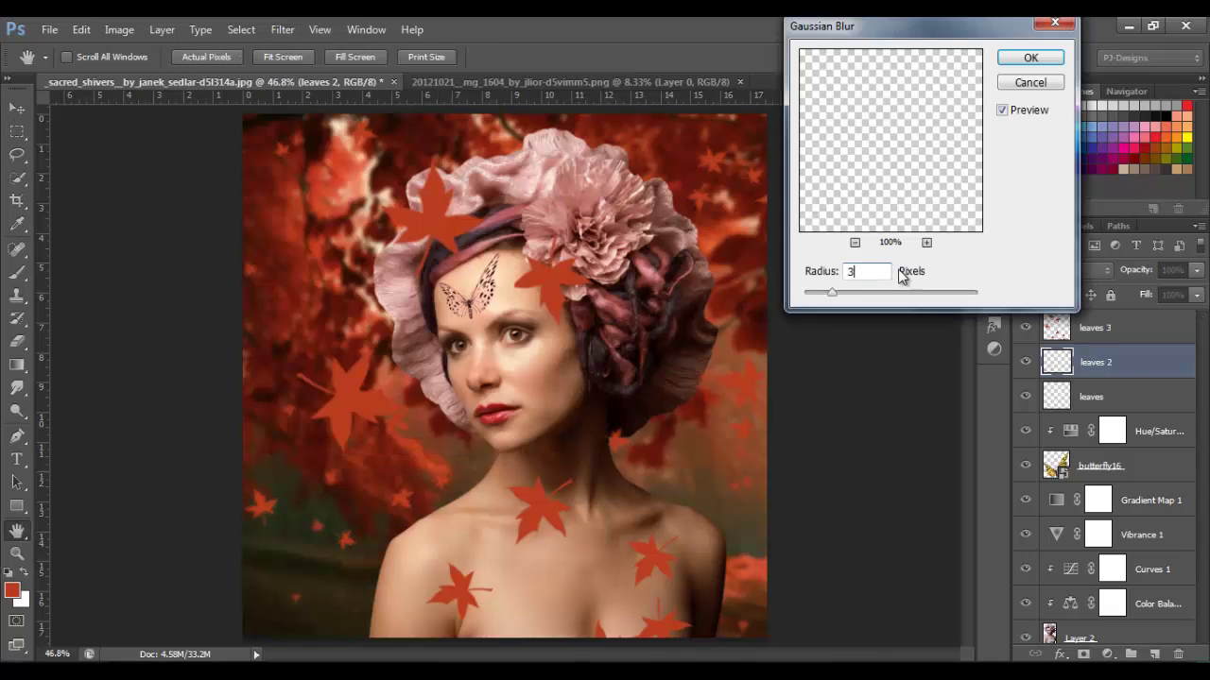
click(1030, 58)
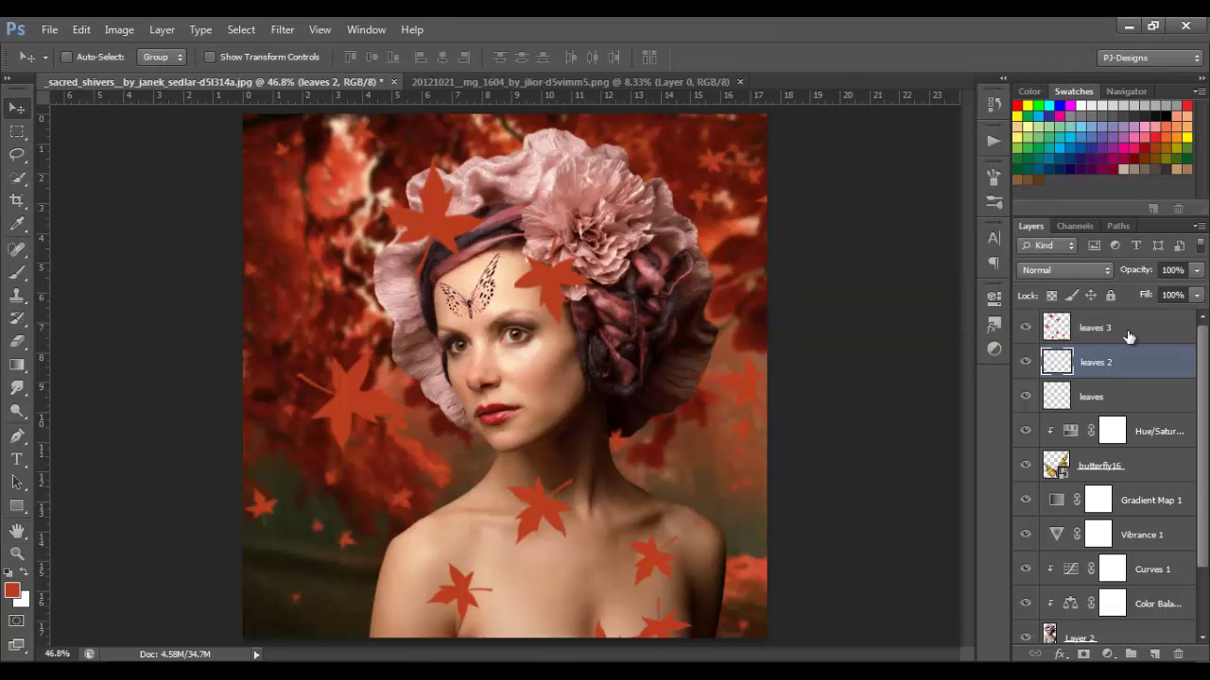
Step: Apply a Gaussian Blur with a radius of 1 pixel to the "leaves 3" layer
click(1128, 330)
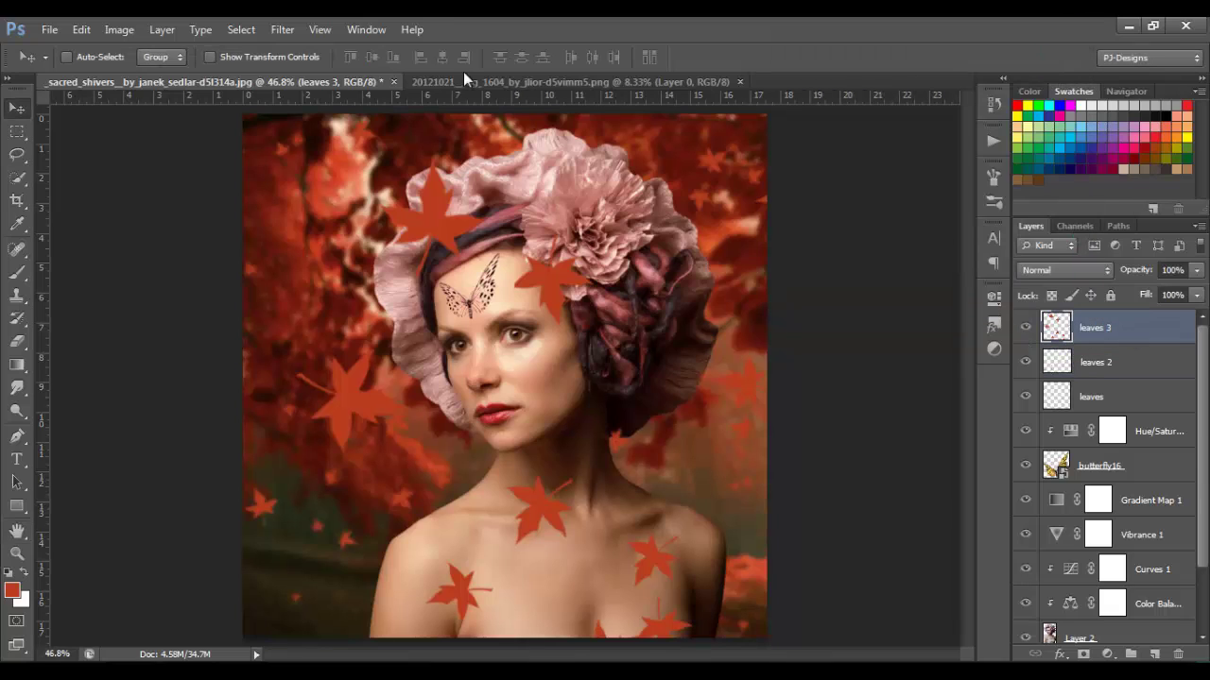
click(284, 29)
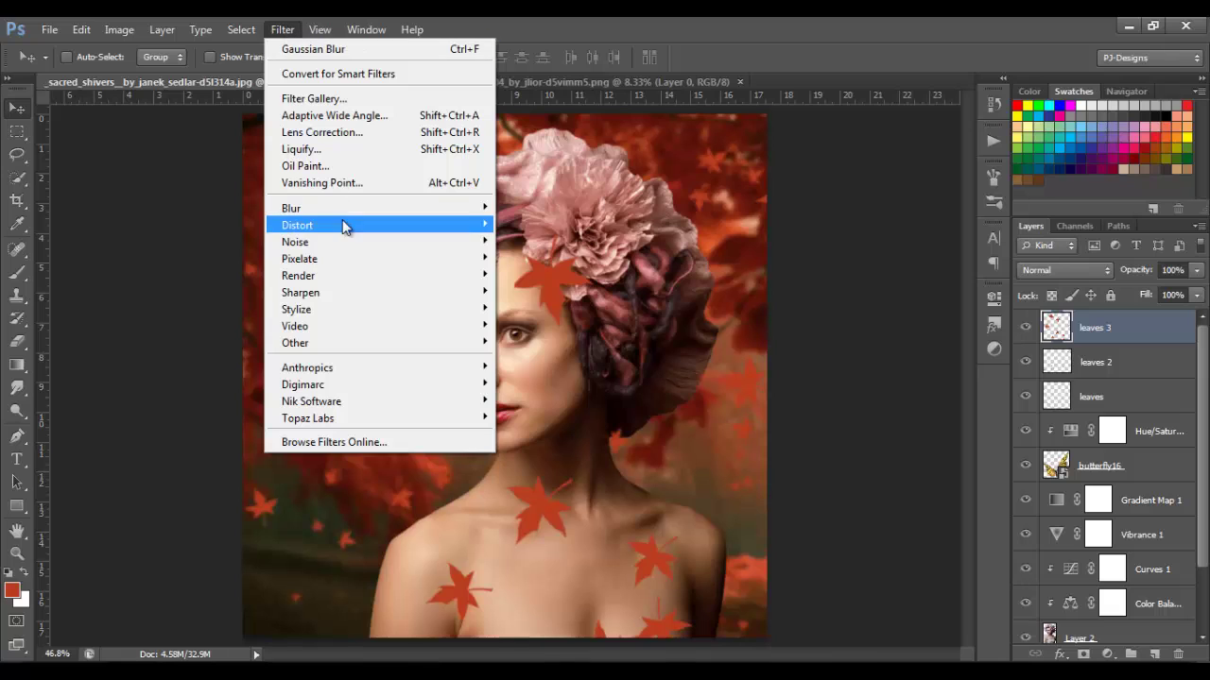
mouse_move(344, 215)
click(543, 333)
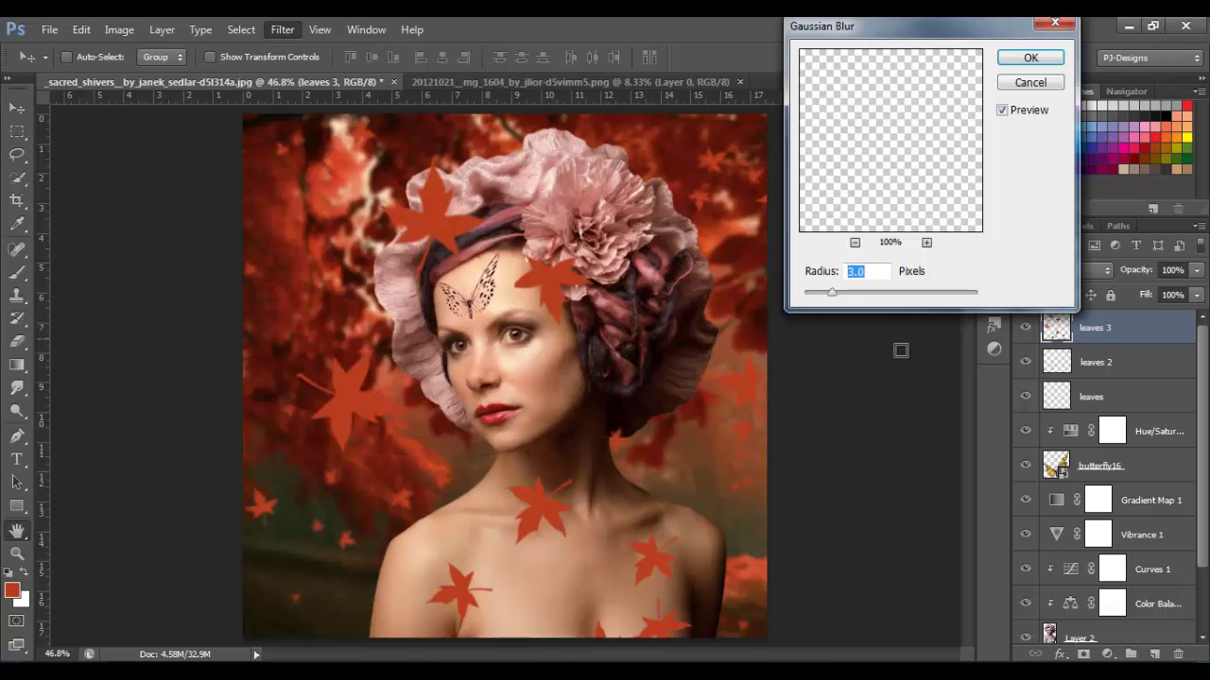
text(1)
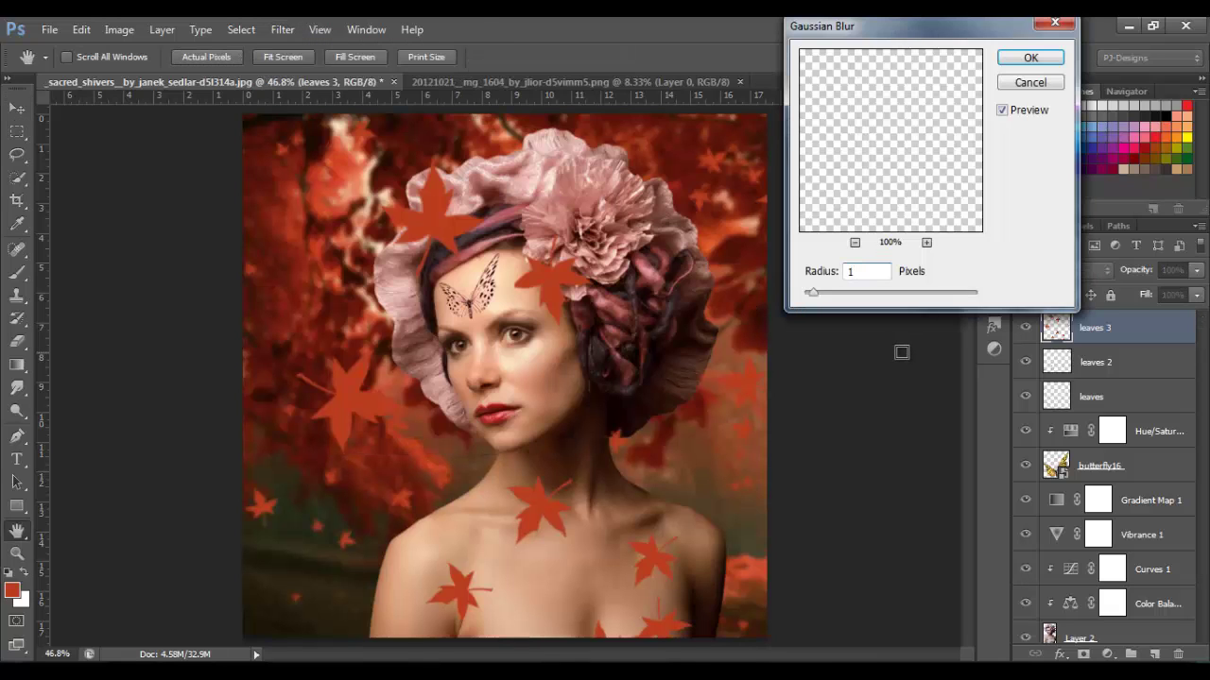
click(1033, 59)
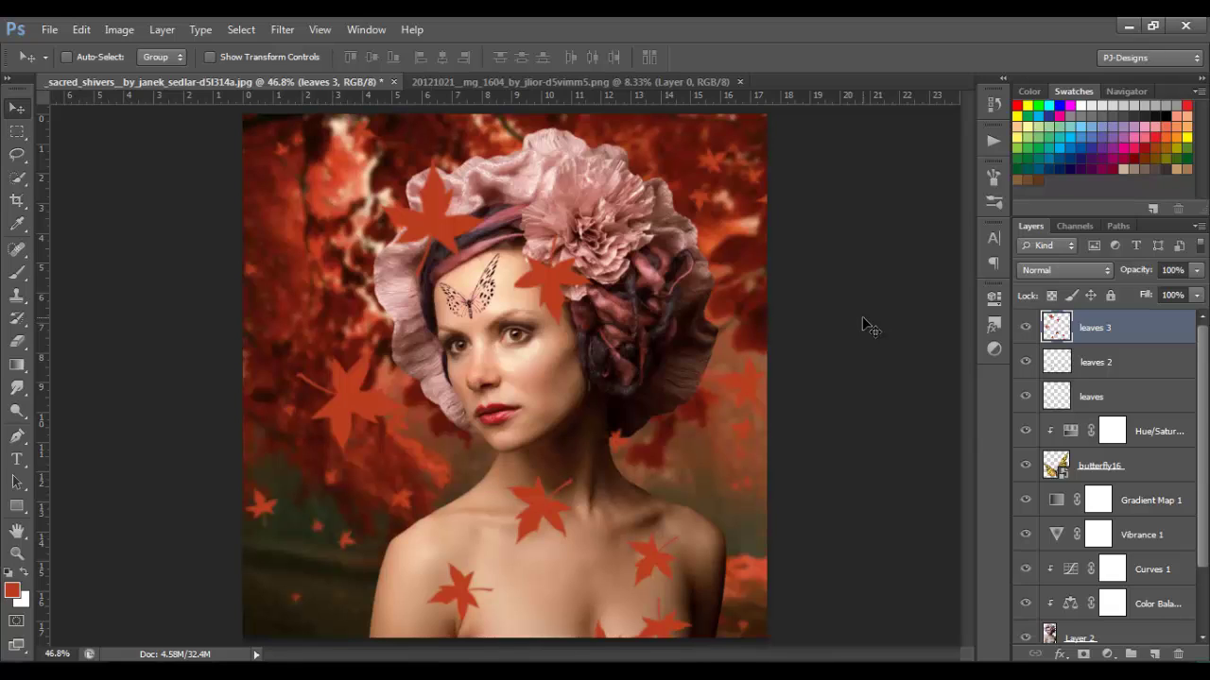
Step: Group the "leaves", "leaves 2" and "leaves 3" layers and add a Gradient Overlay with Soft Light blending to the group
shift+click(1126, 397)
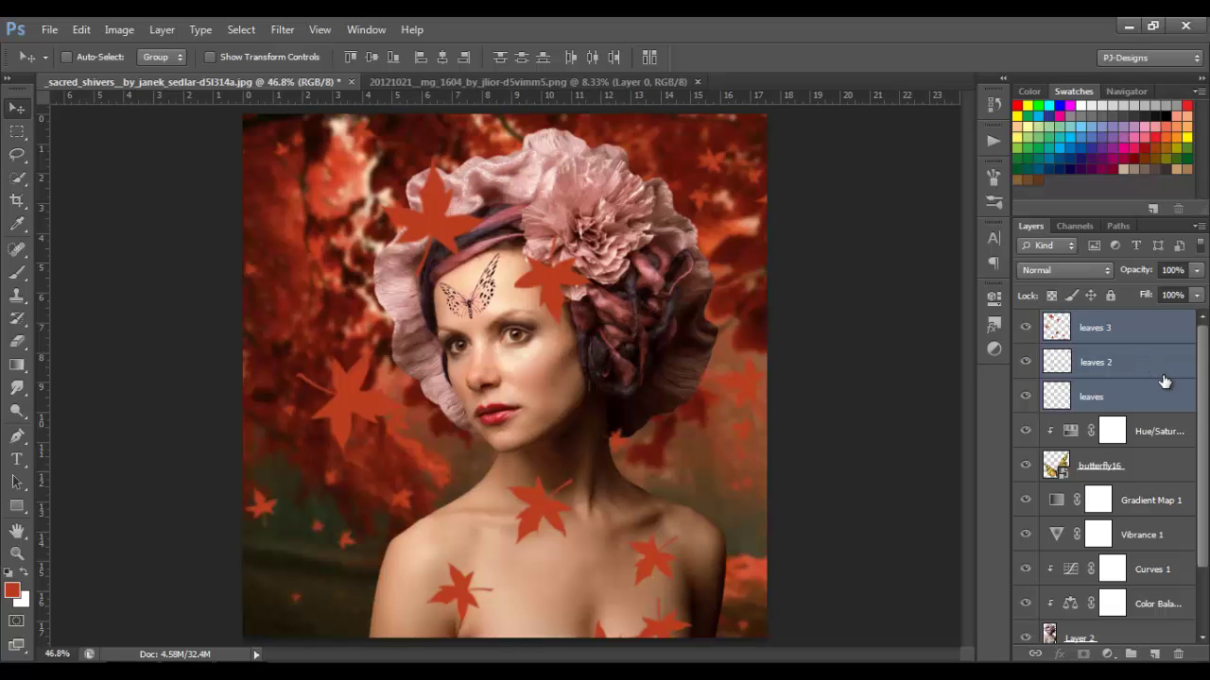
key(ctrl+g)
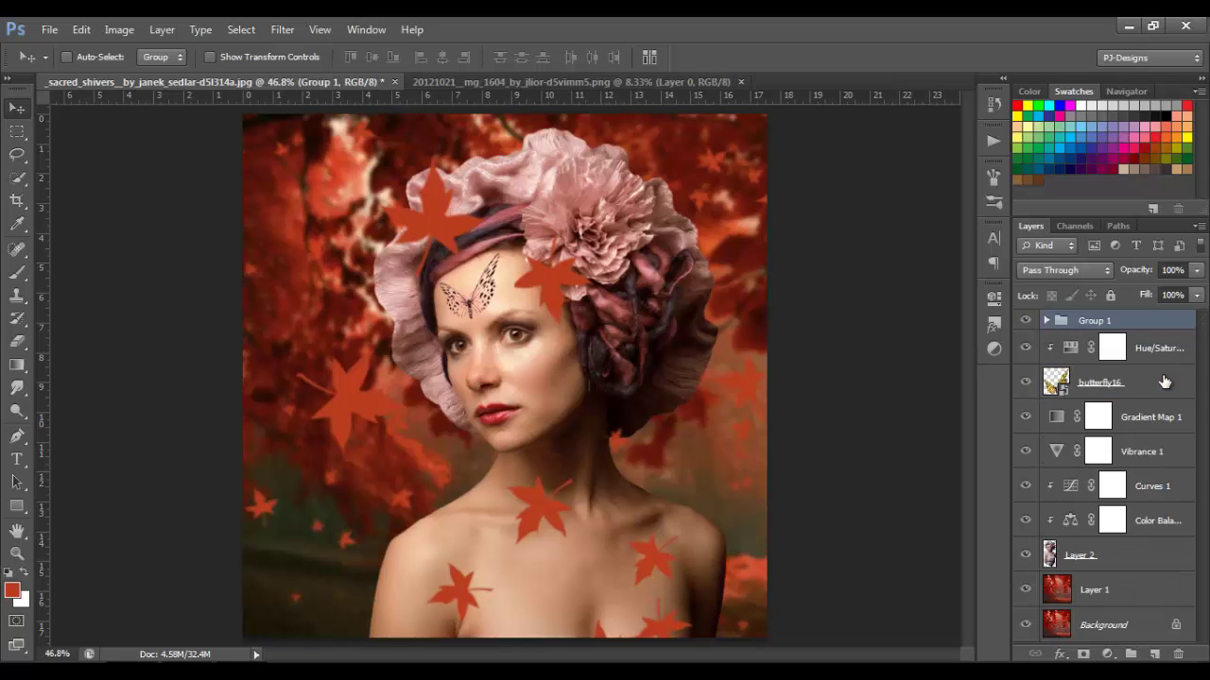
double_click(1185, 327)
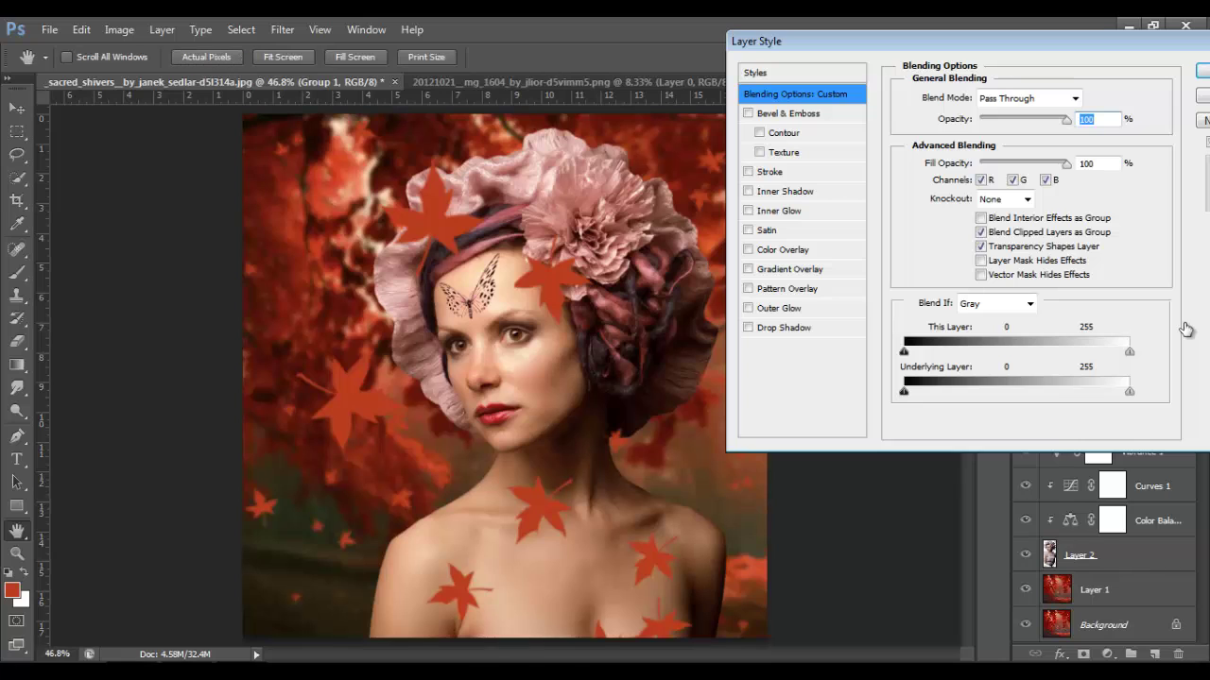
click(820, 270)
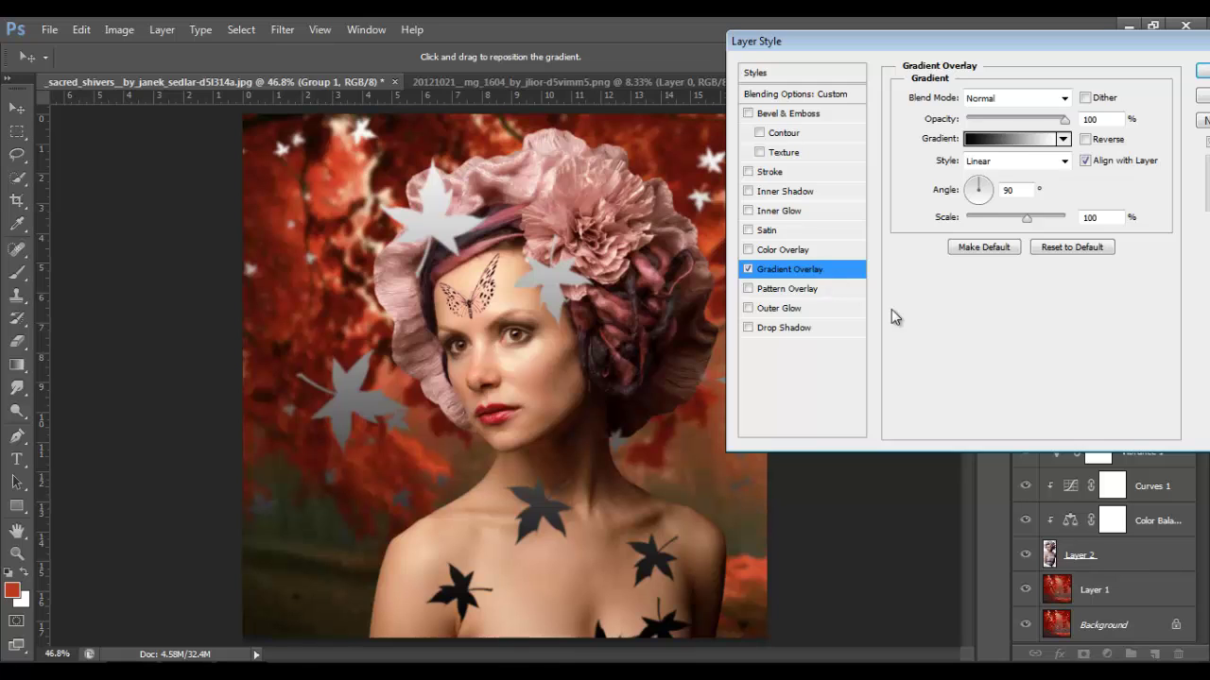
click(1040, 99)
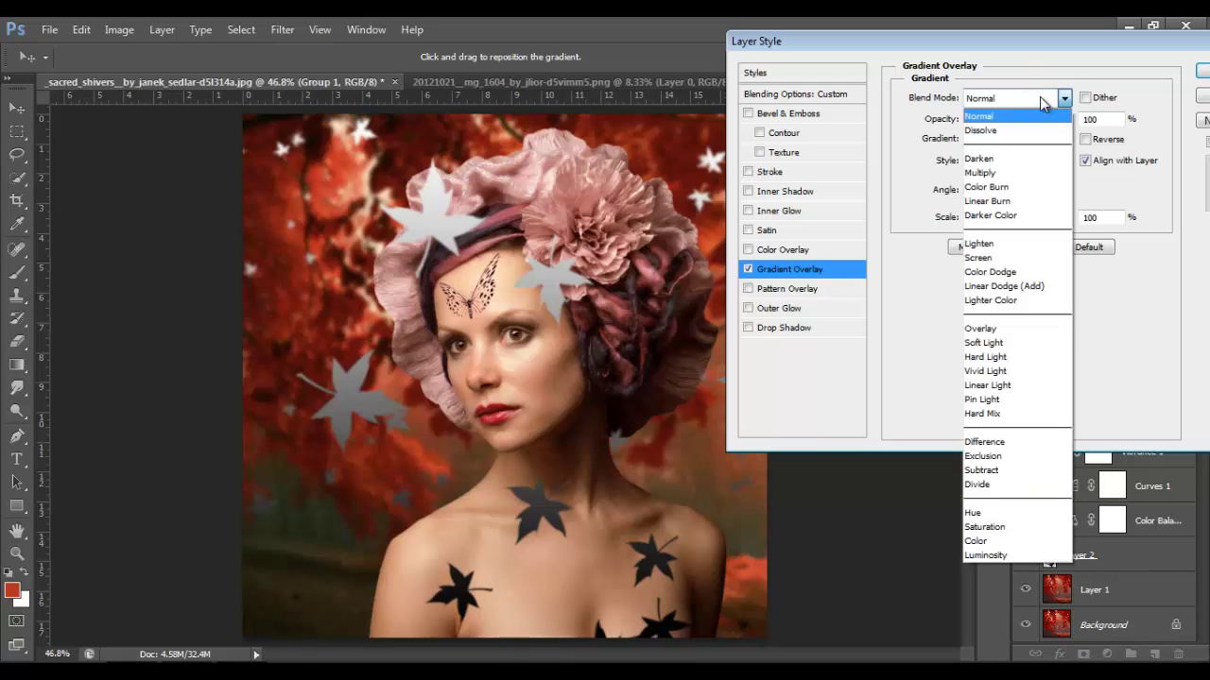
click(985, 343)
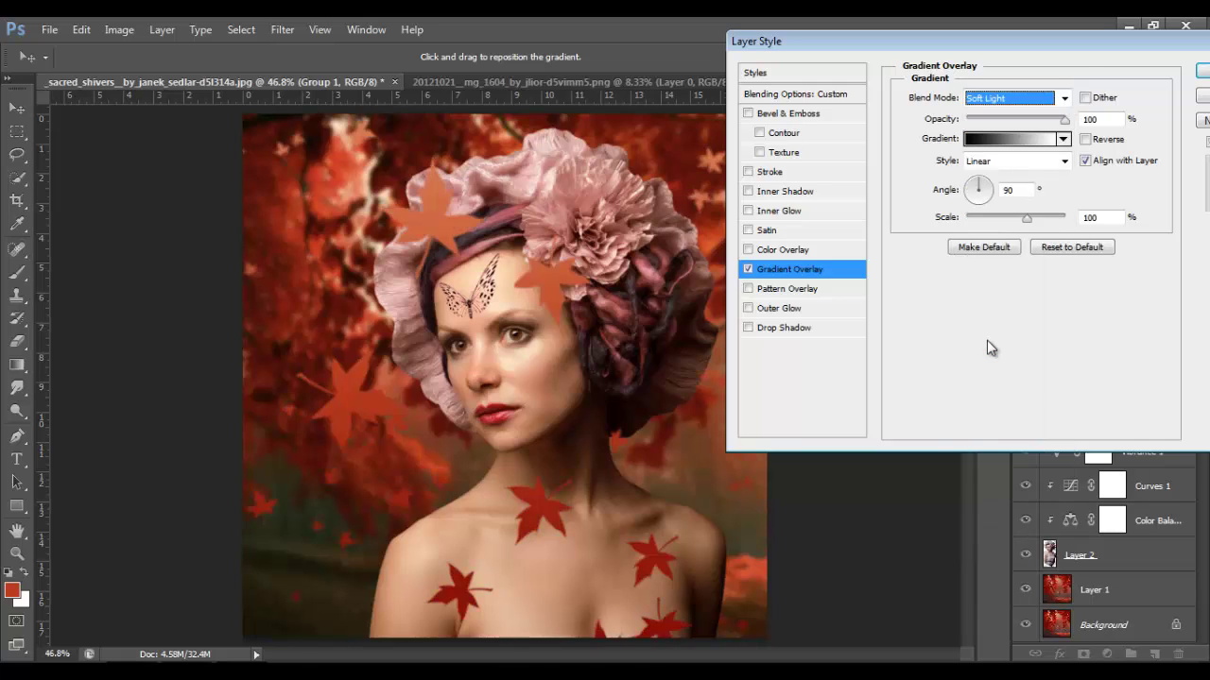
Step: Set the group's Gradient Overlay to 50% opacity, a 44° angle and 150% scale
click(1094, 122)
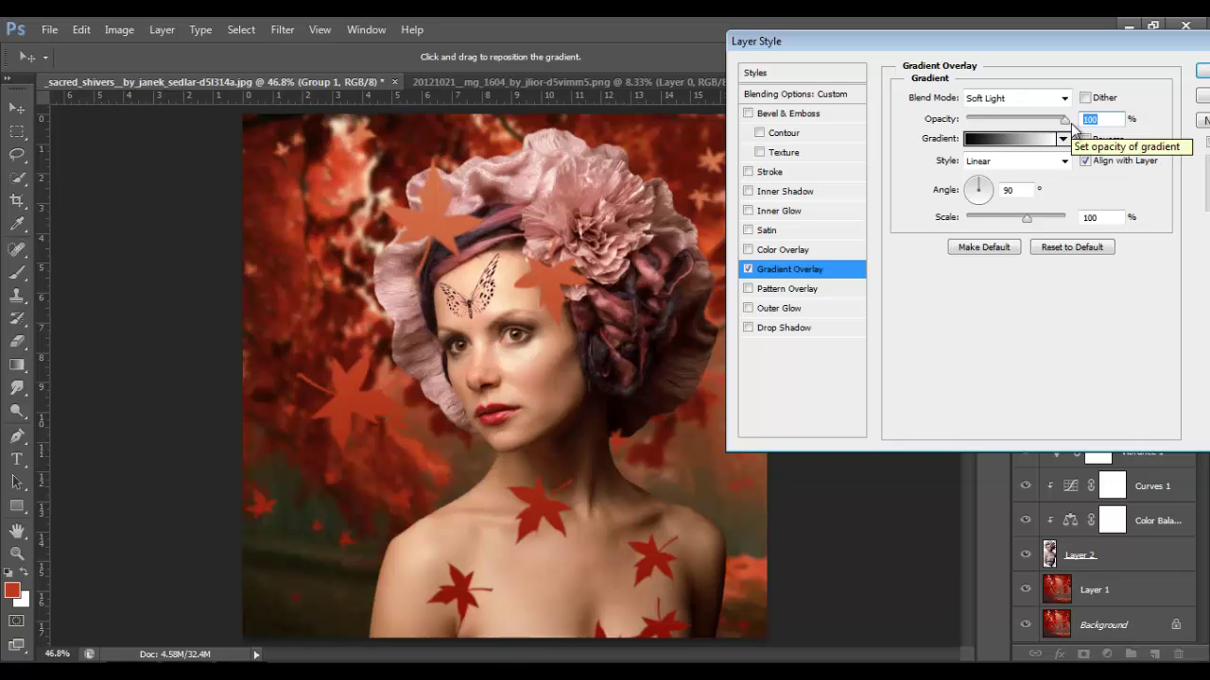
text(50)
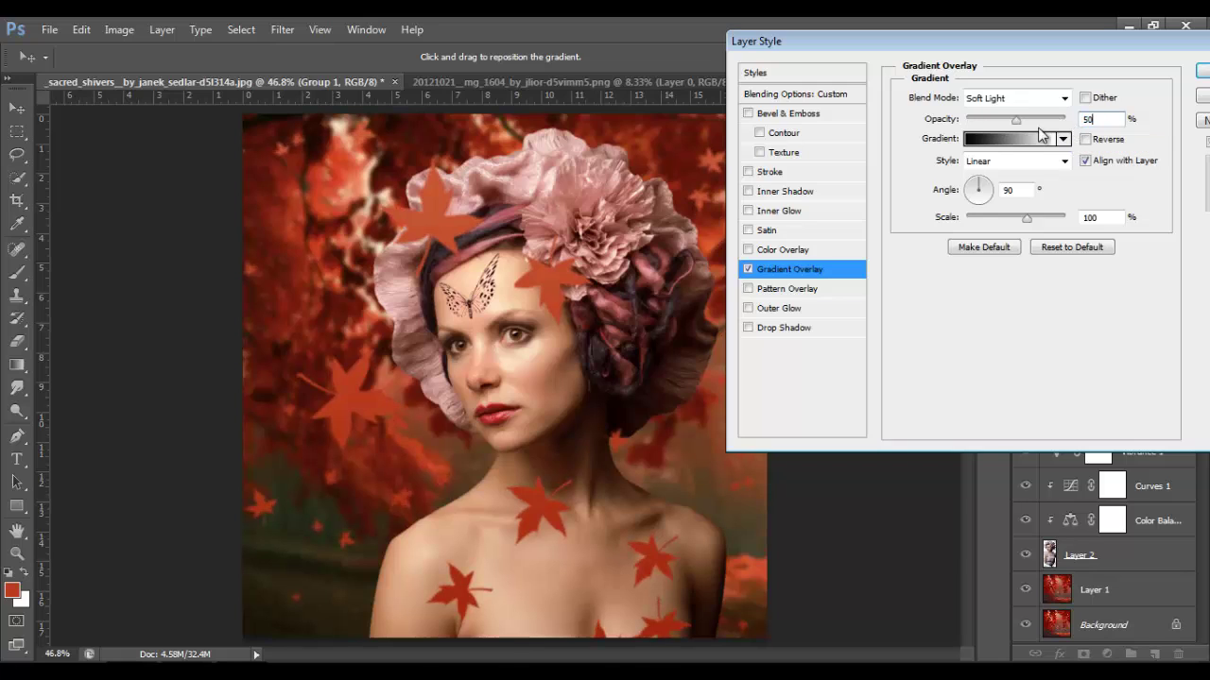
key(Tab)
text(44)
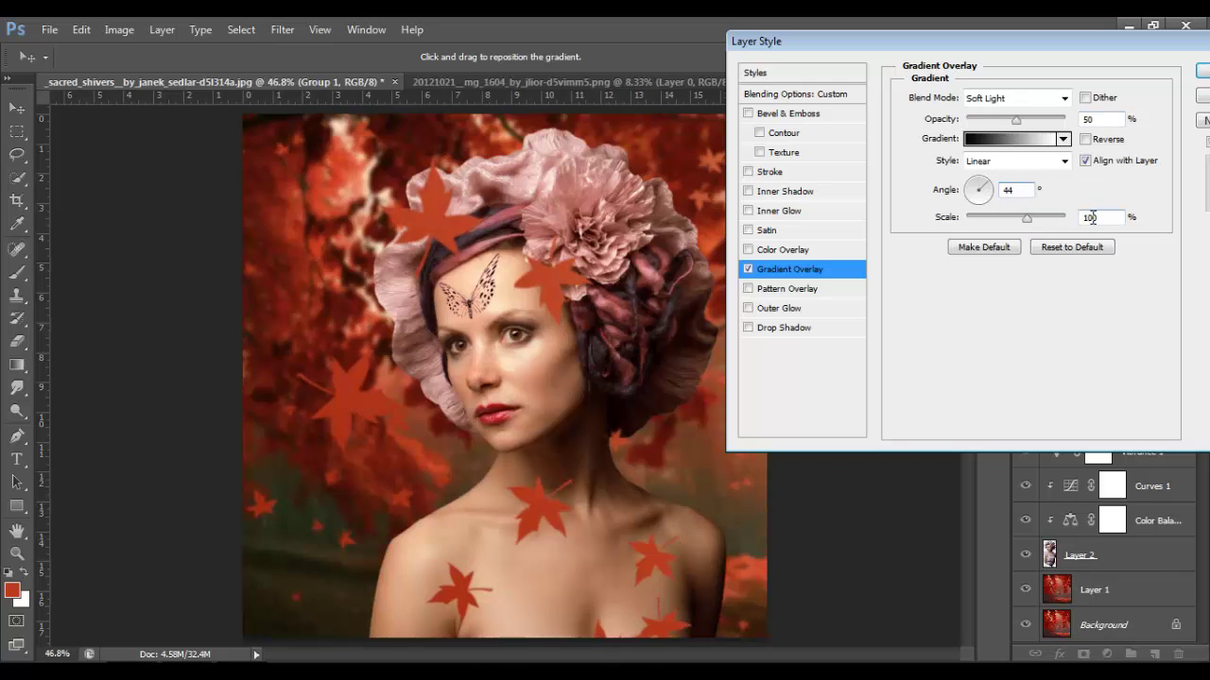
key(Tab)
text(150)
Step: Add a Drop Shadow to the leaf group with Overlay blending, 20% opacity, a 136° angle without global light and 38 px distance
click(784, 328)
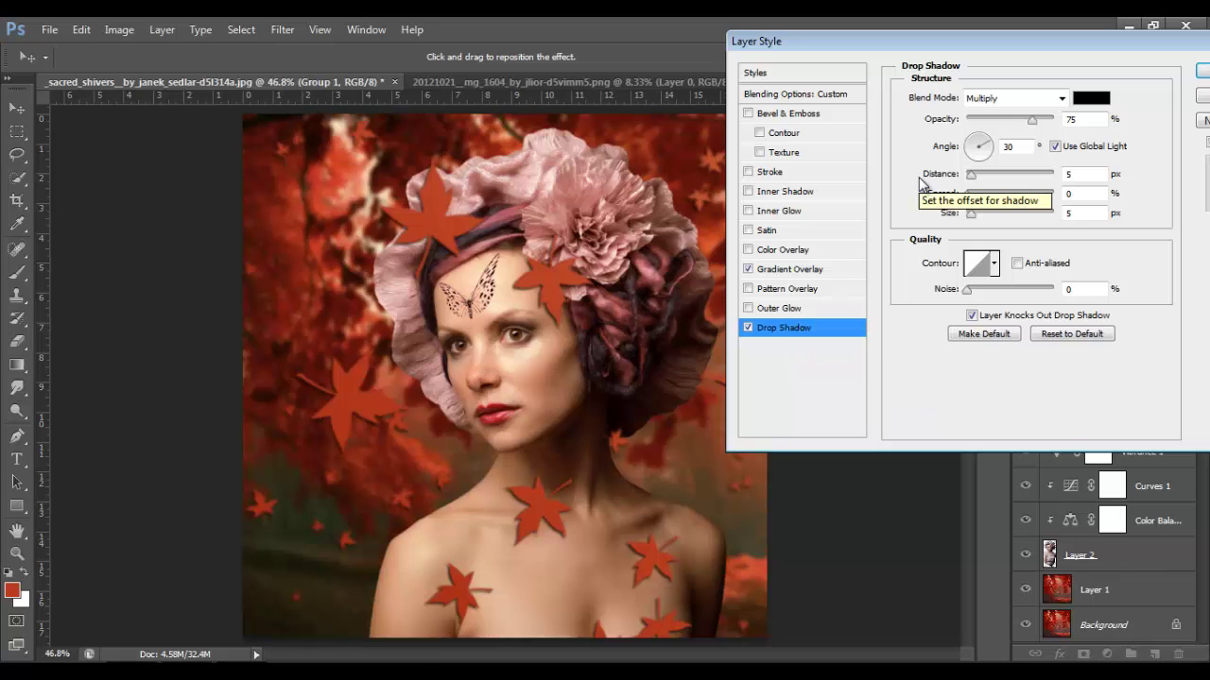
click(990, 100)
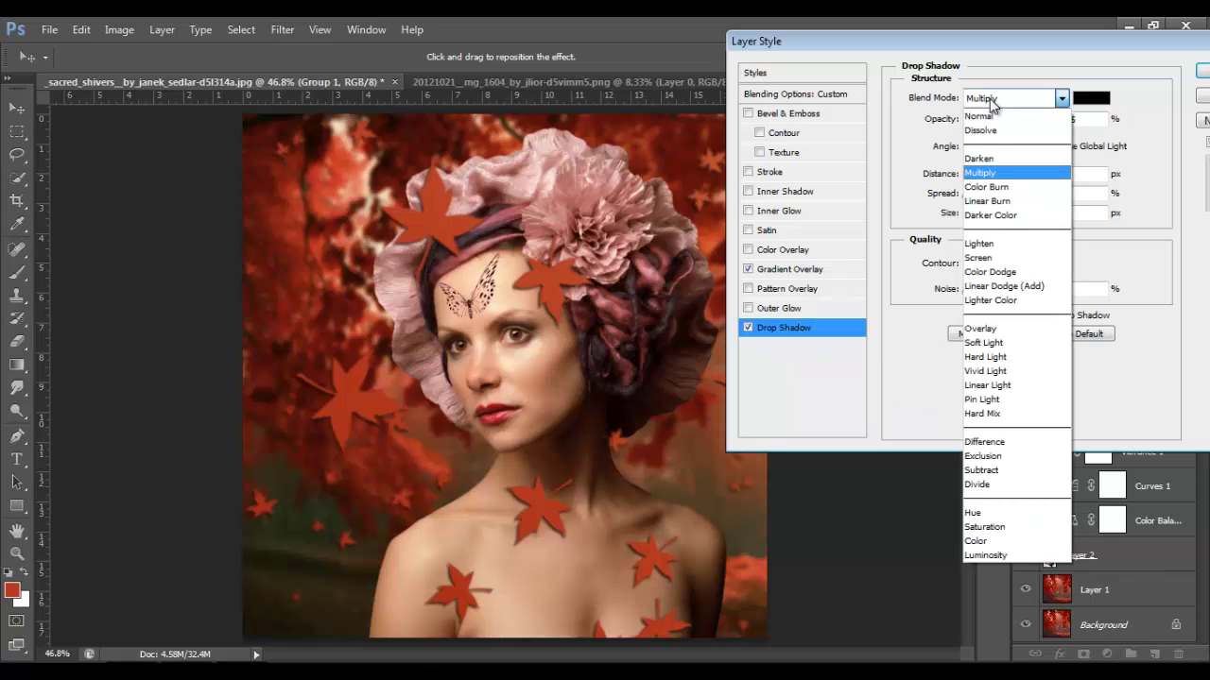
click(983, 328)
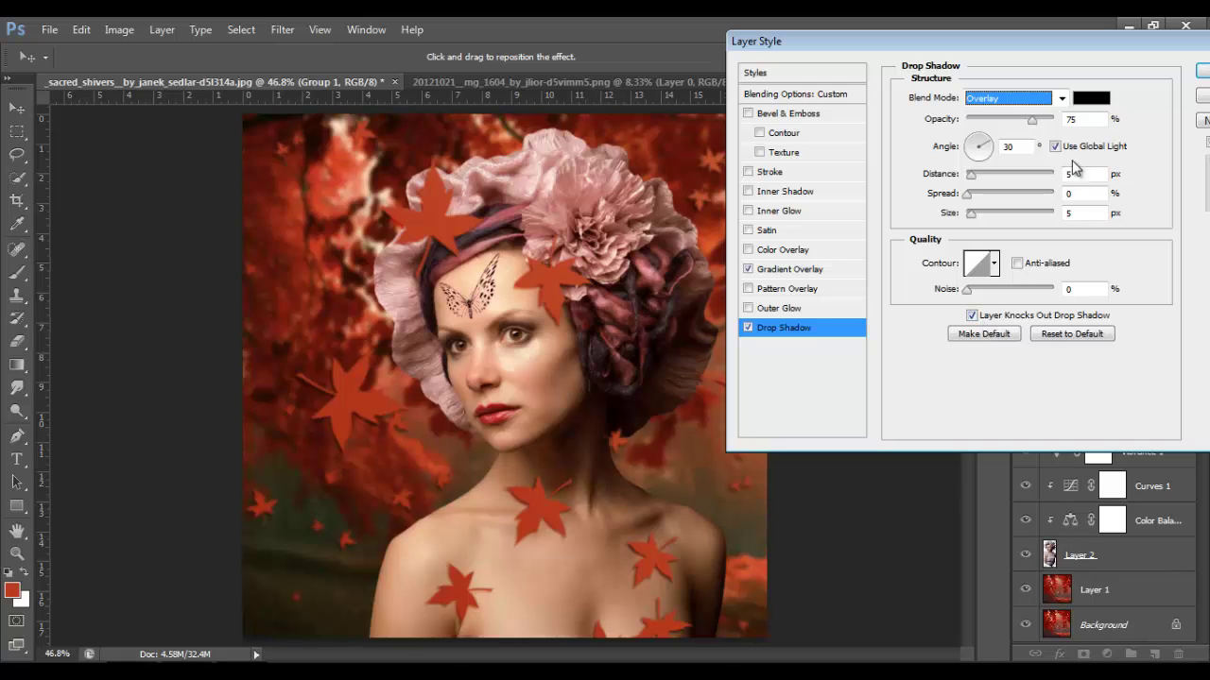
key(Tab)
text(20)
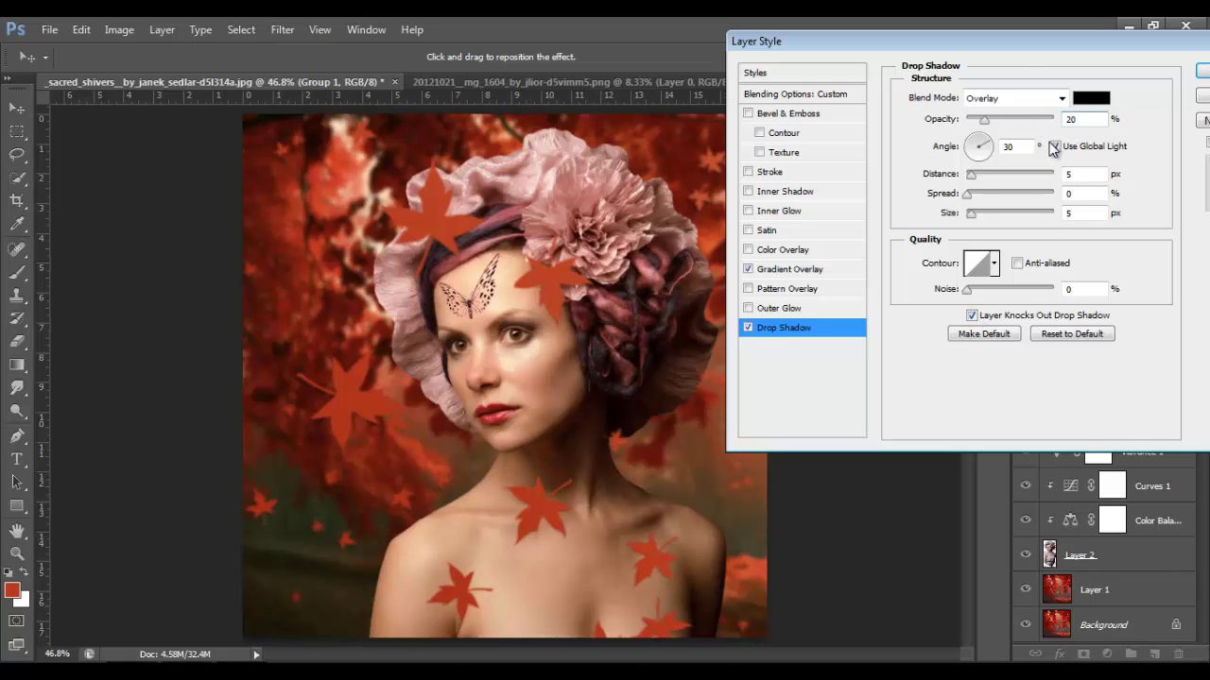
click(1055, 146)
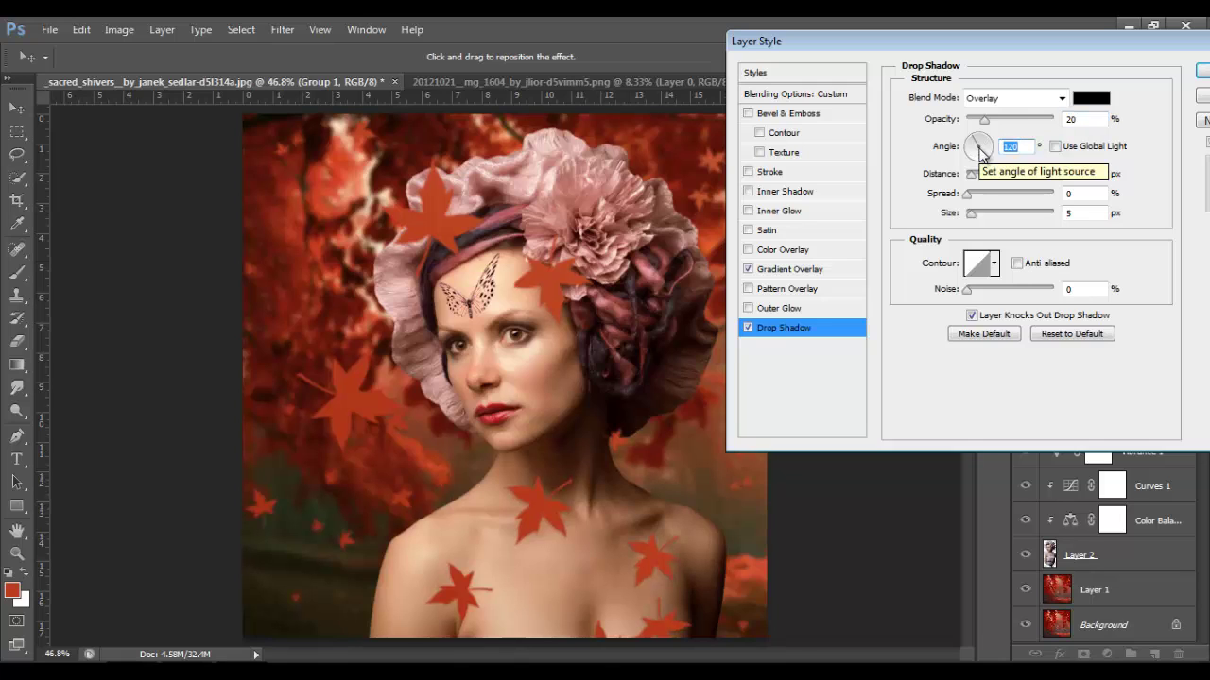
text(136)
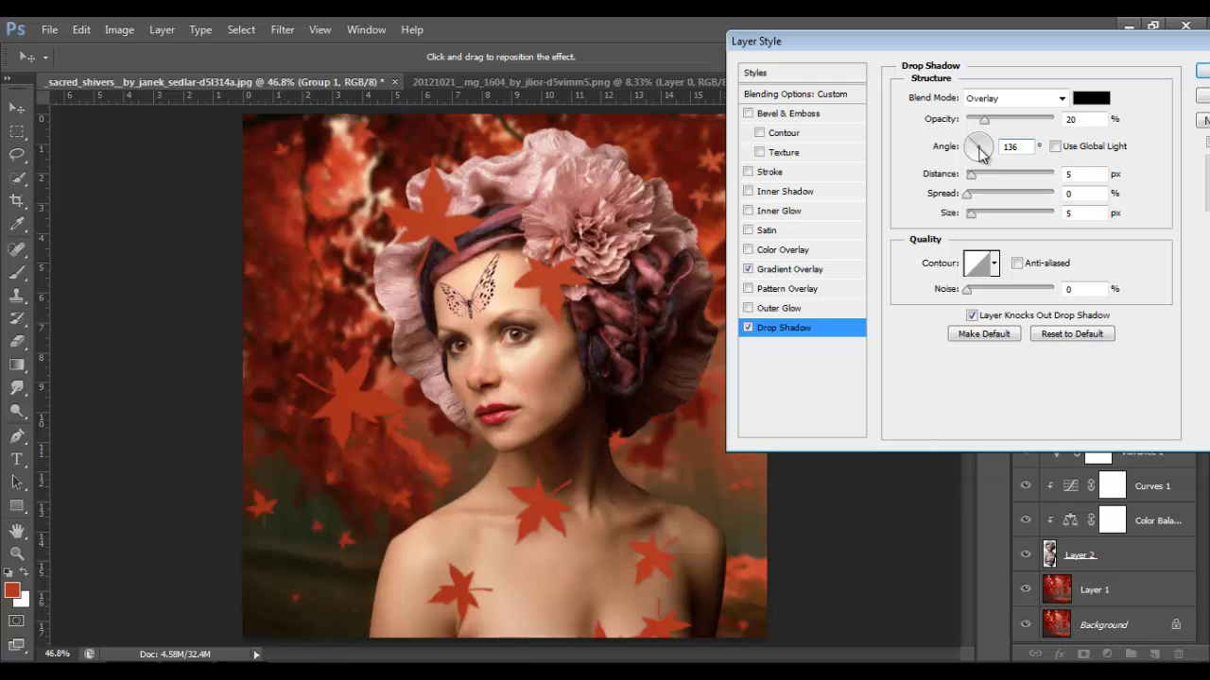
click(1077, 174)
text(38)
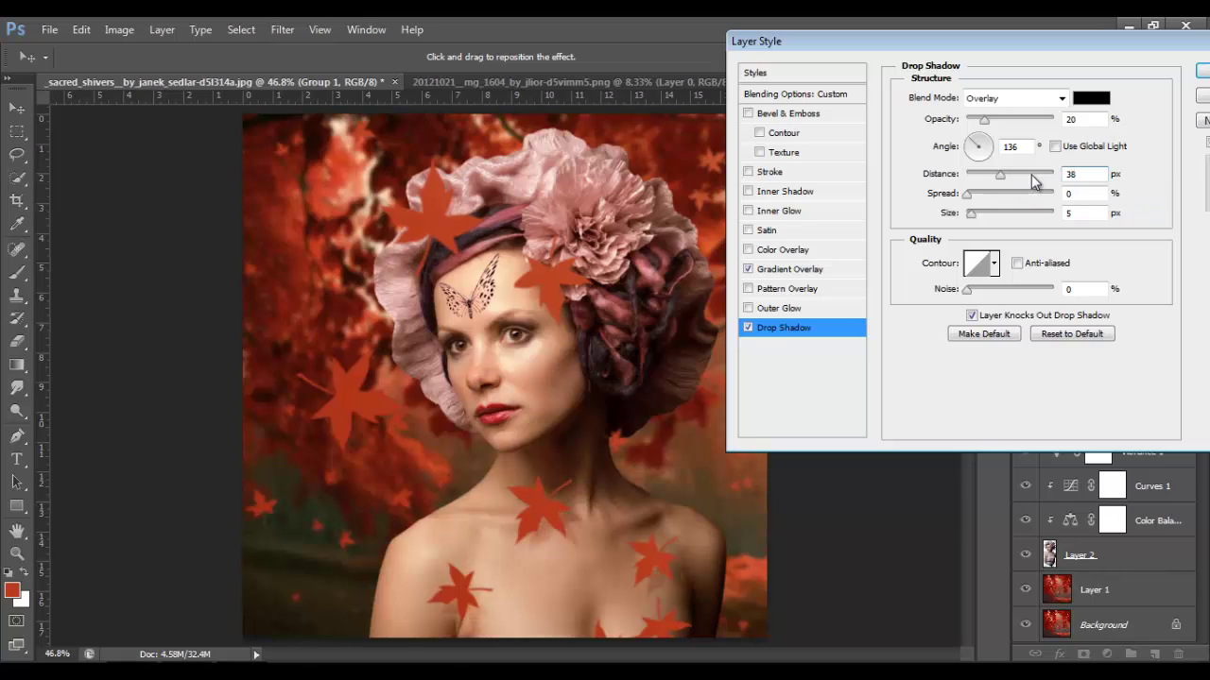
click(1201, 75)
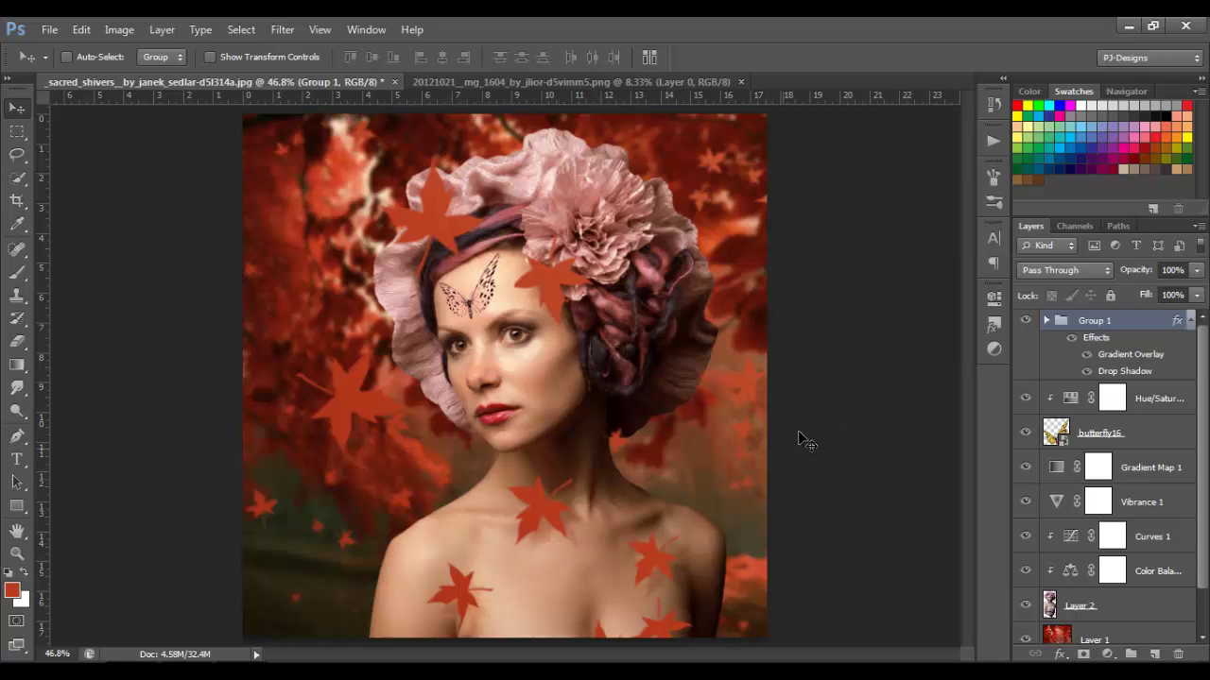
Step: Compare the image with and without the group's drop shadow, and with and without the "leaves 3" layer inside the group
click(1087, 372)
click(1086, 372)
click(1086, 372)
click(1086, 373)
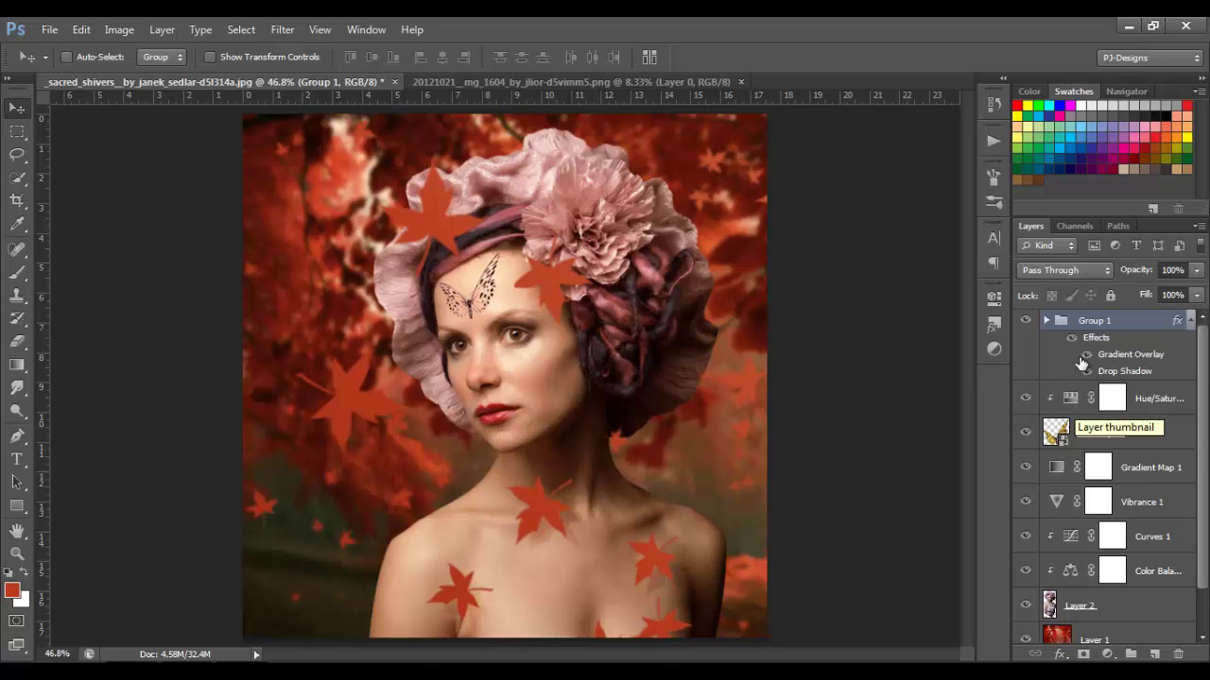
click(1047, 322)
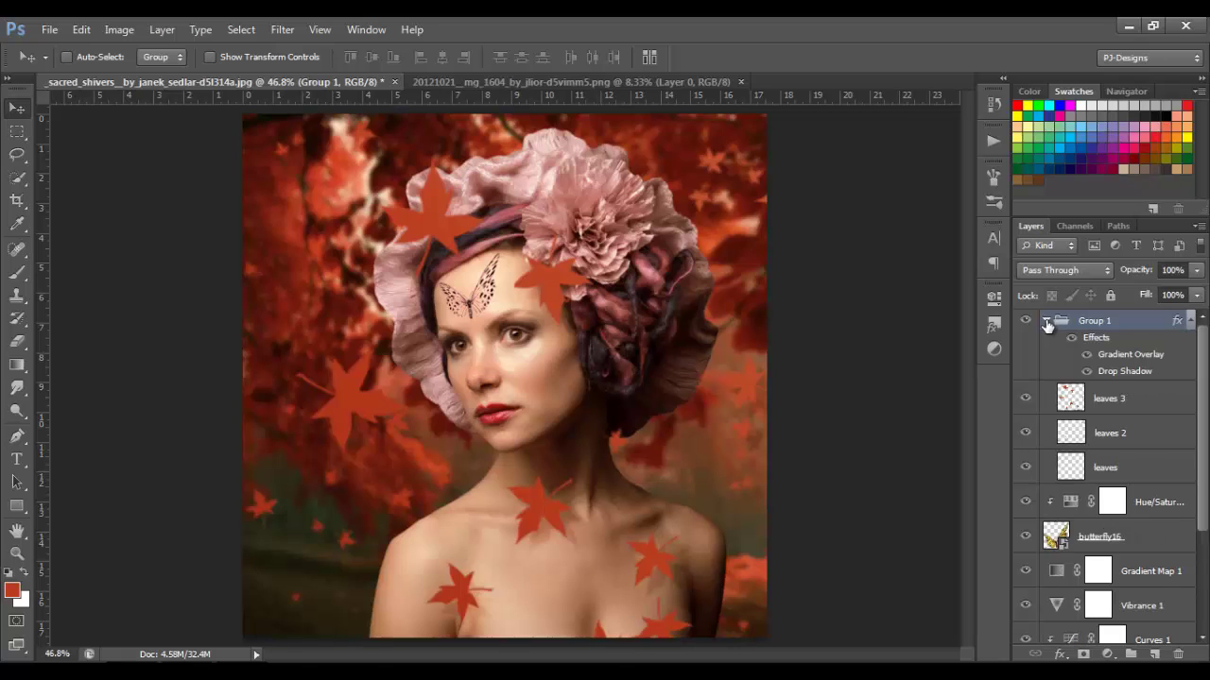
click(1025, 401)
click(1025, 401)
click(1026, 401)
click(1025, 400)
click(1025, 401)
click(1025, 401)
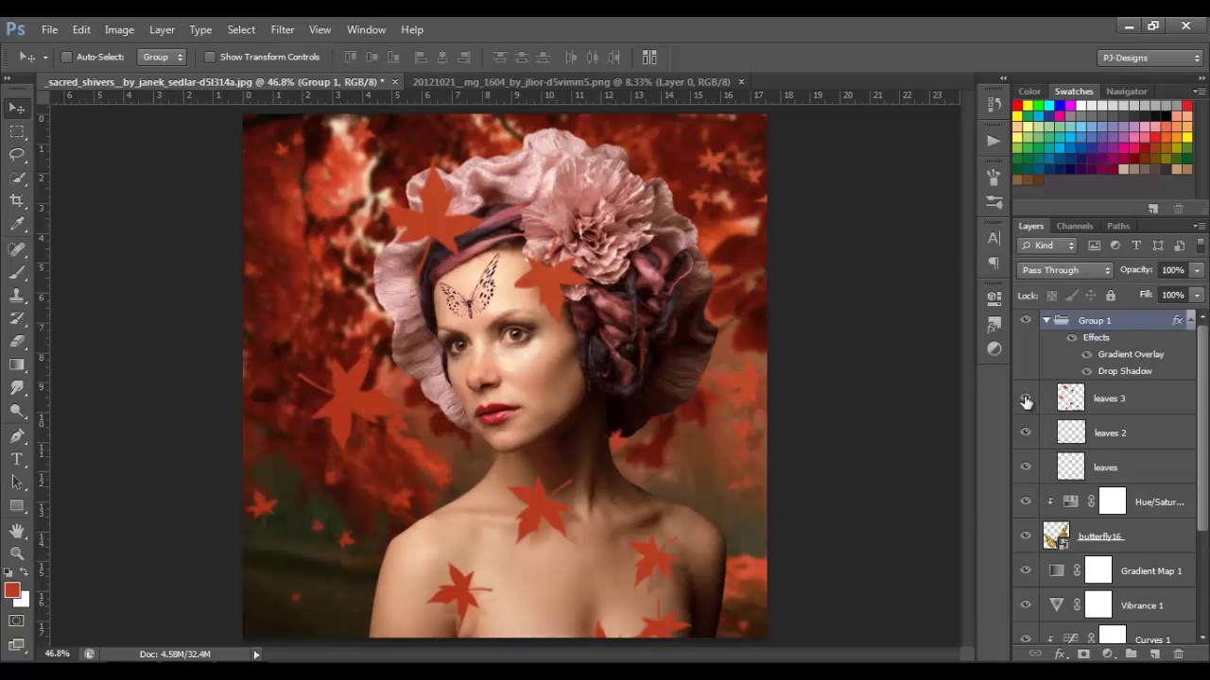
Step: Duplicate the "leaves 3" layer, move the copy out above Group 1 and hide the original
click(1106, 398)
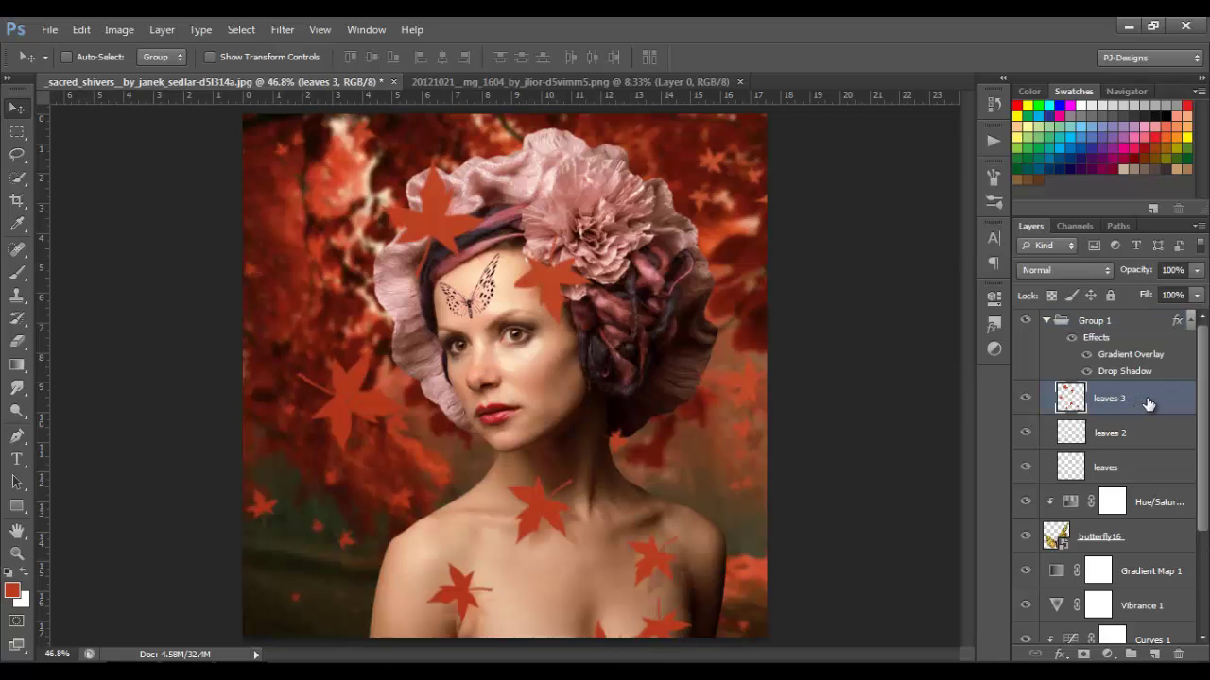
key(ctrl+j)
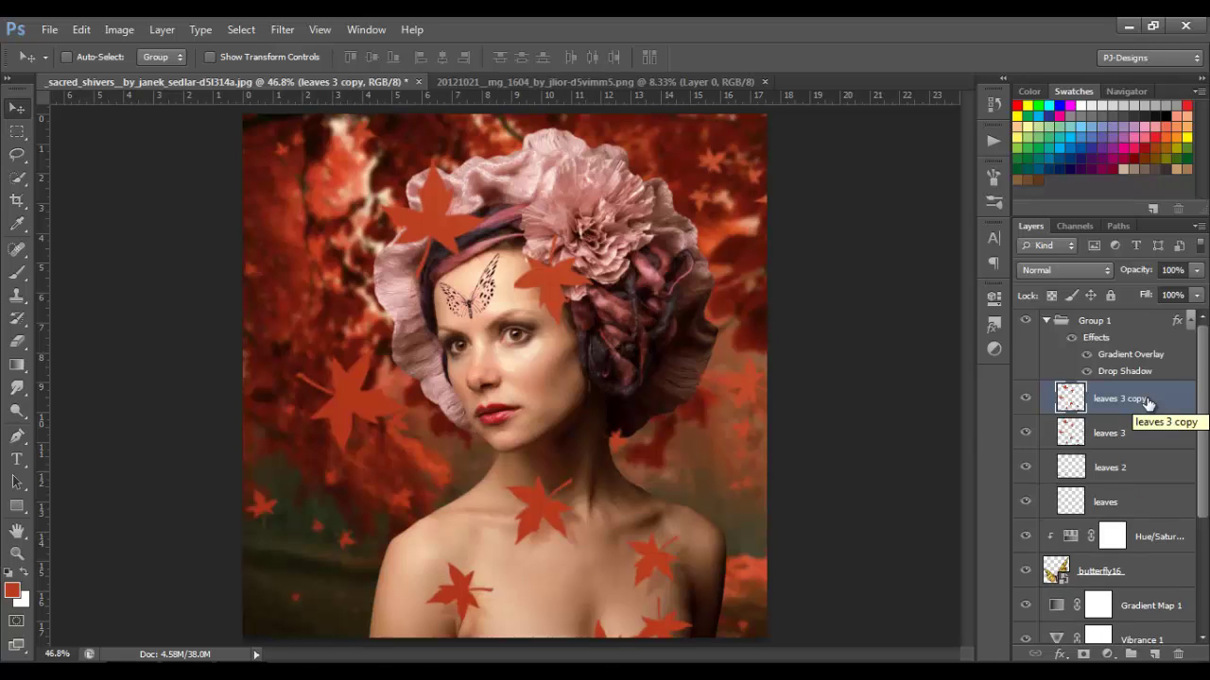
drag(1147, 404, 1146, 317)
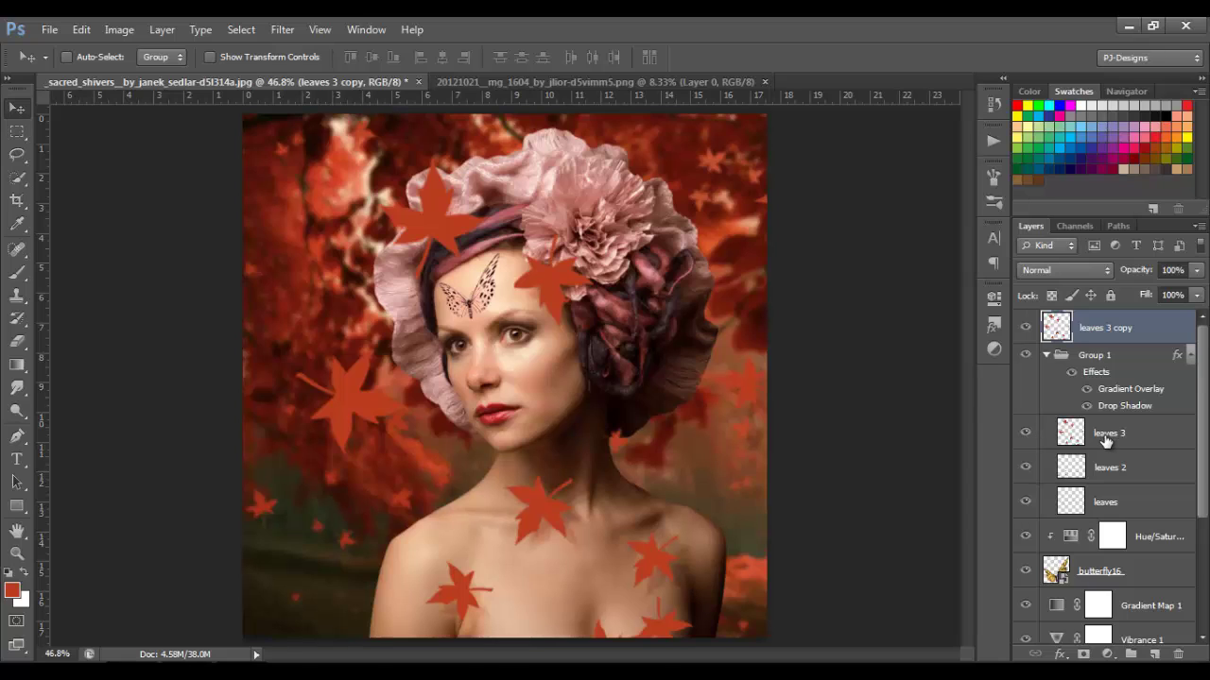
click(1025, 435)
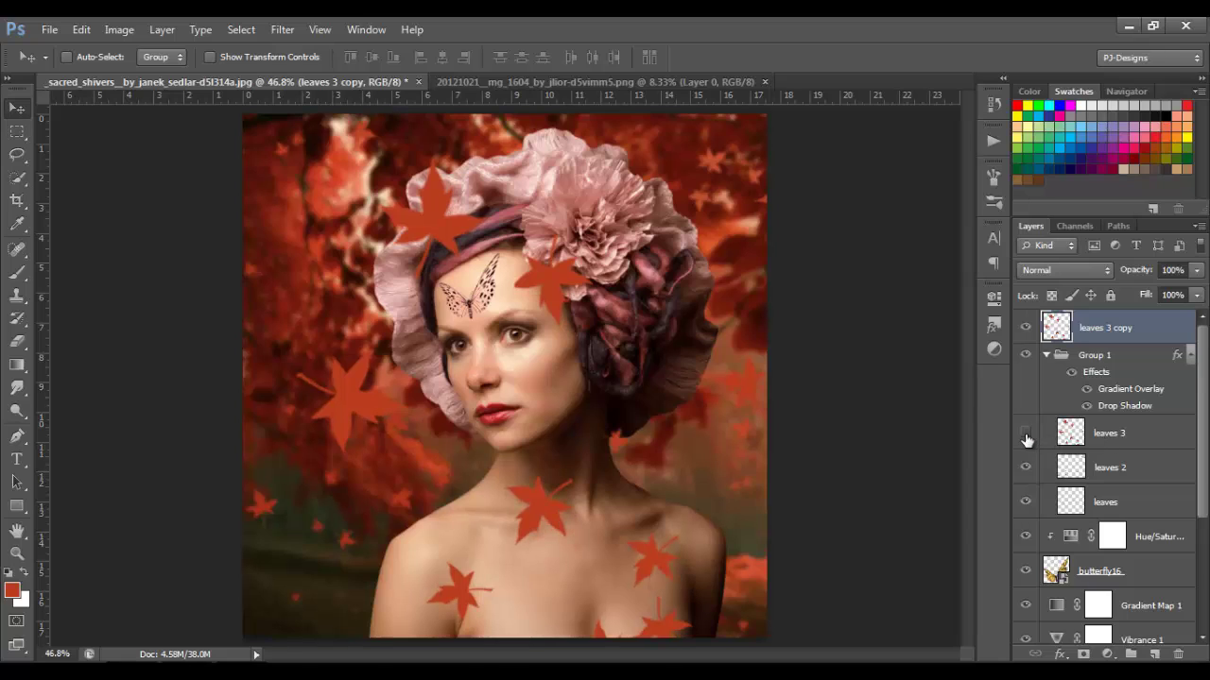
Step: Erase the leaves lying over the background beside the woman from "leaves 3 copy" with a 150 px eraser
click(17, 341)
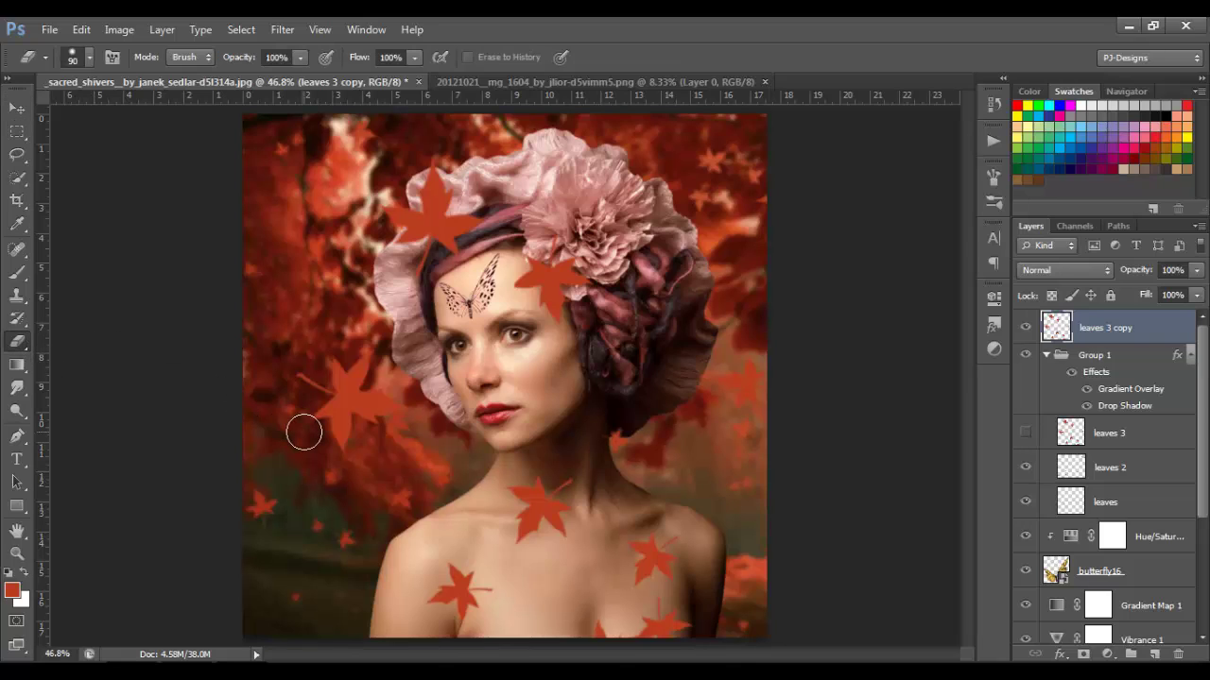
key(bracketright)
key(bracketright)
key(bracketright)
mouse_move(353, 366)
mouse_down()
mouse_move(277, 428)
mouse_move(317, 366)
mouse_move(332, 436)
mouse_move(364, 433)
mouse_move(377, 410)
mouse_move(347, 371)
mouse_move(333, 411)
mouse_move(352, 415)
mouse_move(337, 424)
mouse_move(363, 417)
mouse_move(361, 447)
mouse_move(397, 431)
mouse_move(329, 413)
mouse_move(356, 435)
mouse_move(327, 422)
mouse_move(319, 461)
mouse_move(322, 432)
mouse_move(330, 467)
mouse_up()
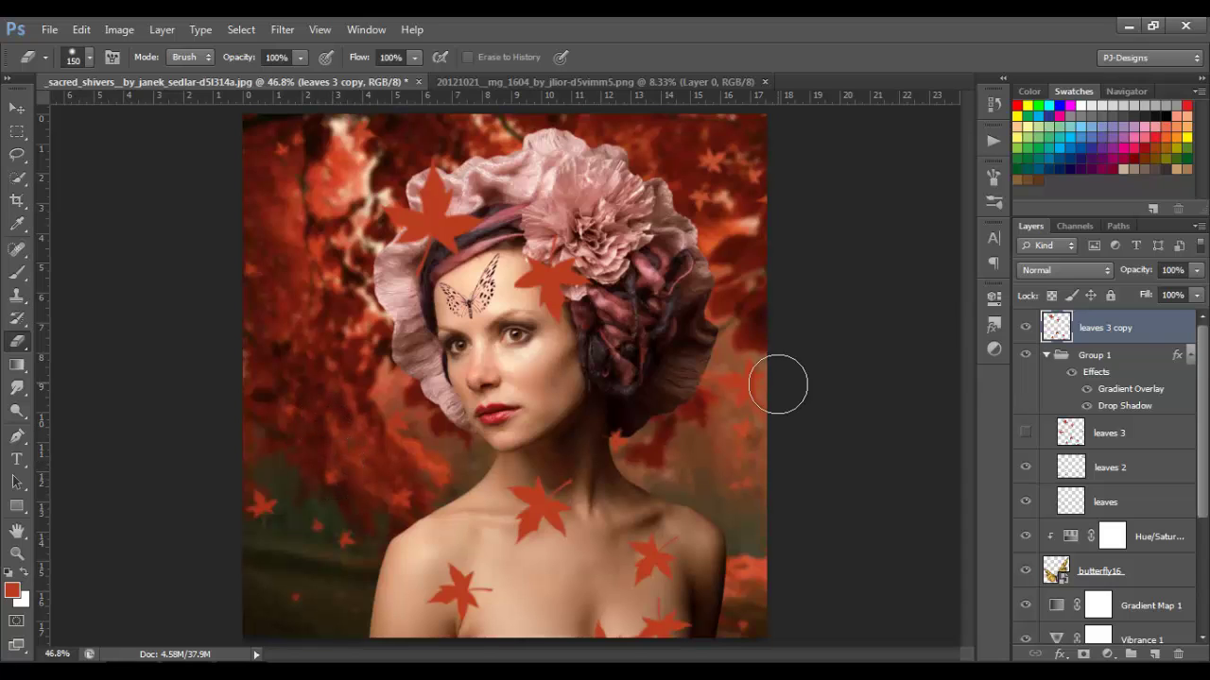
click(1026, 328)
click(1025, 328)
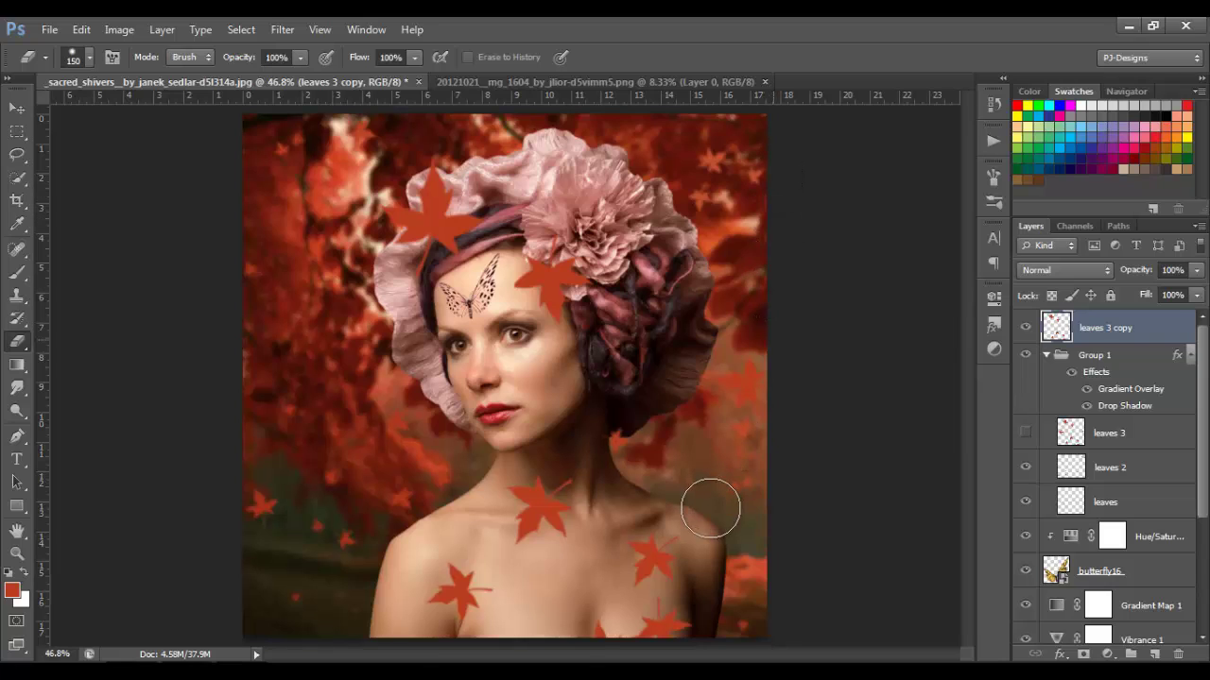
drag(718, 450, 741, 417)
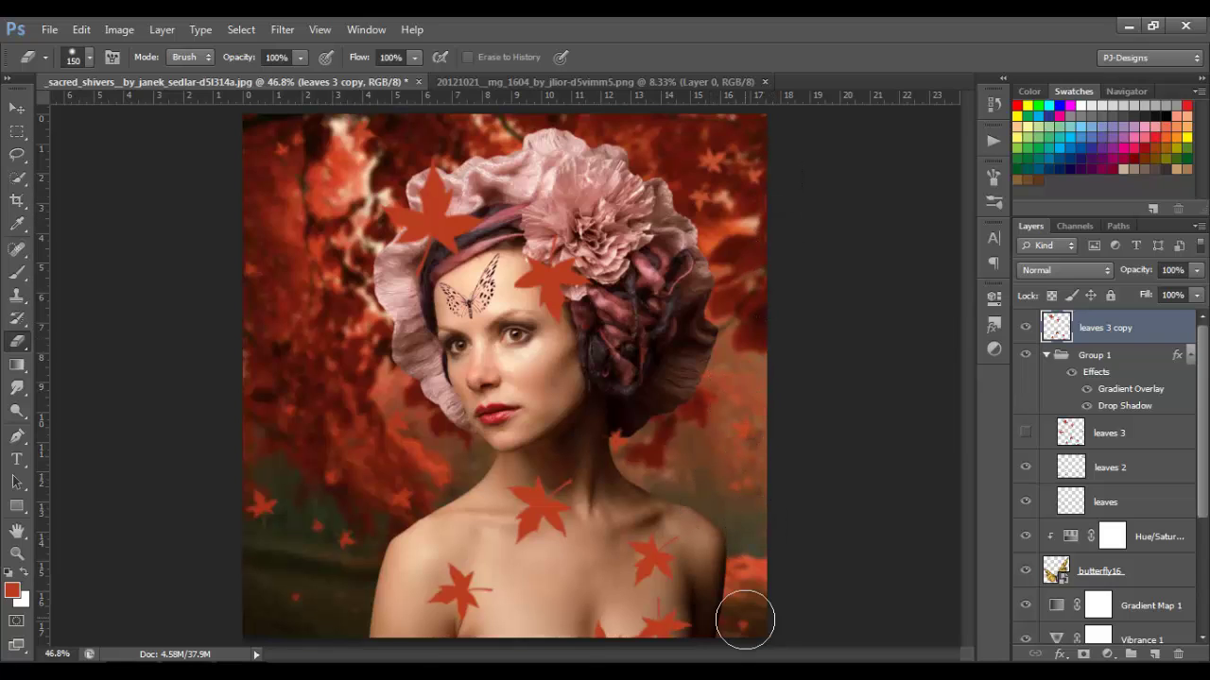
Step: Check which leaves remain on the "leaves 3 copy" layer and set its fill to 0%
click(1026, 328)
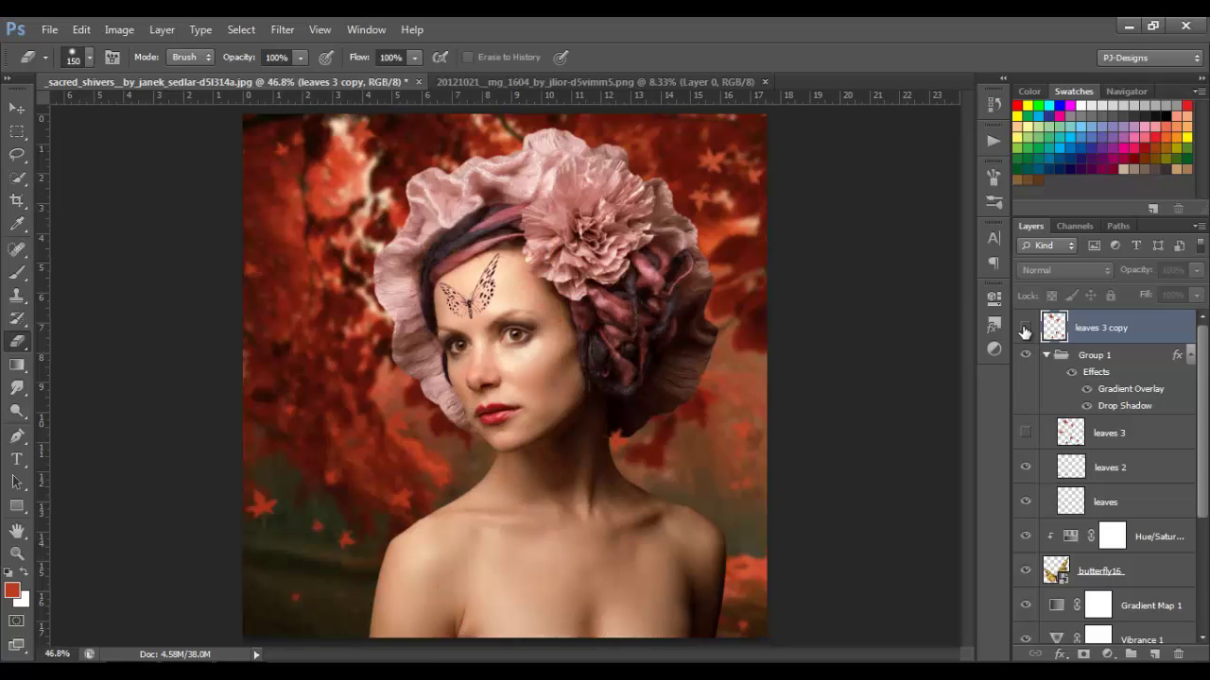
click(1026, 327)
click(1025, 328)
click(1025, 328)
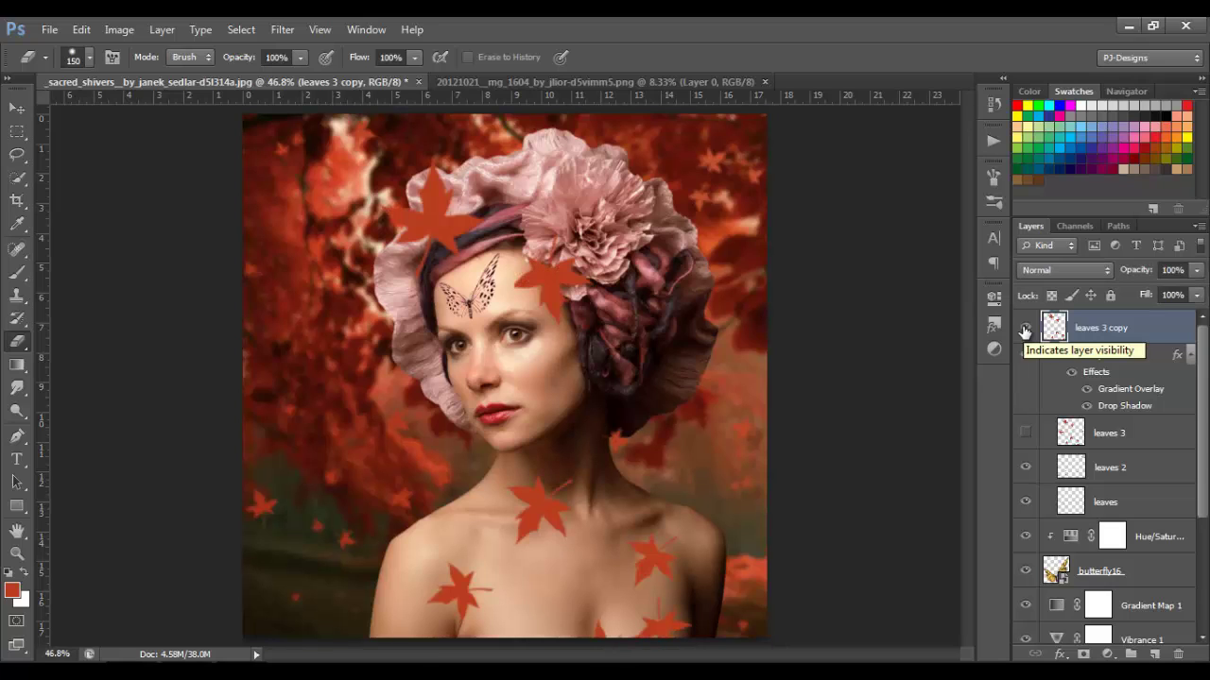
click(1195, 296)
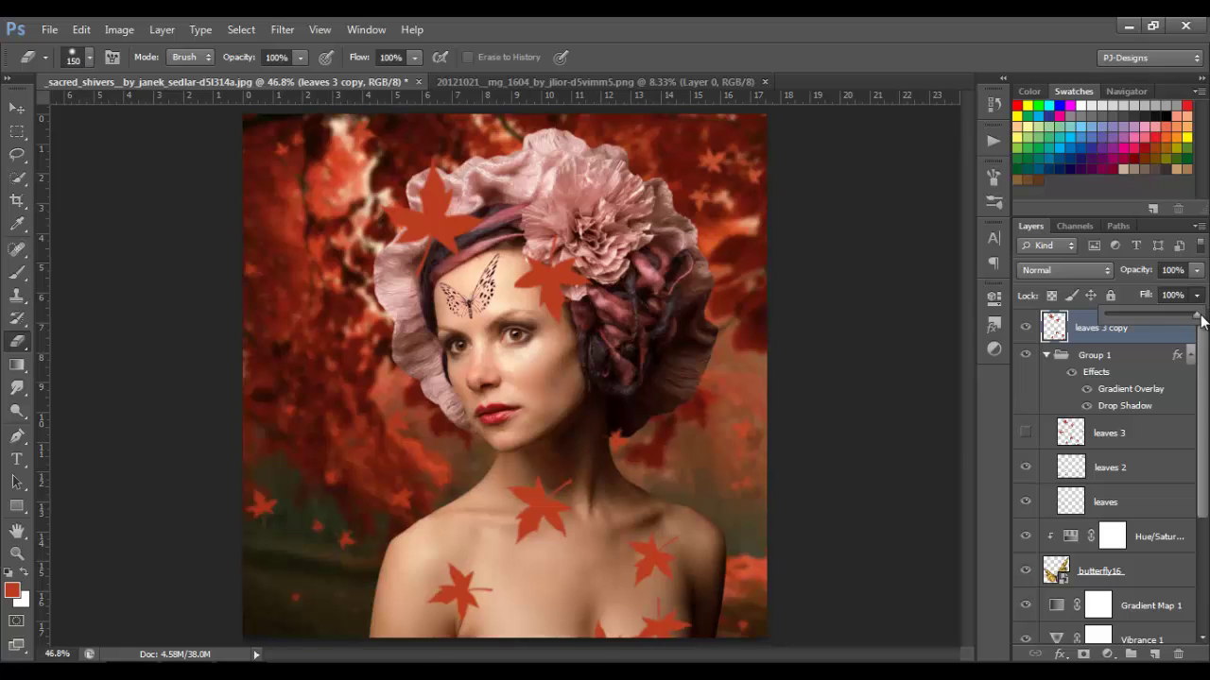
drag(1196, 313, 1103, 319)
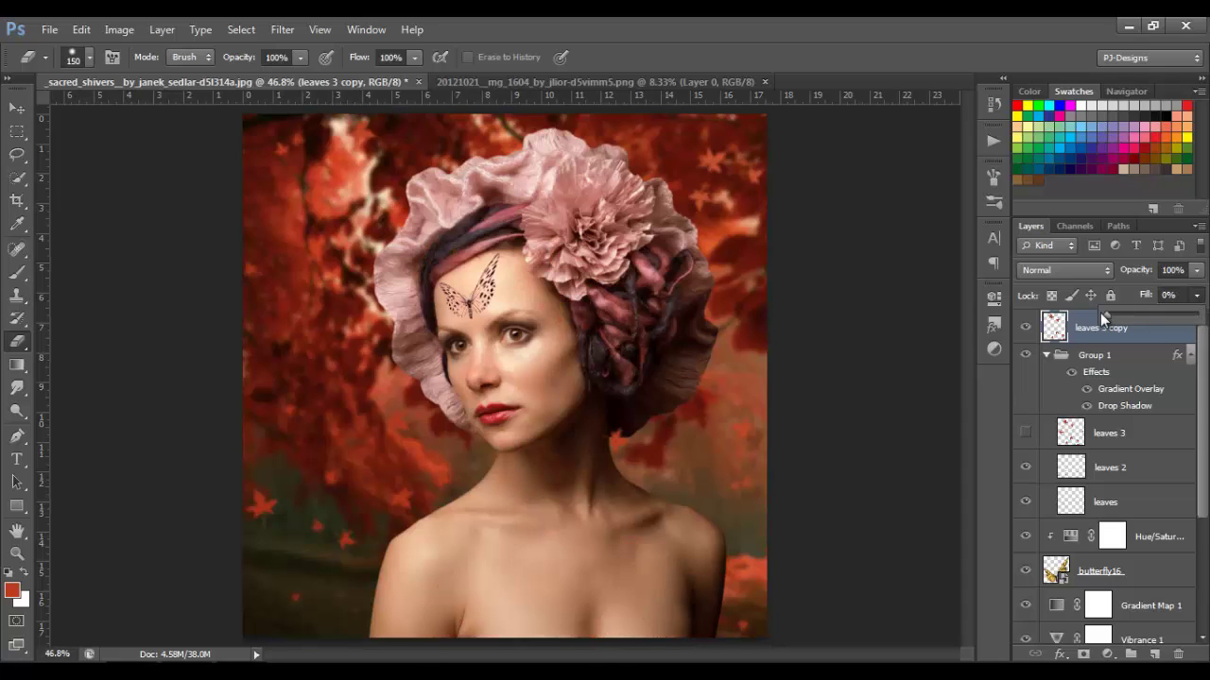
Step: Show the "leaves 3" layer again and transfer the Drop Shadow effect from Group 1 to "leaves 3 copy"
click(1108, 437)
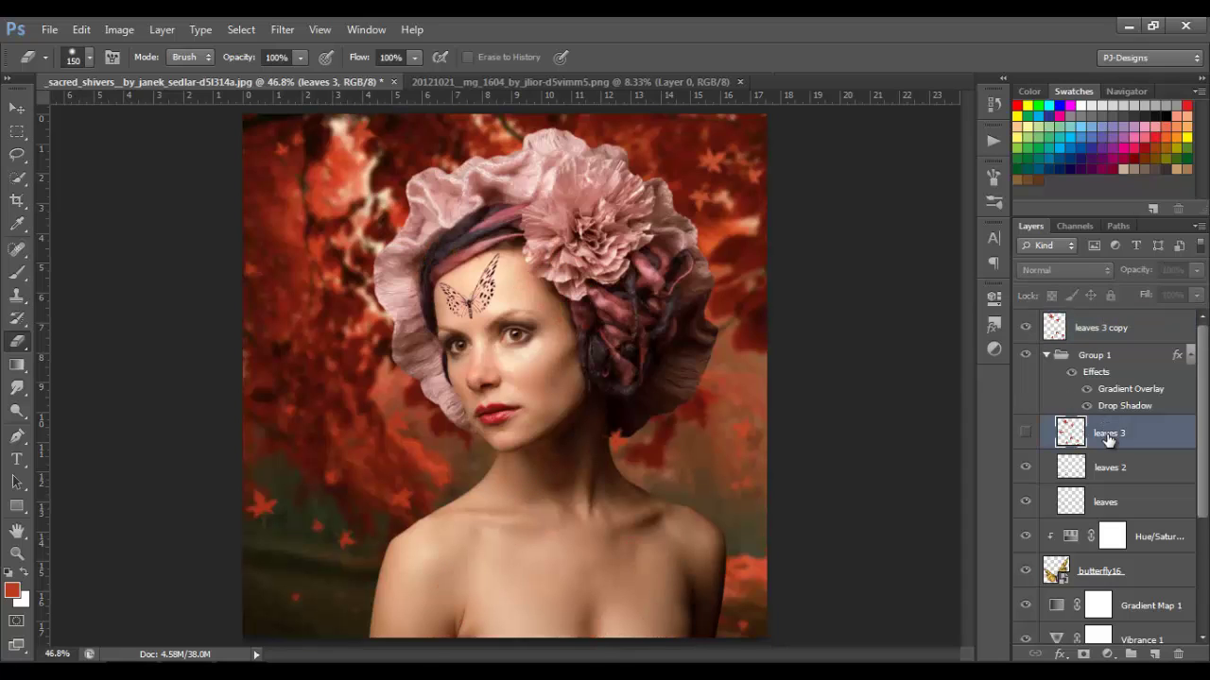
click(1026, 435)
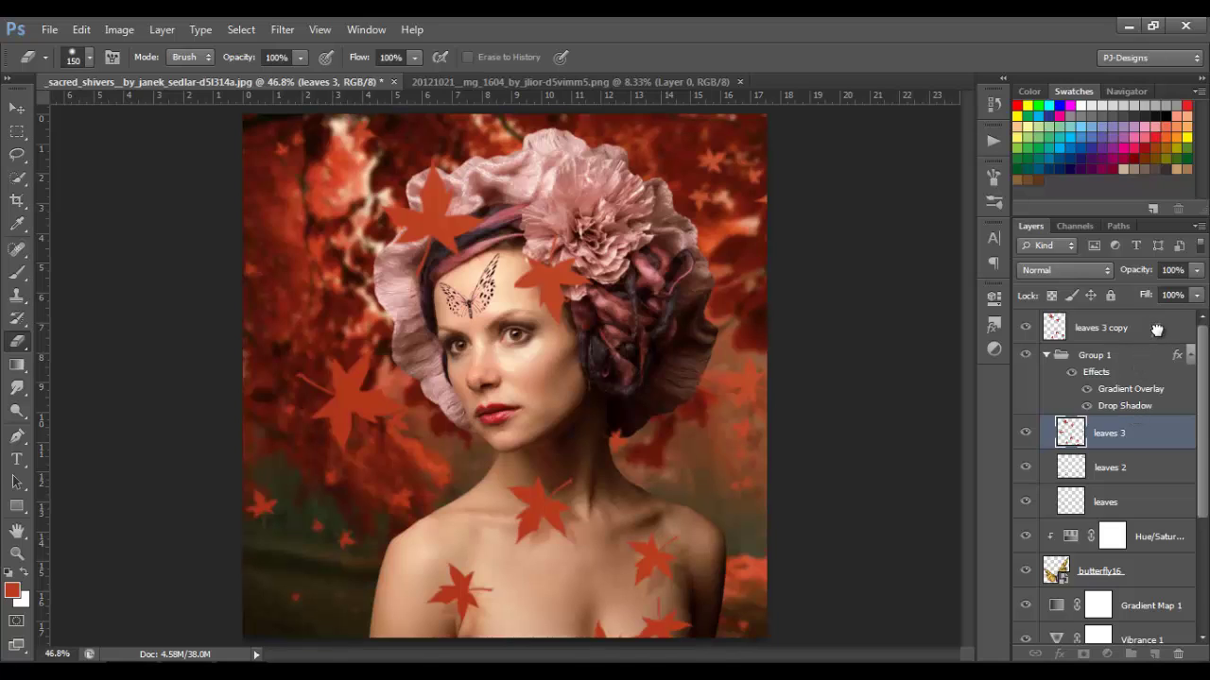
drag(1156, 328, 1159, 336)
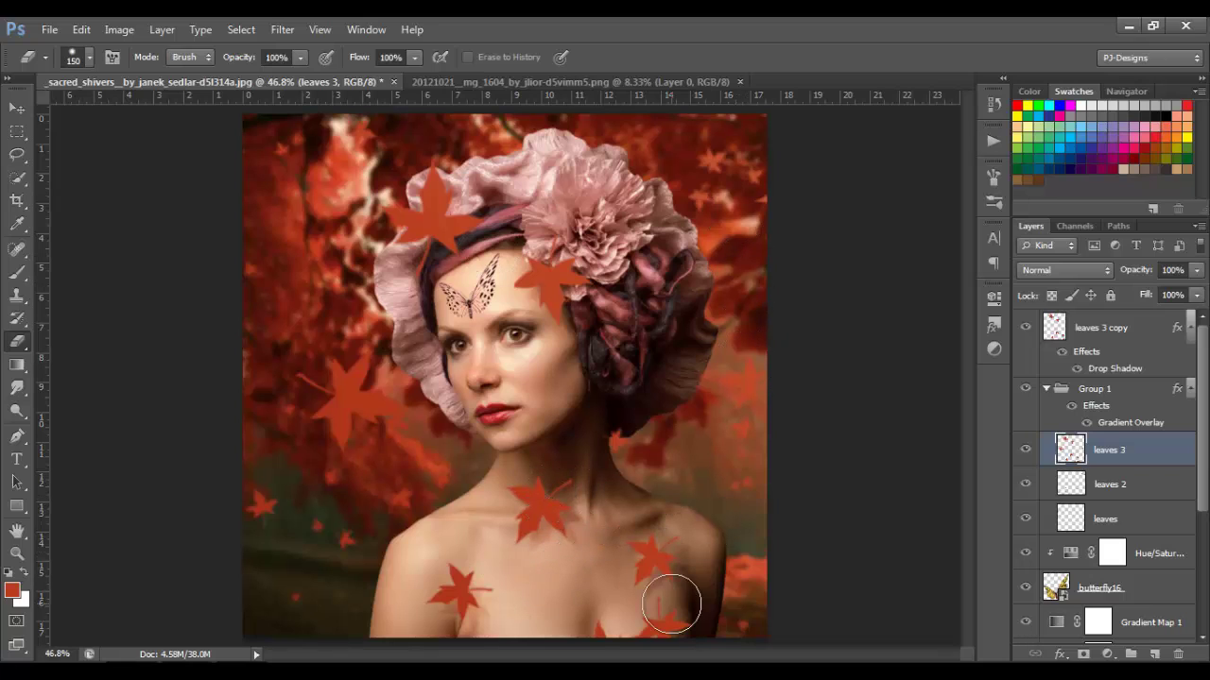
Step: Collapse the effects lists of Group 1 and the "leaves 3 copy" layer
click(1188, 390)
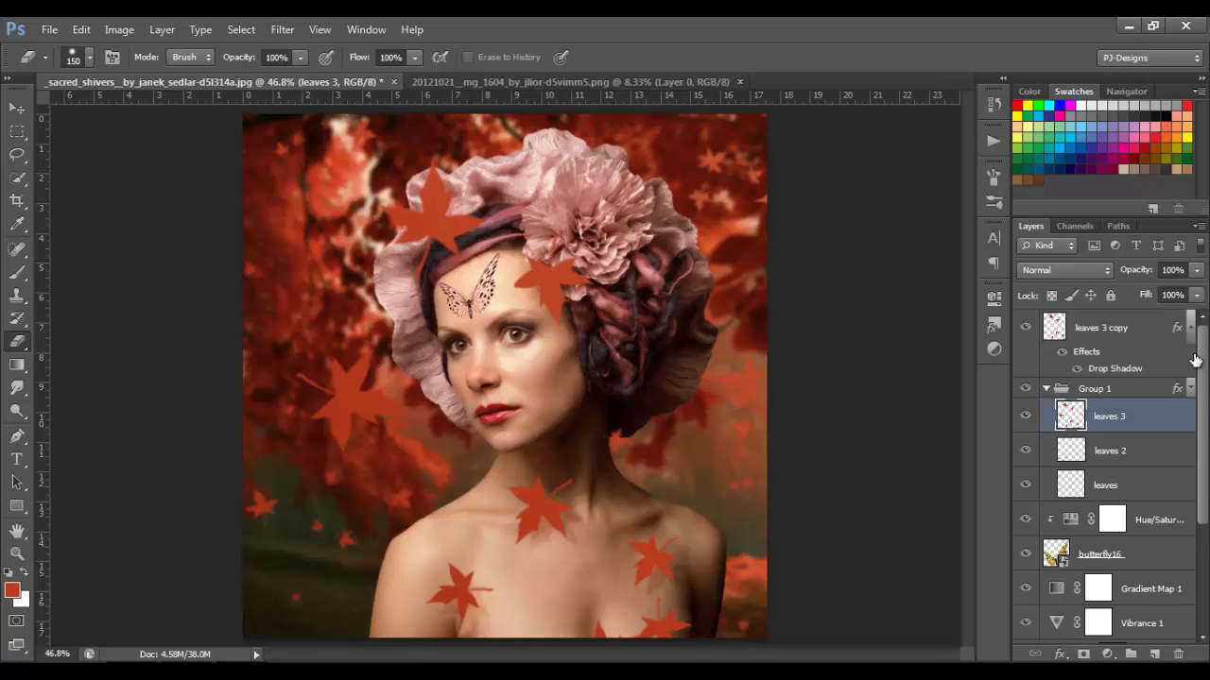
click(1193, 327)
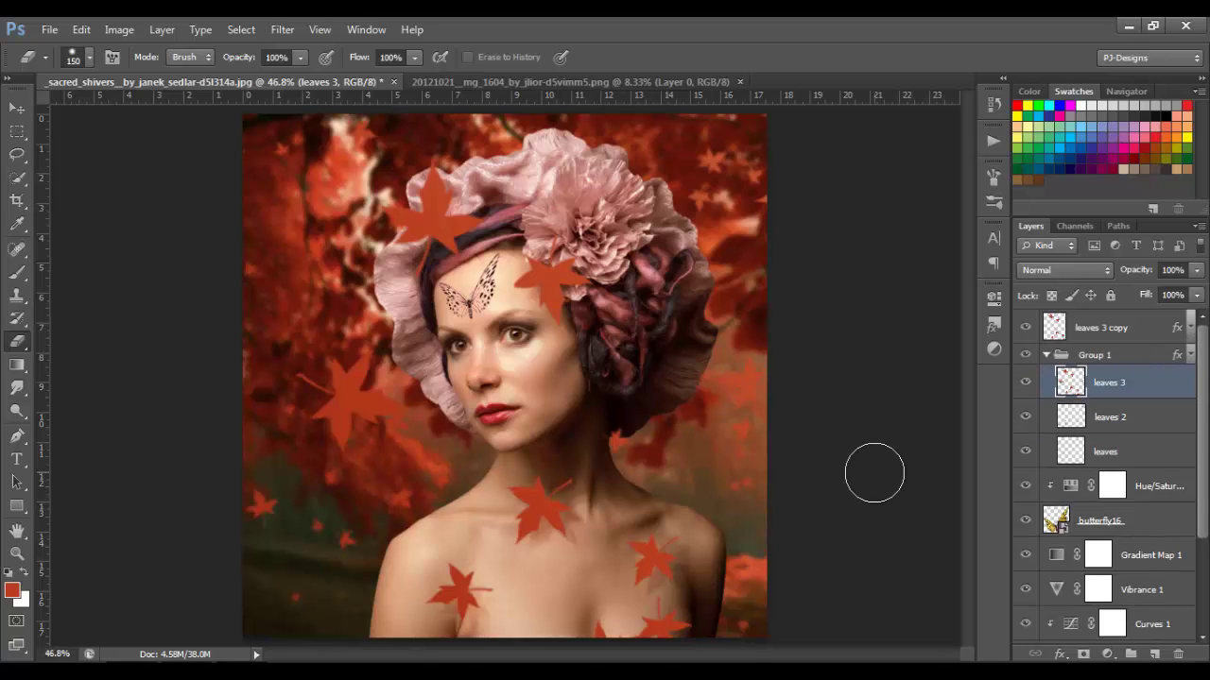
click(1178, 330)
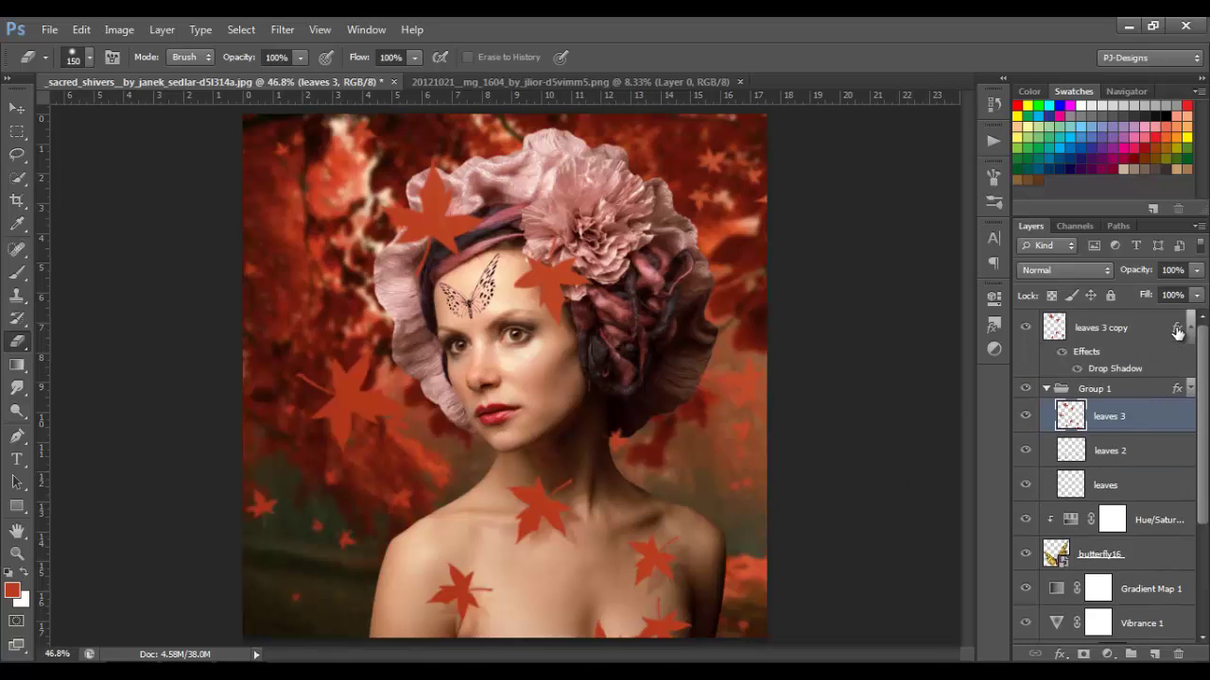
click(1063, 354)
click(1189, 328)
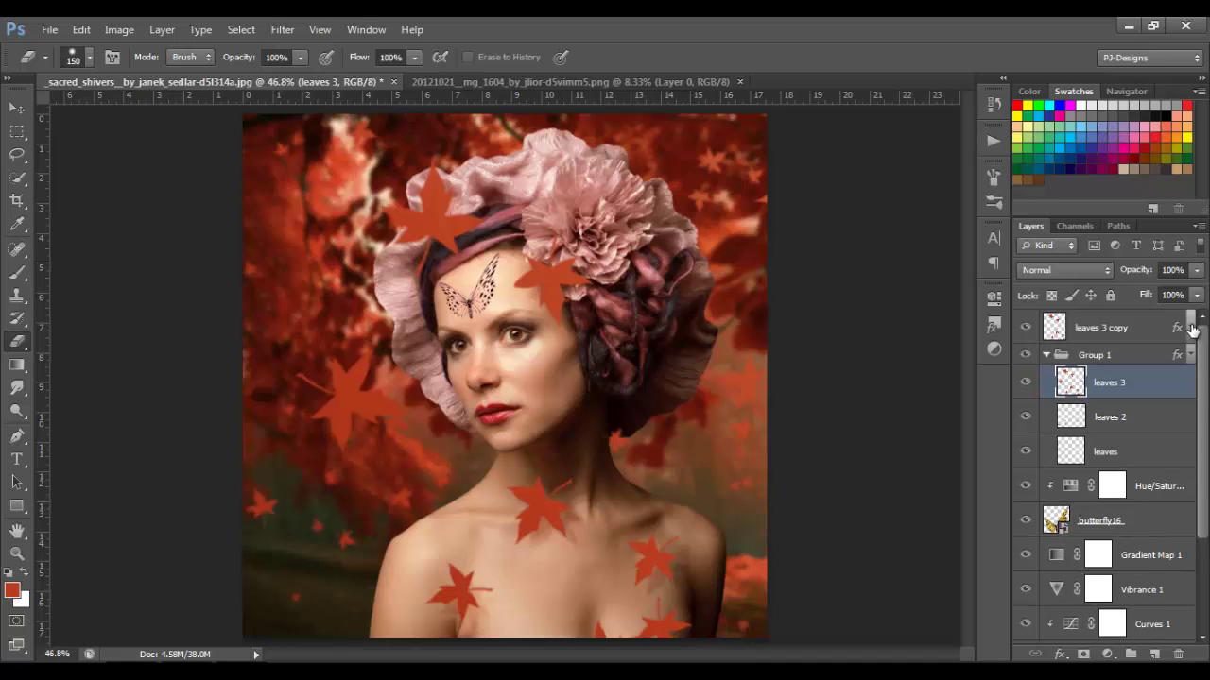
Step: Add a new layer above "leaves 3 copy" and name it "black"
click(1158, 331)
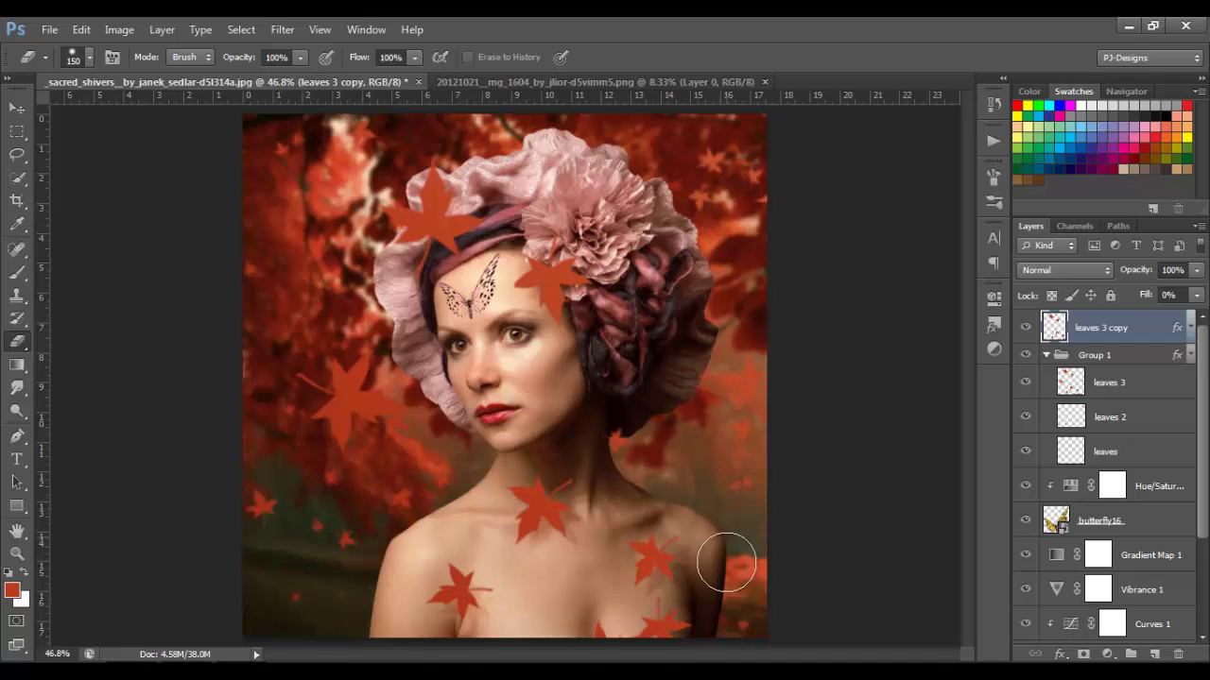
click(1155, 653)
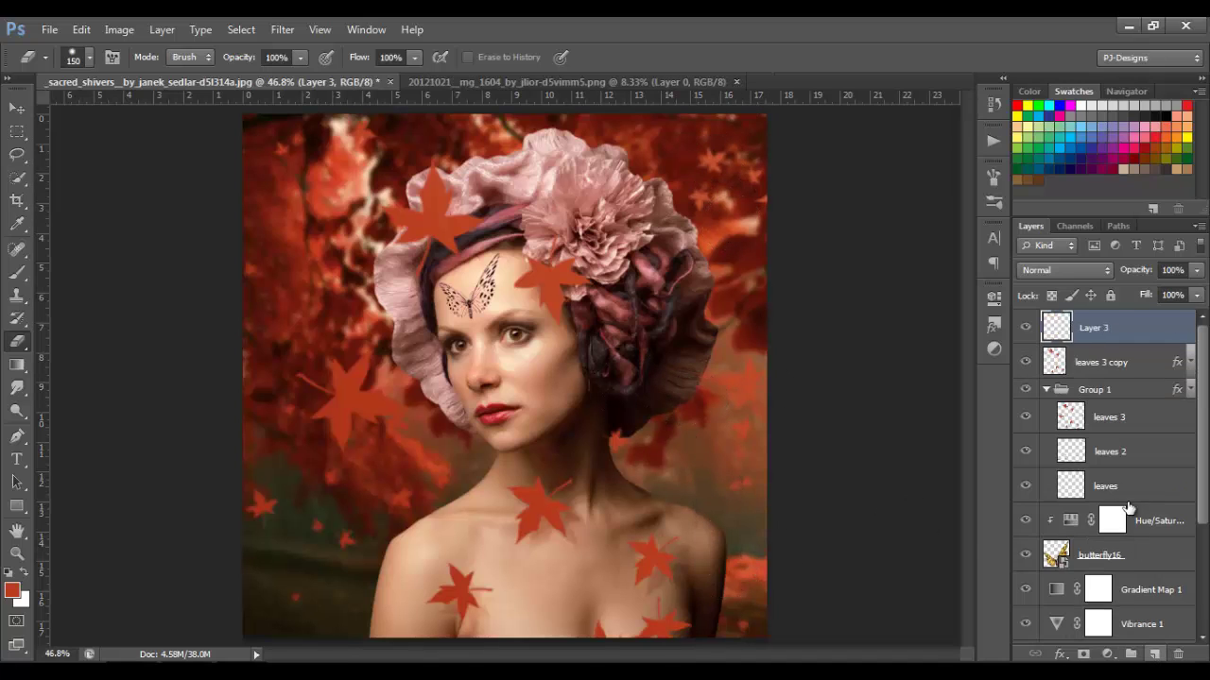
double_click(1101, 328)
text(blac)
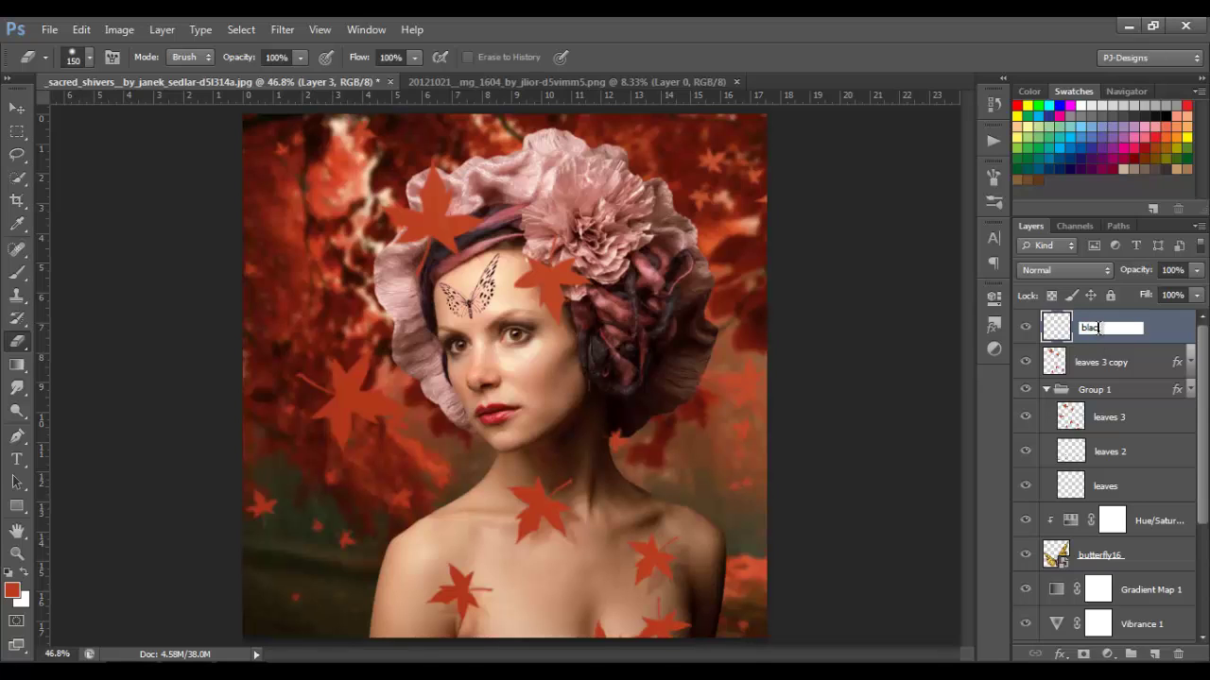
text(k)
key(Return)
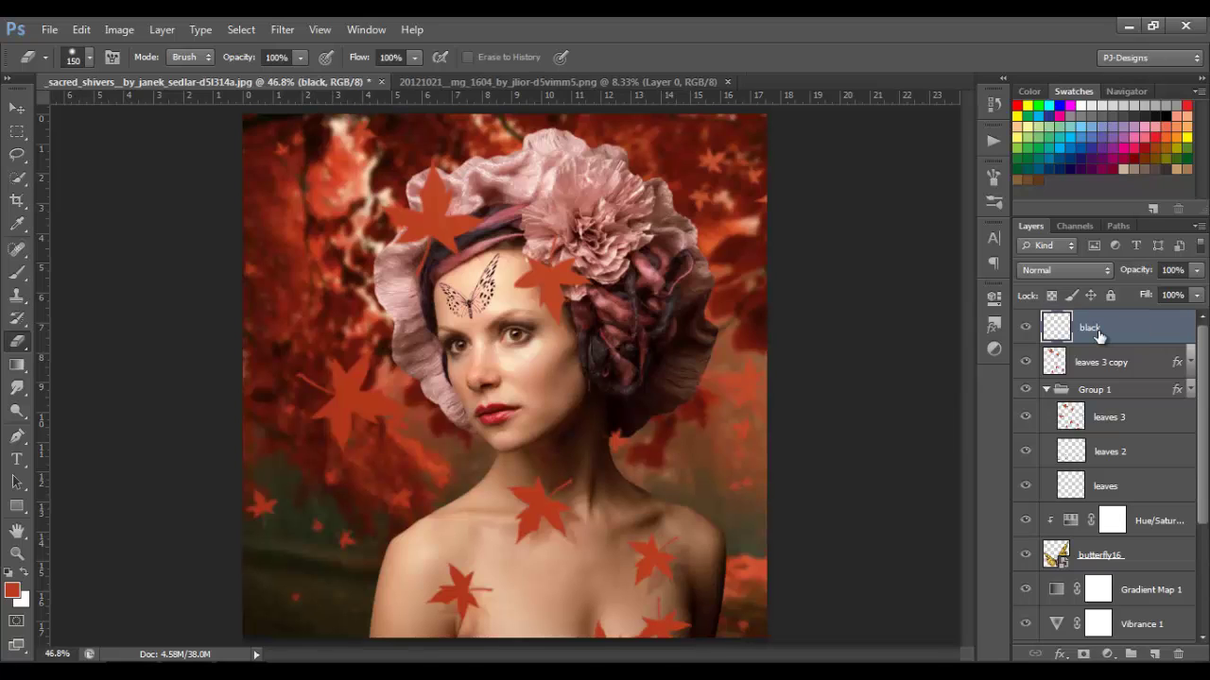
Step: Paint black over the background to the right of the woman with a soft 300 px brush
click(12, 280)
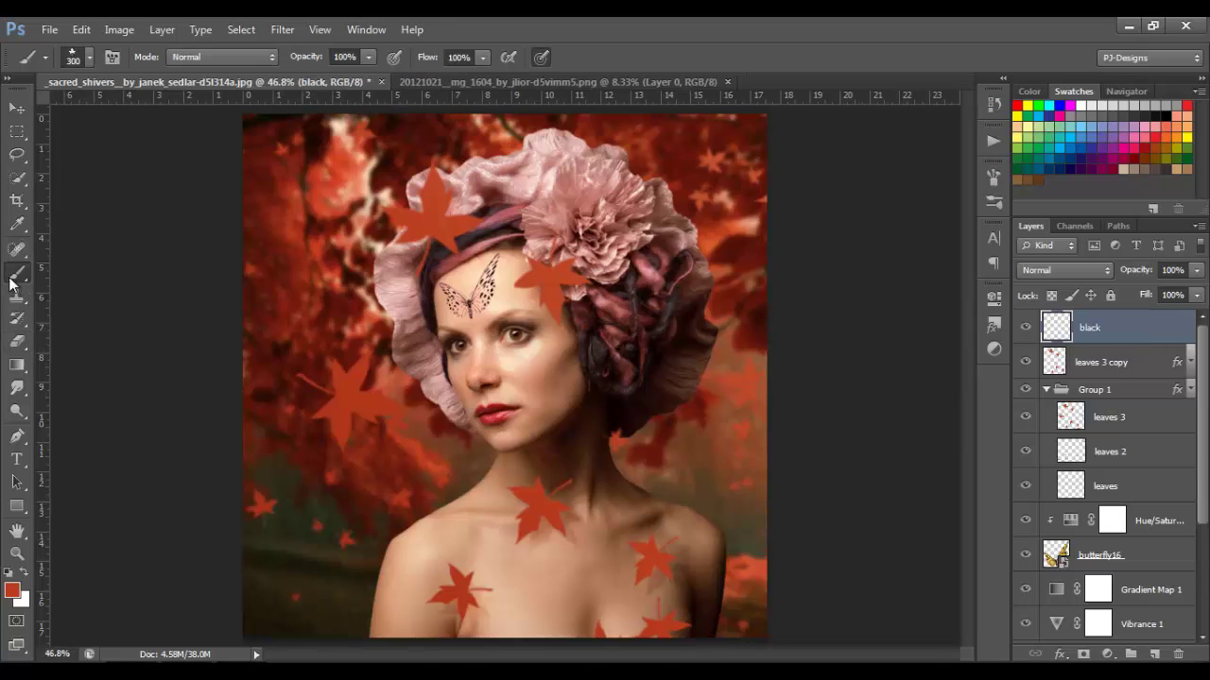
click(8, 573)
click(92, 57)
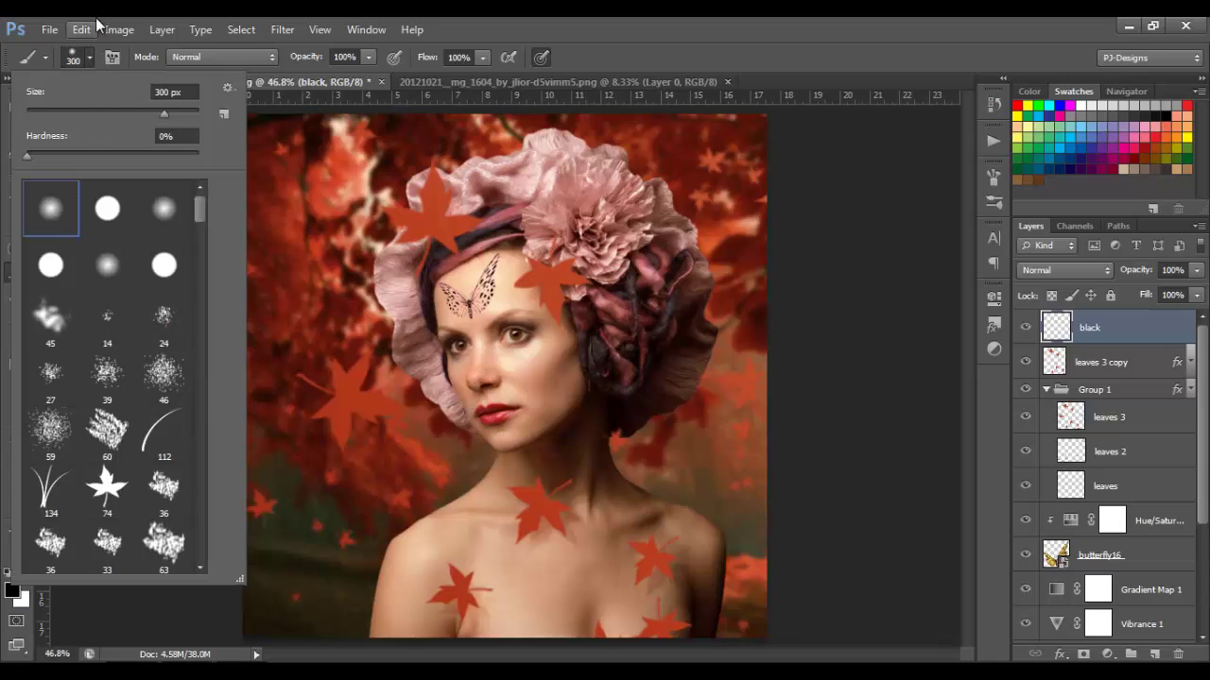
click(727, 156)
mouse_move(727, 156)
mouse_down()
mouse_move(761, 325)
mouse_move(737, 405)
mouse_move(688, 443)
mouse_move(763, 479)
mouse_move(787, 642)
mouse_move(780, 503)
mouse_move(701, 449)
mouse_move(758, 398)
mouse_move(775, 327)
mouse_move(774, 141)
mouse_up()
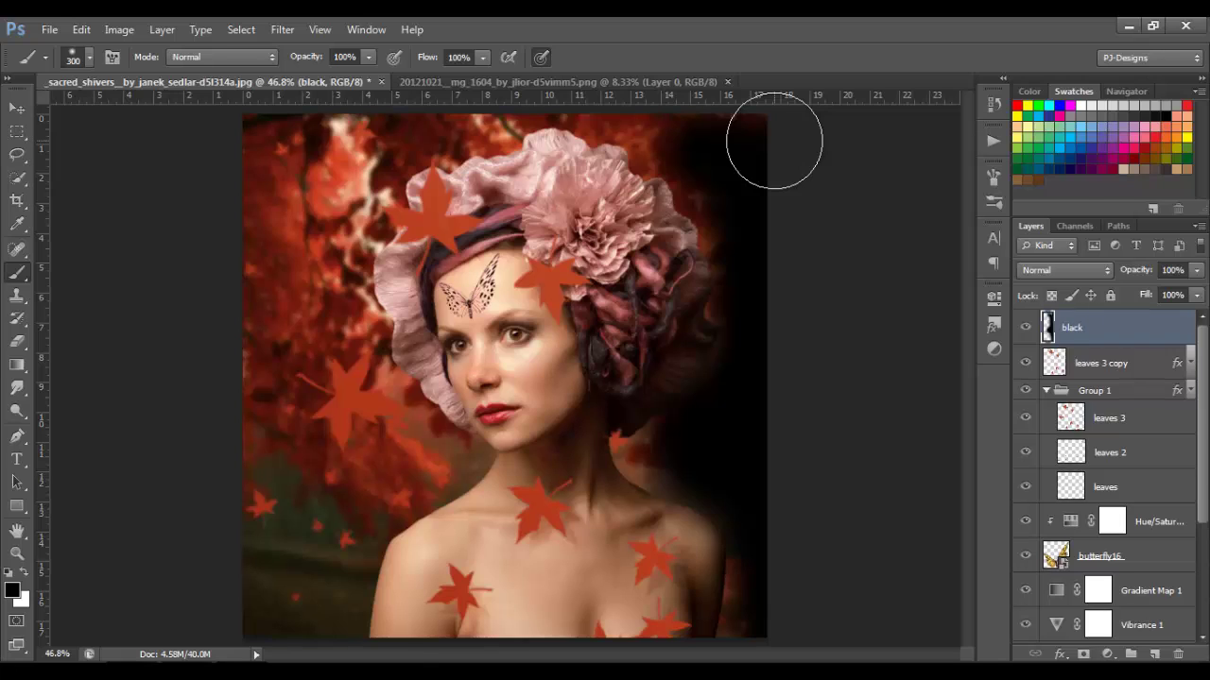
Step: Set the "black" layer to Soft Light blending with 20% opacity
click(1090, 268)
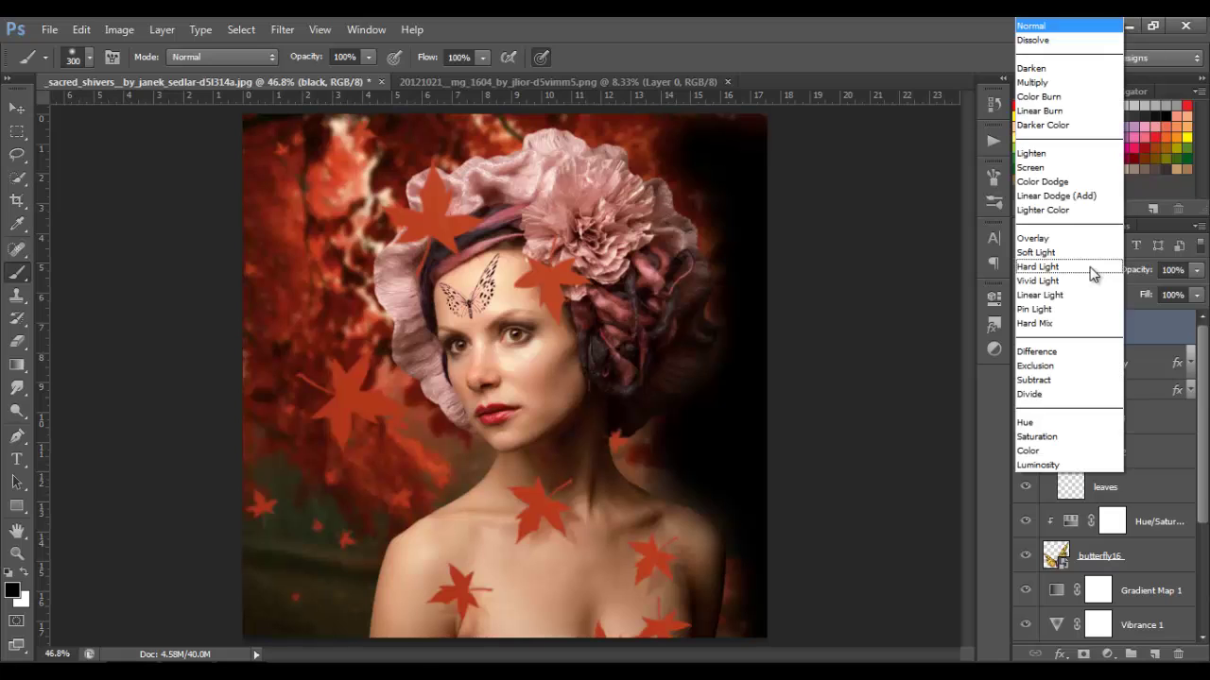
click(1088, 250)
click(1195, 295)
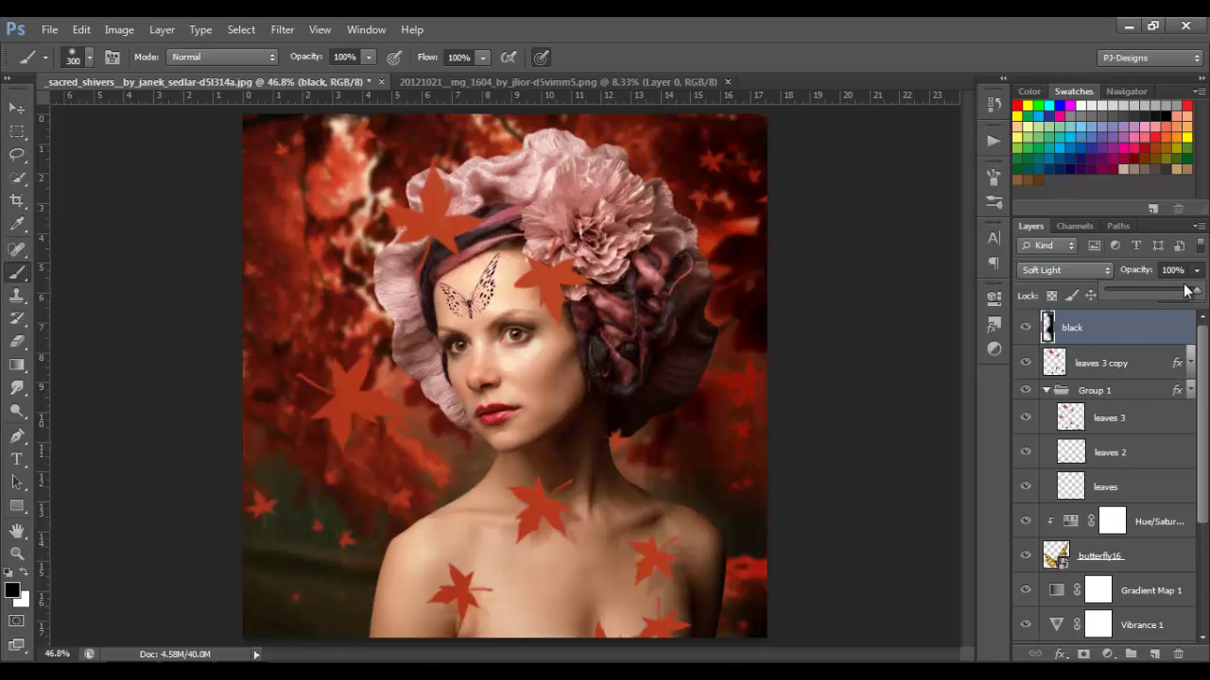
click(1131, 288)
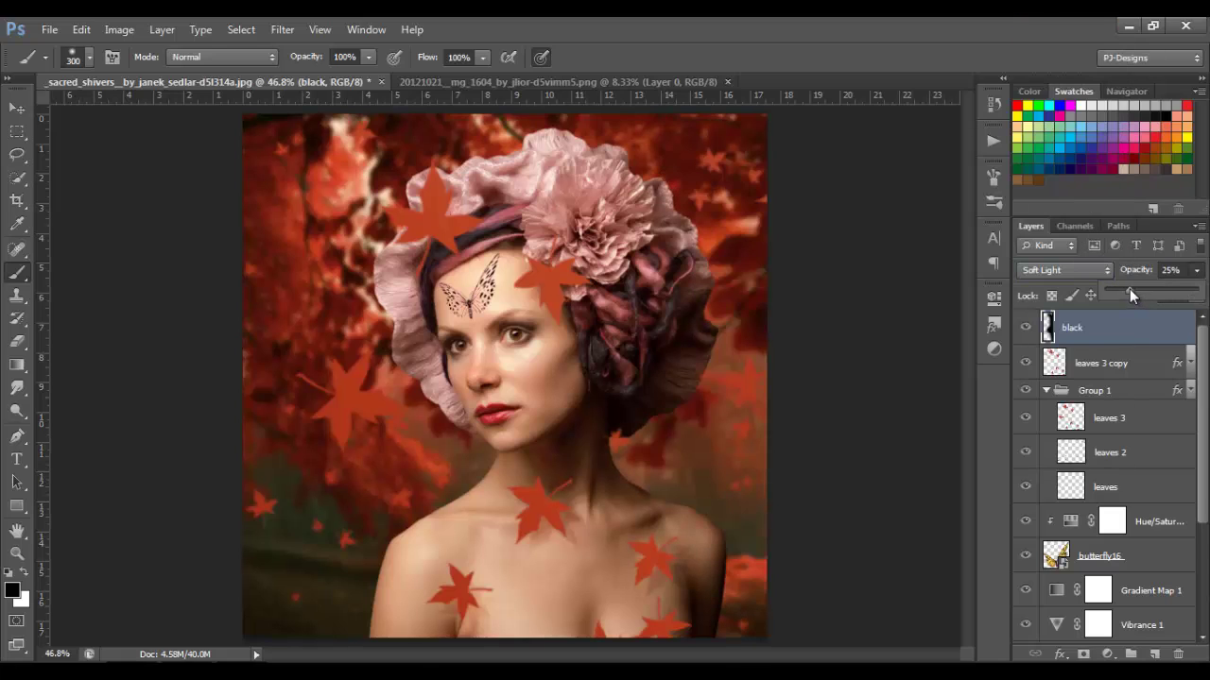
drag(1125, 291, 1122, 291)
click(1199, 273)
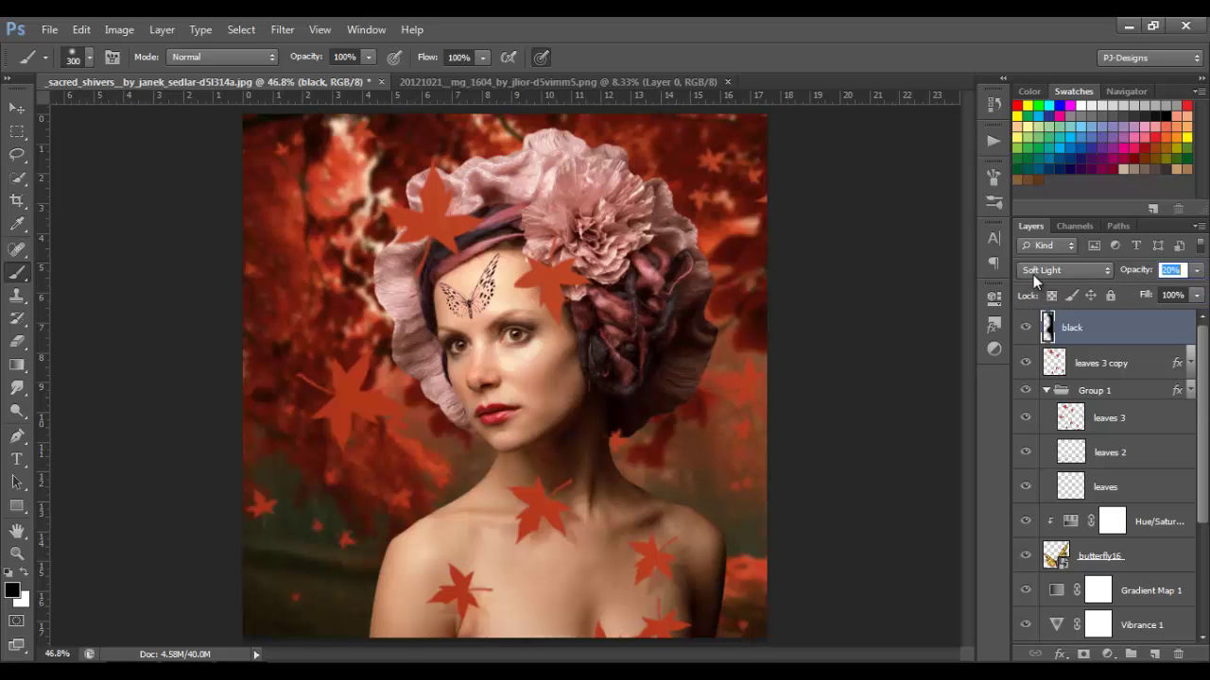
Step: Run the saved "dodge and burn" action to add a gray dodge and burn layer on top
click(992, 142)
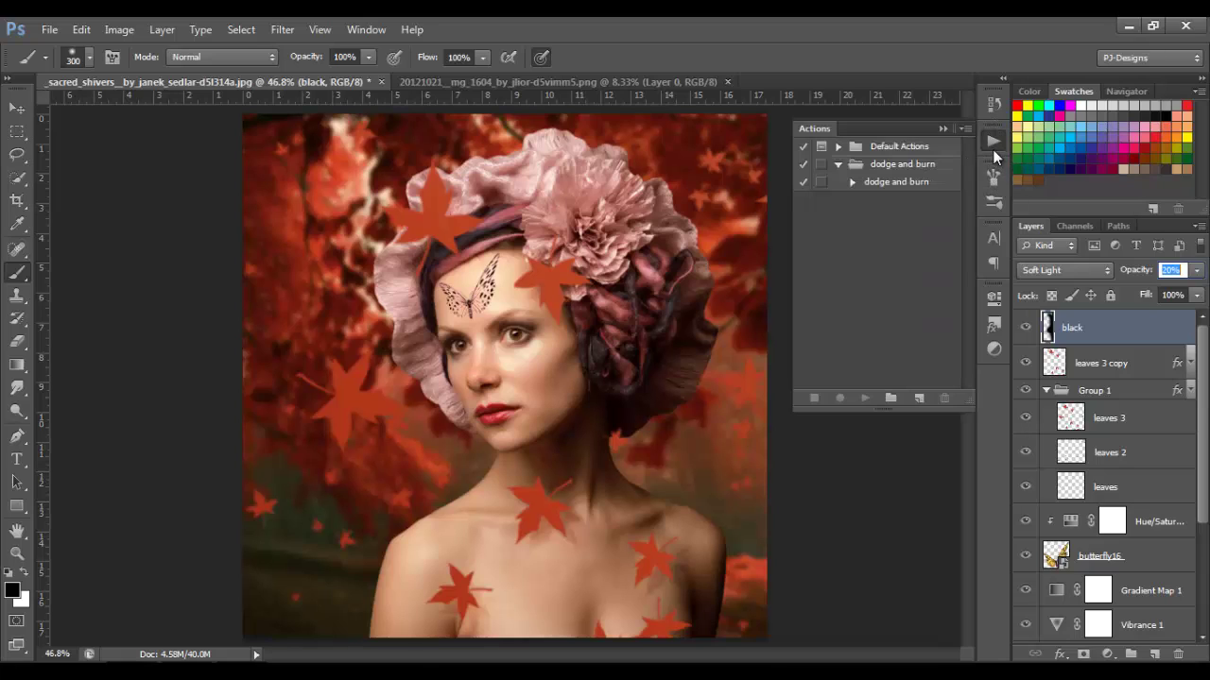
click(932, 181)
click(861, 396)
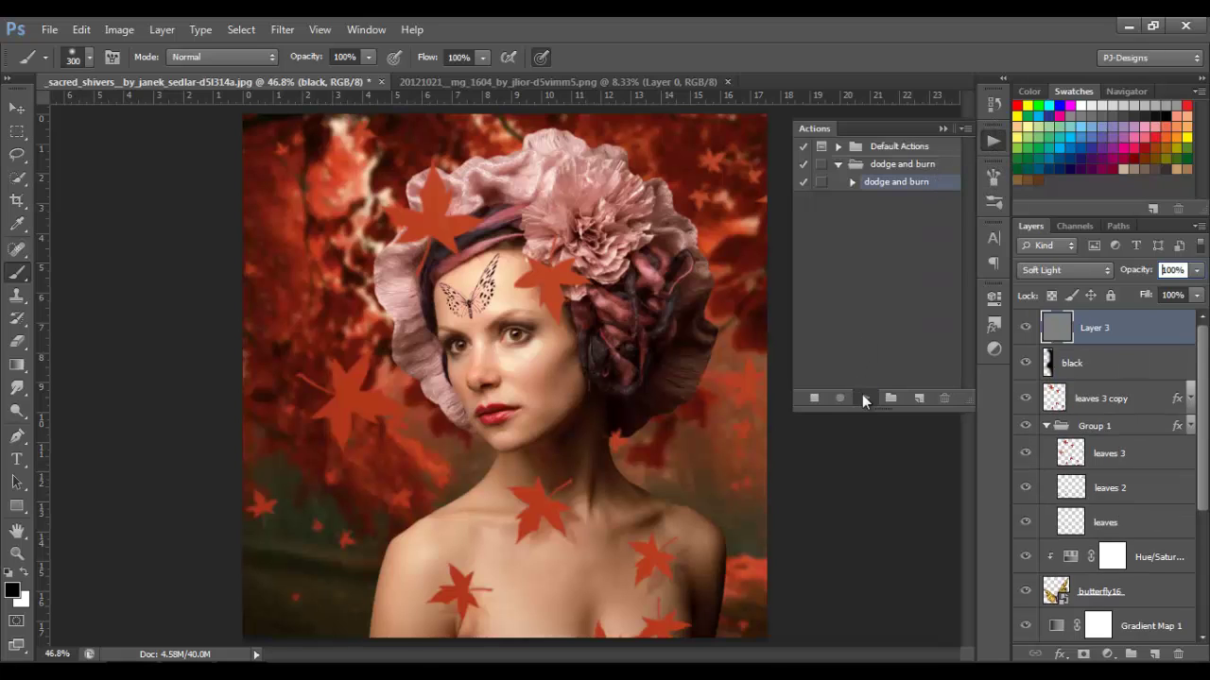
click(944, 131)
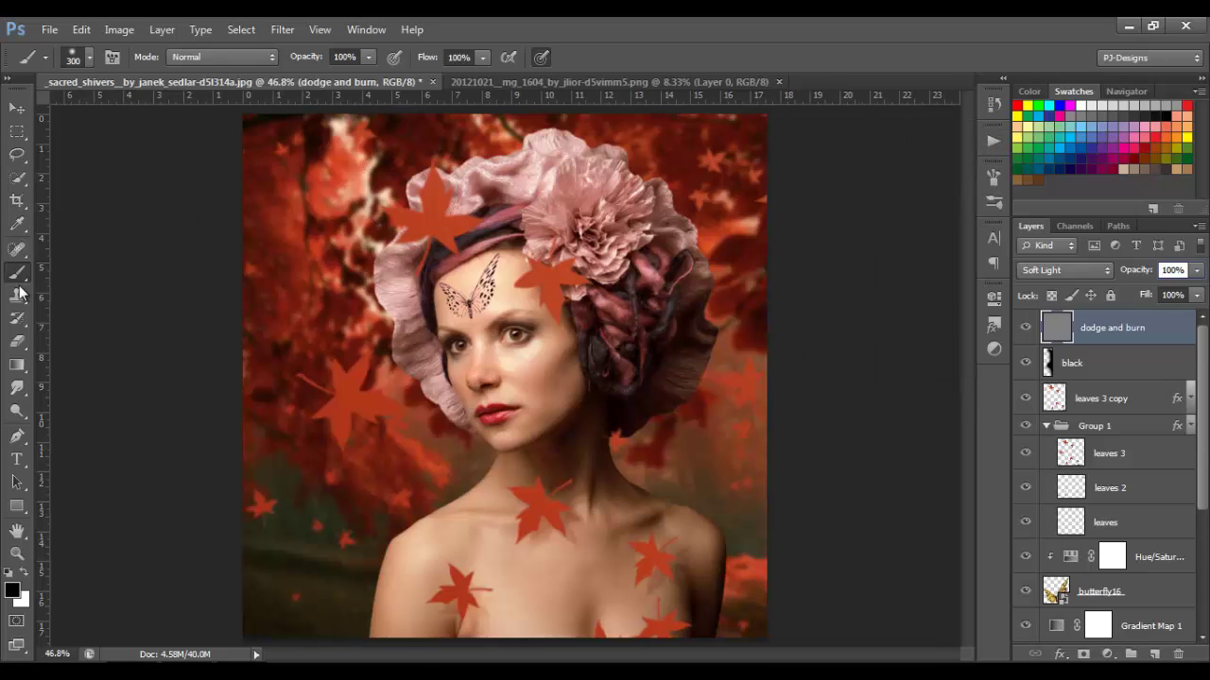
Step: Lighten the fine details of the woman's eyes with a 5 px Dodge tool, midtones at 19% exposure
click(18, 412)
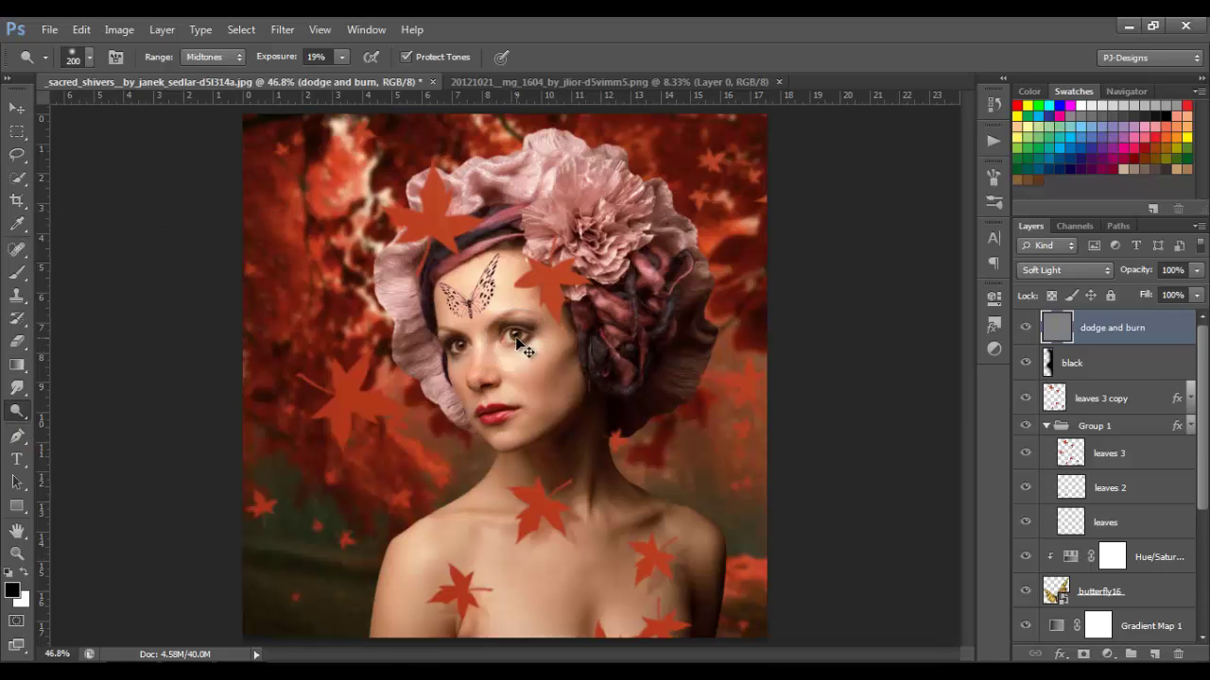
key(ctrl+plus)
key(ctrl+plus)
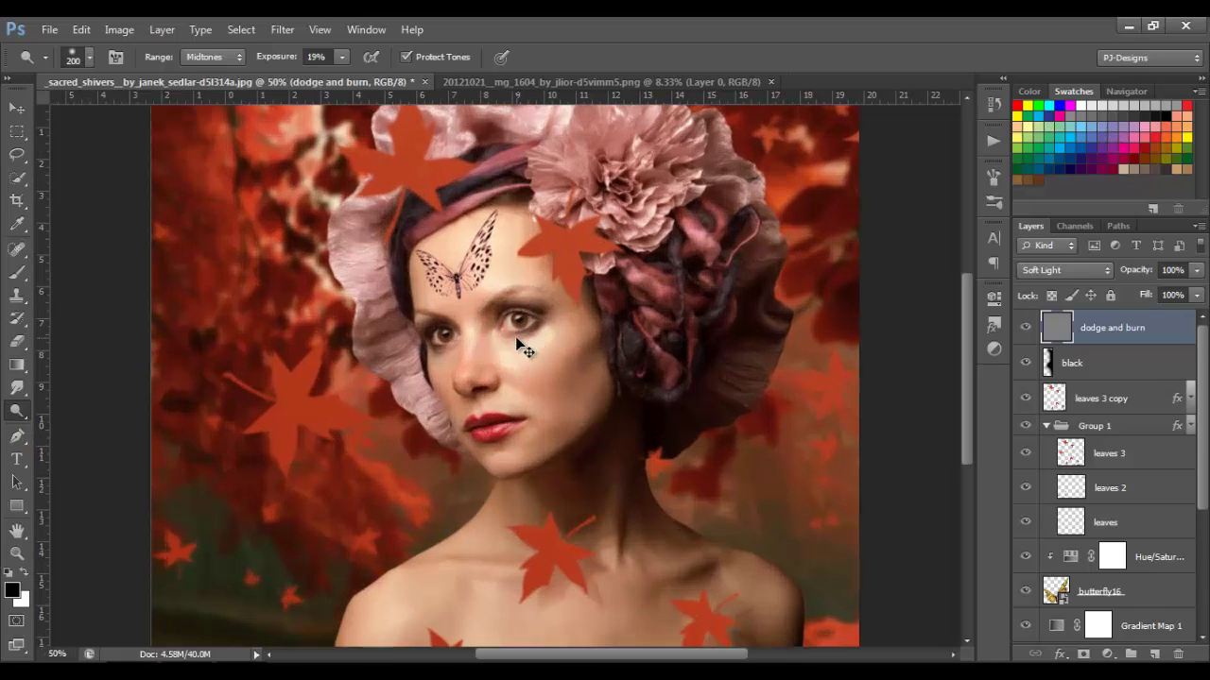
key(ctrl+plus)
key(ctrl+plus)
key(ctrl+plus)
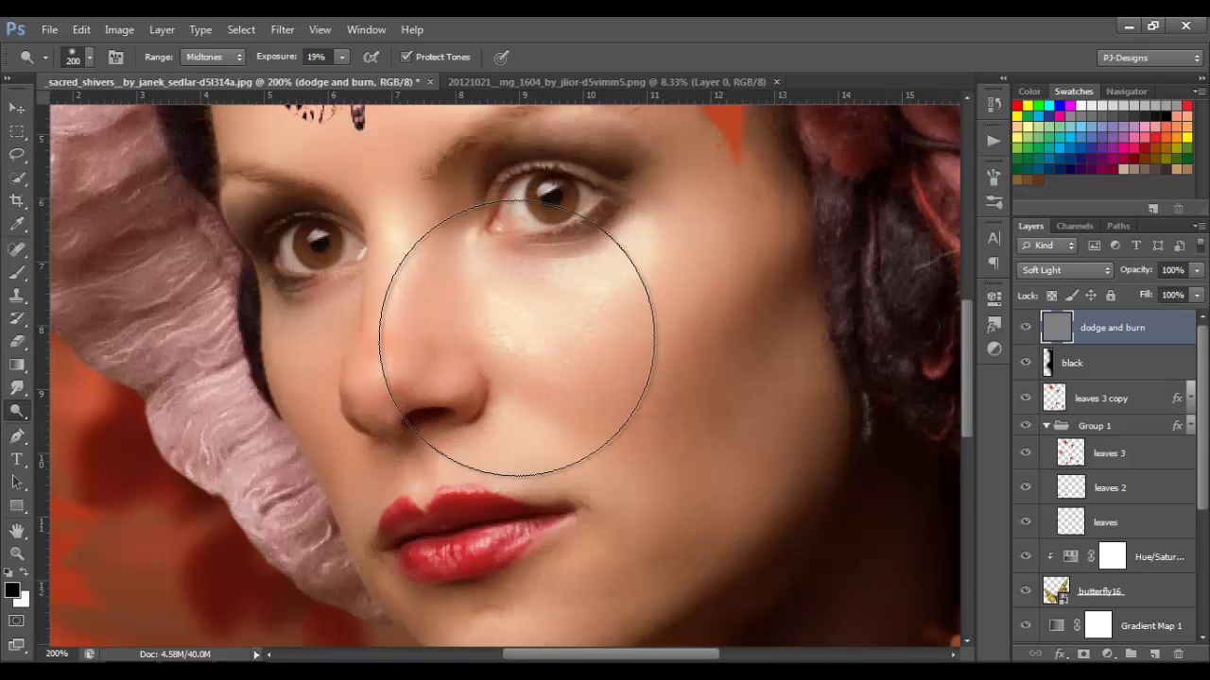
key(bracketleft)
key(bracketleft)
key(bracketleft)
key(bracketleft)
key(bracketleft)
key(bracketleft)
key(bracketleft)
key(bracketleft)
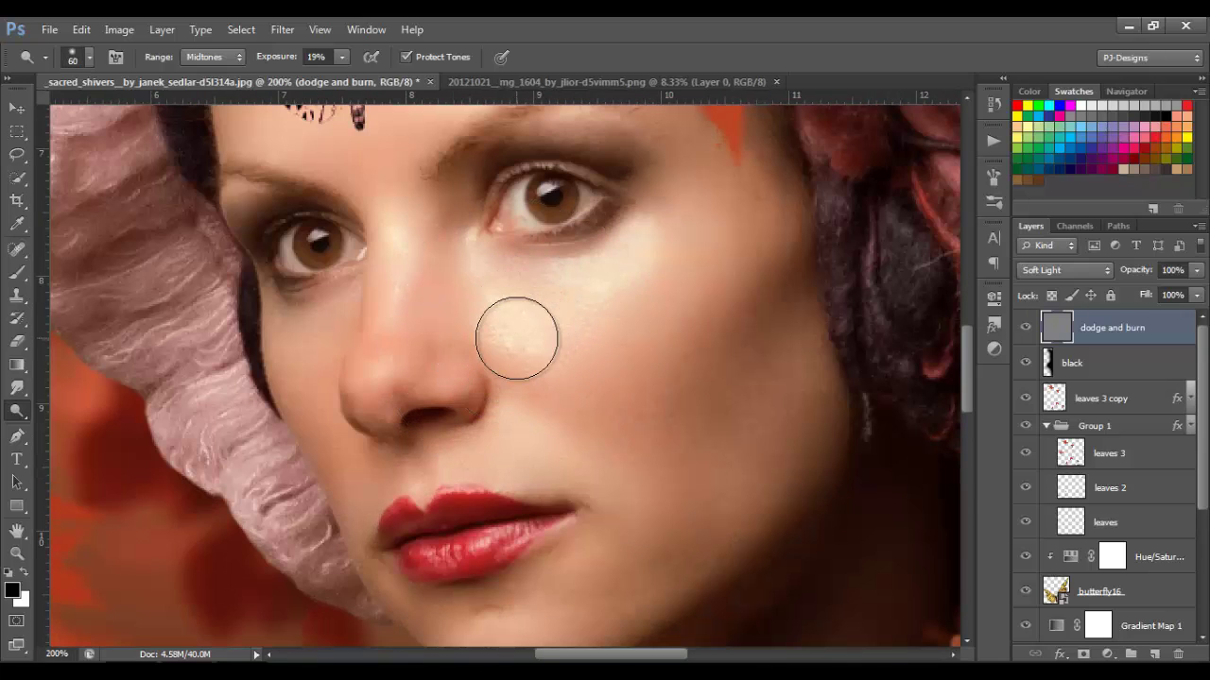
key(bracketleft)
key(bracketleft)
key(bracketleft)
key(bracketleft)
key(bracketleft)
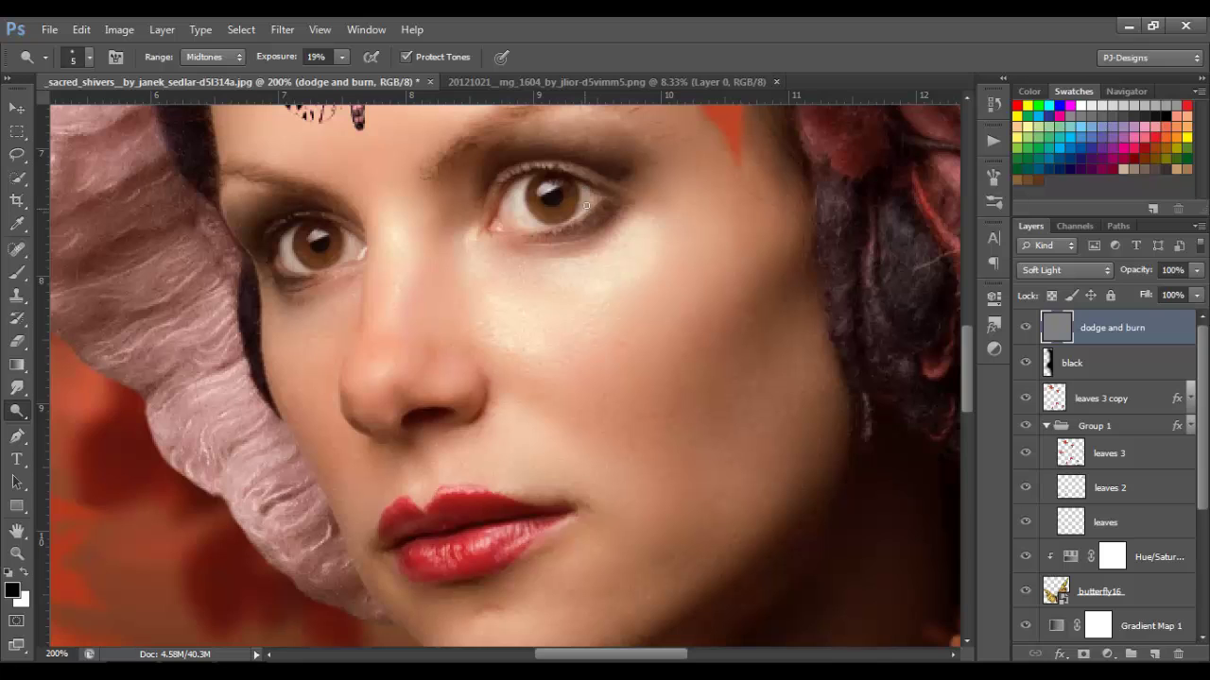
Step: Dodge the highlights on the woman's face with a 25 px brush
key(ctrl+minus)
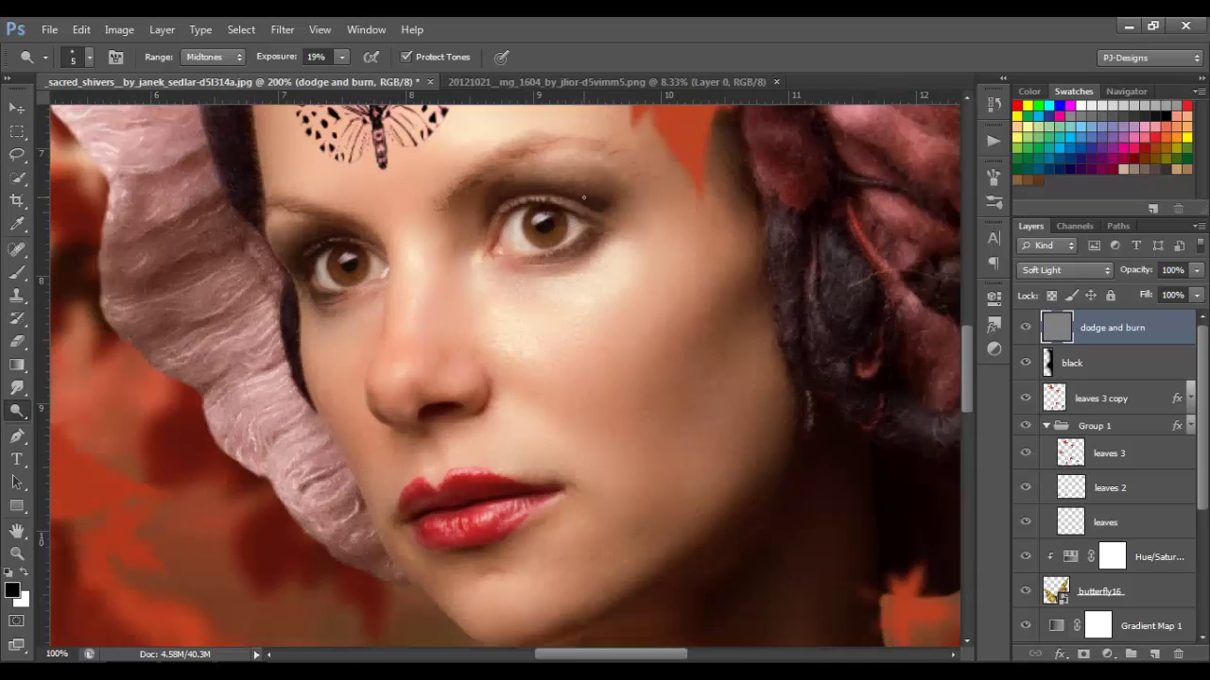
key(bracketright)
key(bracketright)
key(bracketright)
key(bracketright)
key(bracketright)
key(bracketright)
key(bracketright)
key(bracketright)
key(bracketright)
key(bracketright)
key(bracketright)
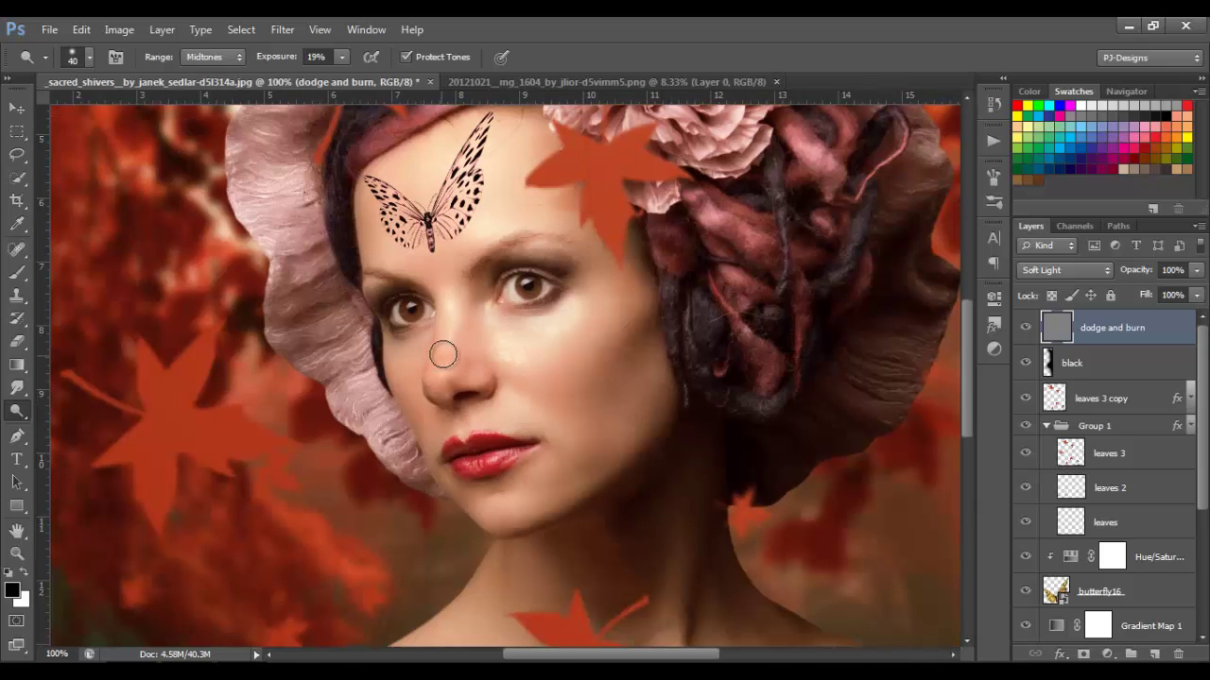
key(bracketleft)
key(bracketleft)
key(bracketright)
key(bracketleft)
Step: Dodge the highlights of the flower headdress and hair with a 20 px brush
mouse_move(639, 289)
mouse_down()
mouse_move(655, 346)
mouse_move(612, 561)
mouse_up()
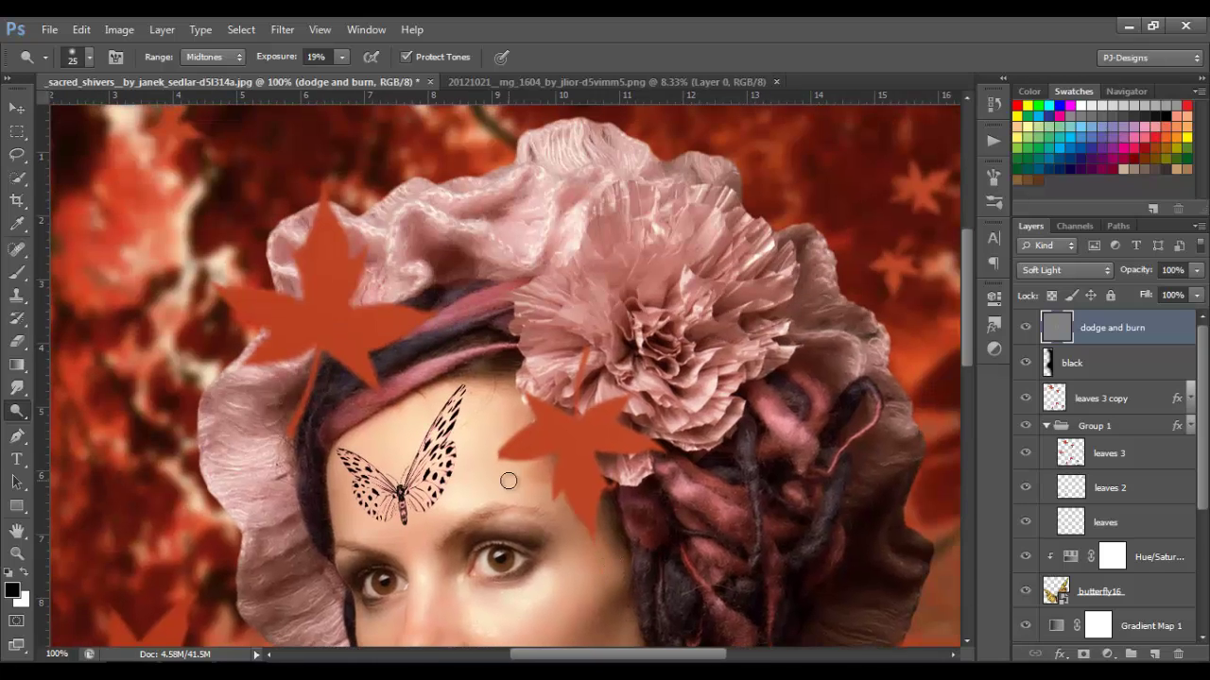
key(bracketleft)
drag(663, 232, 662, 183)
drag(675, 414, 773, 220)
drag(377, 331, 336, 252)
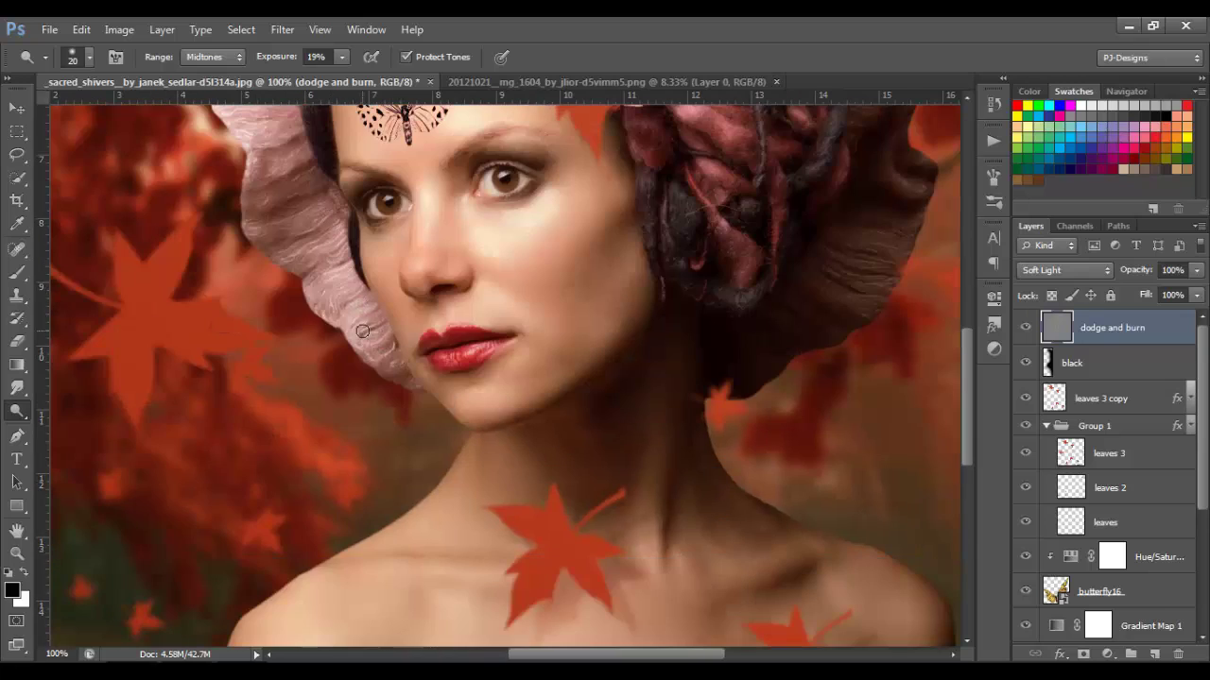
Step: Dodge the highlights on the neck, shoulders and chest, enlarging the brush from 30 to 90 px
drag(749, 378, 657, 349)
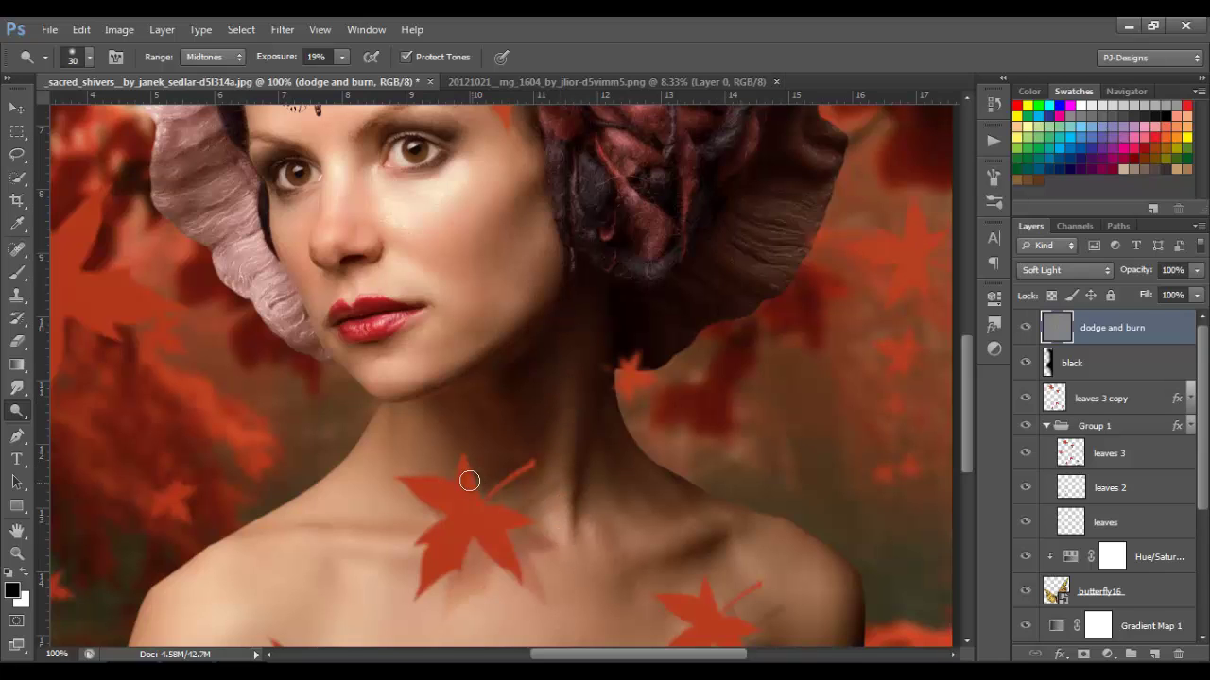
drag(680, 530, 714, 333)
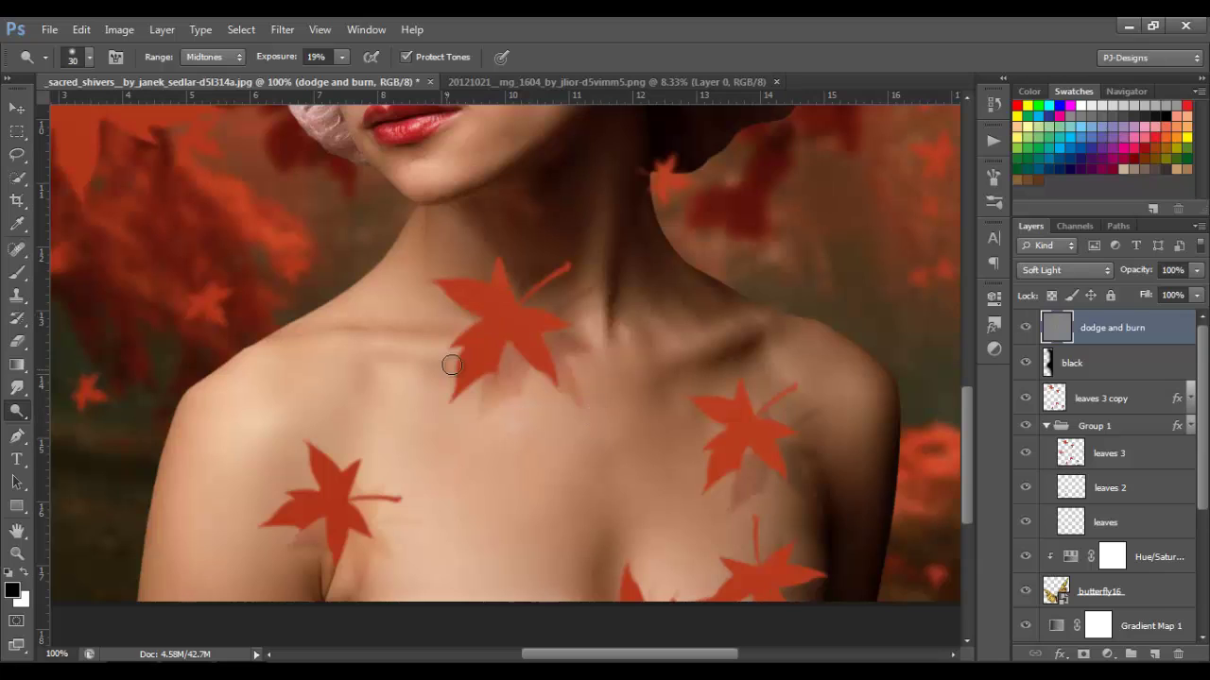
key(bracketright)
key(bracketright)
key(bracketright)
key(bracketright)
key(bracketright)
key(bracketright)
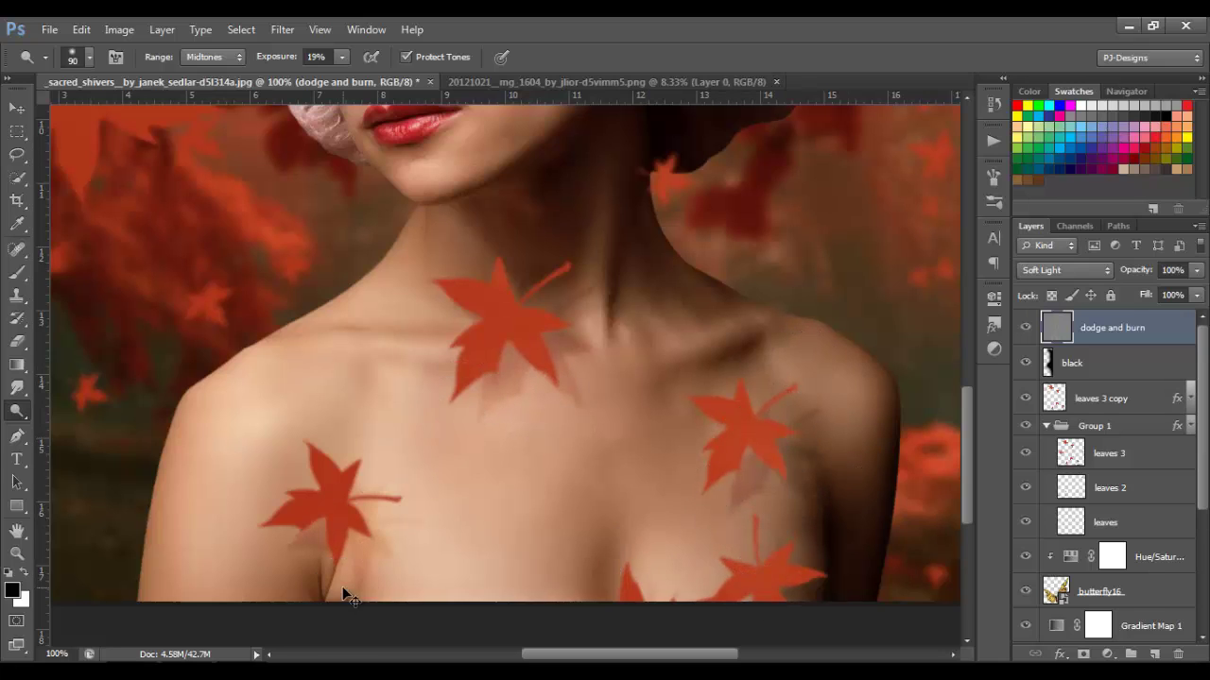
Step: Compare the whole portrait with and without the dodge and burn layer
key(ctrl+0)
click(1024, 328)
click(1025, 328)
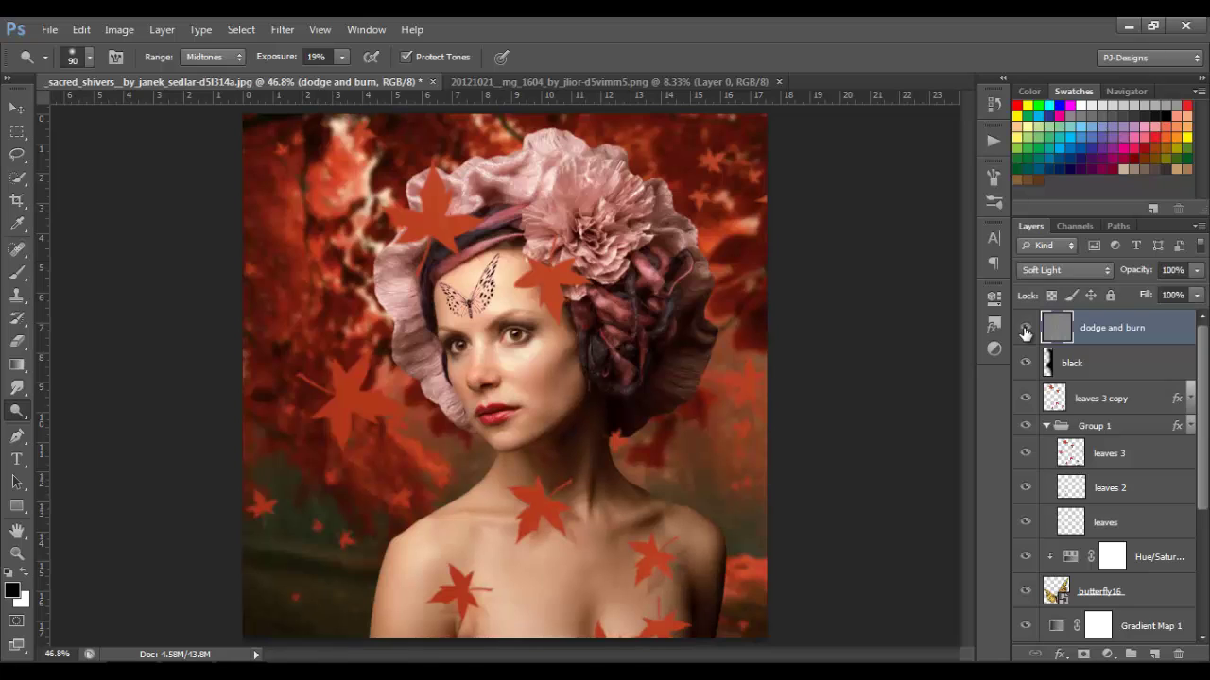
click(1025, 327)
click(1024, 328)
click(1025, 328)
click(1024, 328)
Step: Darken the shadows below the hair and along the neck with a 150 px Burn tool, midtones at 16% exposure
click(5, 418)
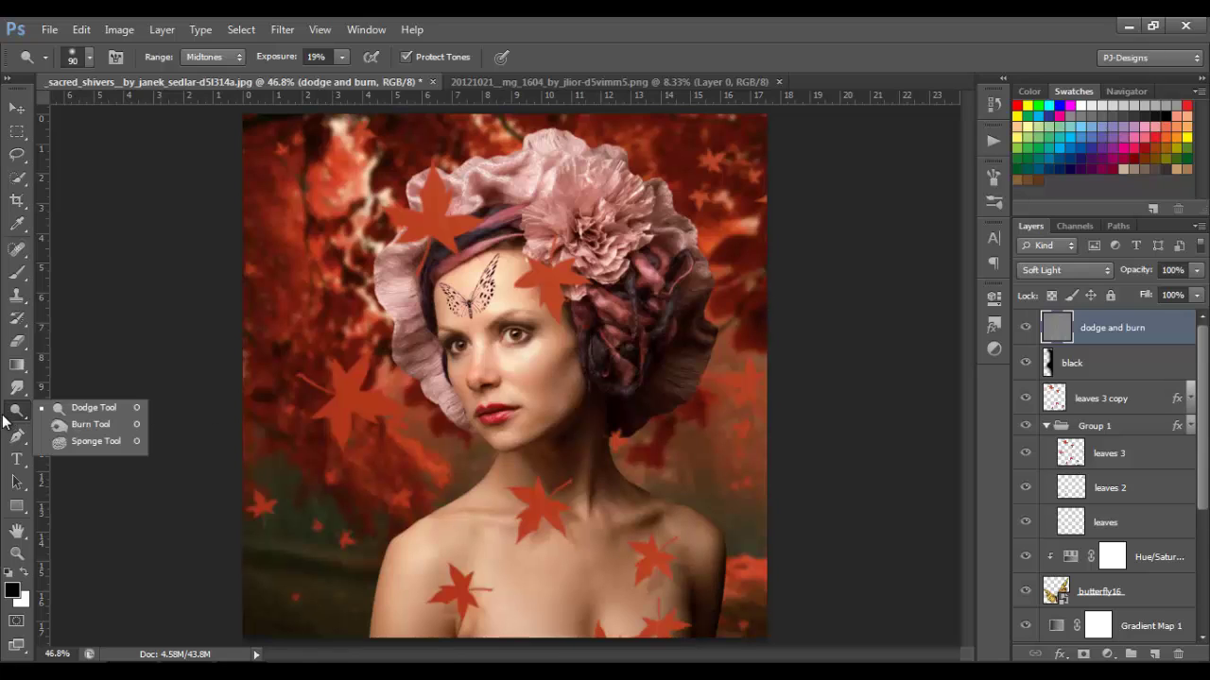
click(62, 423)
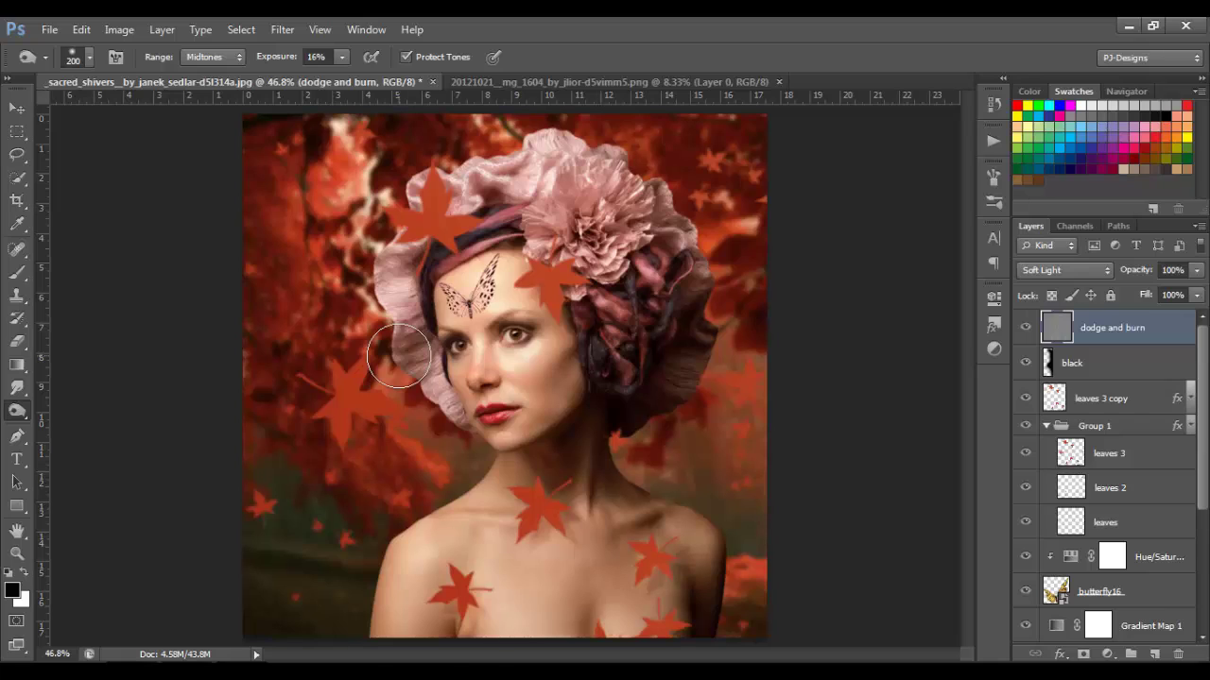
key(bracketleft)
key(bracketleft)
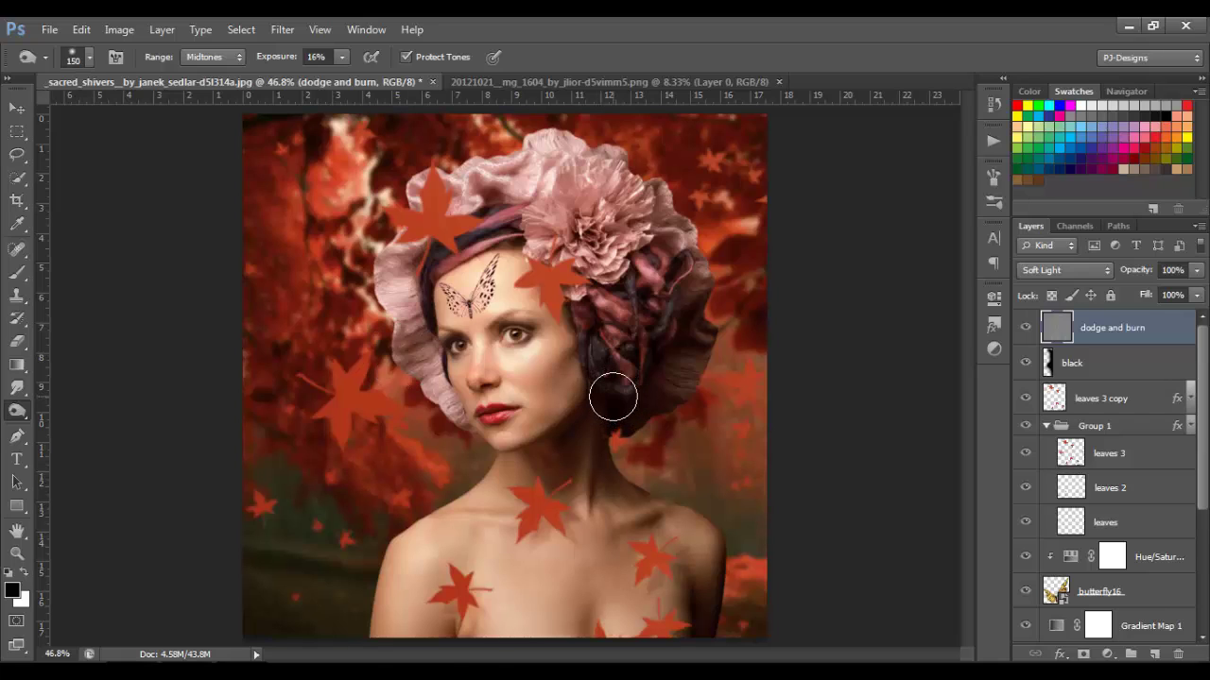
mouse_move(613, 397)
mouse_down()
mouse_move(630, 328)
mouse_move(591, 231)
mouse_move(510, 194)
mouse_move(484, 198)
mouse_move(399, 288)
mouse_move(421, 349)
mouse_move(444, 364)
mouse_move(534, 270)
mouse_move(572, 324)
mouse_move(591, 383)
mouse_move(589, 330)
mouse_move(554, 426)
mouse_move(519, 455)
mouse_move(548, 494)
mouse_move(589, 448)
mouse_move(611, 504)
mouse_move(544, 487)
mouse_up()
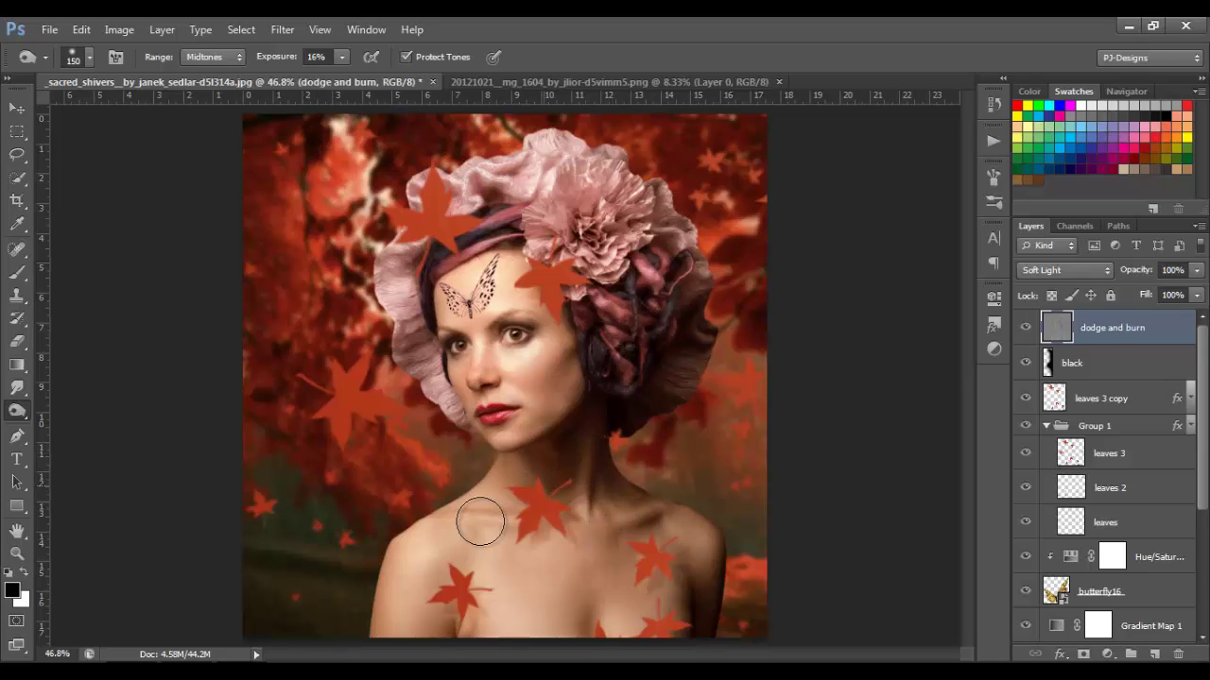
Step: Burn the shoulder's shadows, and dodge the red foliage on both sides of the head with a 175 to 200 px brush, midtones at 19% exposure
drag(482, 522, 463, 553)
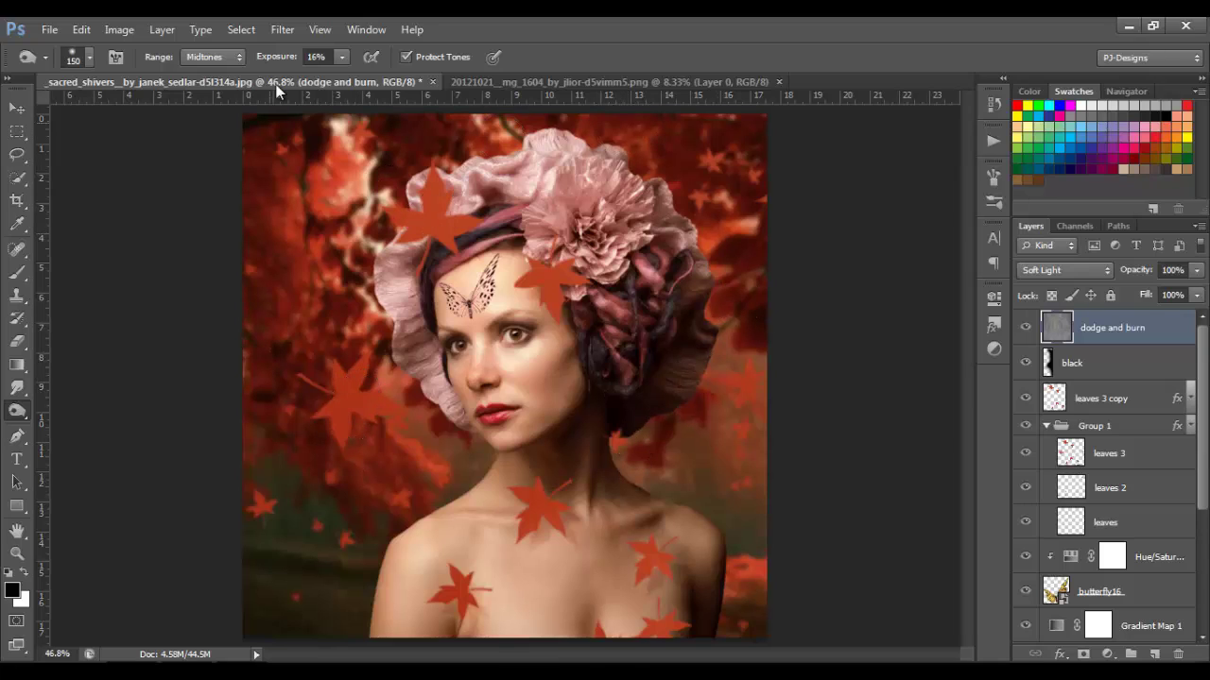
right_click(24, 420)
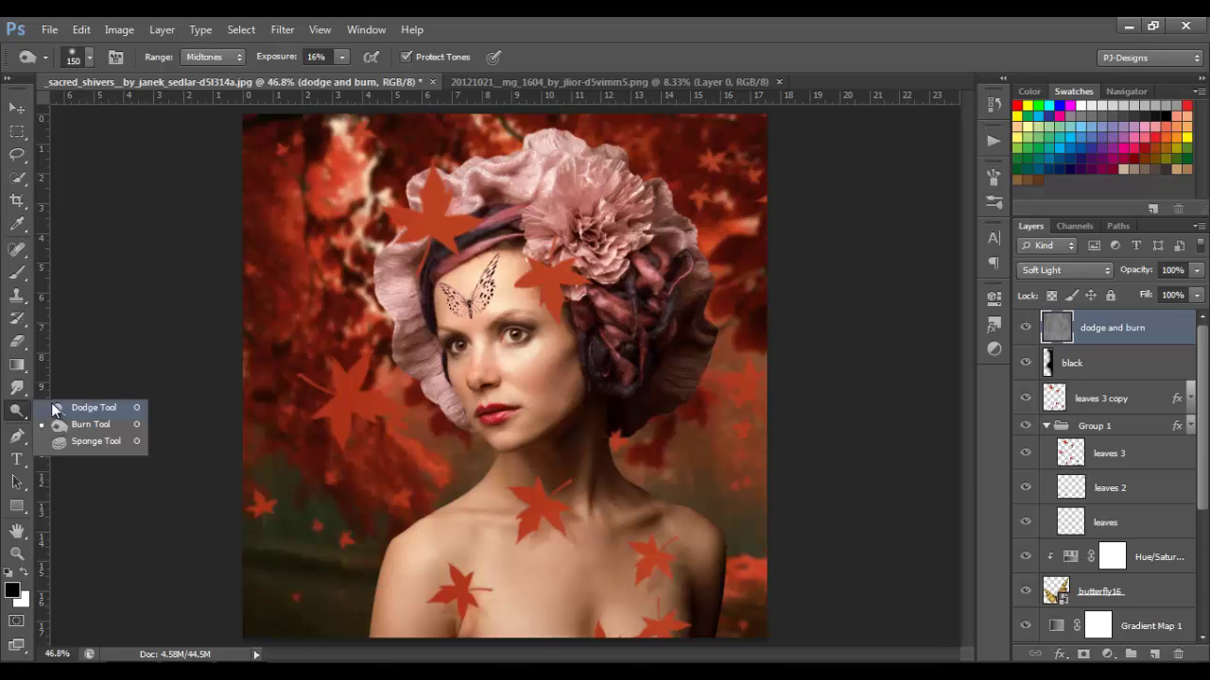
click(51, 403)
key(bracketright)
key(bracketright)
key(bracketright)
key(bracketright)
key(bracketright)
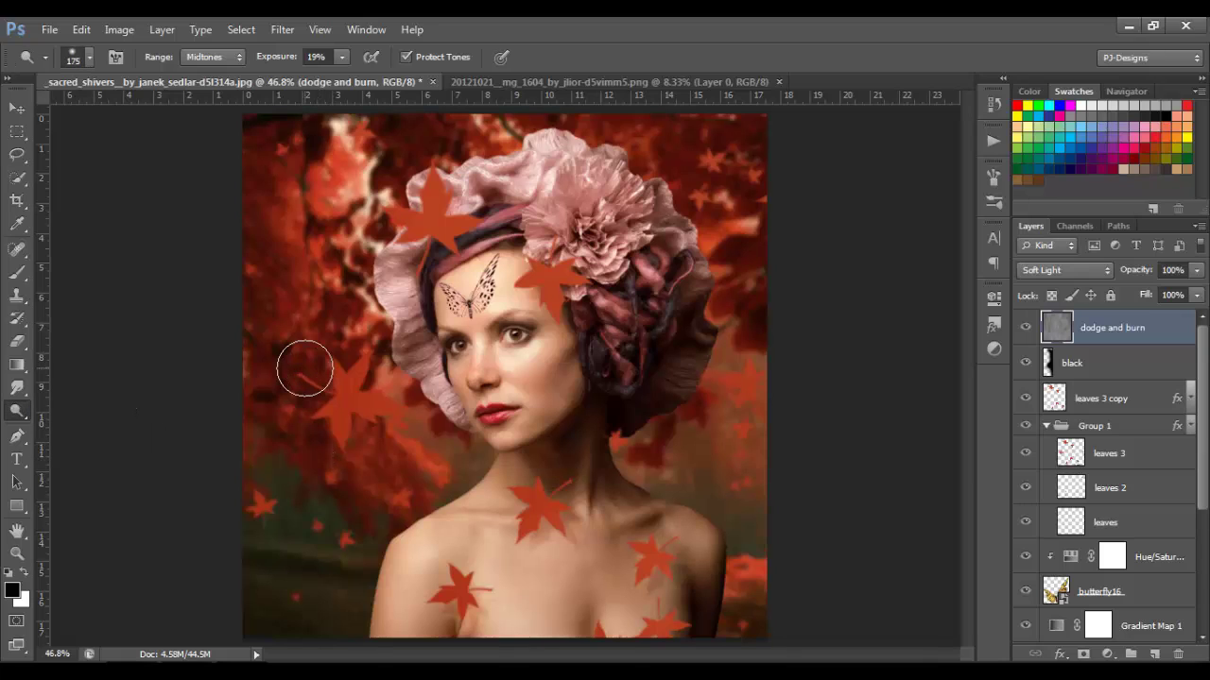
mouse_move(353, 181)
mouse_down()
mouse_move(335, 256)
mouse_move(302, 286)
mouse_move(287, 324)
mouse_move(270, 194)
mouse_up()
mouse_move(704, 338)
mouse_down()
mouse_move(747, 289)
mouse_move(746, 171)
mouse_move(739, 381)
mouse_move(664, 435)
mouse_move(727, 472)
mouse_move(748, 395)
mouse_up()
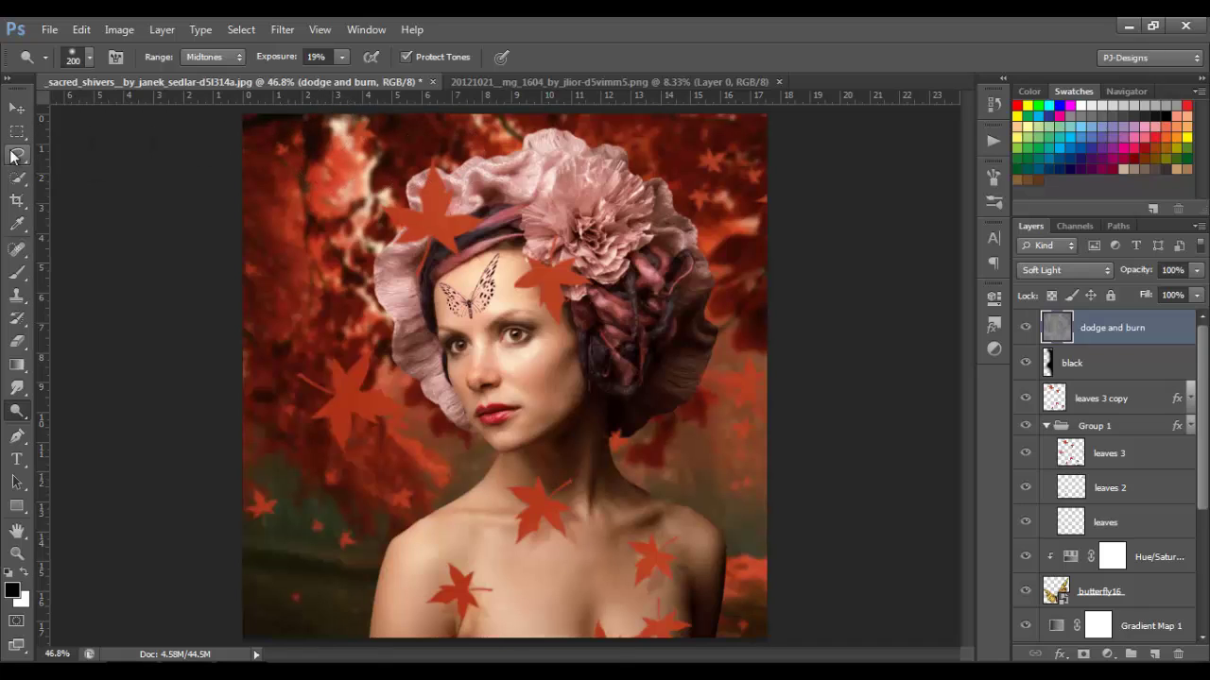
Step: Stamp all visible layers into a new top layer and apply a High Pass filter with a 5.0-pixel radius
click(16, 110)
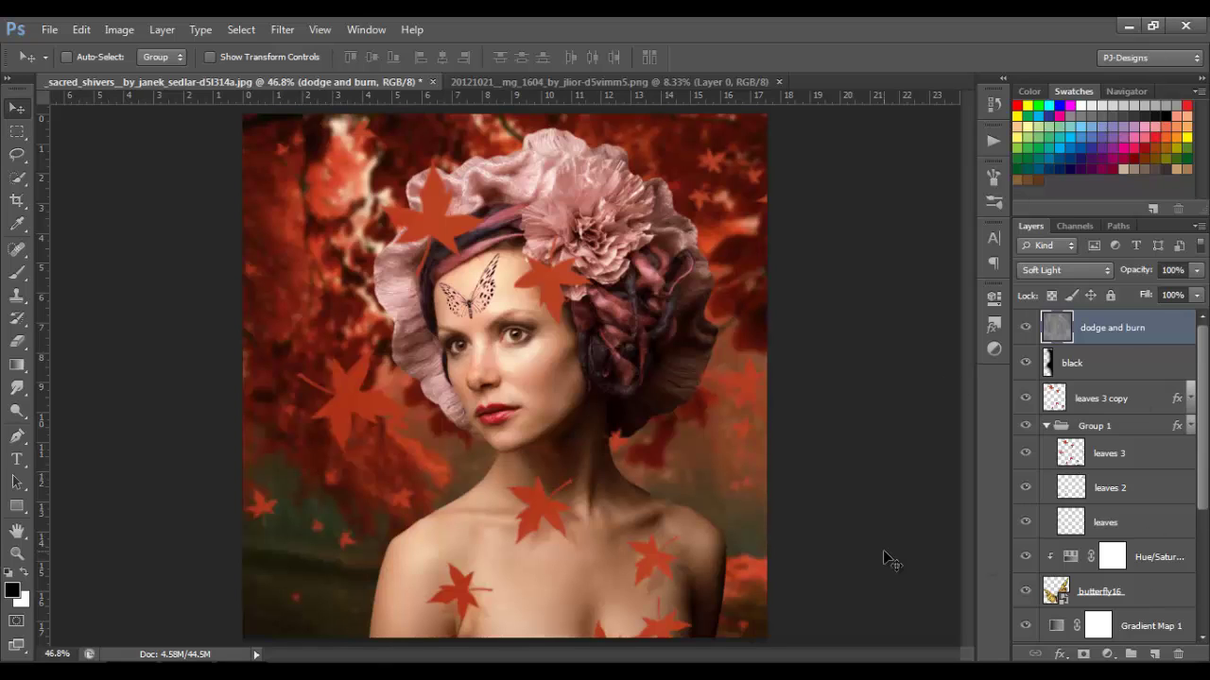
key(ctrl+alt+shift+e)
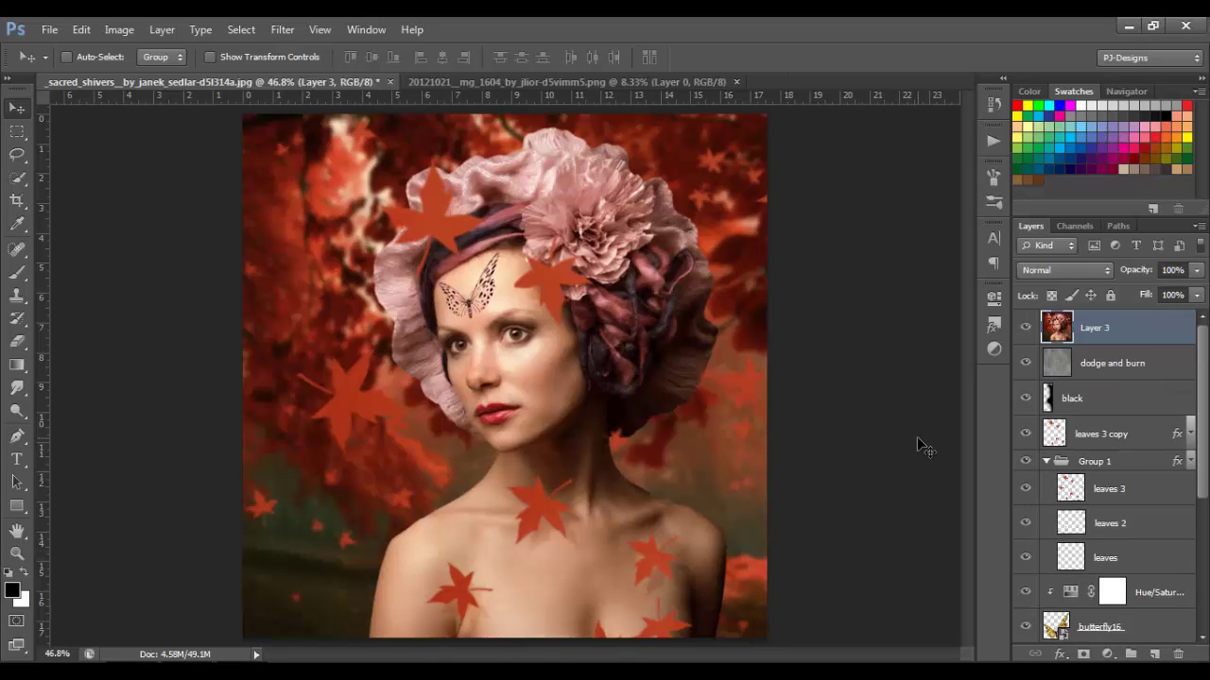
click(273, 29)
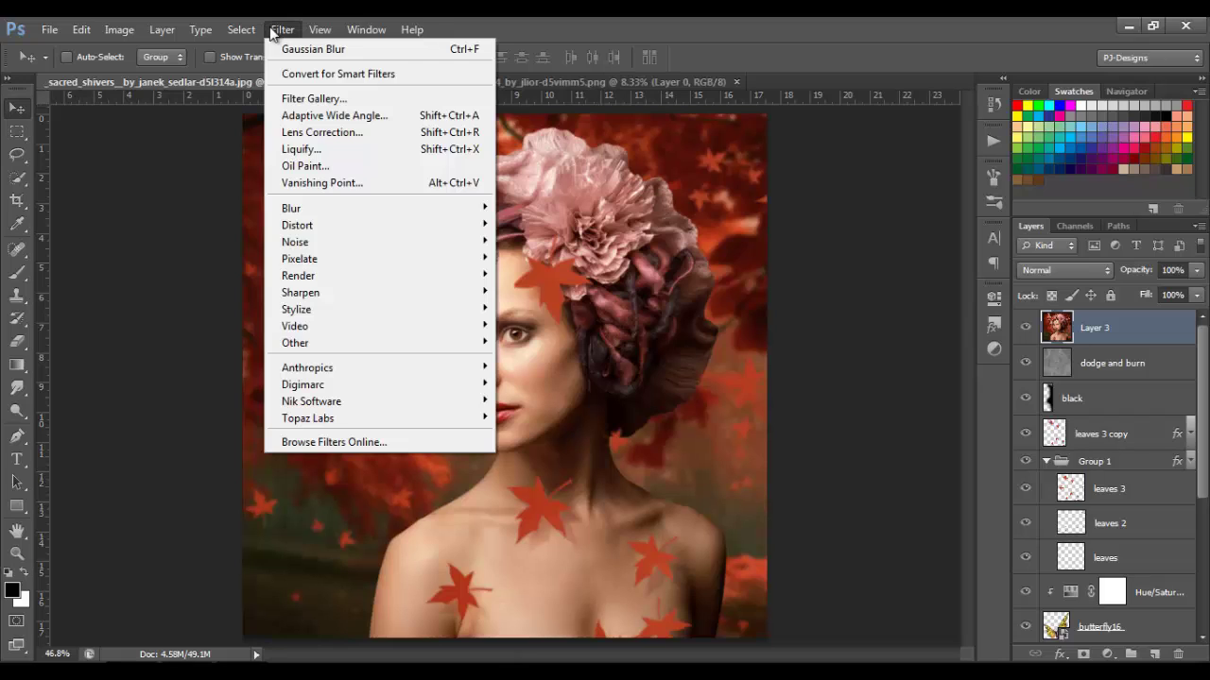
mouse_move(367, 340)
click(519, 367)
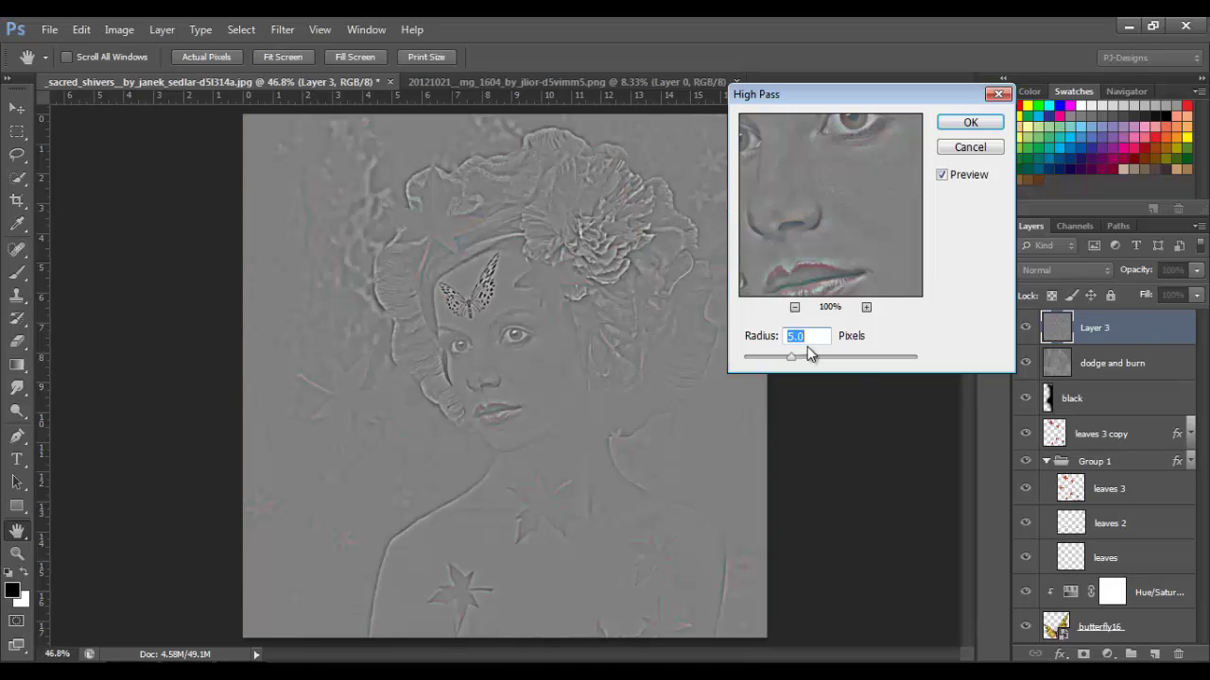
click(969, 125)
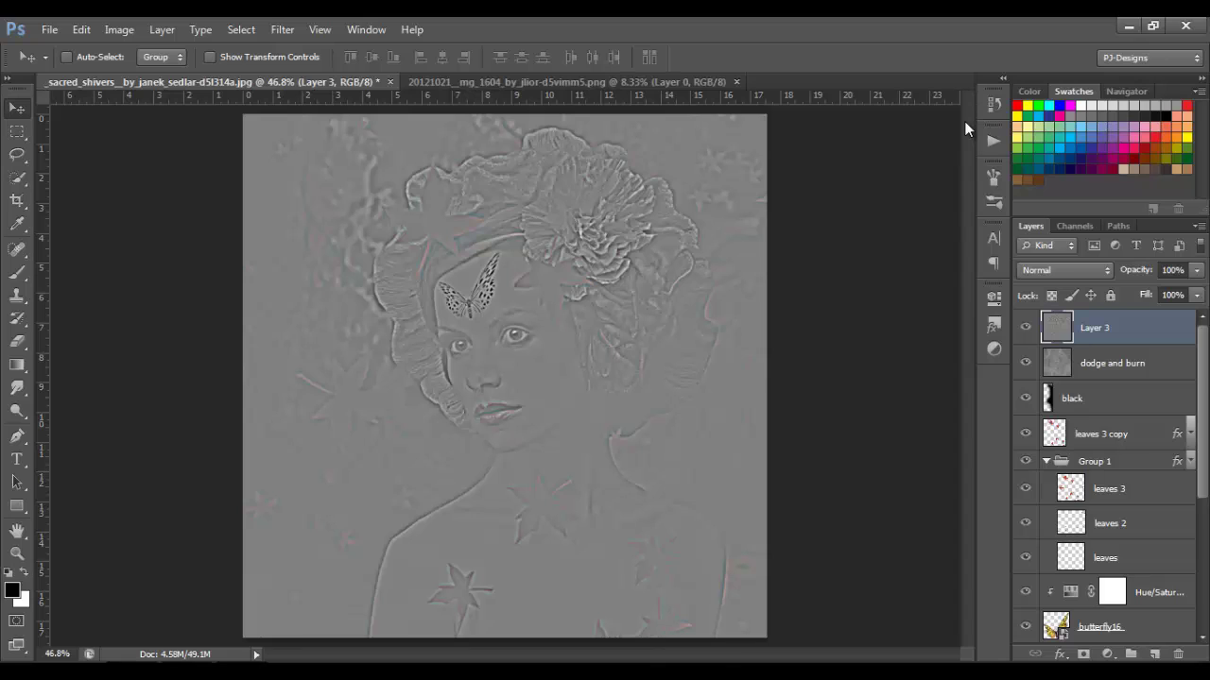
Step: Set the High Pass layer to Soft Light at 50% opacity and check its sharpening effect on the portrait
click(1086, 269)
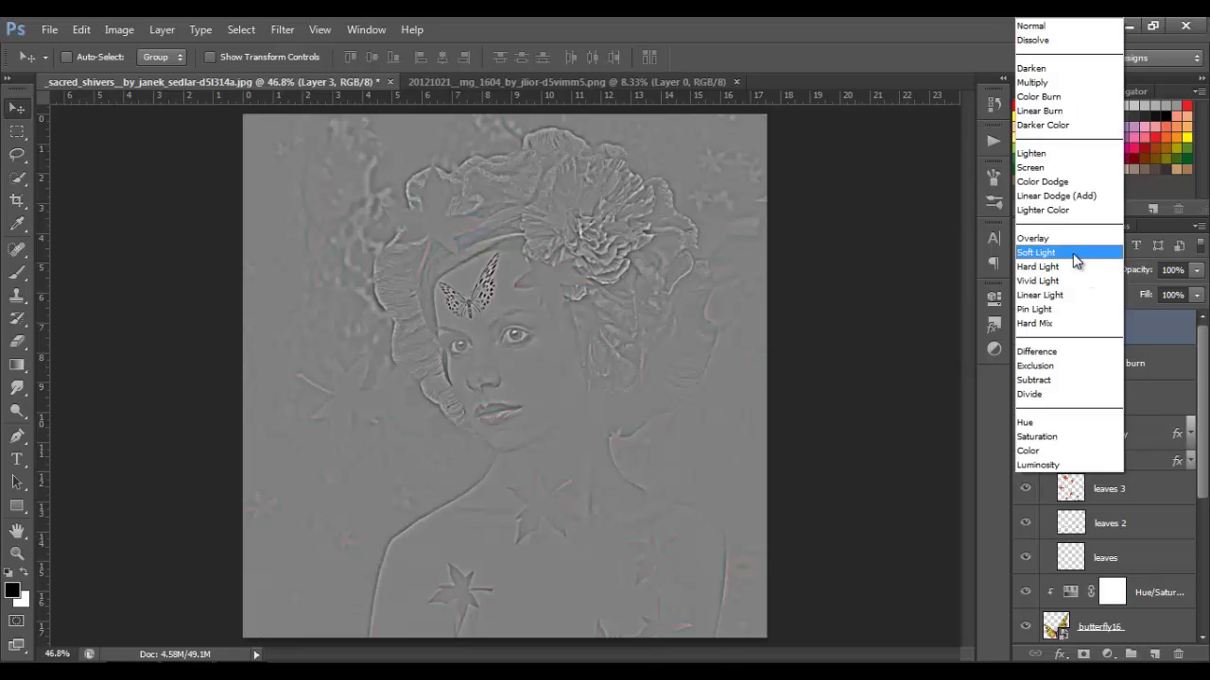
click(1072, 252)
click(1196, 271)
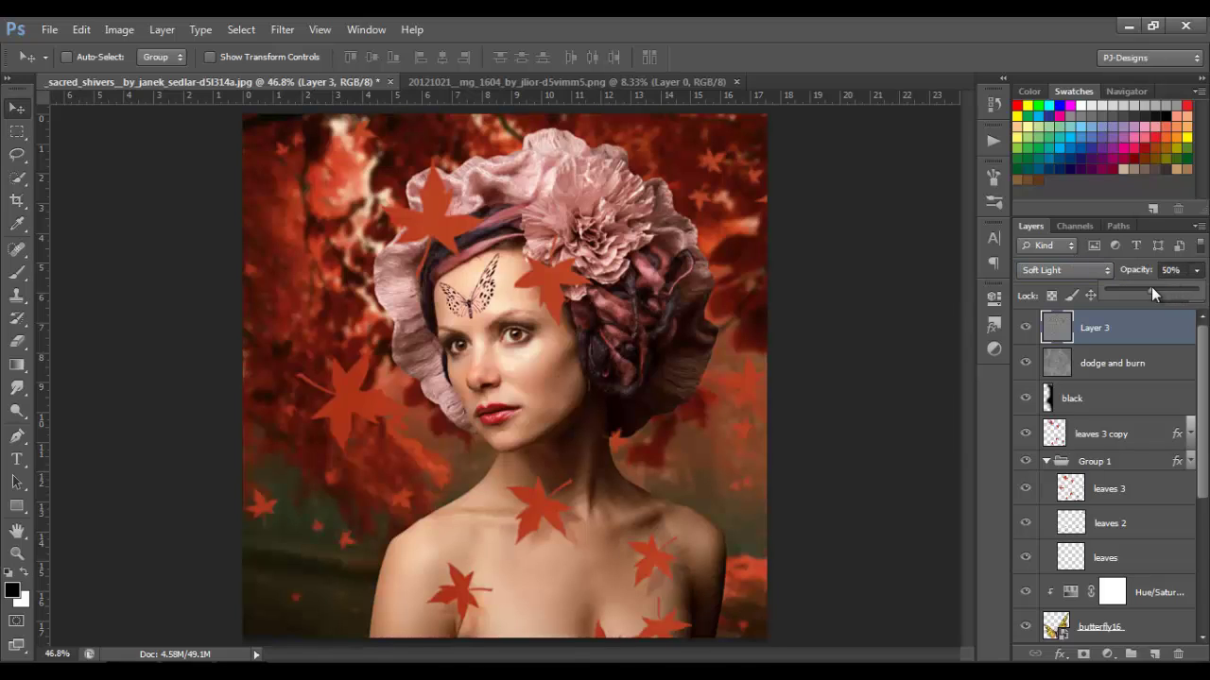
click(1026, 329)
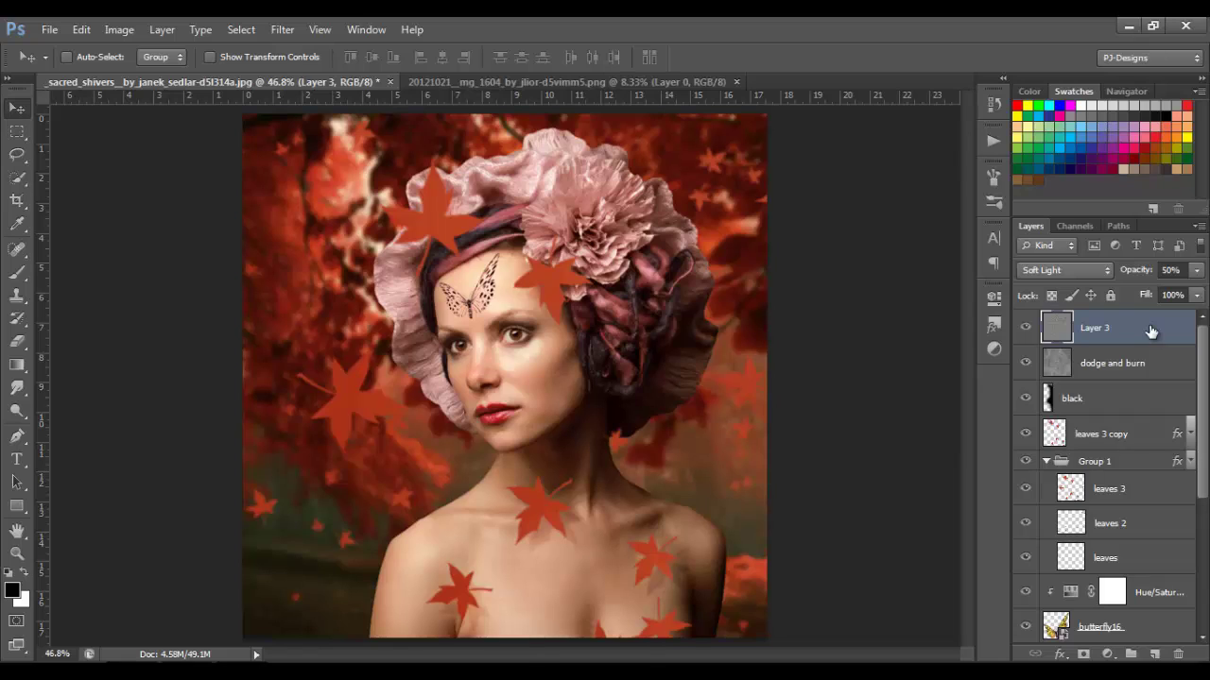
Step: Stamp all visible layers into another new top layer and tint its midtones with More Blue in Variations
key(ctrl+shift+alt+e)
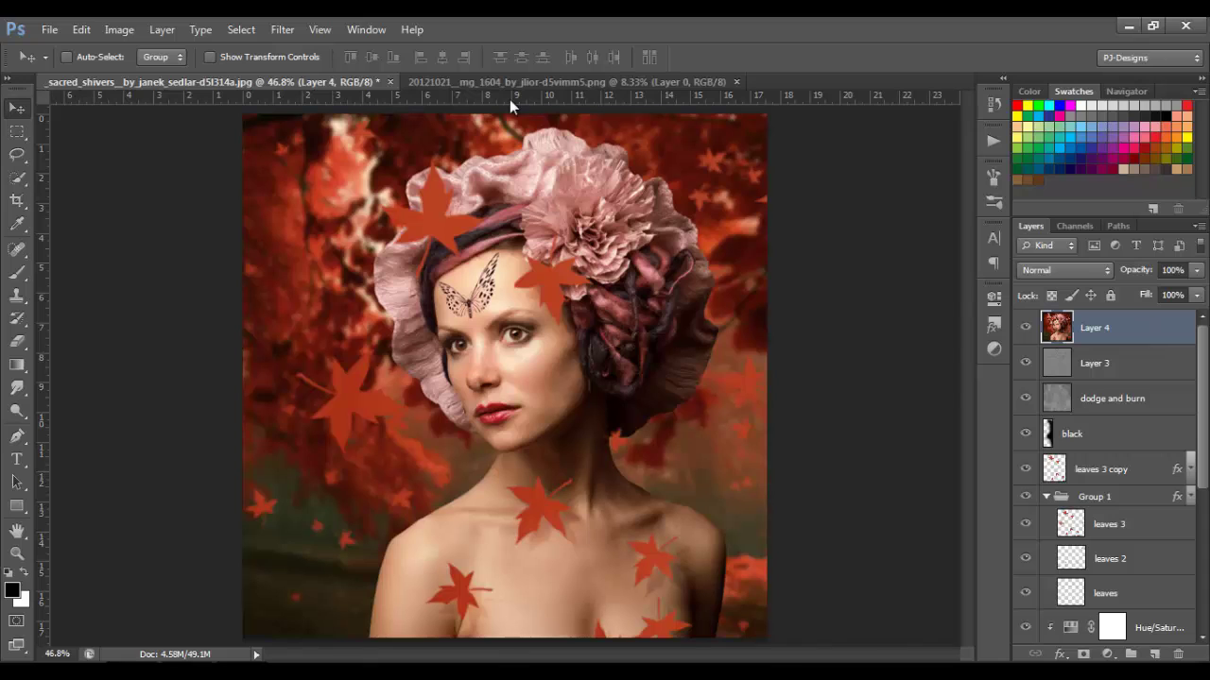
click(120, 29)
mouse_move(147, 76)
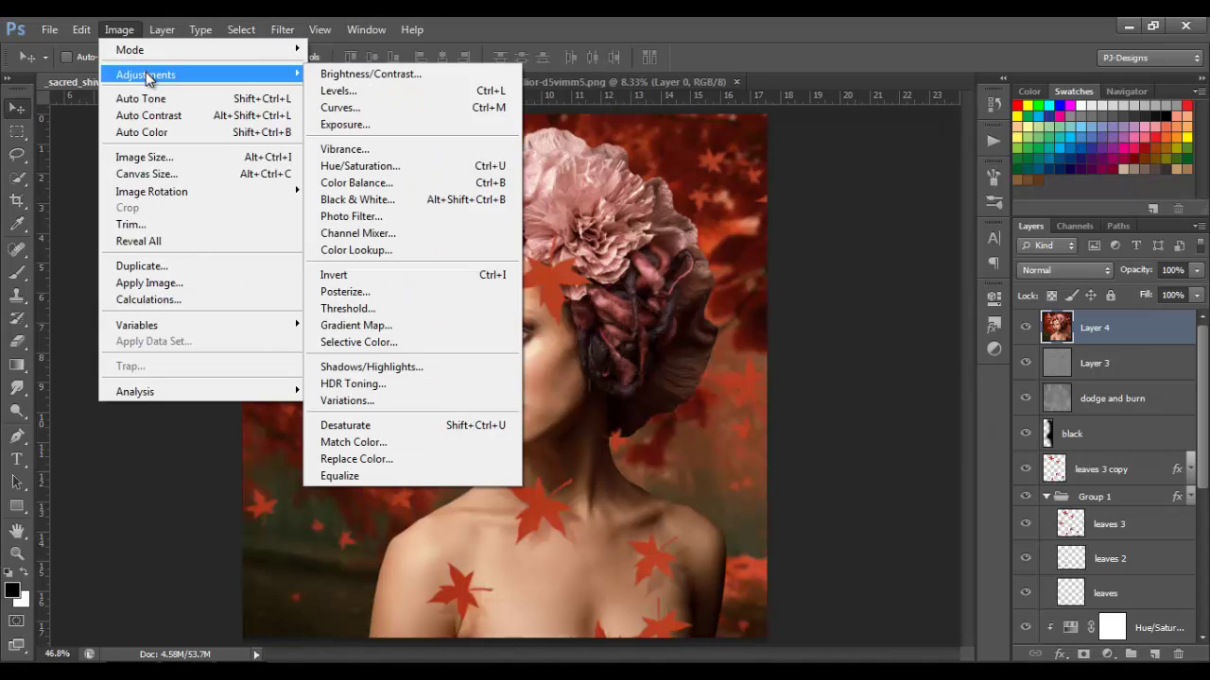
click(393, 403)
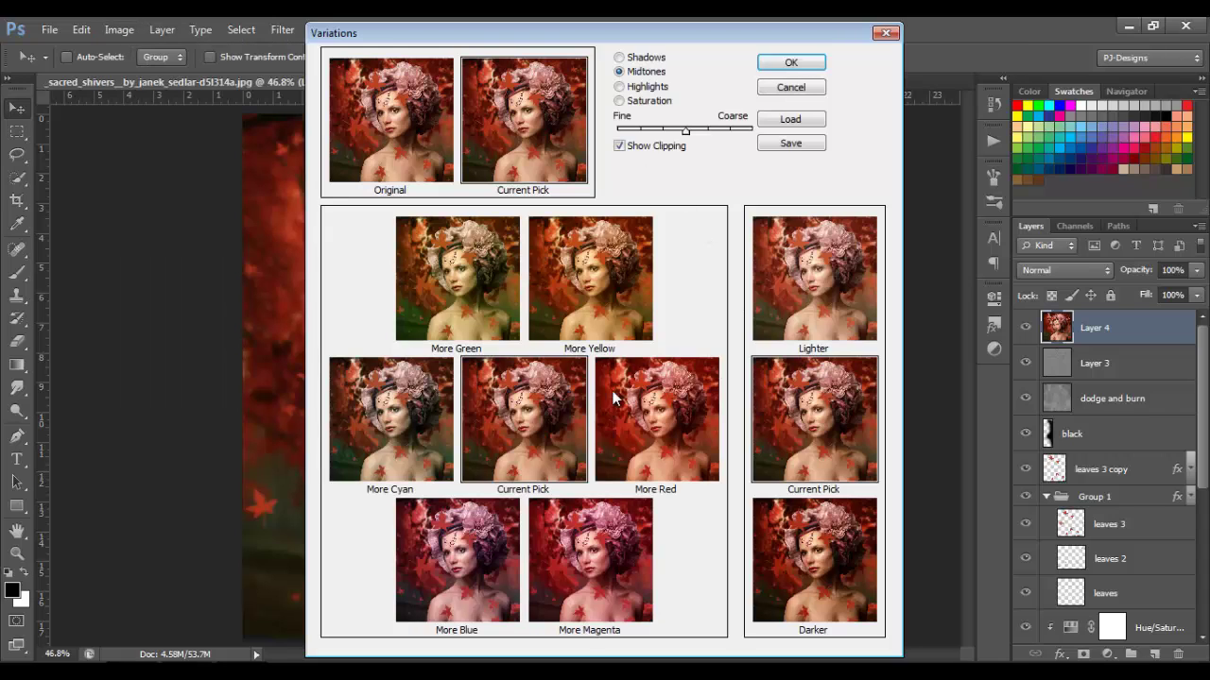
click(463, 583)
click(791, 62)
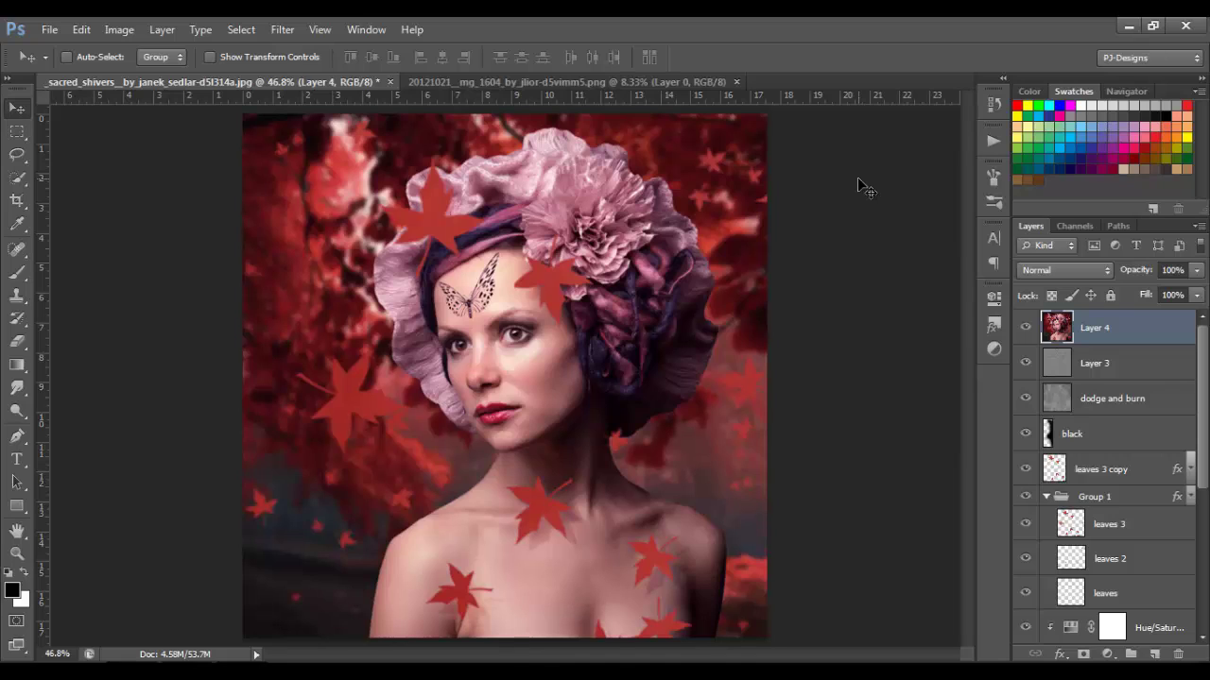
Step: Compare the portrait with and without the blue-tinted stamped layer
click(1027, 333)
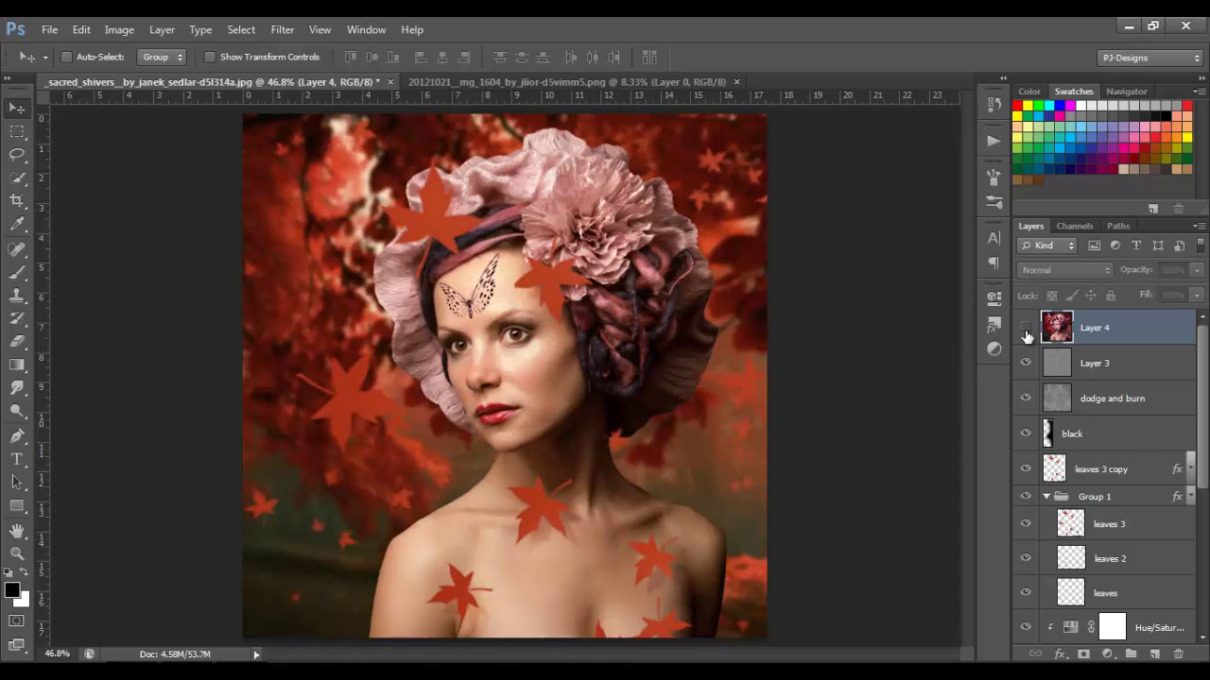
click(1025, 331)
click(1026, 333)
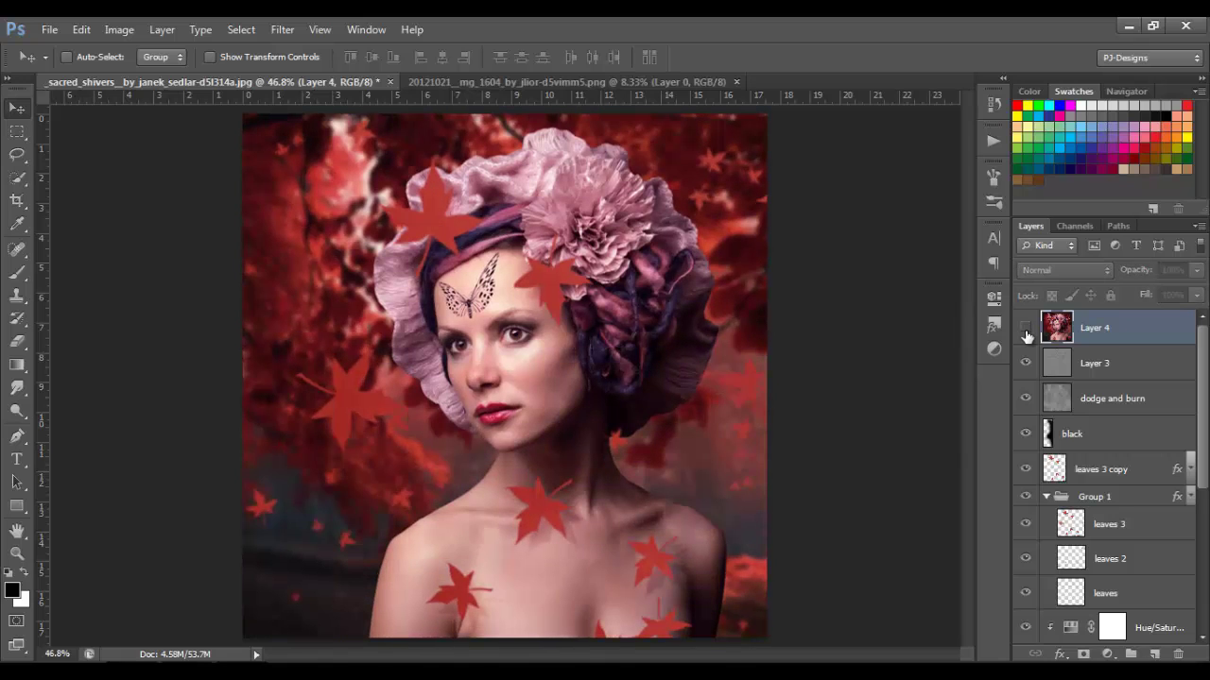
click(1027, 333)
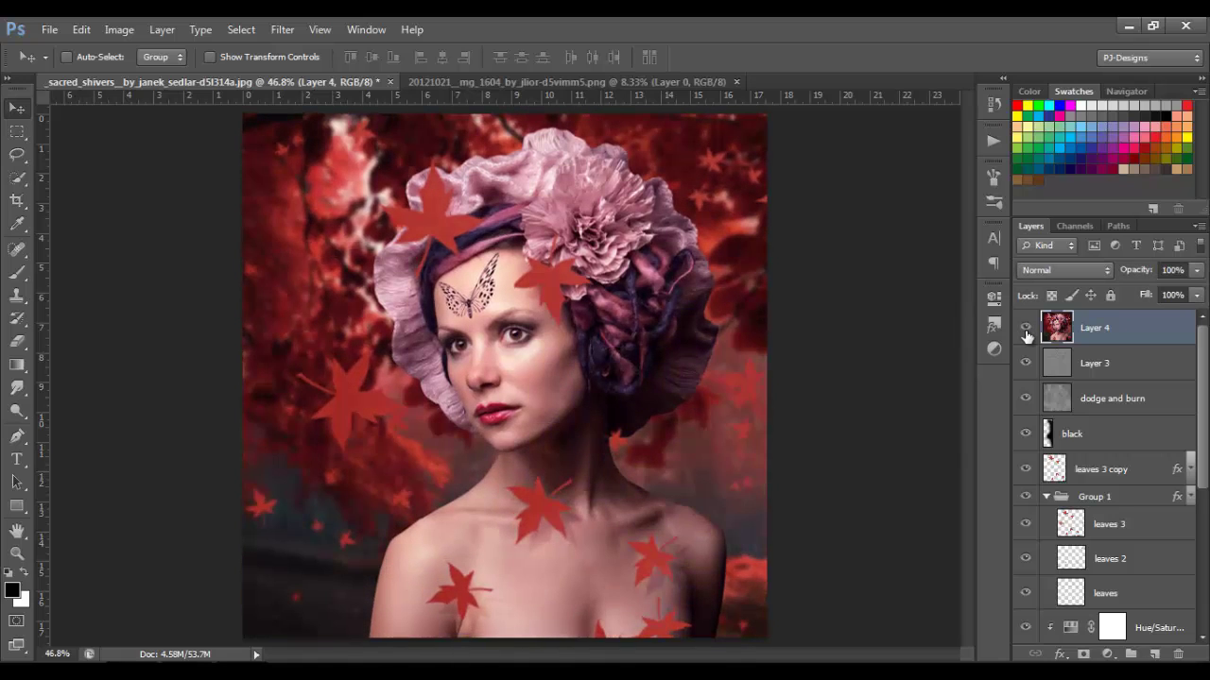